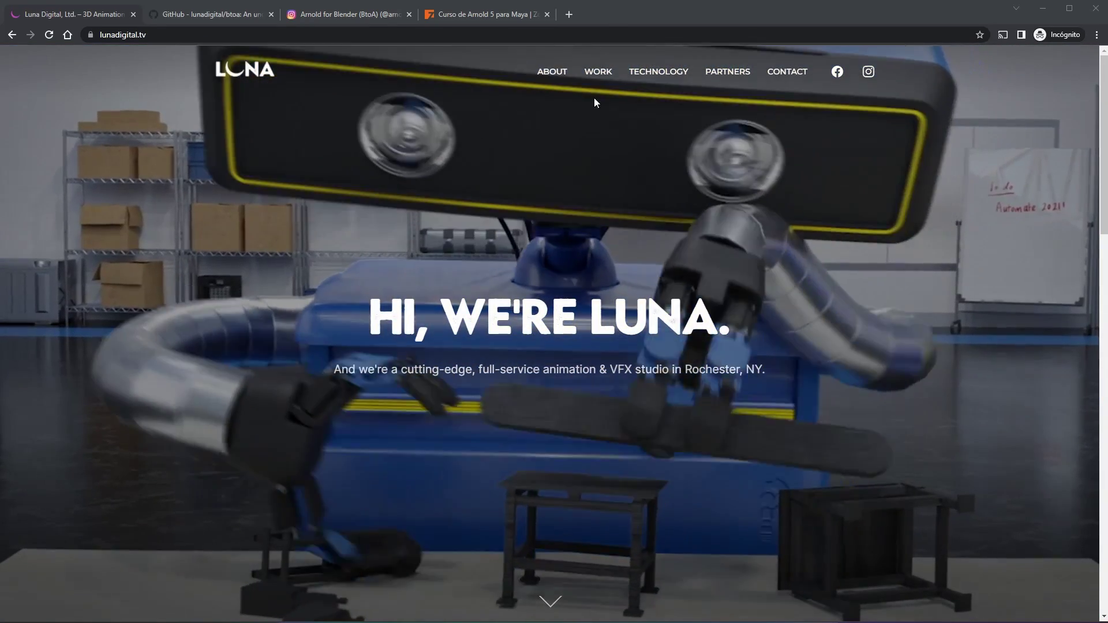
# Step: Go to the Luna Digital TECHNOLOGY page and scroll to its Arnold for Blender section
pyautogui.scroll(-15, 609, 469)
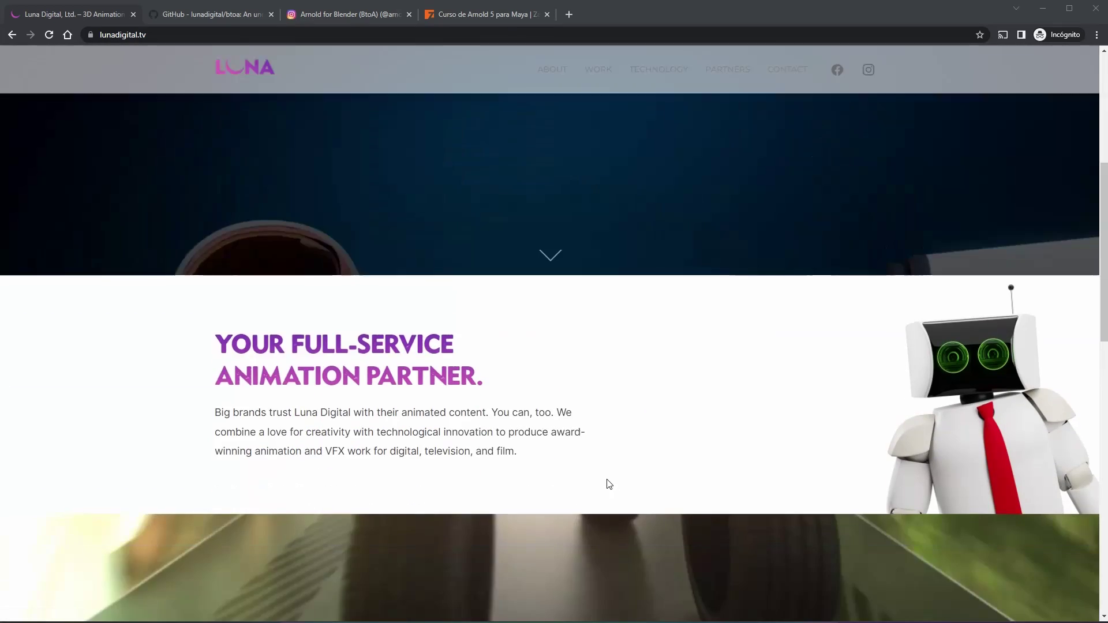
pyautogui.scroll(-5, 608, 484)
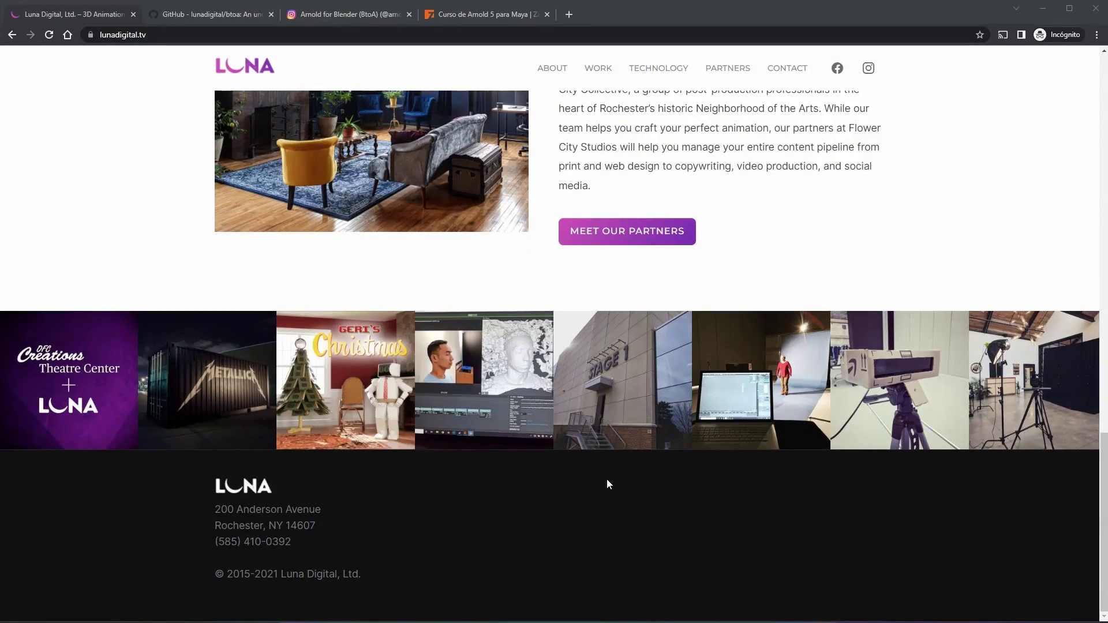
pyautogui.scroll(7, 607, 481)
pyautogui.scroll(13, 609, 480)
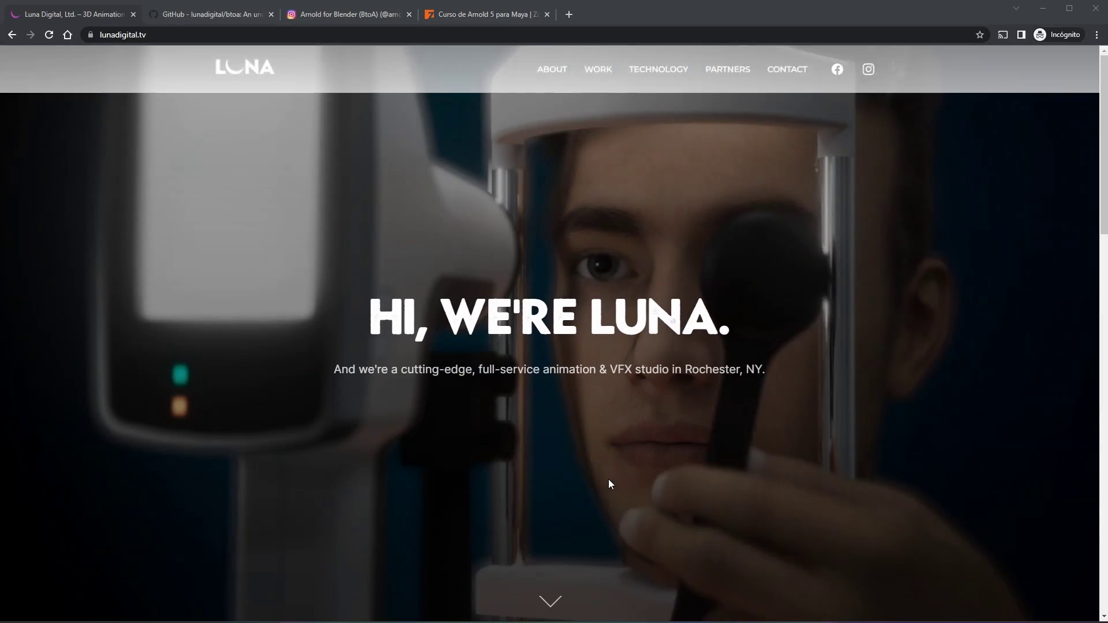
pyautogui.click(663, 72)
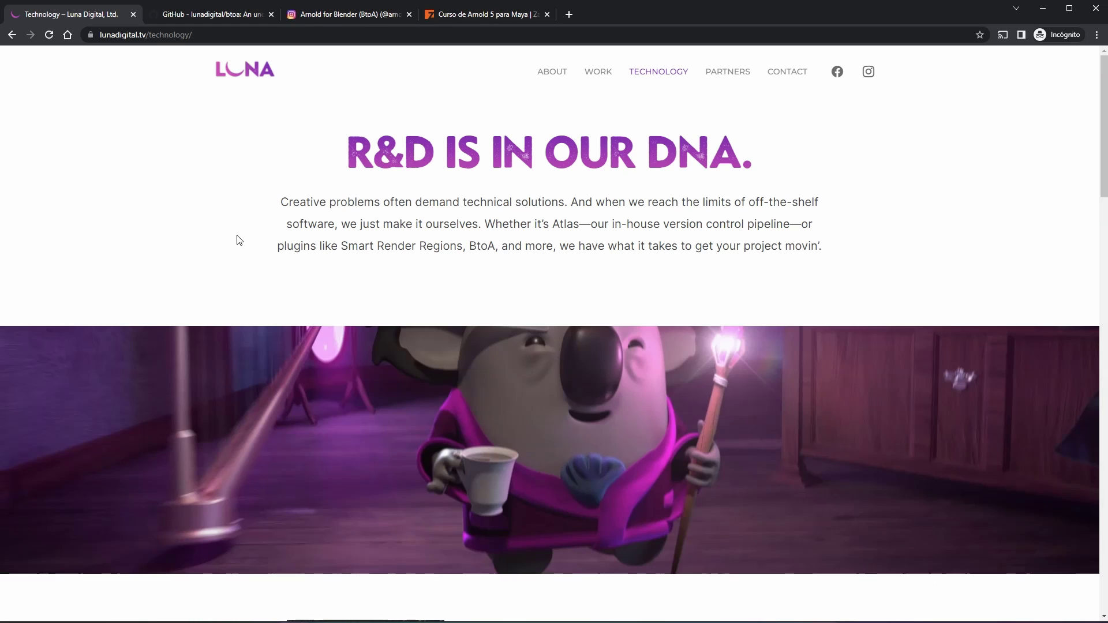
pyautogui.scroll(-7, 277, 251)
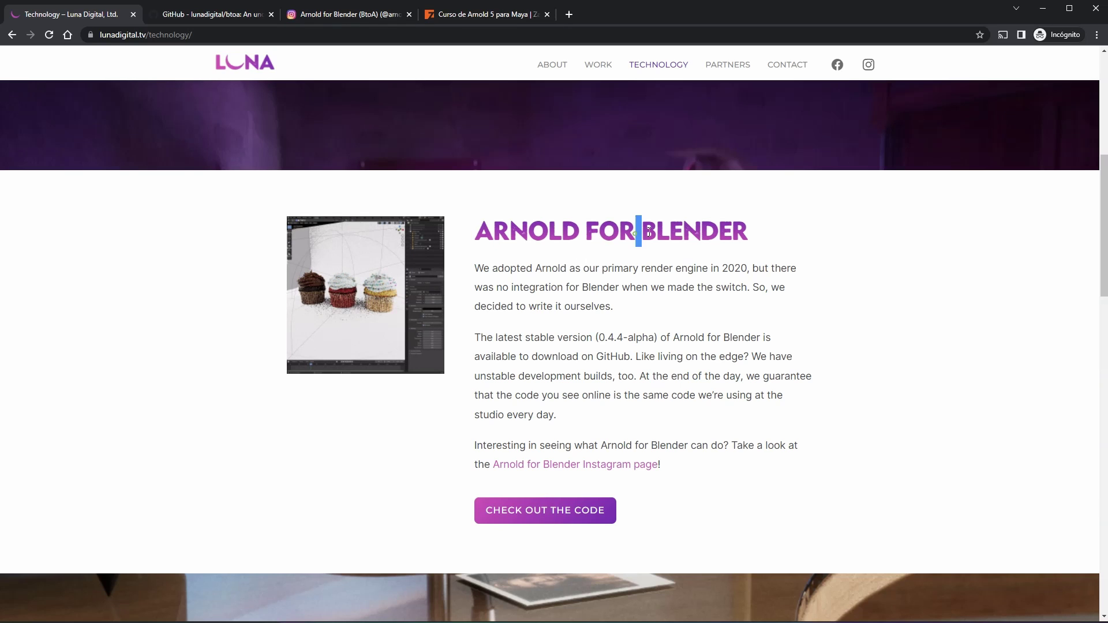
pyautogui.moveTo(636, 234); pyautogui.dragTo(823, 231)
pyautogui.click(836, 245)
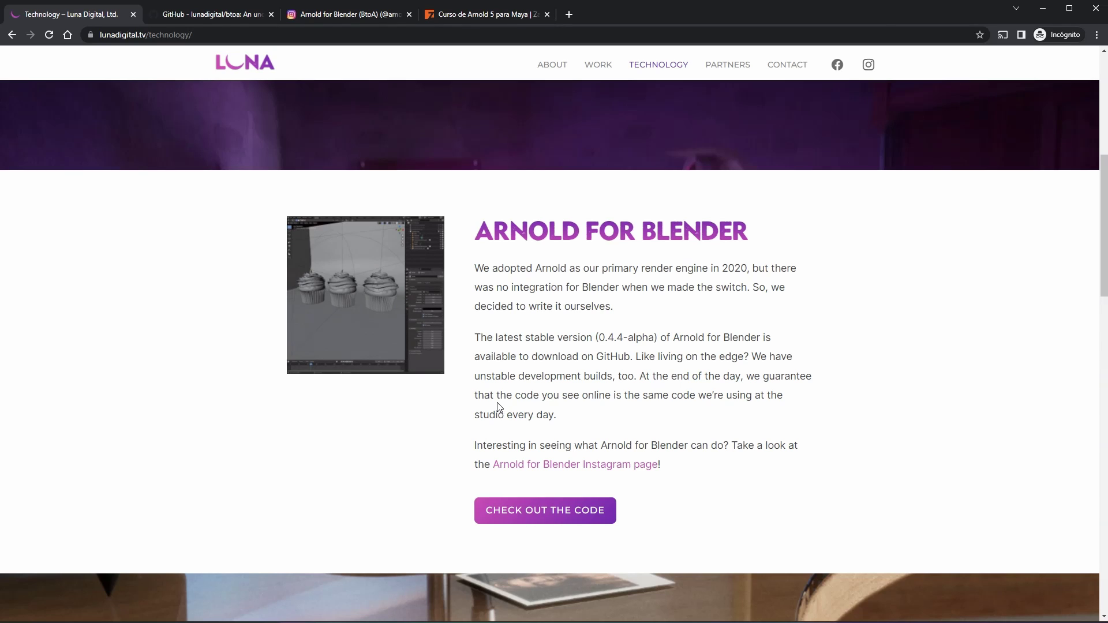
pyautogui.click(324, 15)
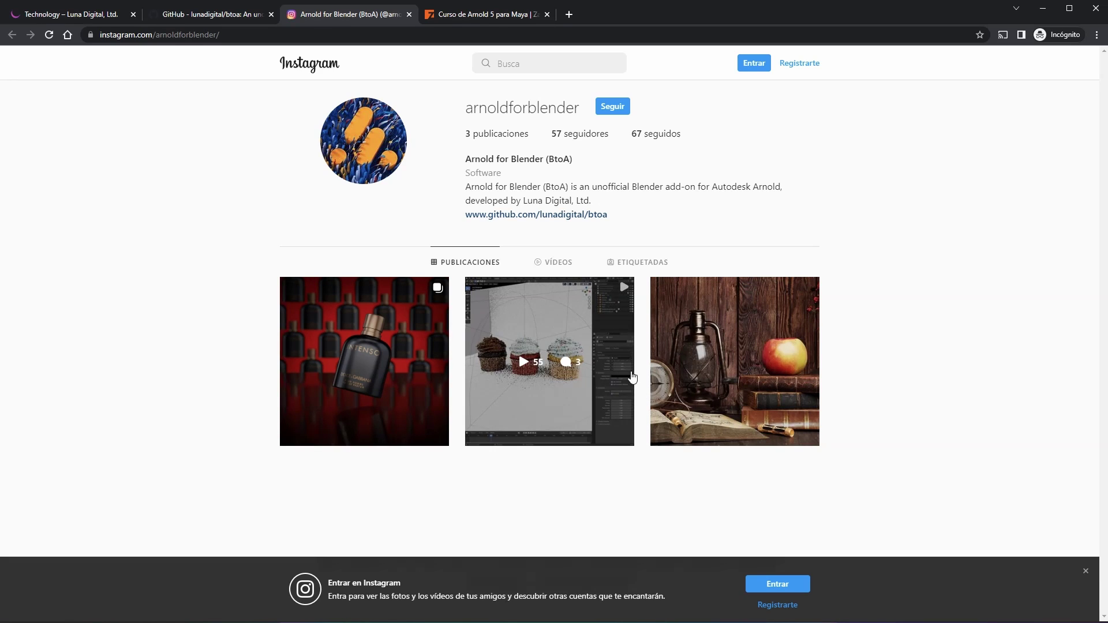
pyautogui.click(75, 14)
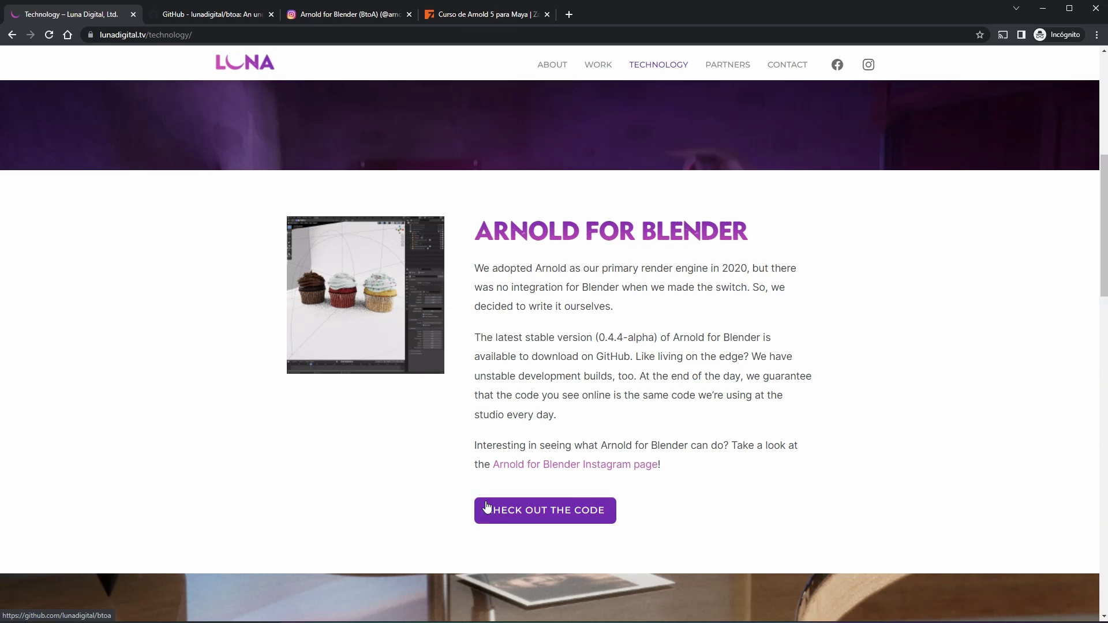
# Step: Open the lunadigital/btoa GitHub repository via the CHECK OUT THE CODE button
pyautogui.click(529, 516)
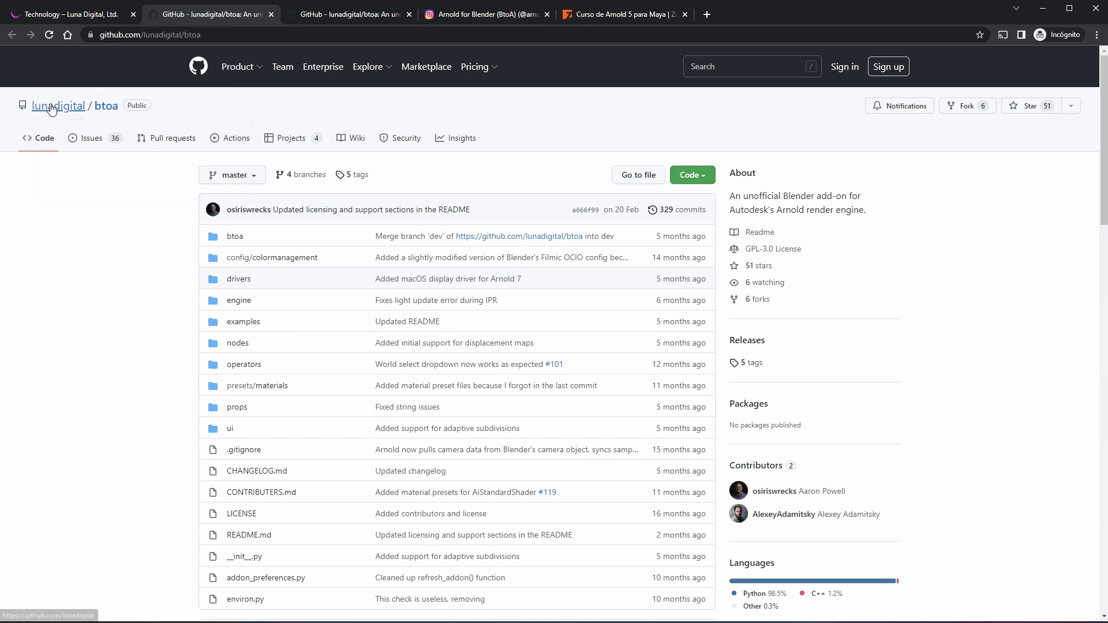
pyautogui.scroll(-3, 285, 312)
pyautogui.scroll(3, 285, 312)
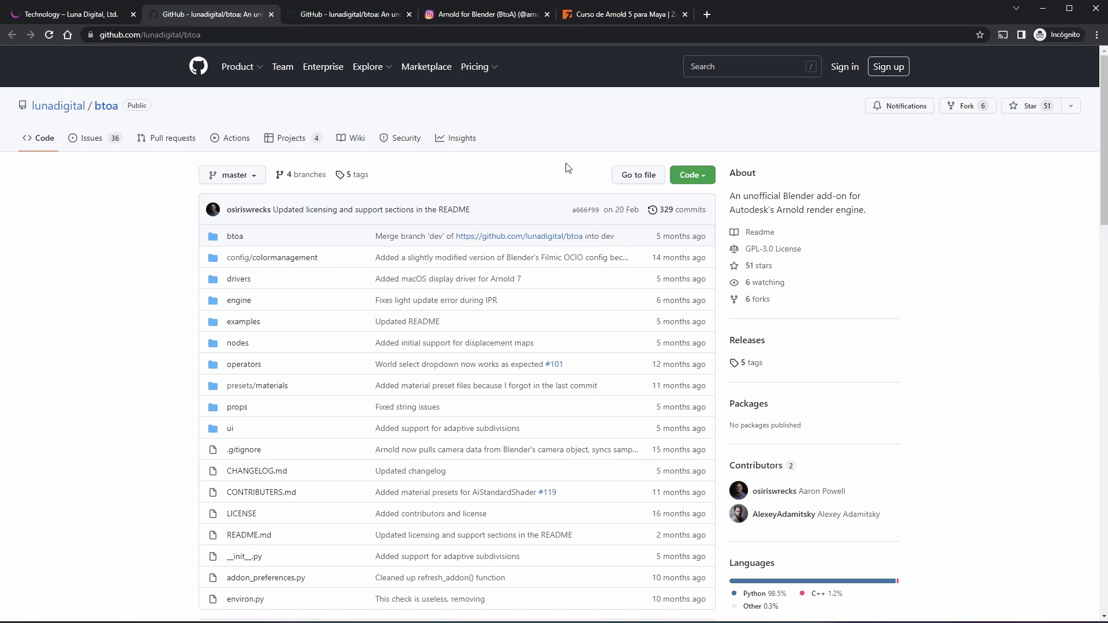
# Step: Download the repository as a ZIP and save btoa-master.zip to the desktop
pyautogui.click(704, 176)
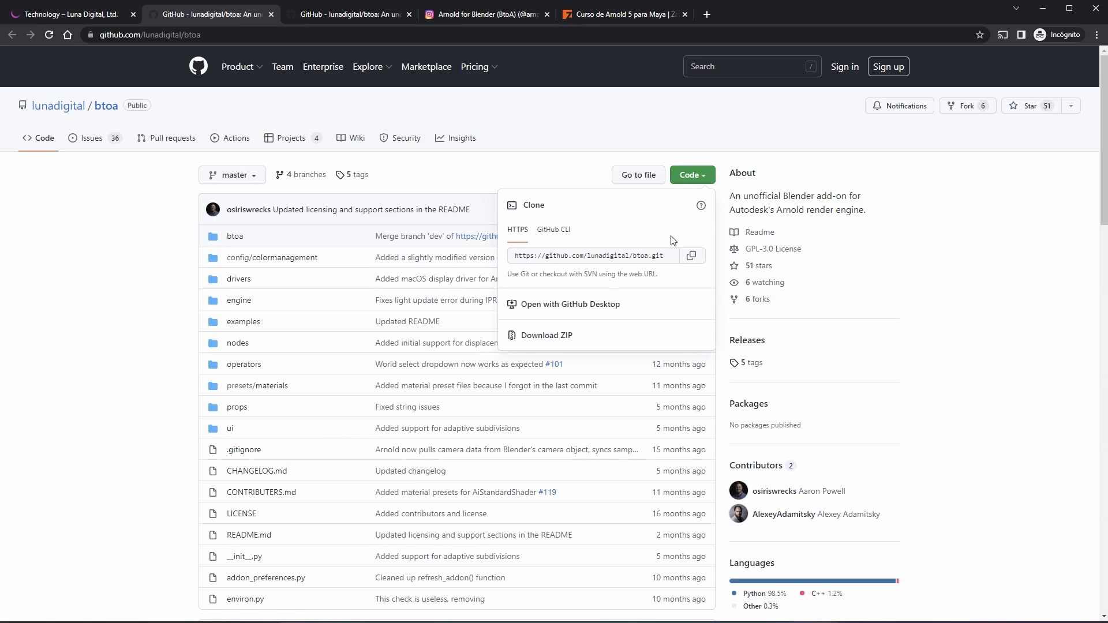
pyautogui.click(553, 337)
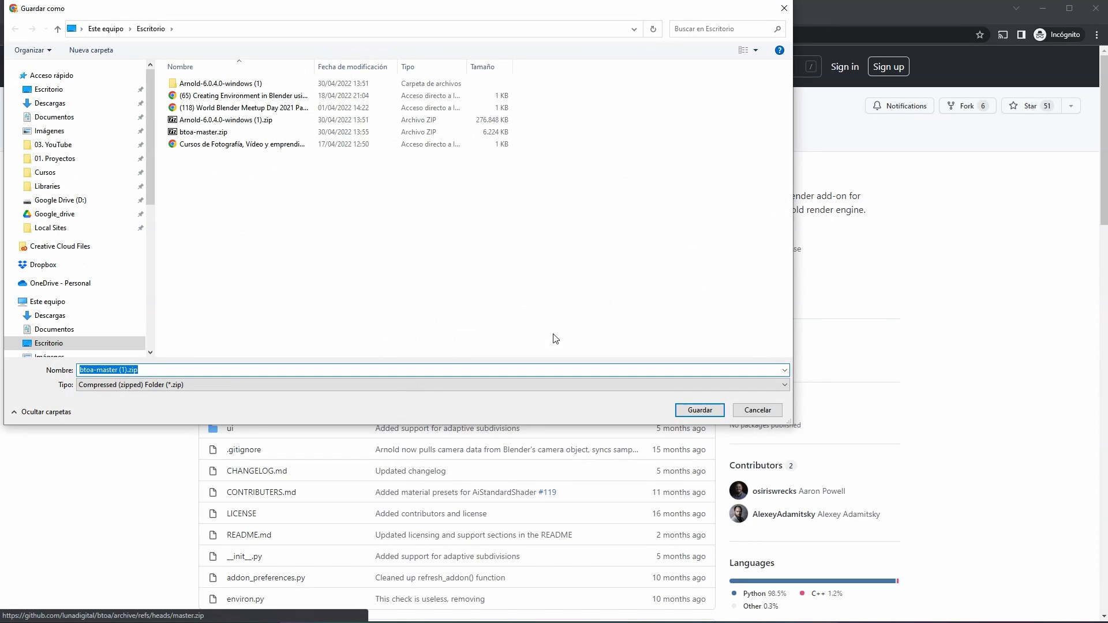
pyautogui.click(197, 134)
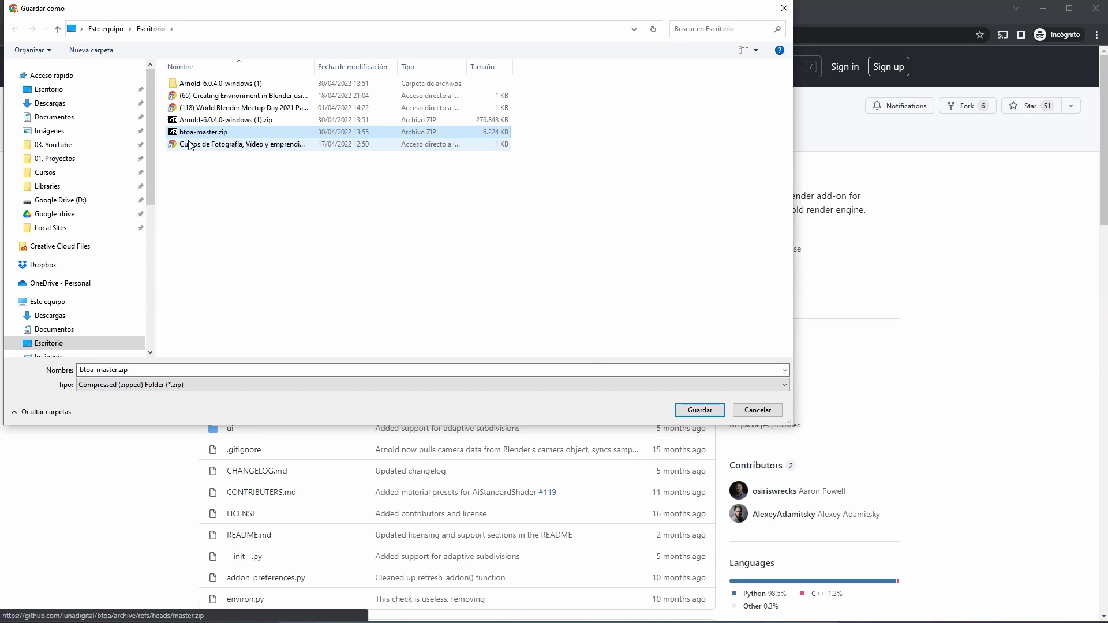
pyautogui.click(700, 410)
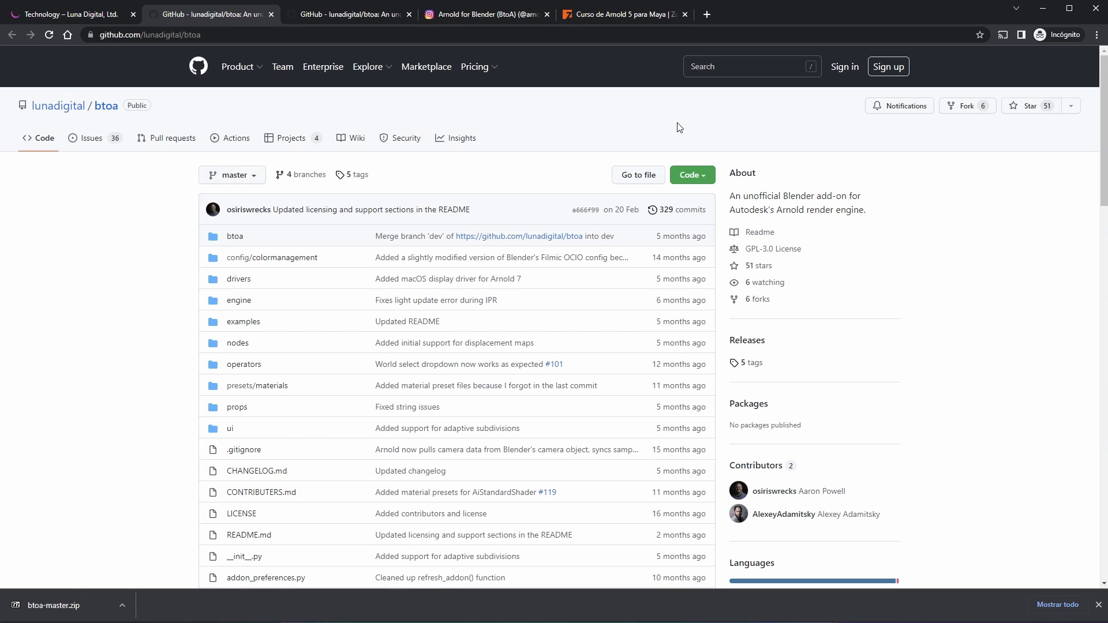
# Step: Switch to the Zao3D tab and browse the CURSOS catalogue down to the Arnold course cards
pyautogui.click(590, 12)
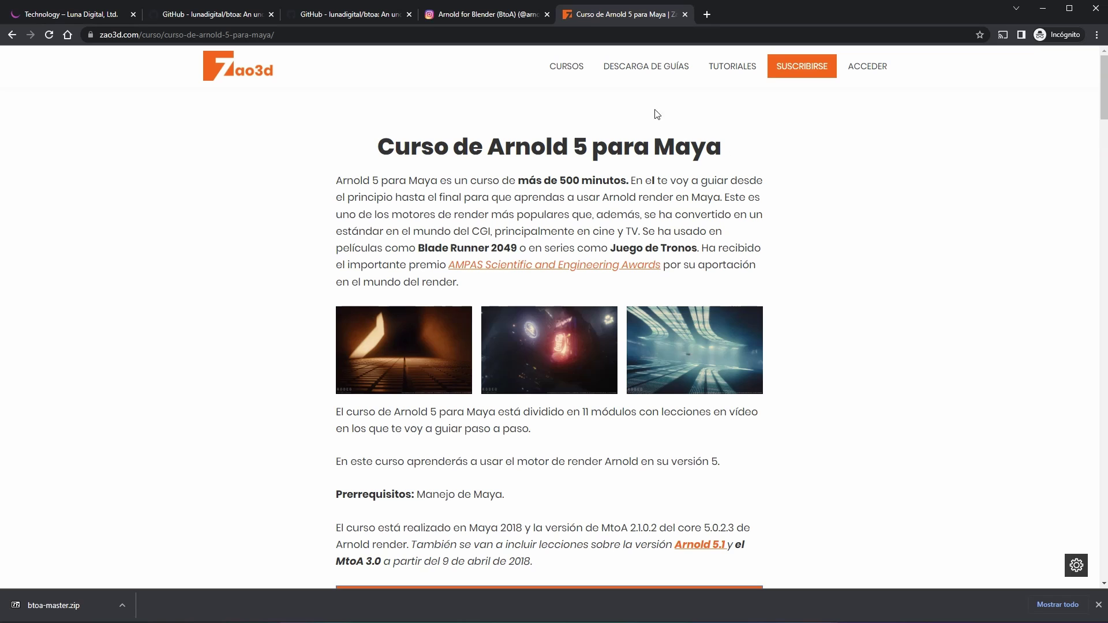
pyautogui.click(570, 70)
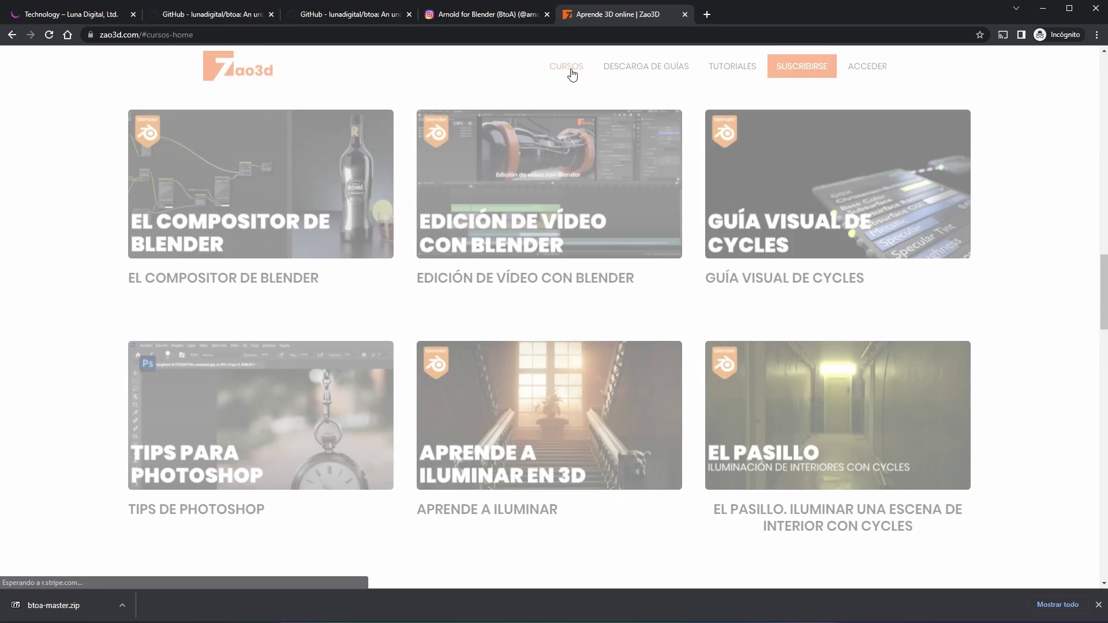
pyautogui.scroll(-8, 617, 419)
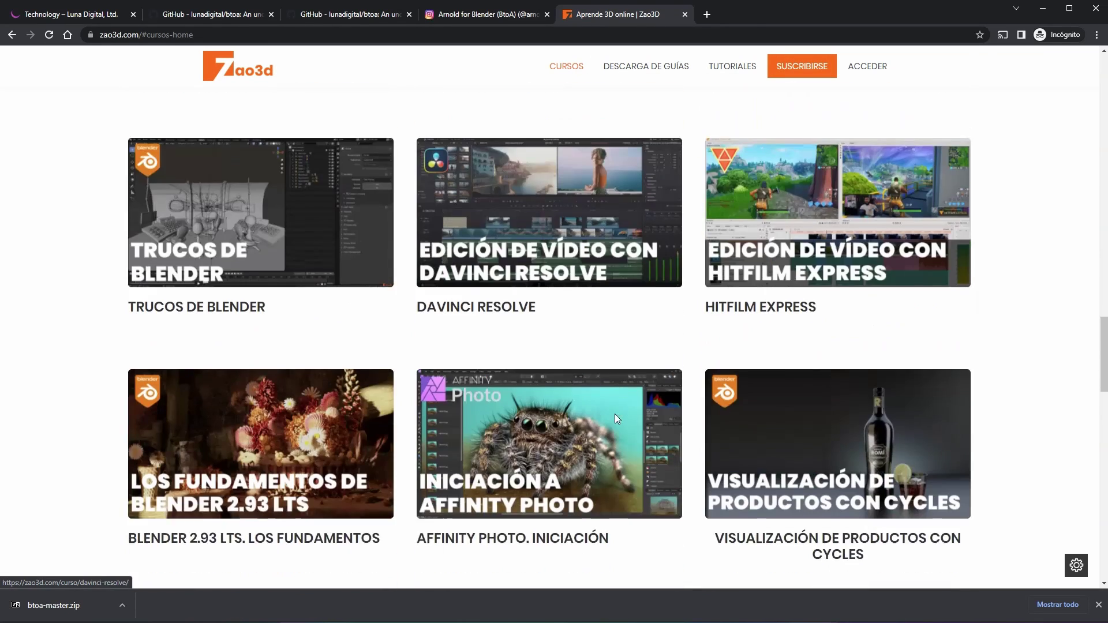
pyautogui.scroll(-8, 615, 414)
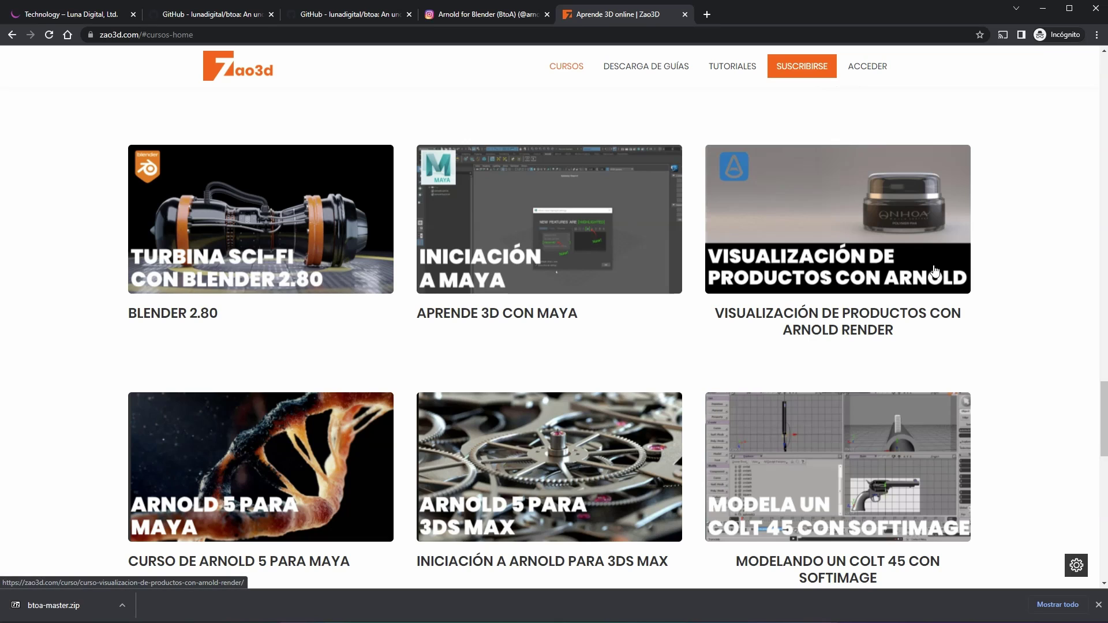
pyautogui.scroll(-3, 889, 272)
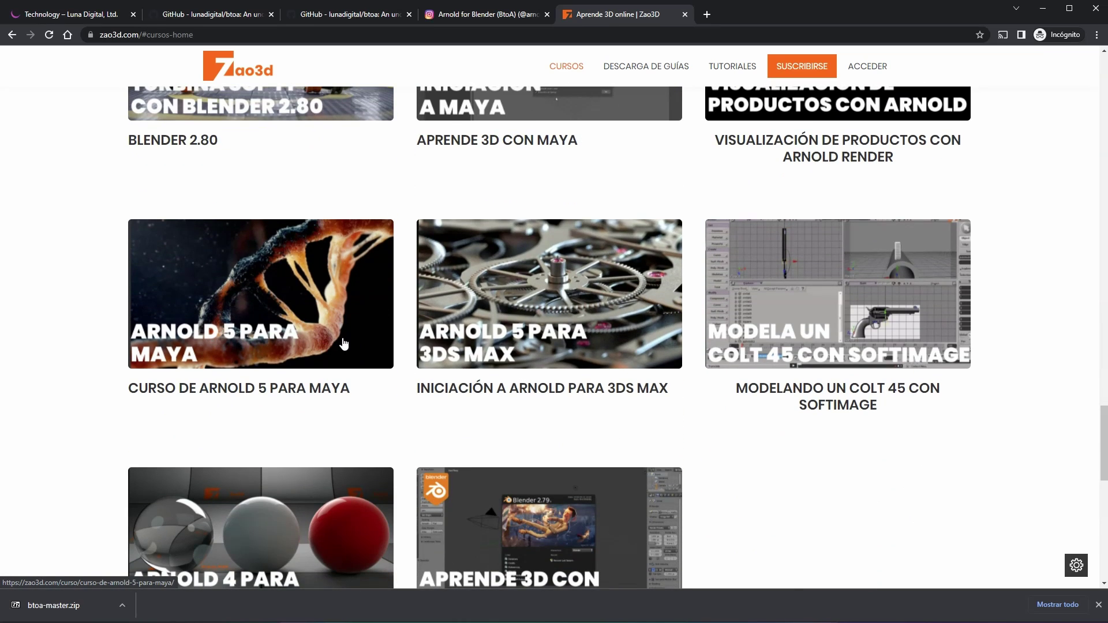
pyautogui.scroll(-2, 559, 345)
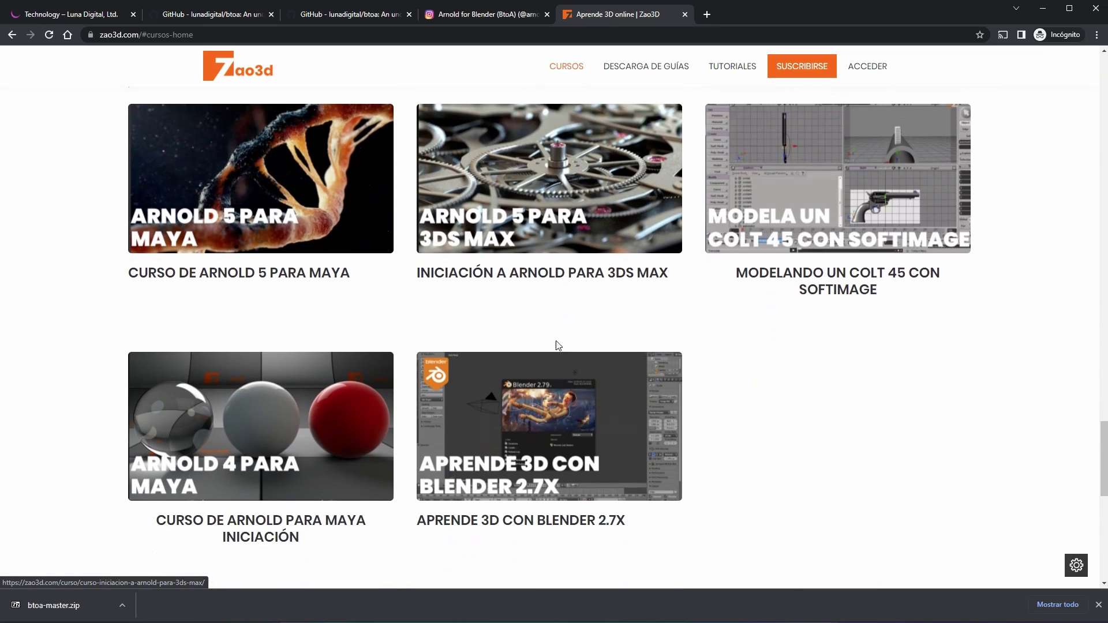
pyautogui.scroll(-1, 222, 348)
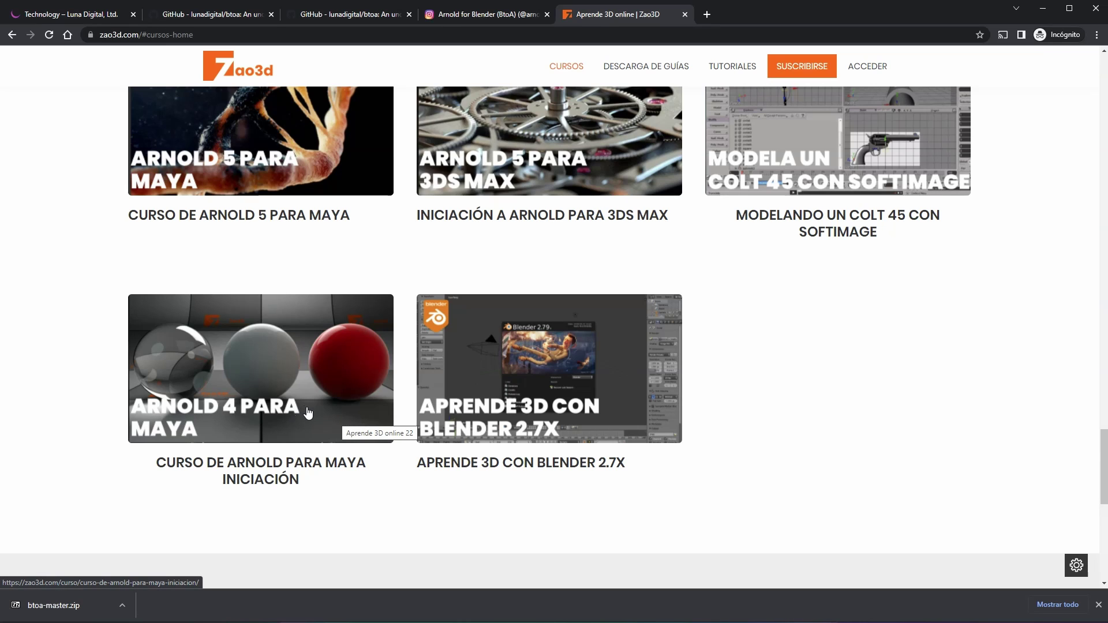
pyautogui.scroll(4, 306, 411)
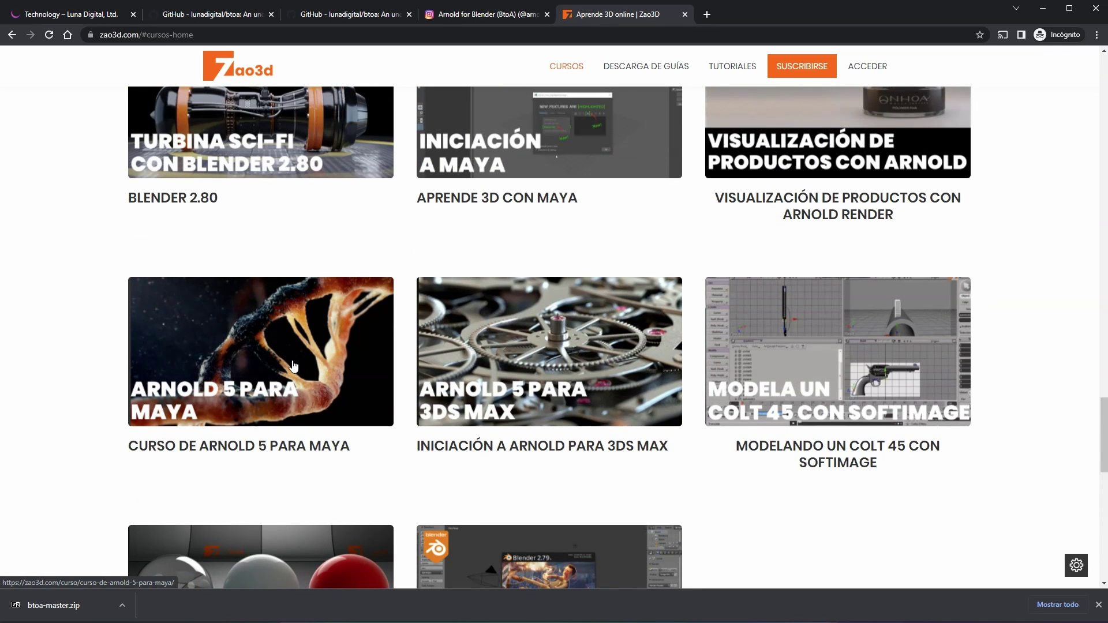
# Step: Open the Arnold 5 para Maya course and scroll through its lesson syllabus
pyautogui.click(293, 362)
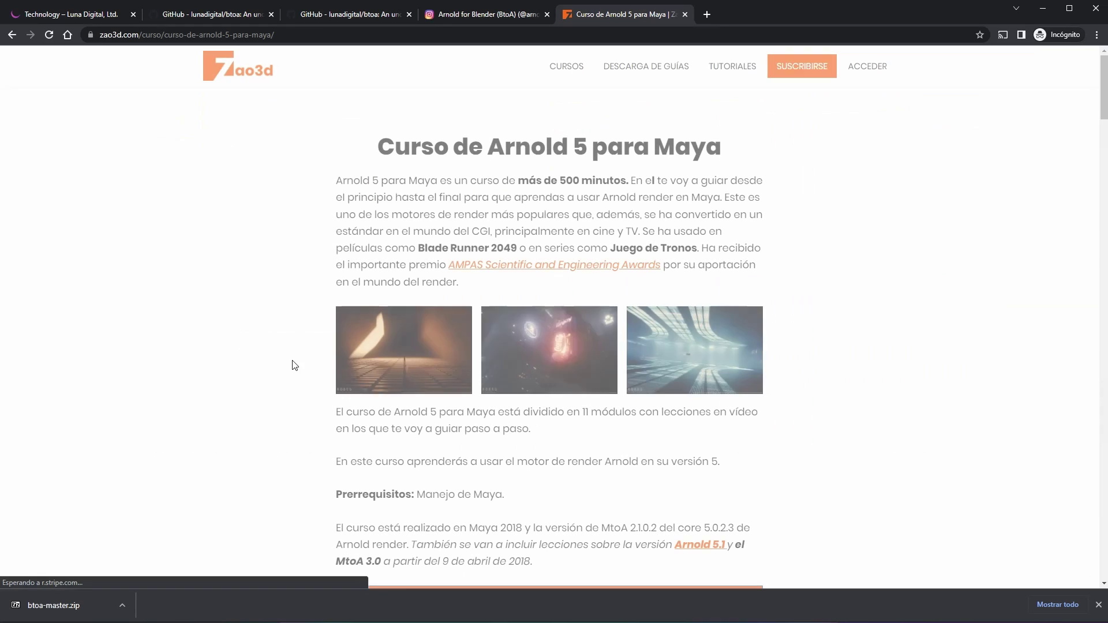
pyautogui.scroll(-12, 355, 312)
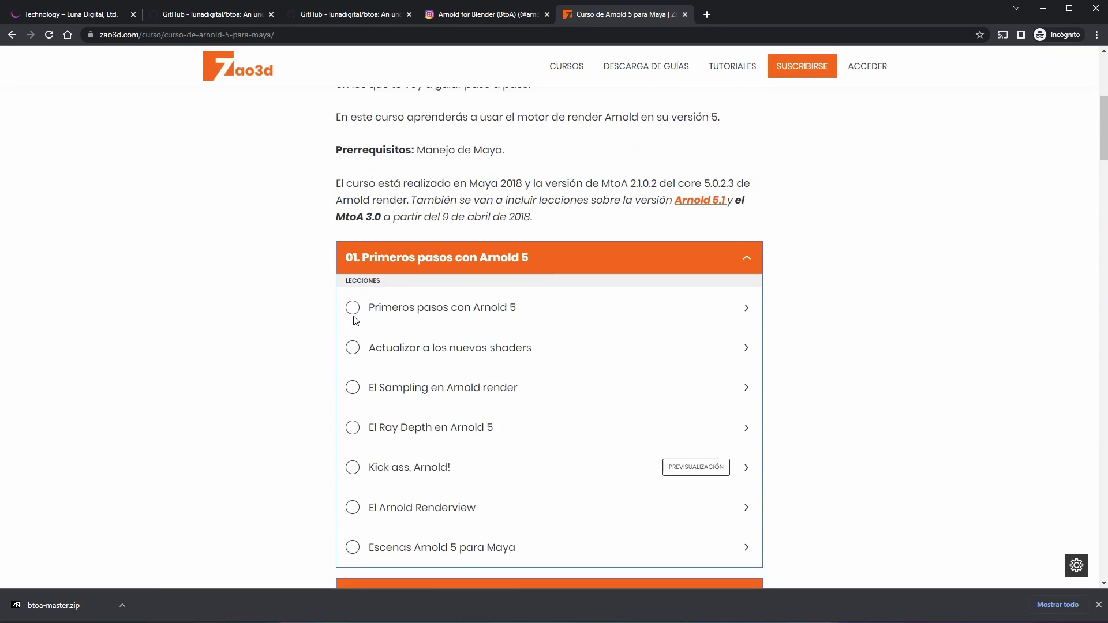
pyautogui.scroll(-4, 352, 321)
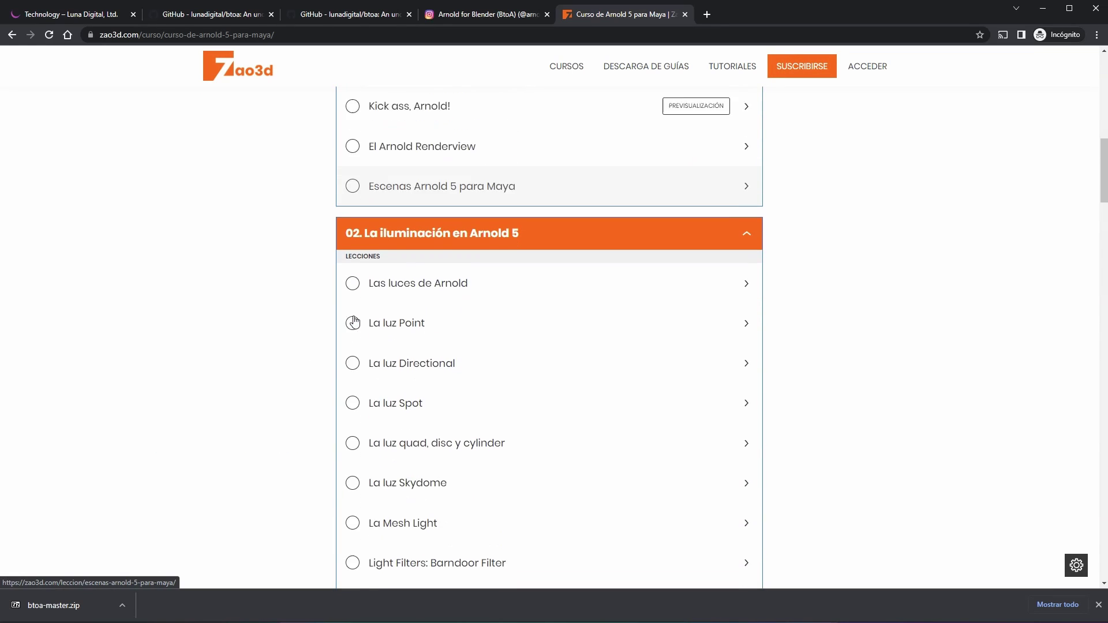
pyautogui.scroll(4, 622, 229)
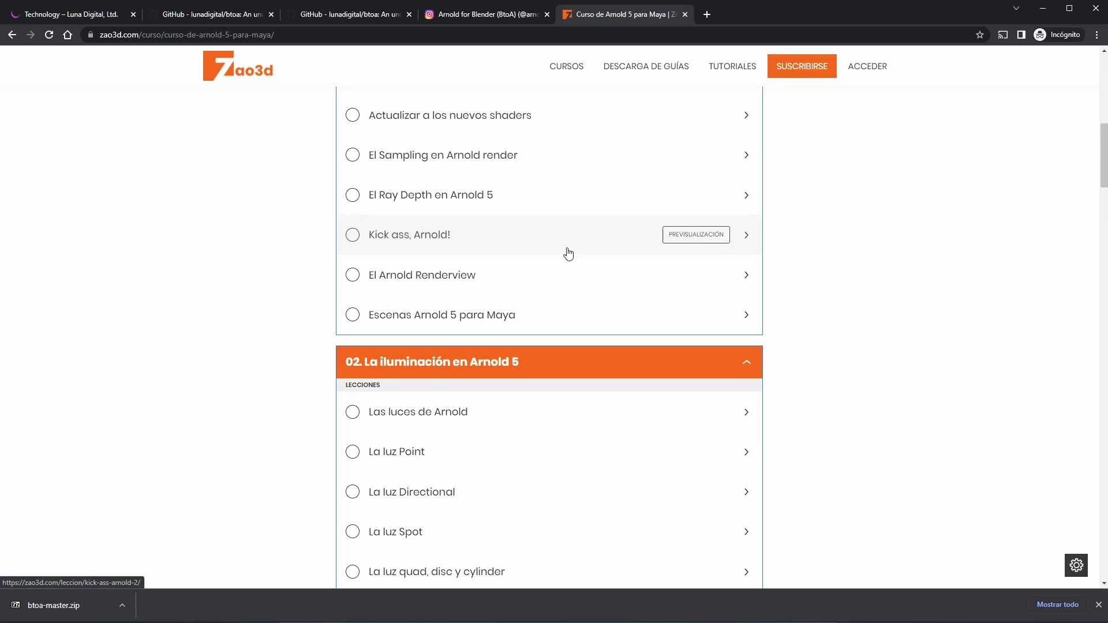
pyautogui.scroll(-9, 530, 300)
pyautogui.scroll(-2, 531, 299)
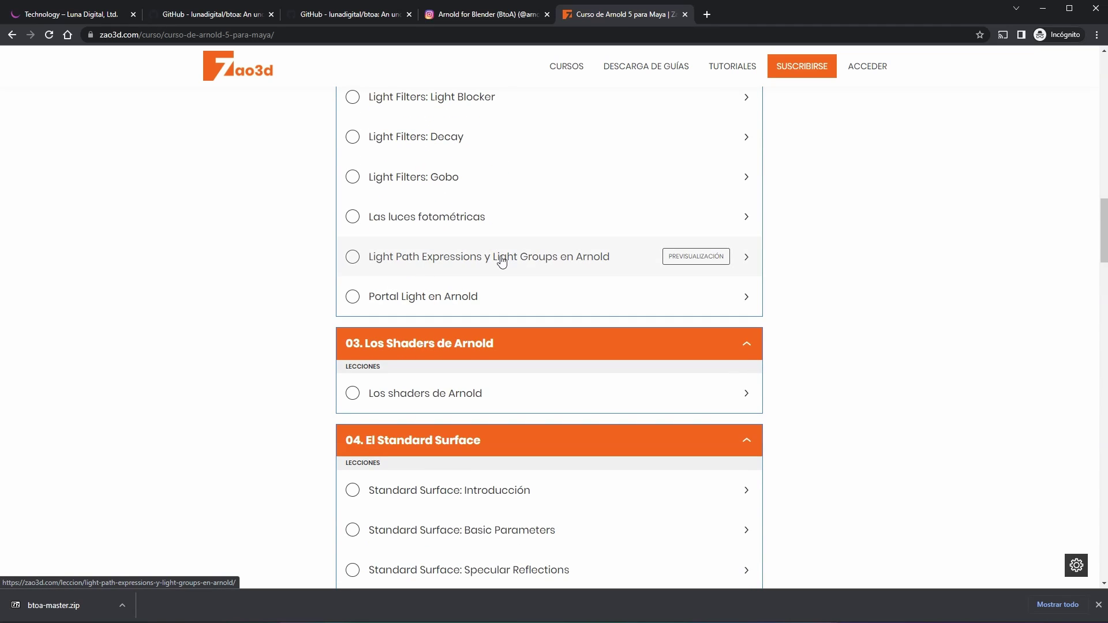
pyautogui.scroll(-7, 534, 270)
pyautogui.scroll(-10, 467, 227)
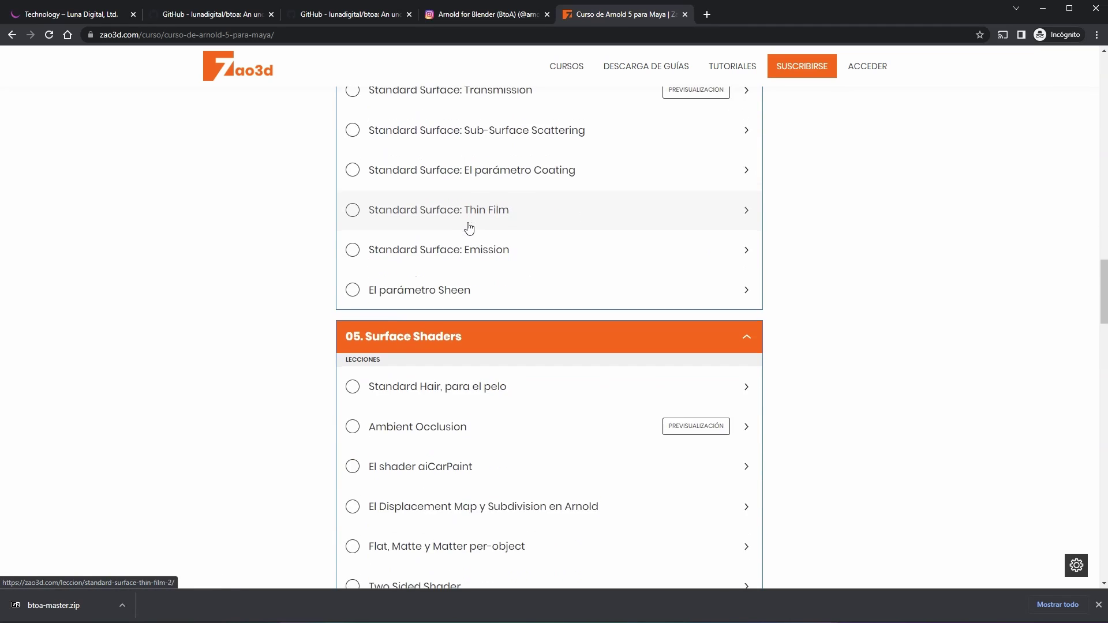
pyautogui.scroll(-2, 468, 229)
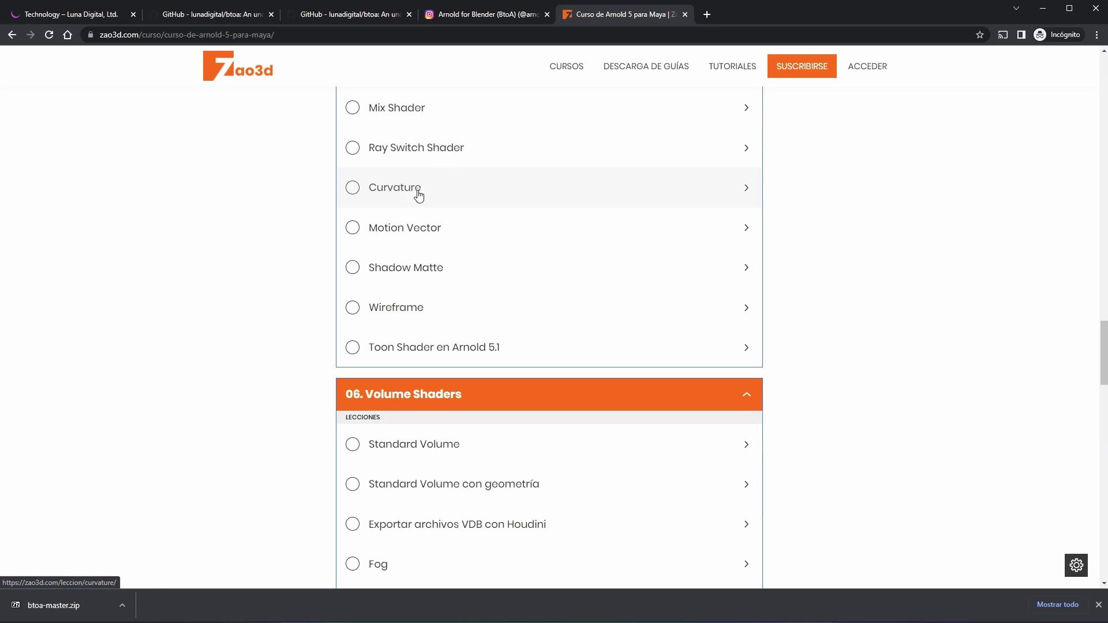
pyautogui.scroll(-4, 483, 329)
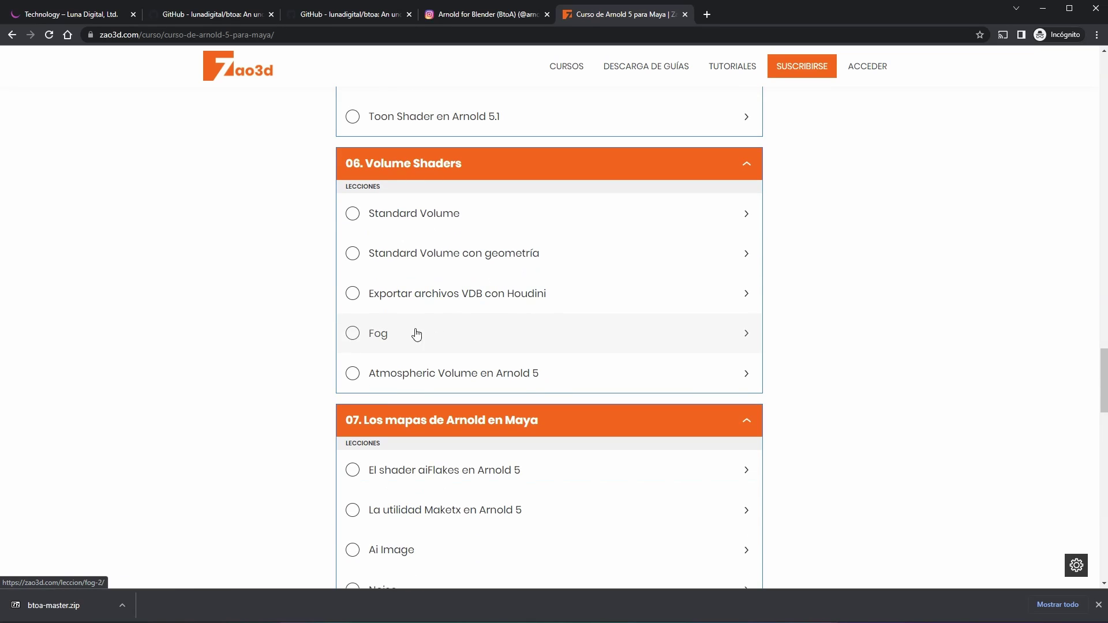
pyautogui.scroll(-5, 417, 335)
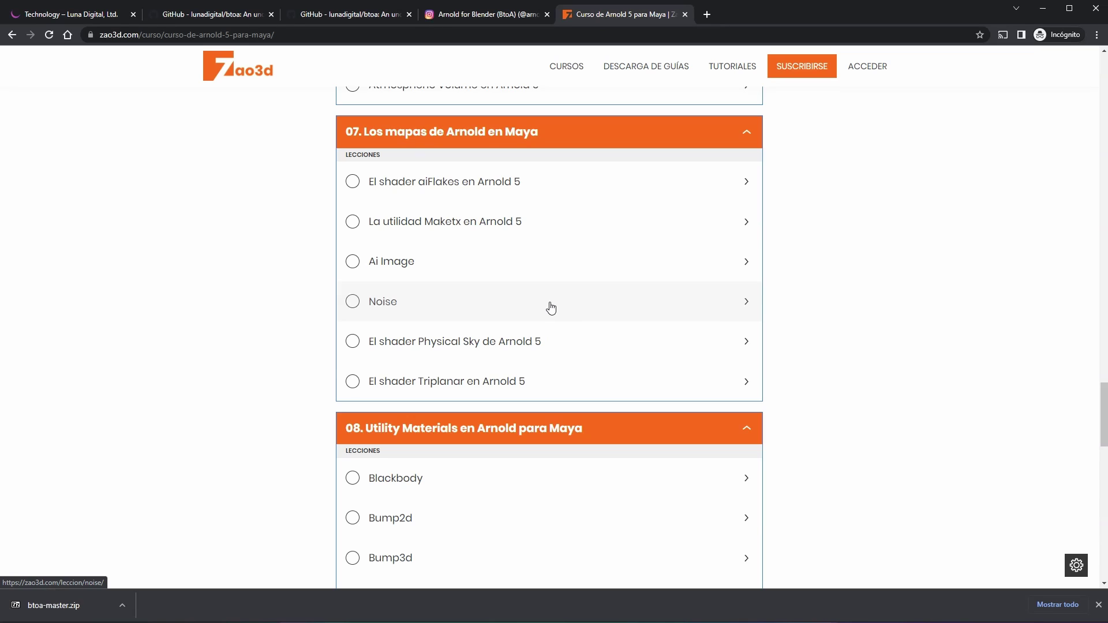
pyautogui.scroll(8, 561, 298)
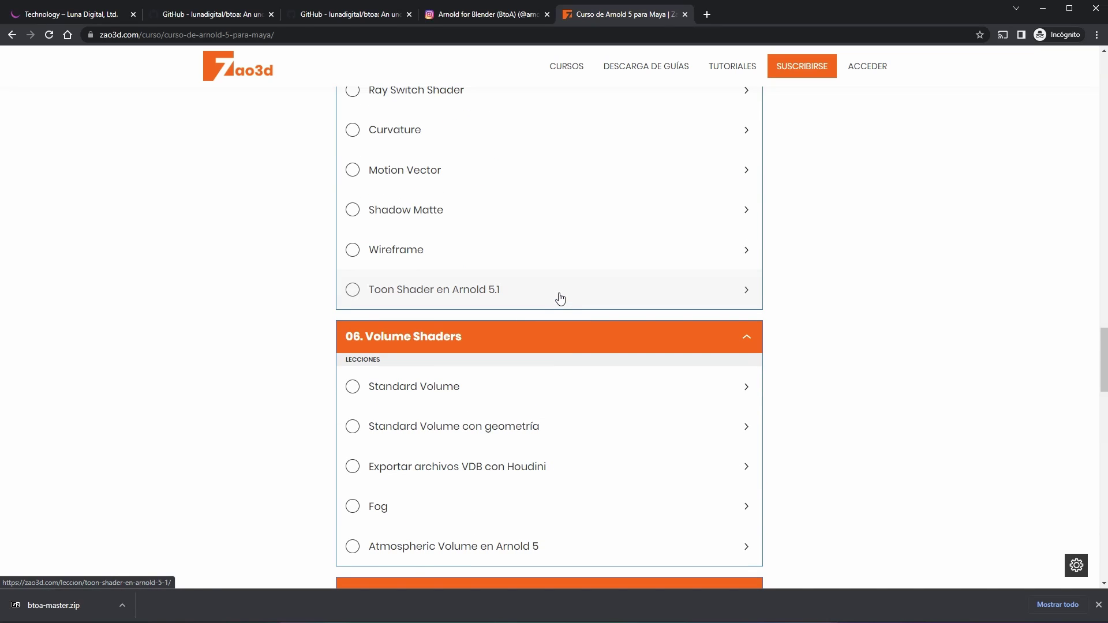
# Step: Sign in with the account username and password, then go to the Nuevas lecciones page
pyautogui.click(557, 298)
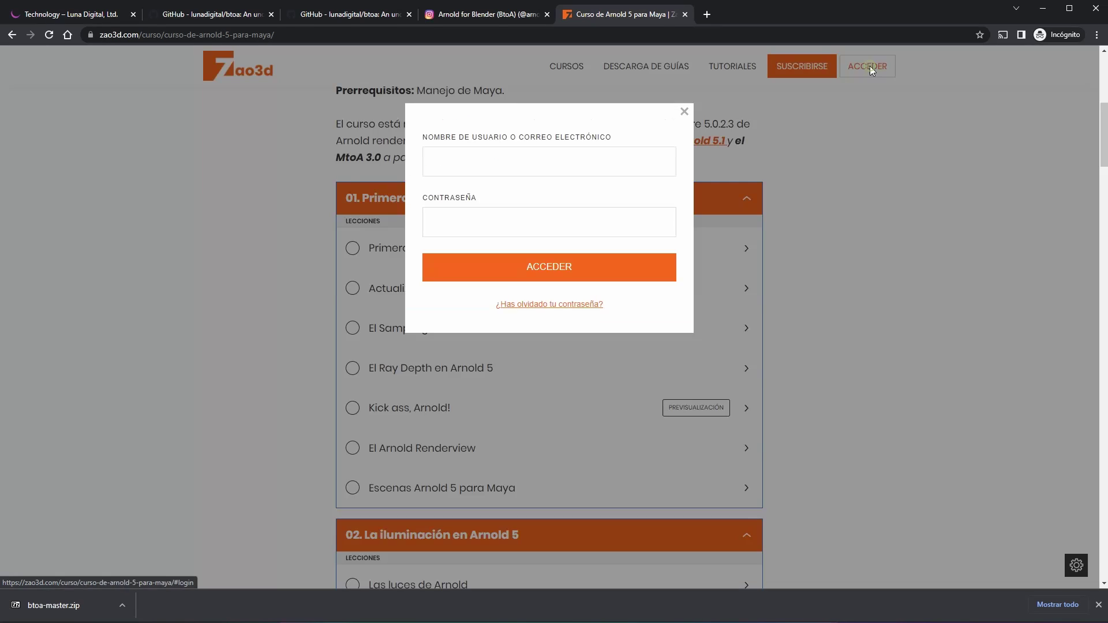
pyautogui.click(474, 161)
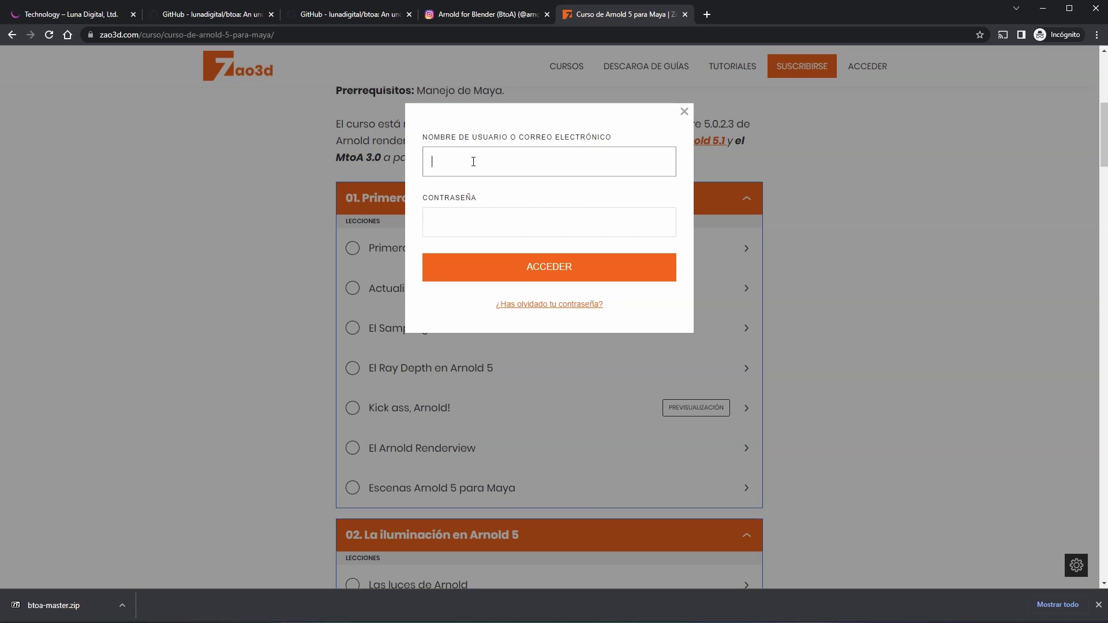
pyautogui.write('javi')
pyautogui.write('er')
pyautogui.click(463, 260)
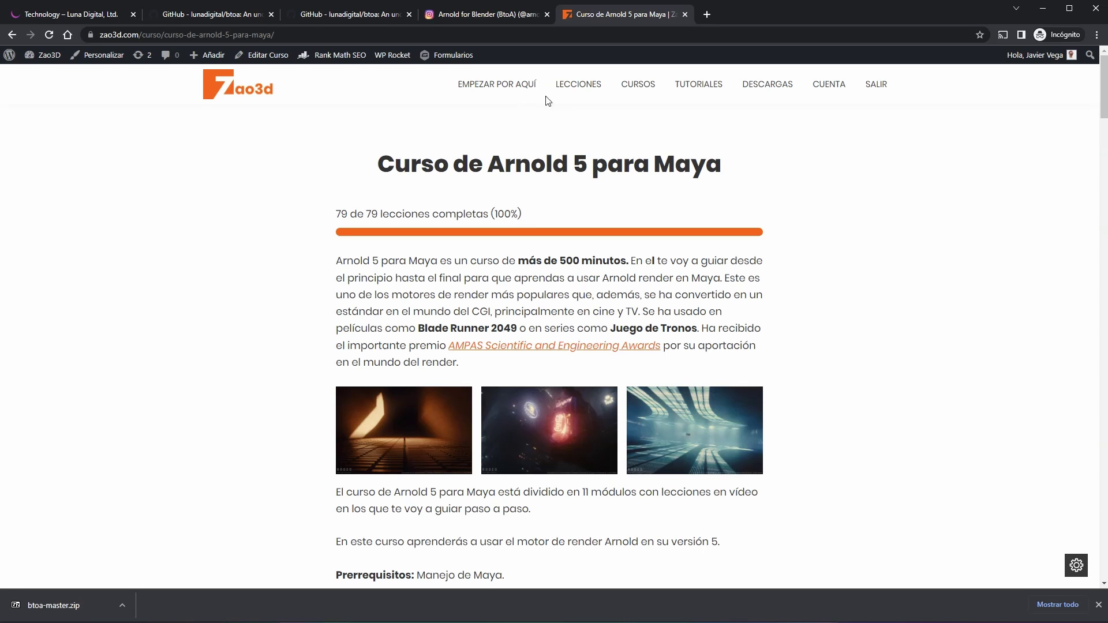
pyautogui.click(578, 87)
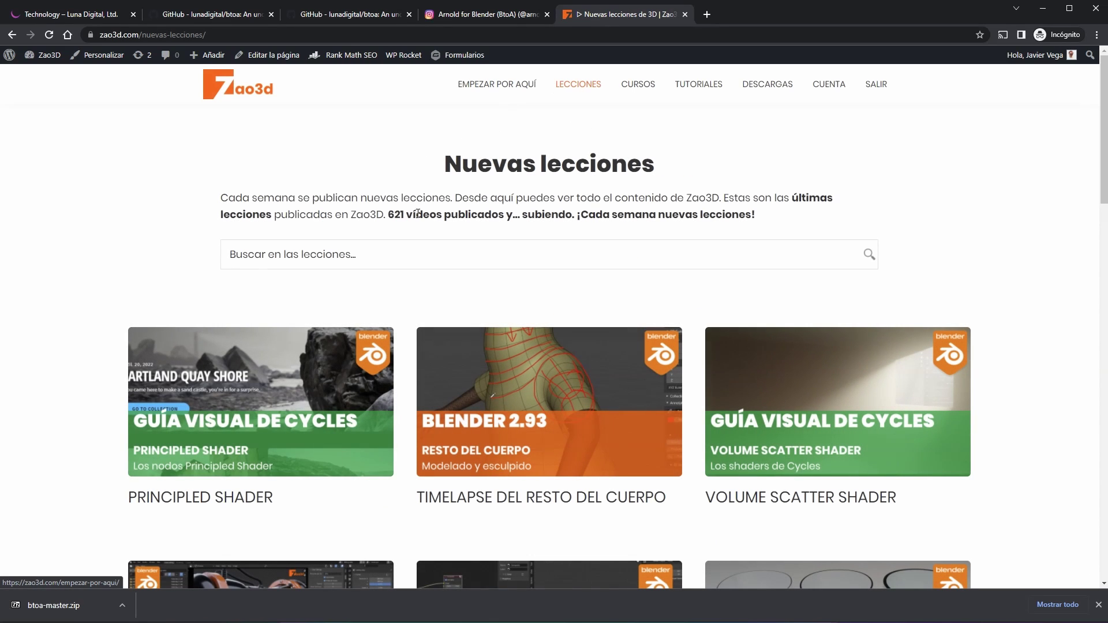
pyautogui.click(413, 258)
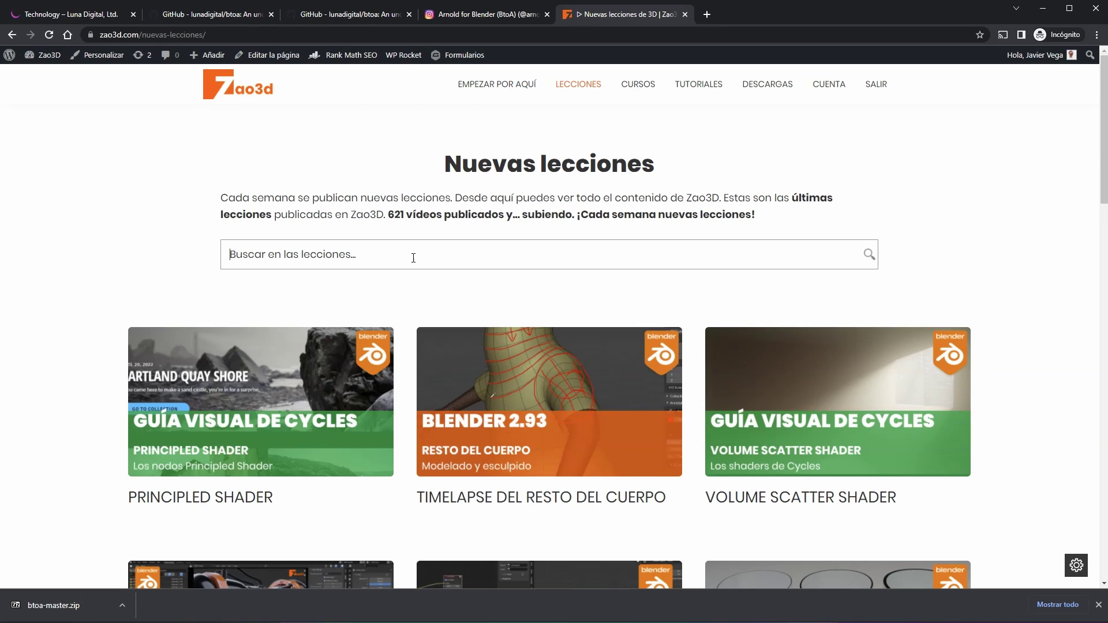
pyautogui.write('ambien')
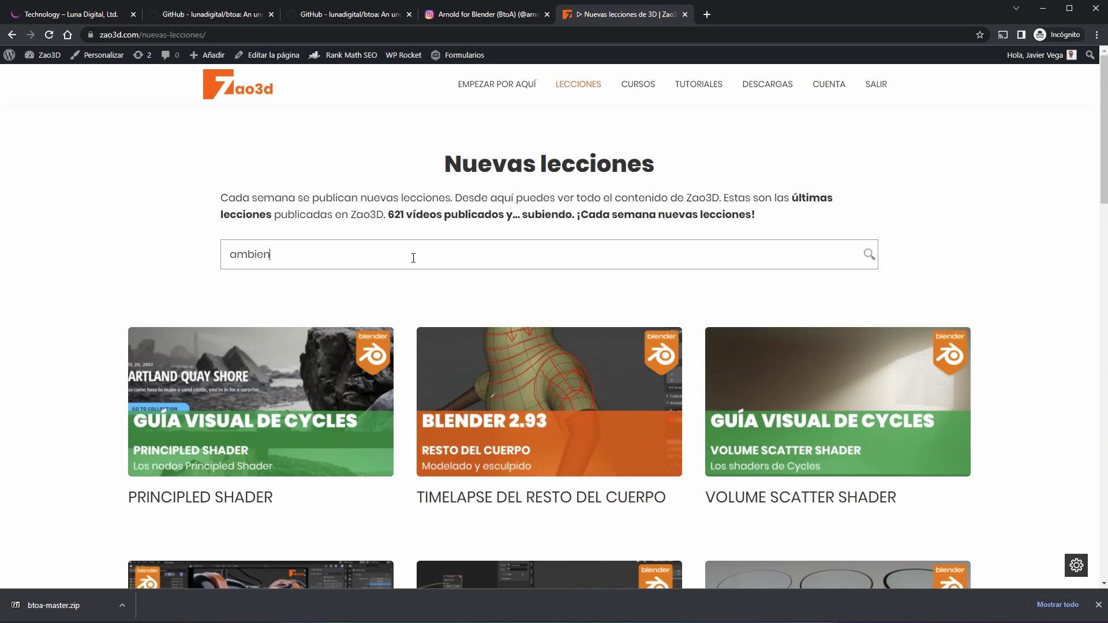
pyautogui.write('t occlusion')
pyautogui.press('Return')
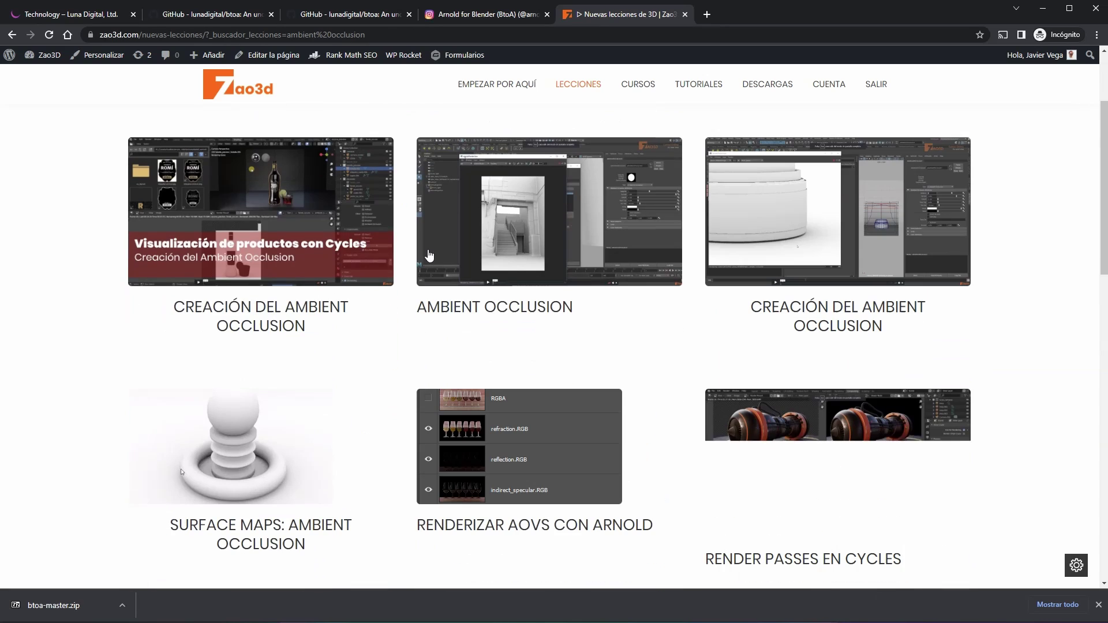
pyautogui.scroll(-6, 427, 255)
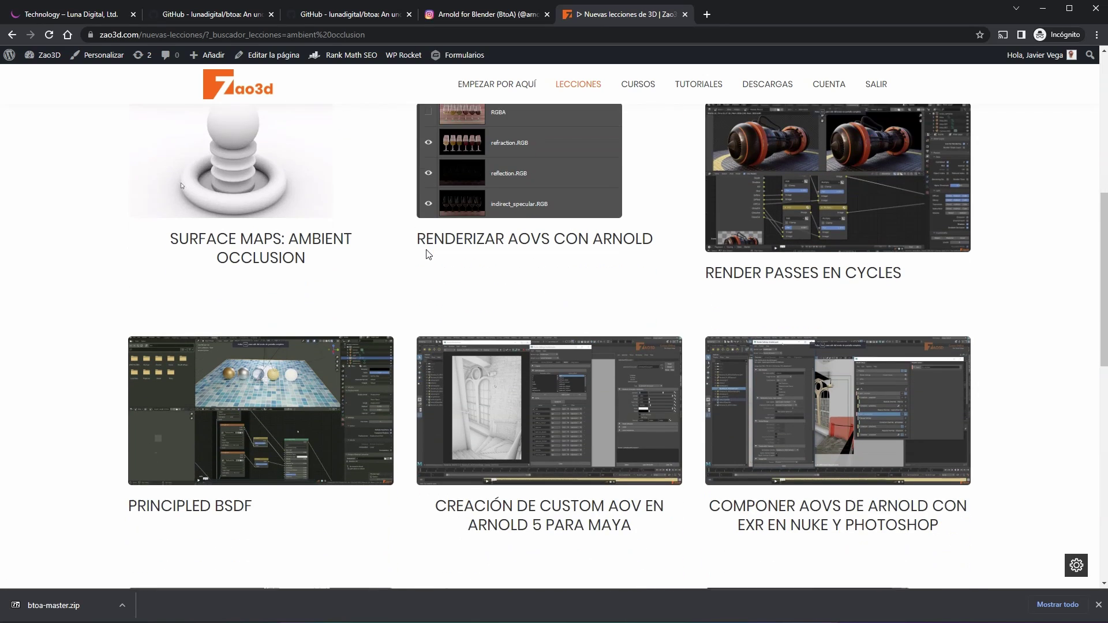
pyautogui.scroll(-2, 428, 255)
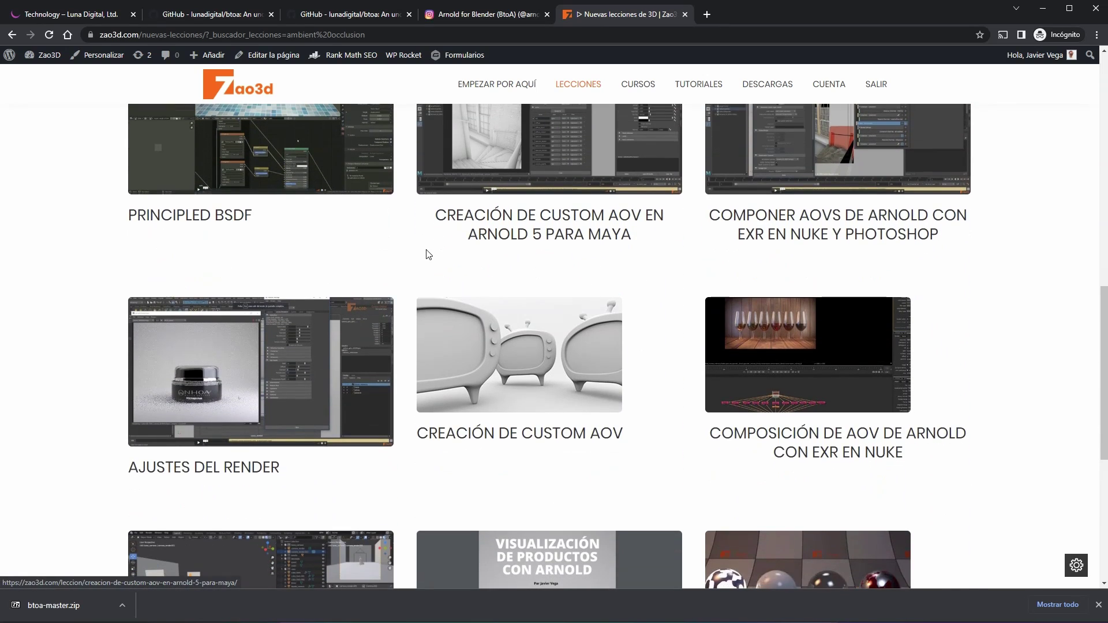
pyautogui.scroll(-1, 428, 254)
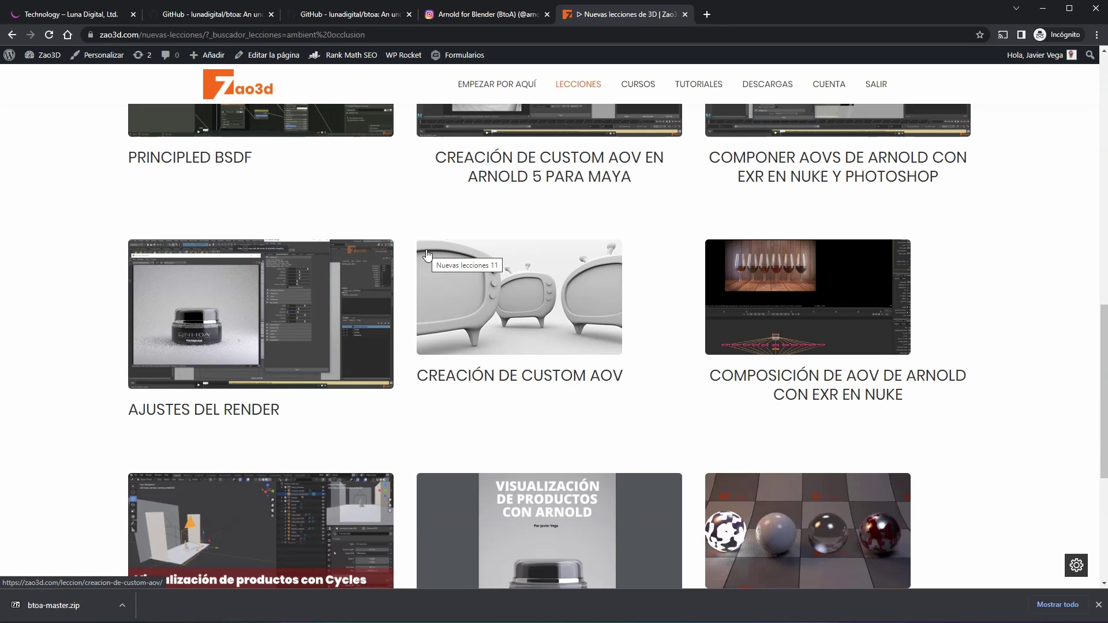
pyautogui.scroll(-2, 427, 255)
pyautogui.scroll(-2, 427, 255)
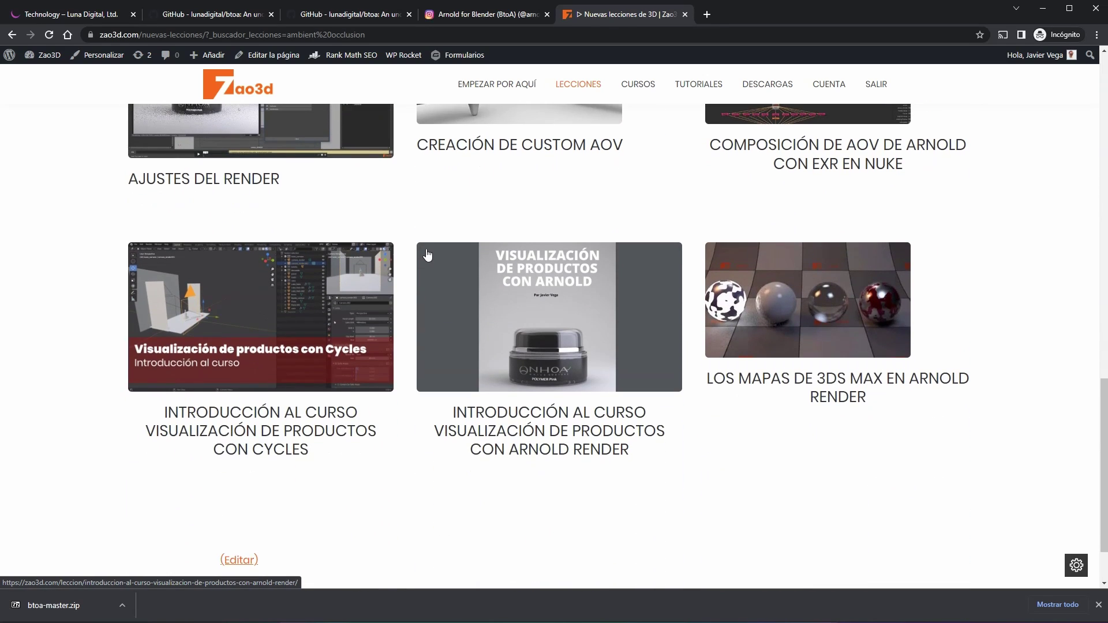
pyautogui.scroll(11, 427, 255)
pyautogui.scroll(6, 427, 255)
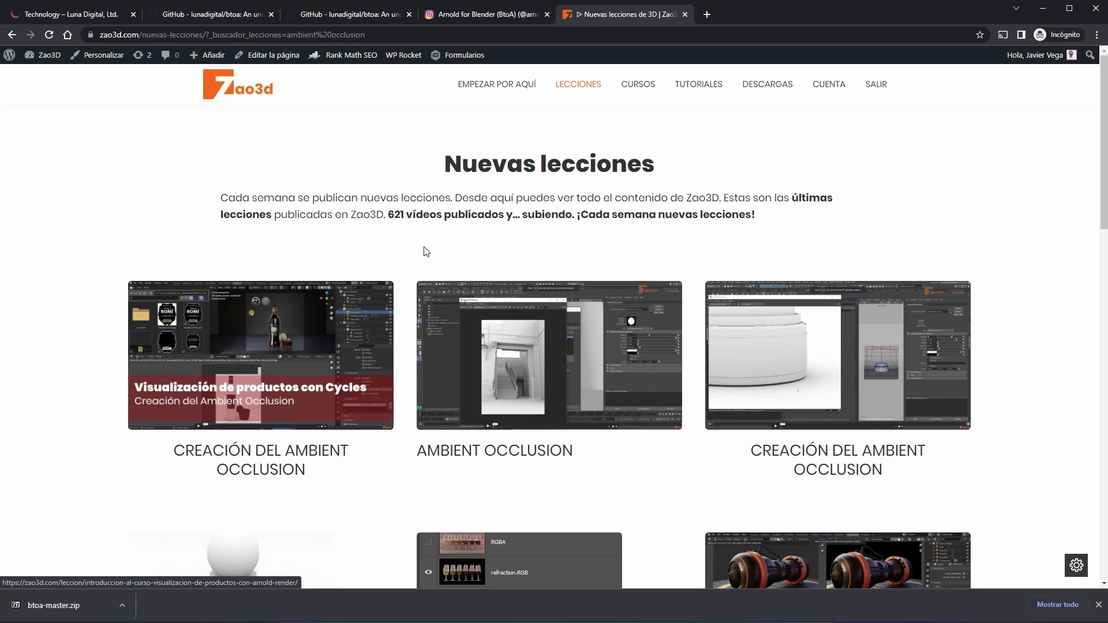
pyautogui.click(563, 84)
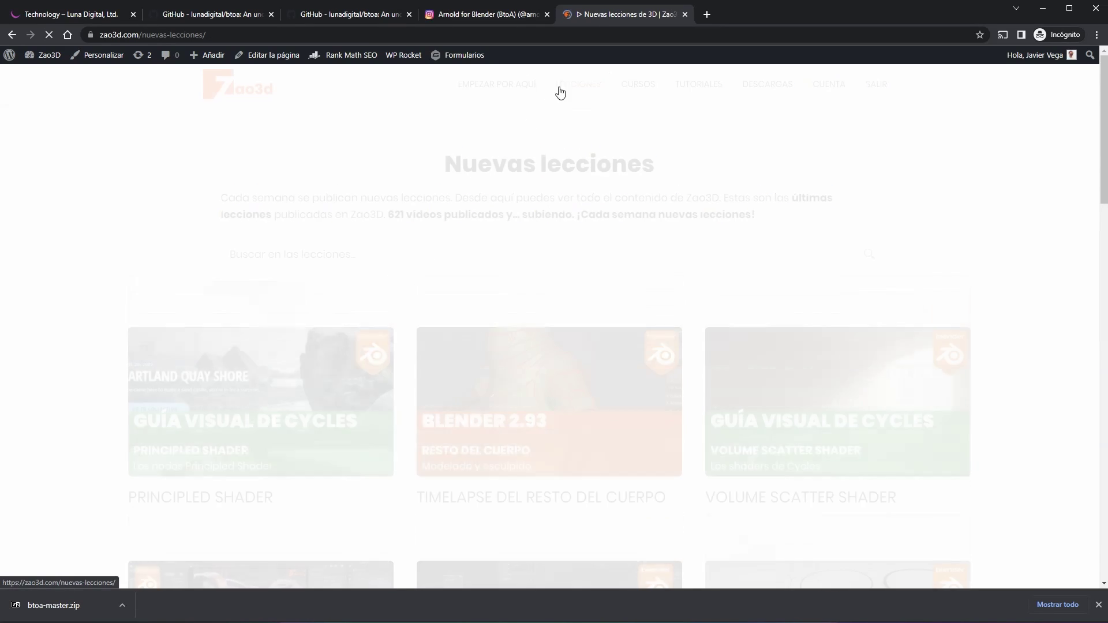
# Step: Search the lessons for 'matte', review the results, then minimize the browser
pyautogui.click(420, 254)
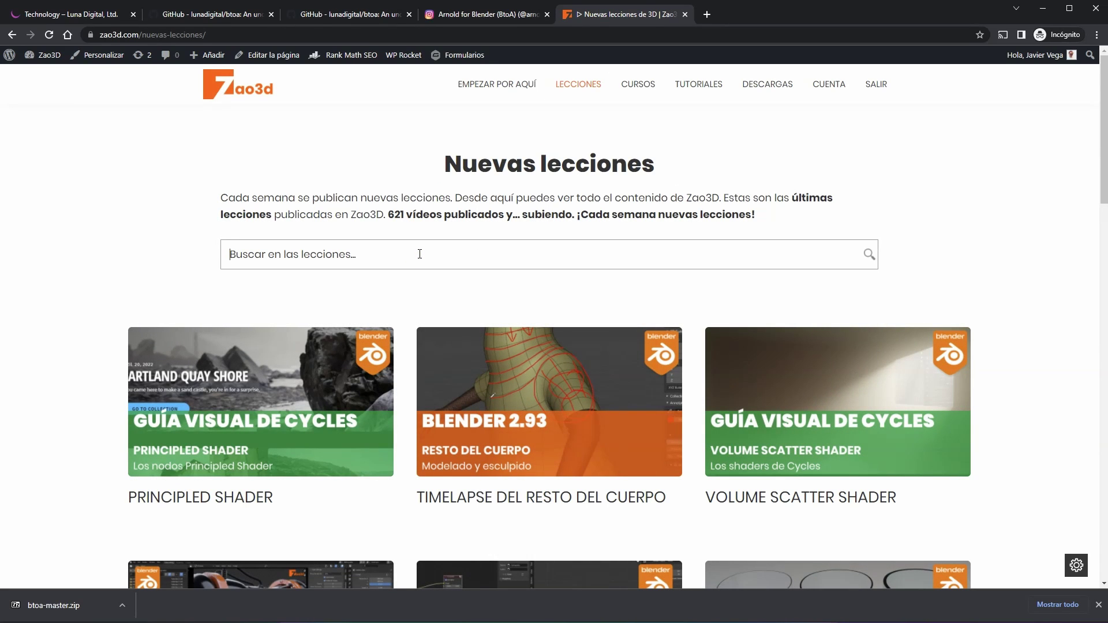
pyautogui.write('matte')
pyautogui.press('Return')
pyautogui.scroll(-1, 420, 259)
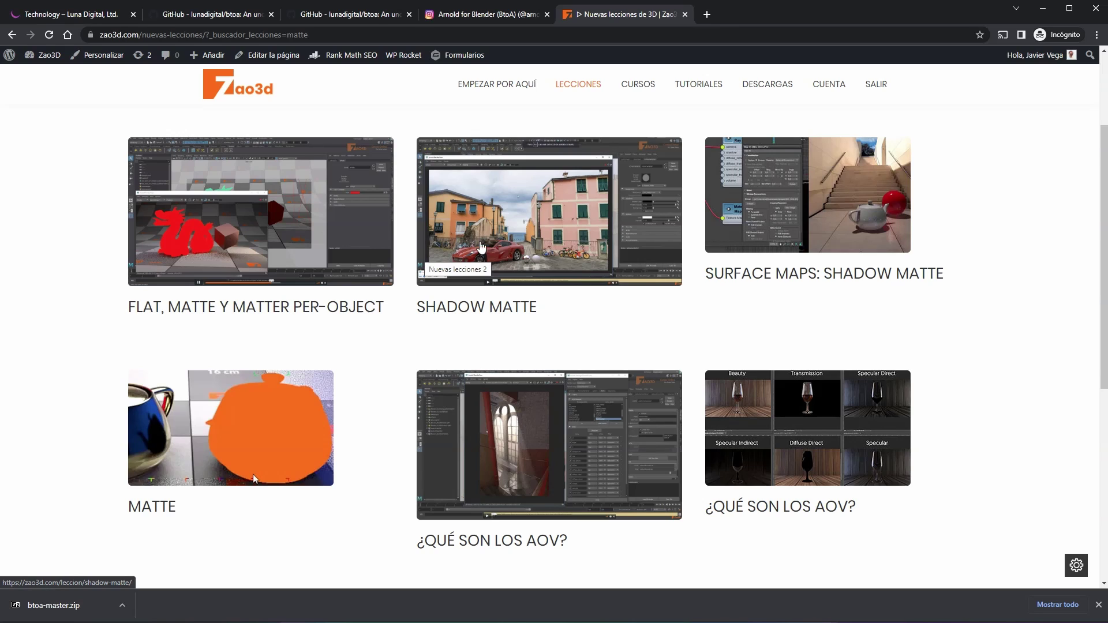
pyautogui.click(1044, 9)
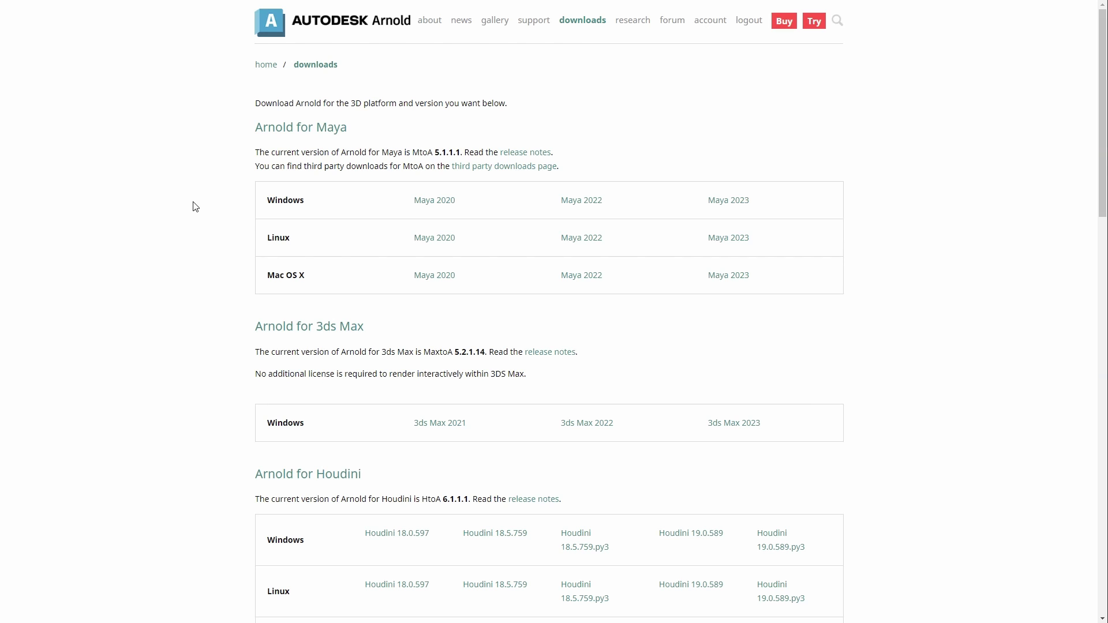
# Step: Open 'Visit the download archive' at the bottom of the Arnold downloads page and scroll its version list
pyautogui.scroll(-10, 218, 248)
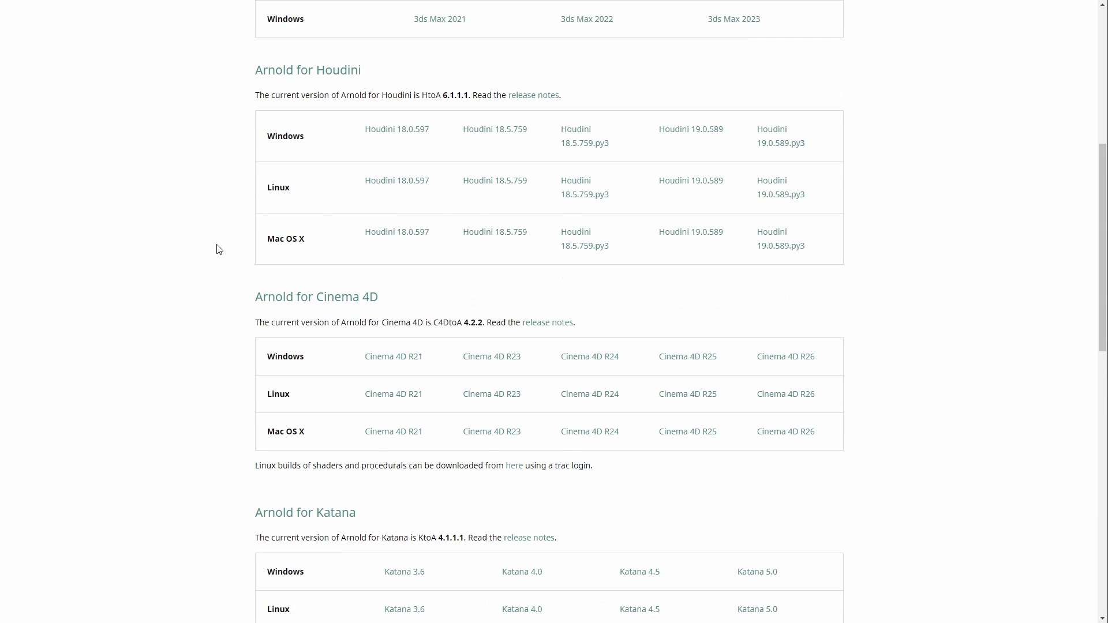
pyautogui.scroll(-6, 218, 250)
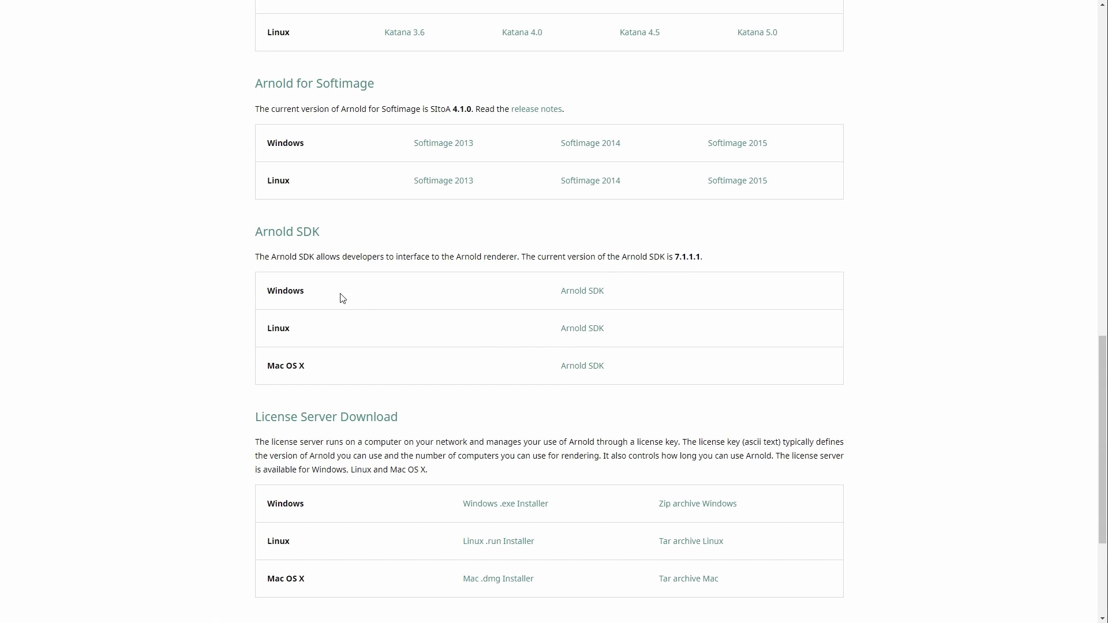
pyautogui.scroll(-4, 594, 277)
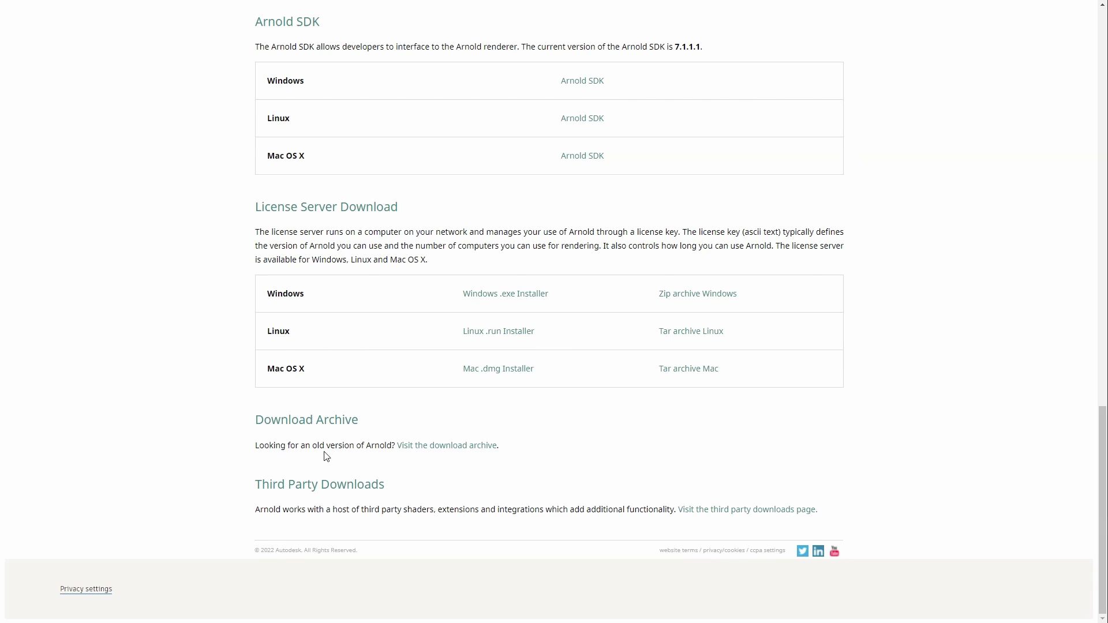
pyautogui.click(477, 451)
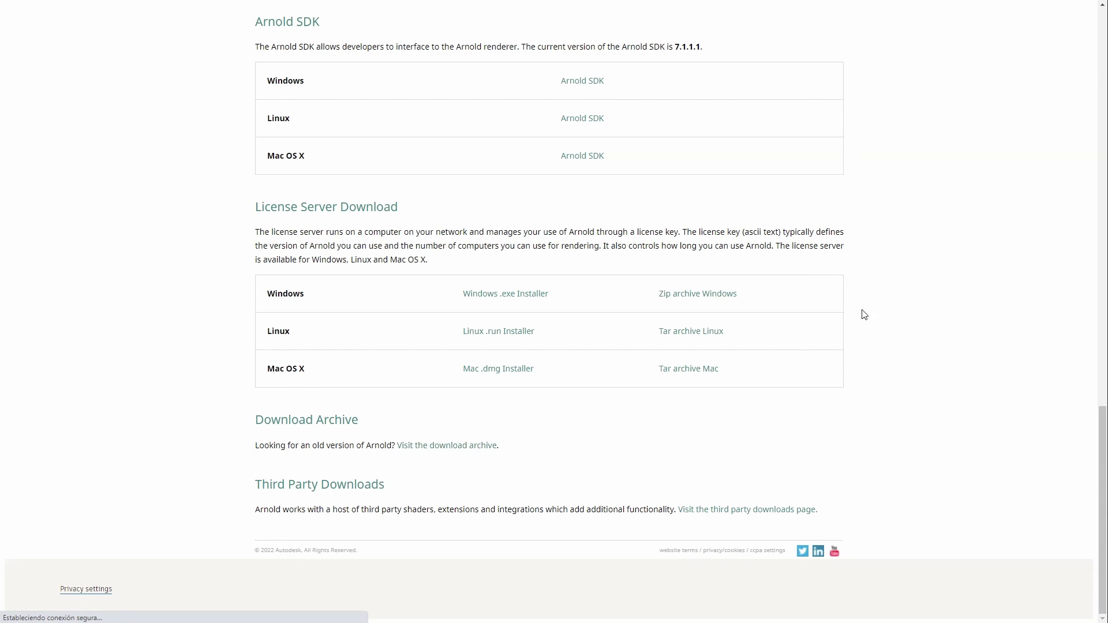
pyautogui.moveTo(1101, 17); pyautogui.dragTo(1064, 428)
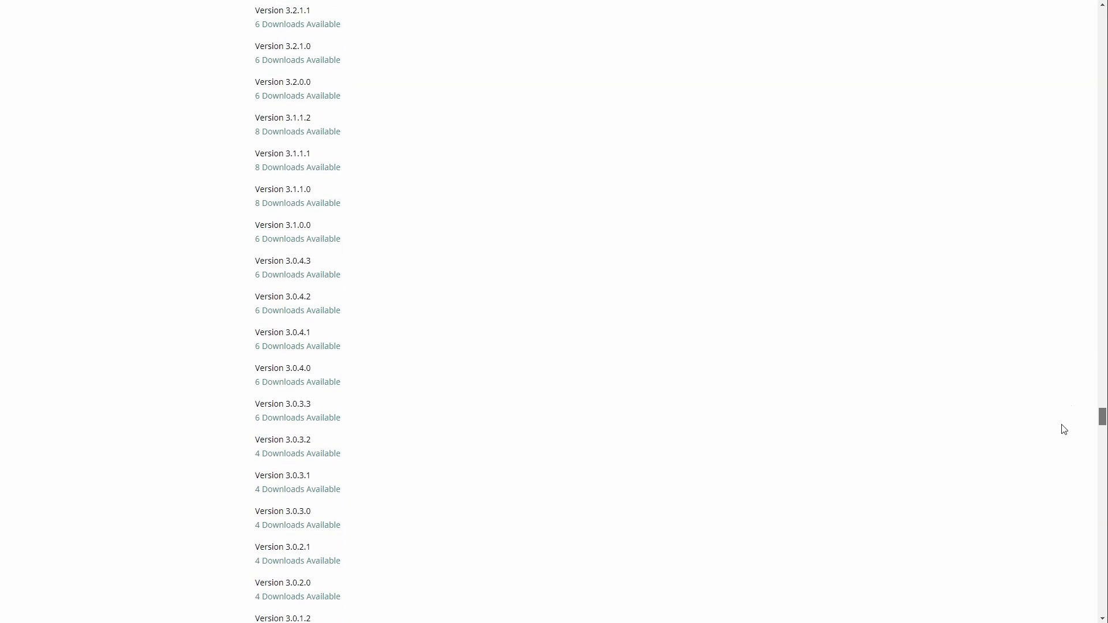
# Step: Search the archive for 'sdk' and open the 3 downloads for Version 6.0.4.0
pyautogui.scroll(-10, 772, 418)
pyautogui.hotkey('ctrl', 'f')
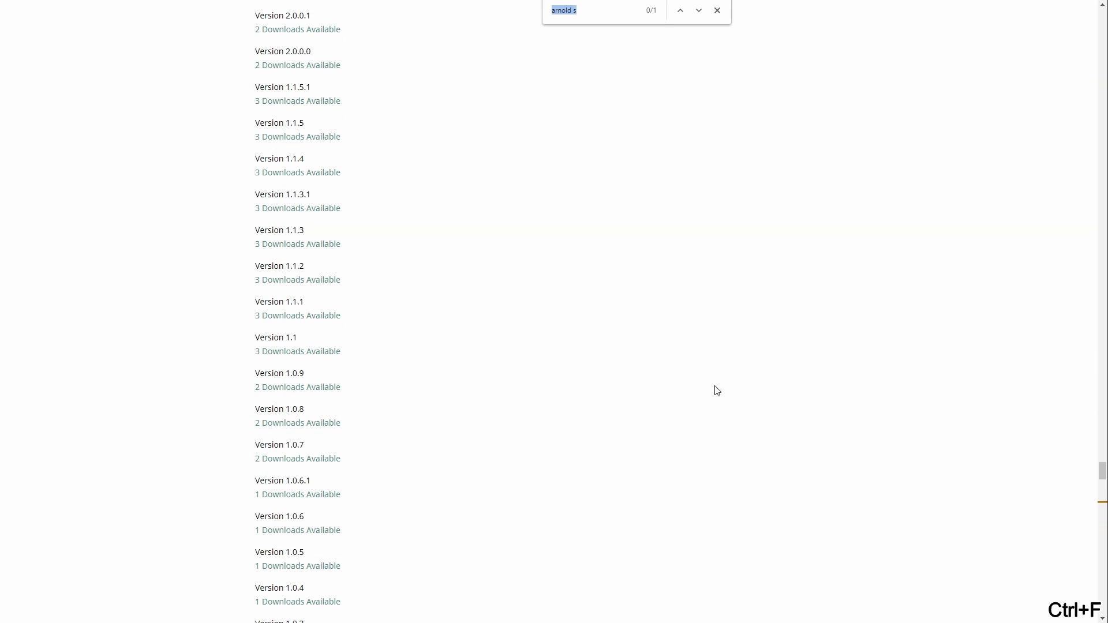
pyautogui.write('sdk')
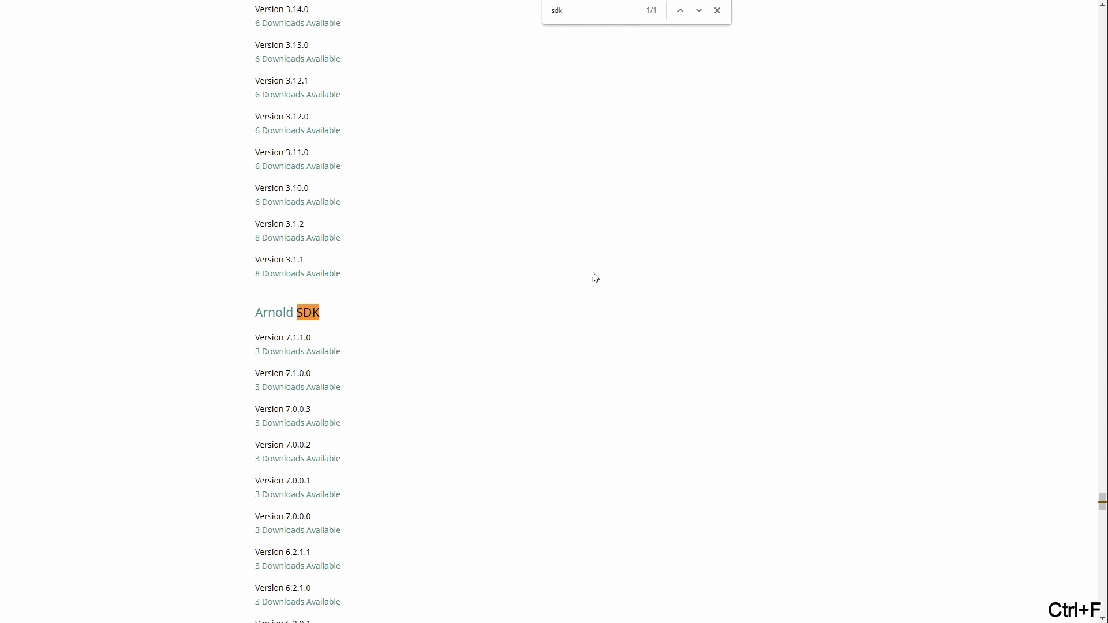
pyautogui.press('Escape')
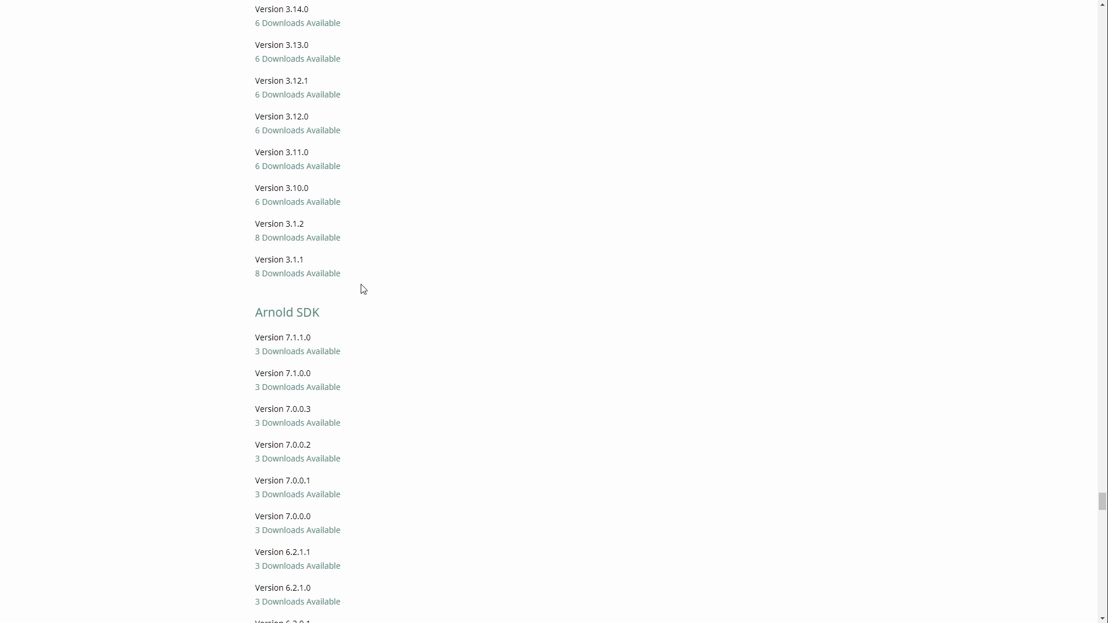
pyautogui.scroll(-5, 404, 315)
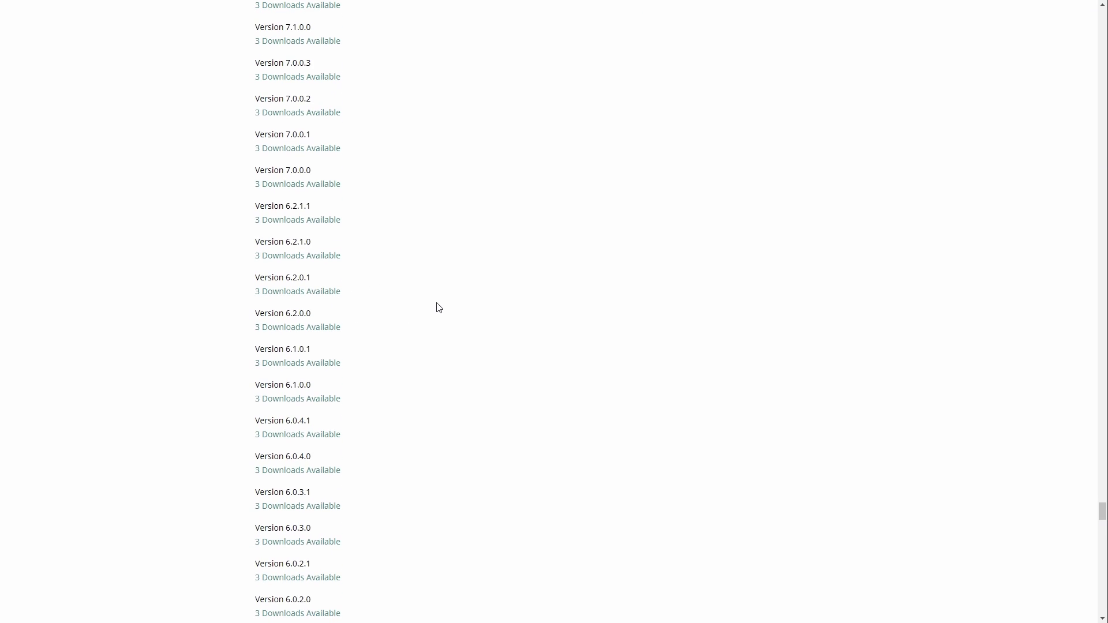
pyautogui.scroll(-1, 439, 308)
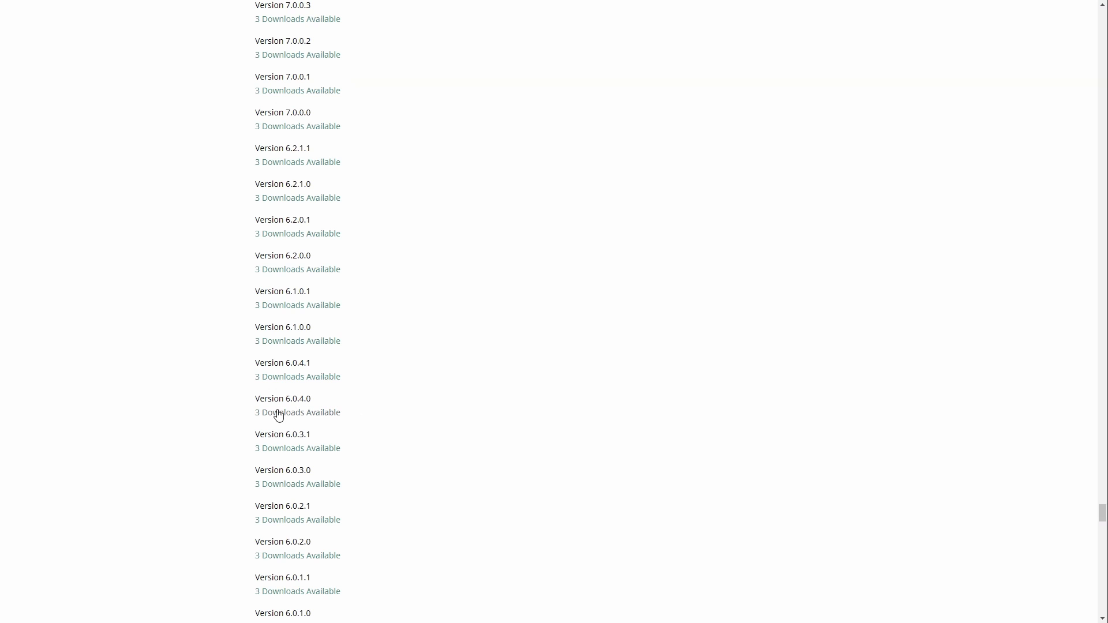
pyautogui.click(322, 420)
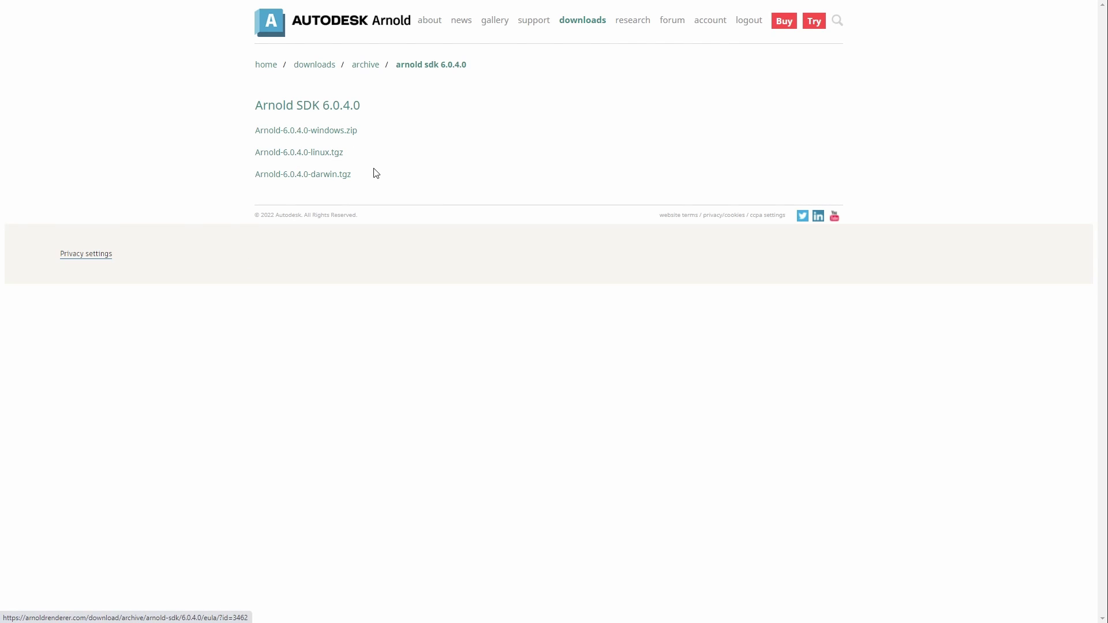
# Step: Start downloading Arnold-6.0.4.0-windows.zip, then cancel it in the Save As dialog
pyautogui.click(323, 132)
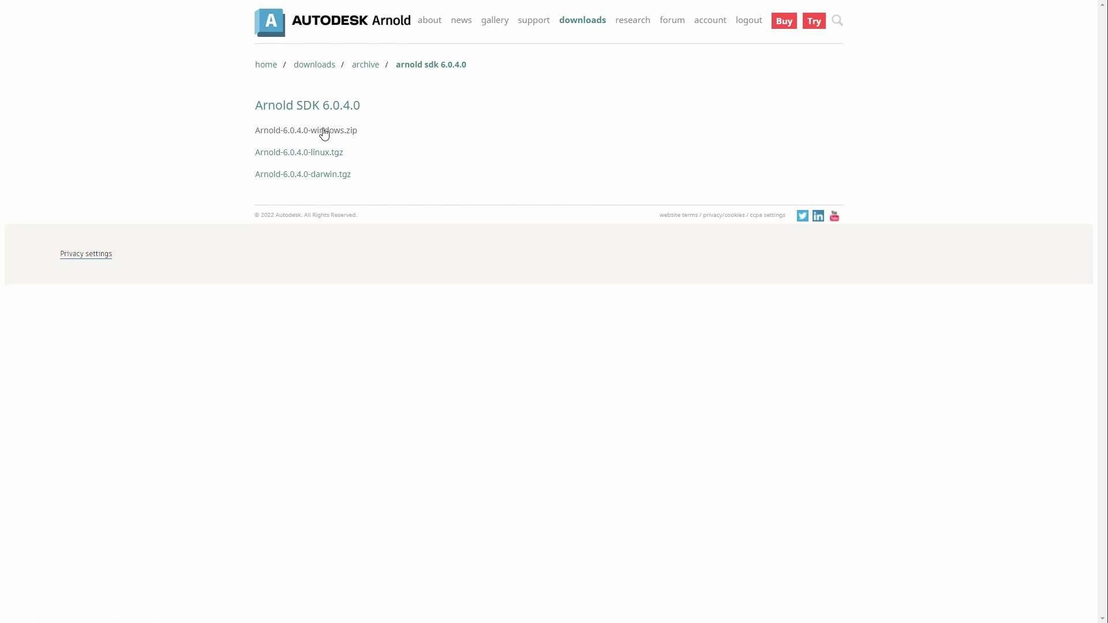
pyautogui.click(810, 180)
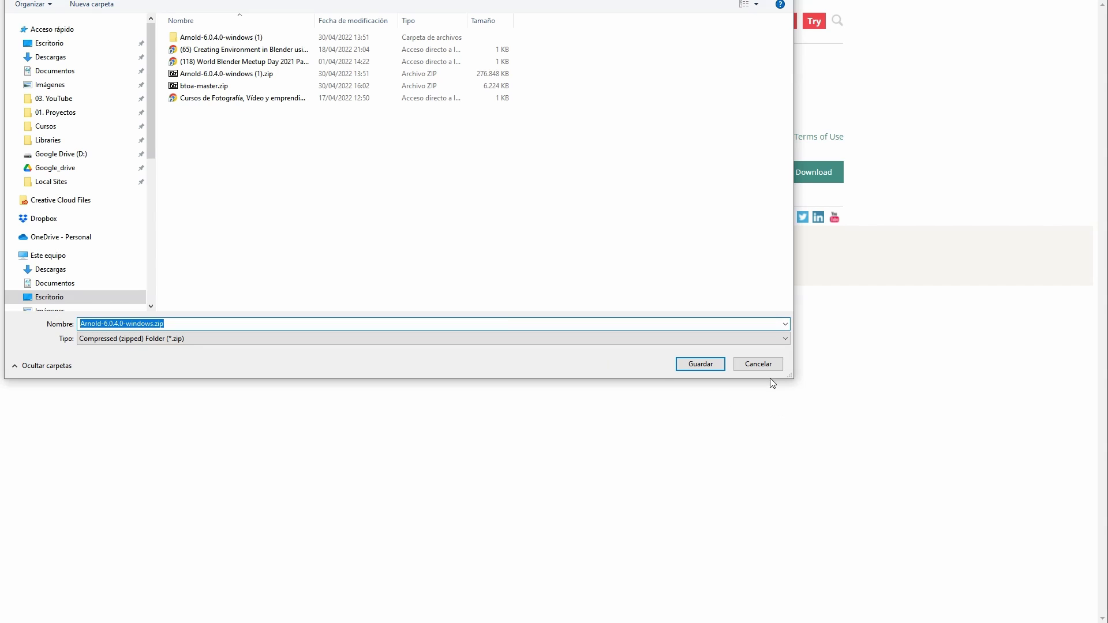
pyautogui.click(758, 365)
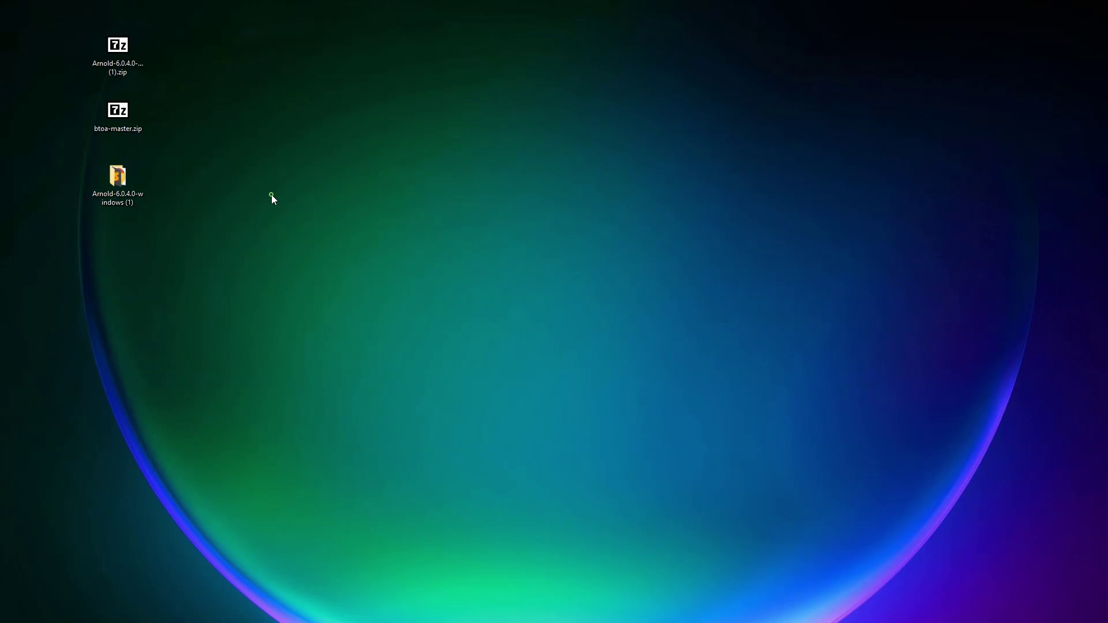
# Step: Place the Arnold 6.0.4.0 zip beside btoa-master.zip and check its contents in 7-Zip
pyautogui.moveTo(138, 55); pyautogui.dragTo(251, 138)
pyautogui.doubleClick(234, 123)
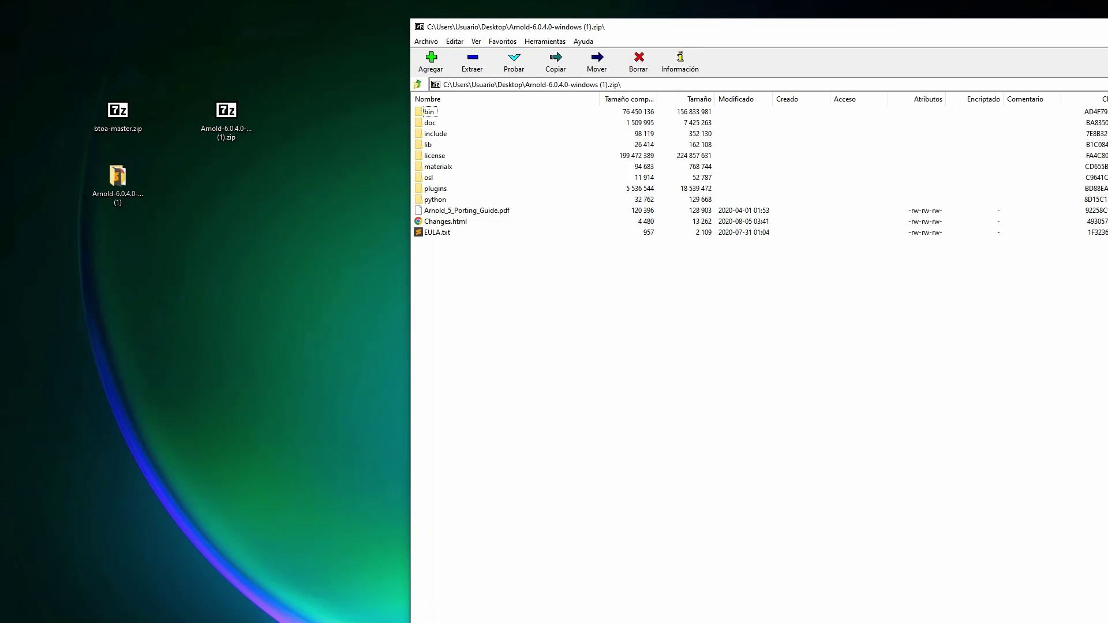
pyautogui.moveTo(964, 29); pyautogui.dragTo(737, 30)
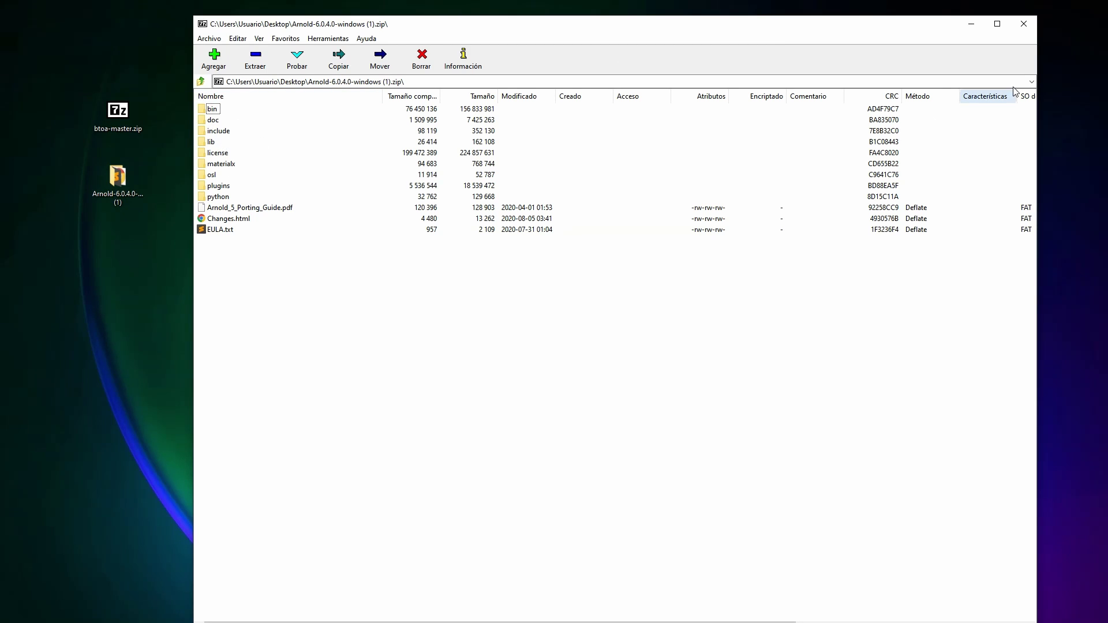
pyautogui.click(1024, 23)
# Step: Open doc\html\index.html in the extracted Arnold SDK folder to view the API Reference
pyautogui.doubleClick(119, 182)
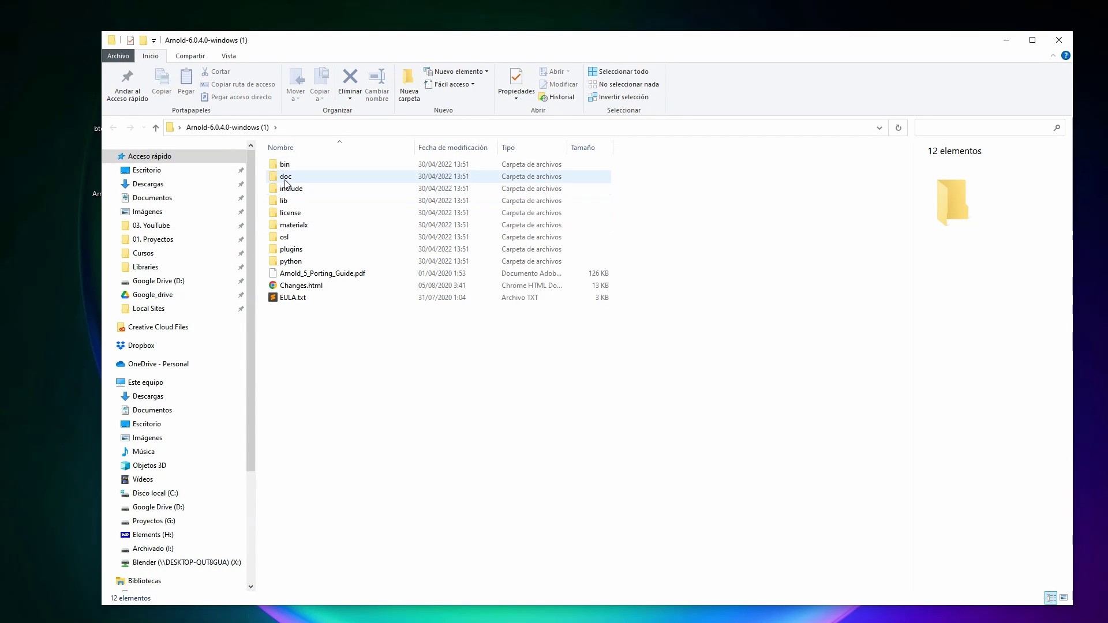
pyautogui.doubleClick(285, 176)
pyautogui.click(295, 169)
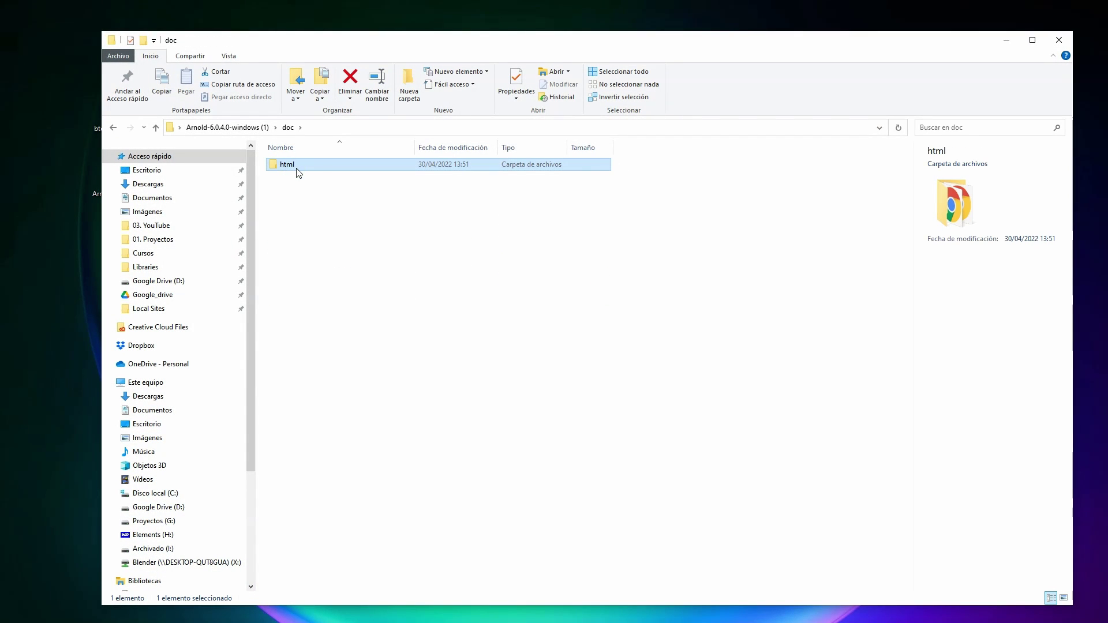
pyautogui.doubleClick(296, 169)
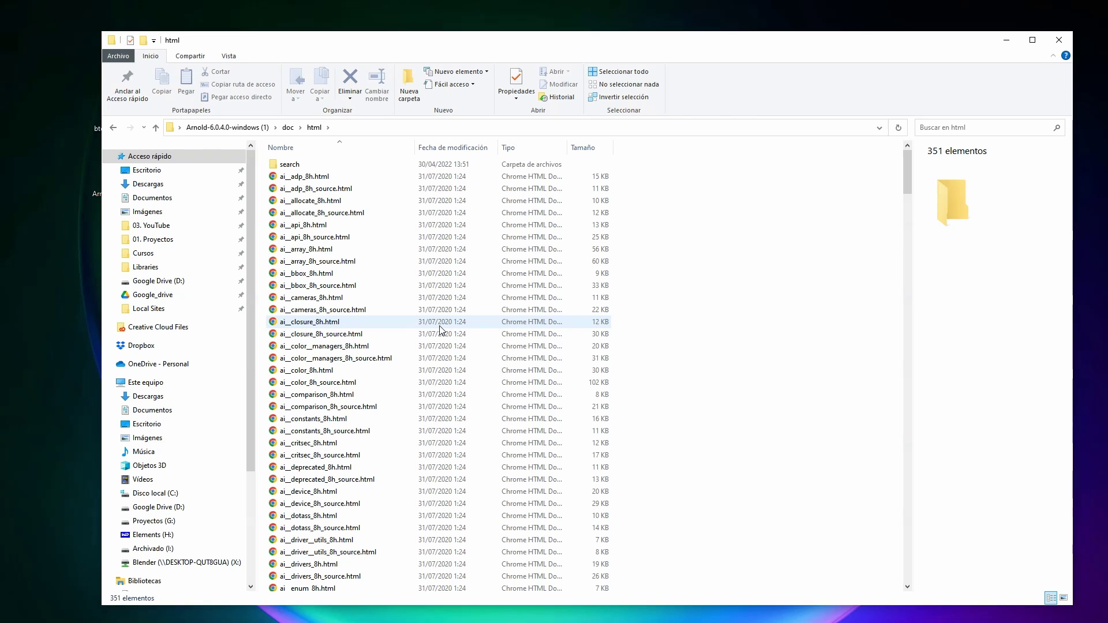
pyautogui.press('i')
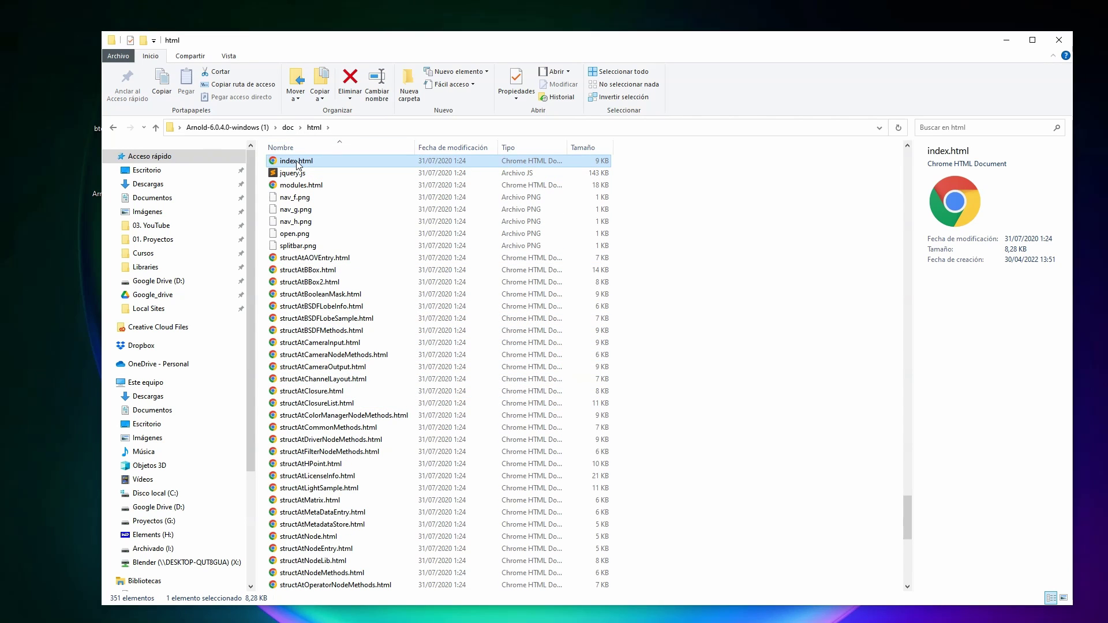
pyautogui.doubleClick(297, 162)
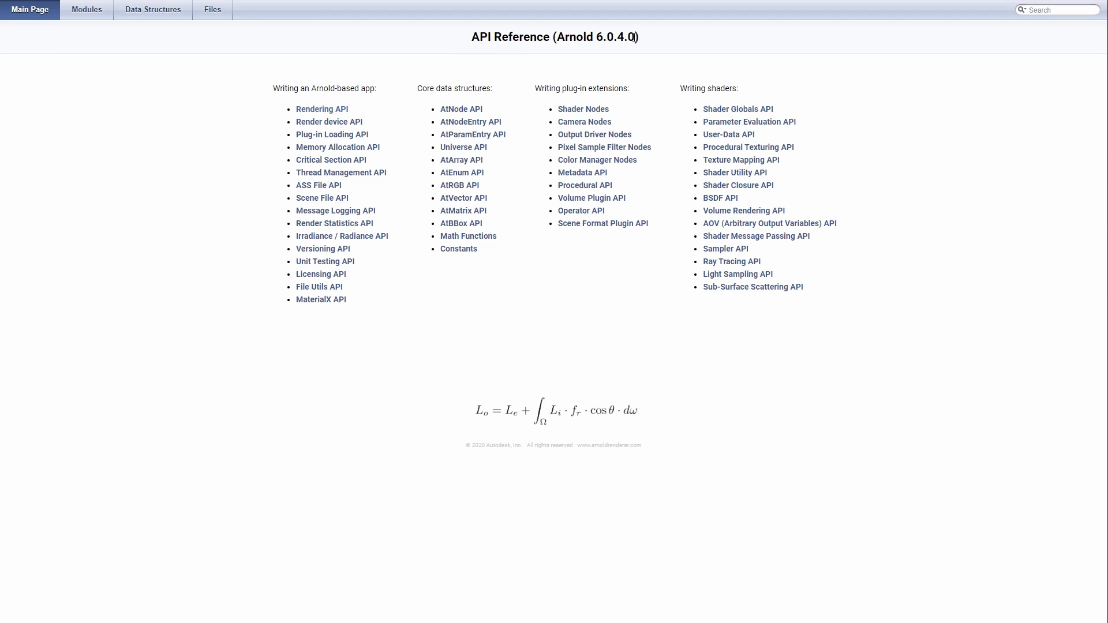
# Step: Browse the Modules, Data Structures and Files lists, then return to the API Reference main page
pyautogui.click(92, 10)
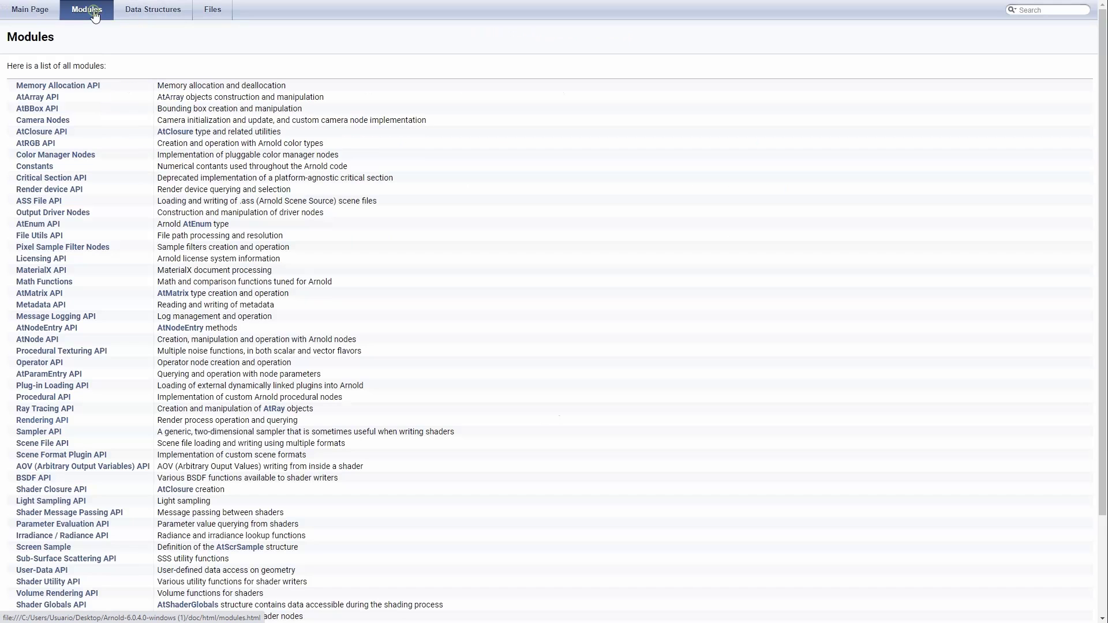
pyautogui.click(156, 10)
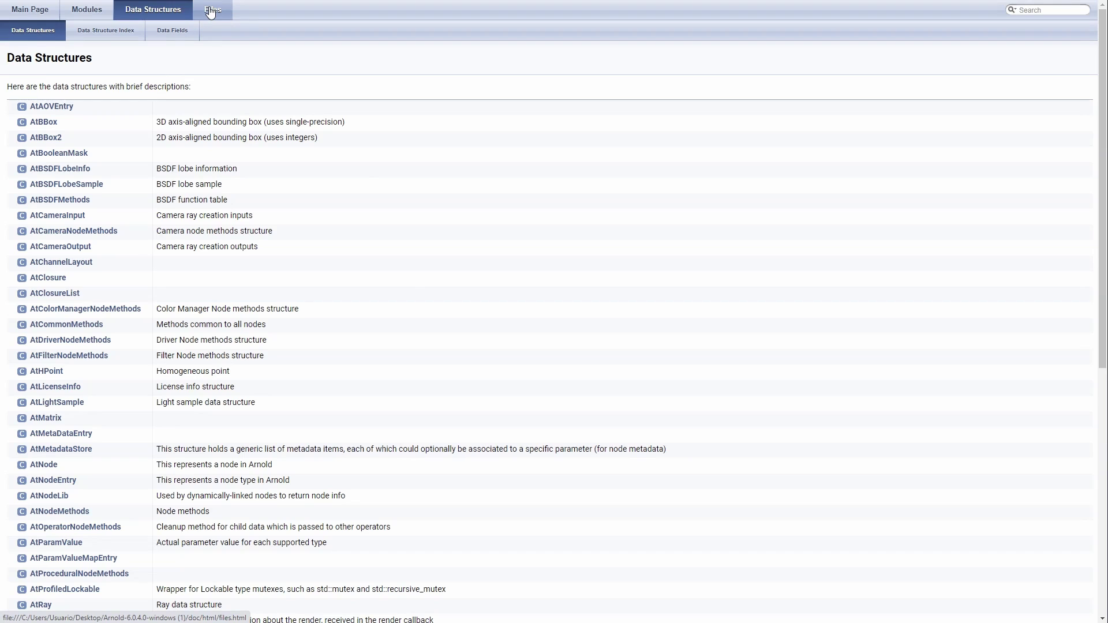
pyautogui.click(212, 10)
pyautogui.click(76, 11)
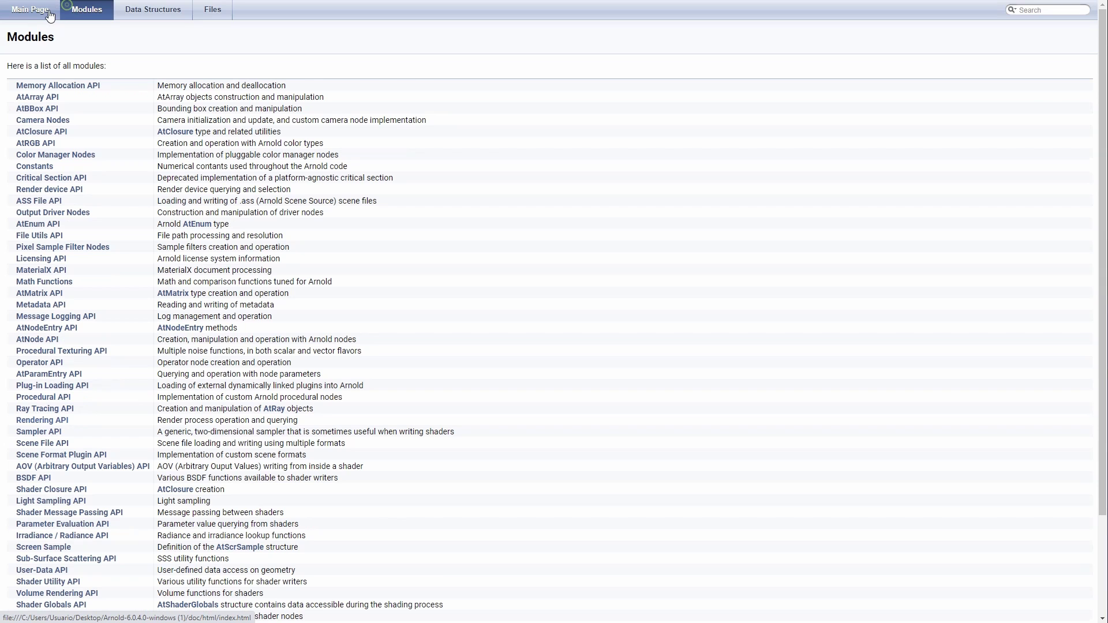
pyautogui.click(38, 13)
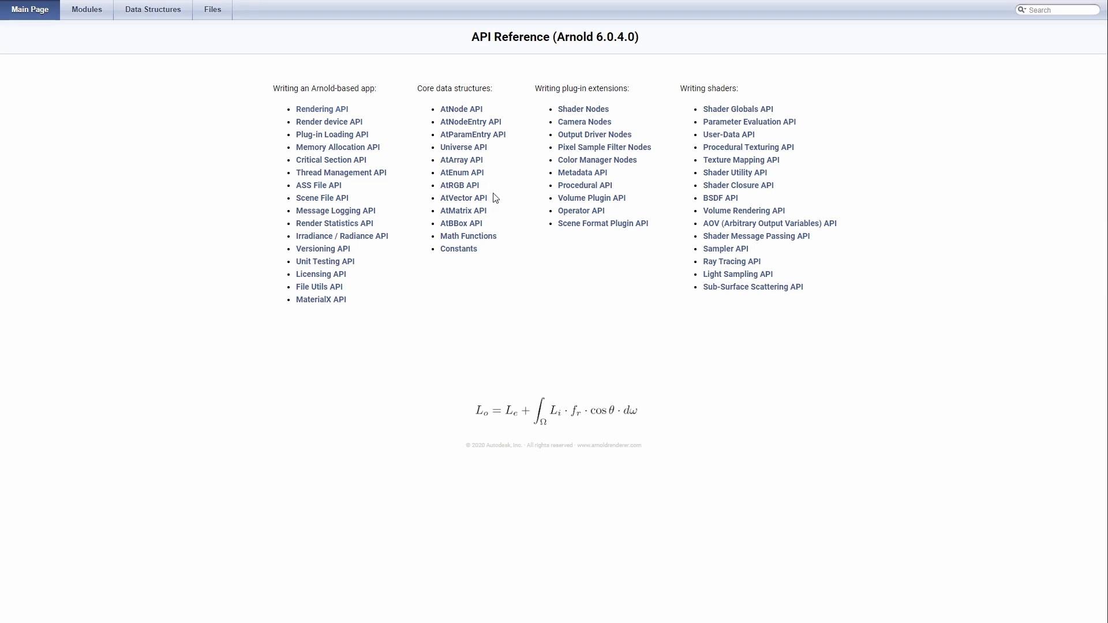
# Step: Read through the Shader Closure API page, then return to the html folder in Explorer
pyautogui.click(754, 187)
pyautogui.scroll(-18, 361, 340)
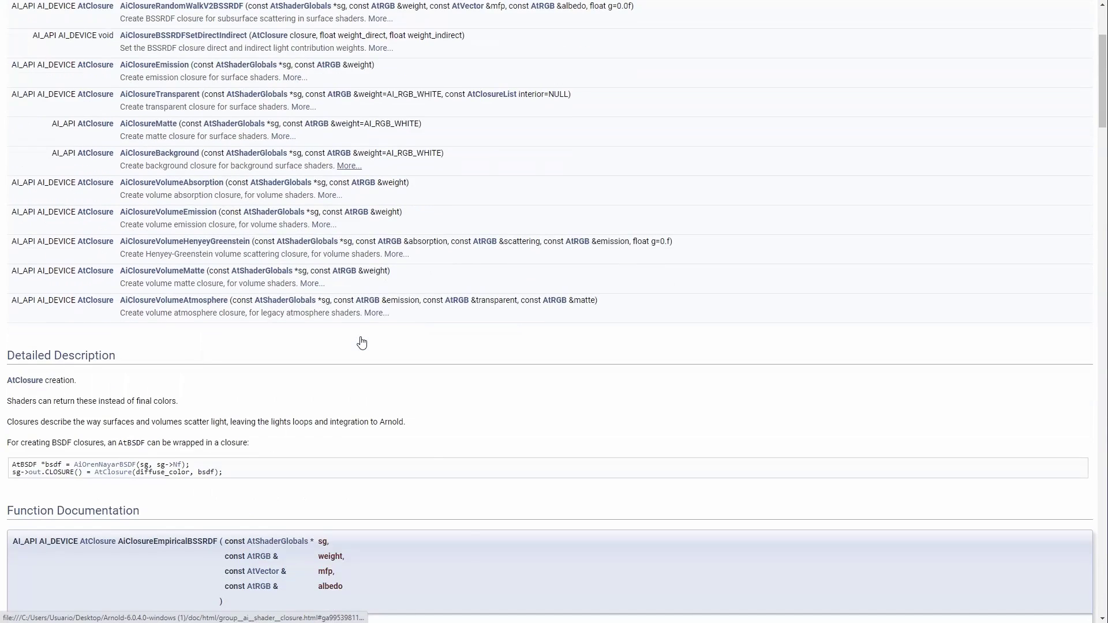
pyautogui.scroll(-15, 364, 341)
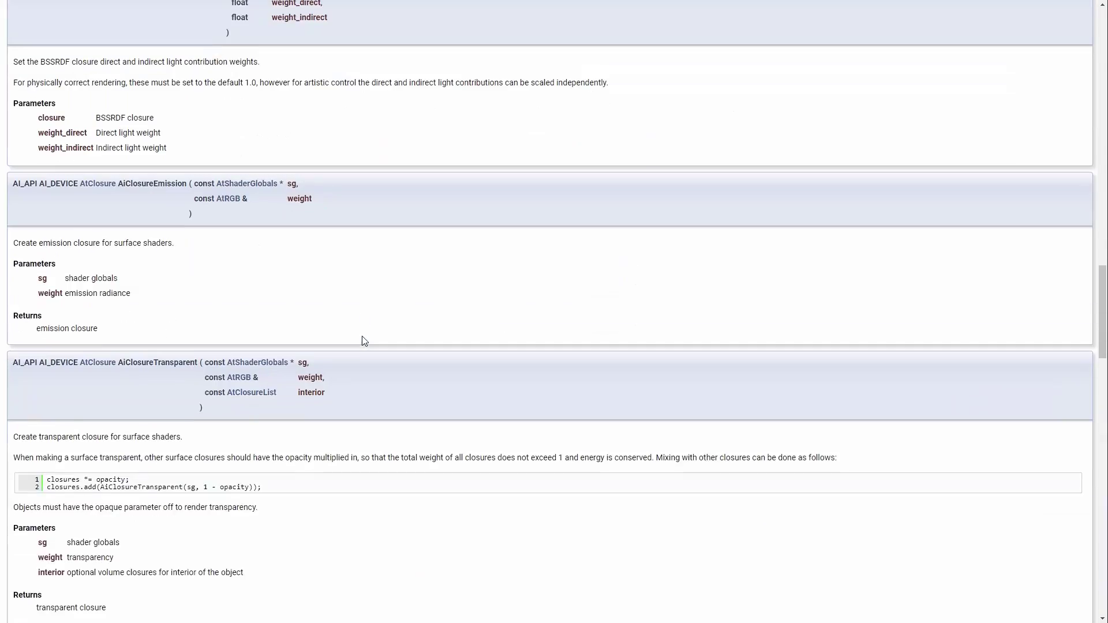
pyautogui.scroll(-20, 362, 341)
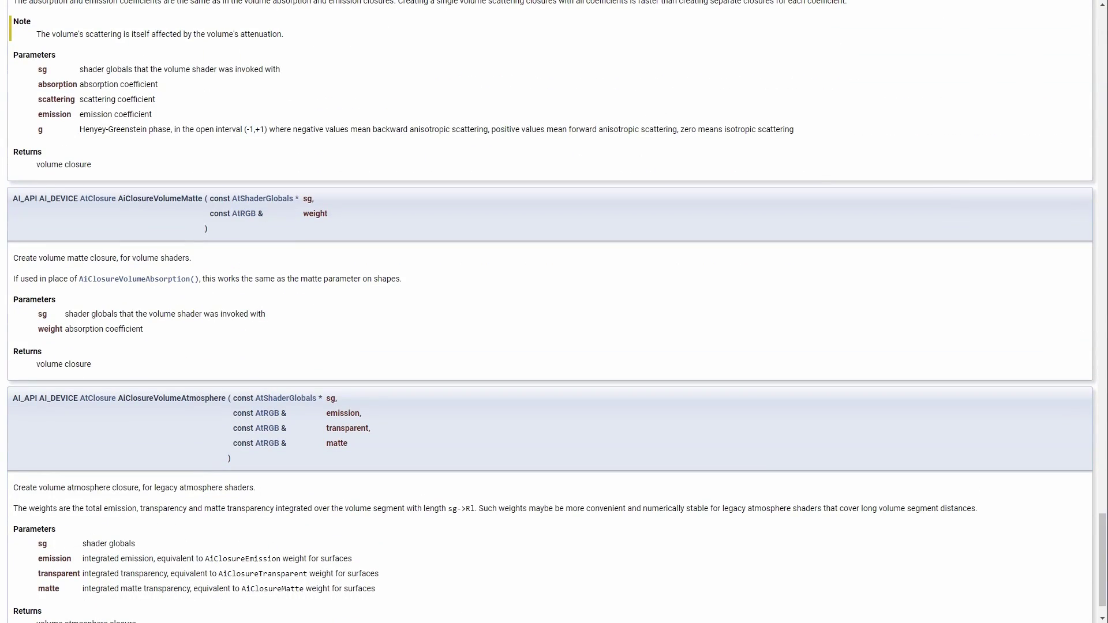
pyautogui.hotkey('alt', 'Tab')
# Step: Copy all 12 items in the Arnold-6.0.4.0-windows (1) SDK folder
pyautogui.click(703, 276)
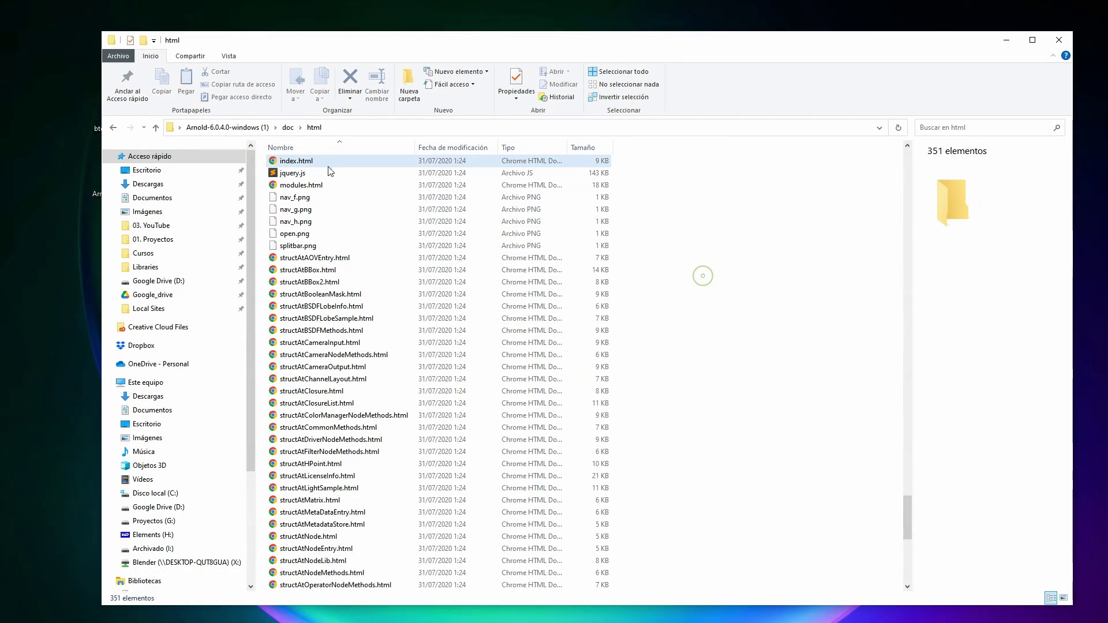
pyautogui.click(225, 128)
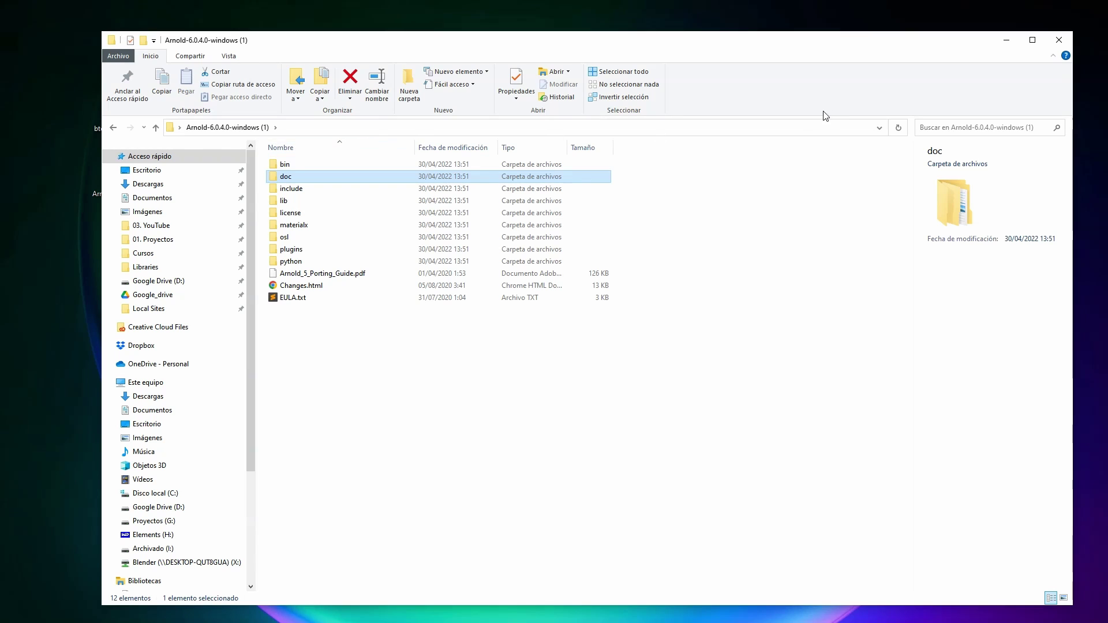
pyautogui.moveTo(312, 40); pyautogui.dragTo(350, 31)
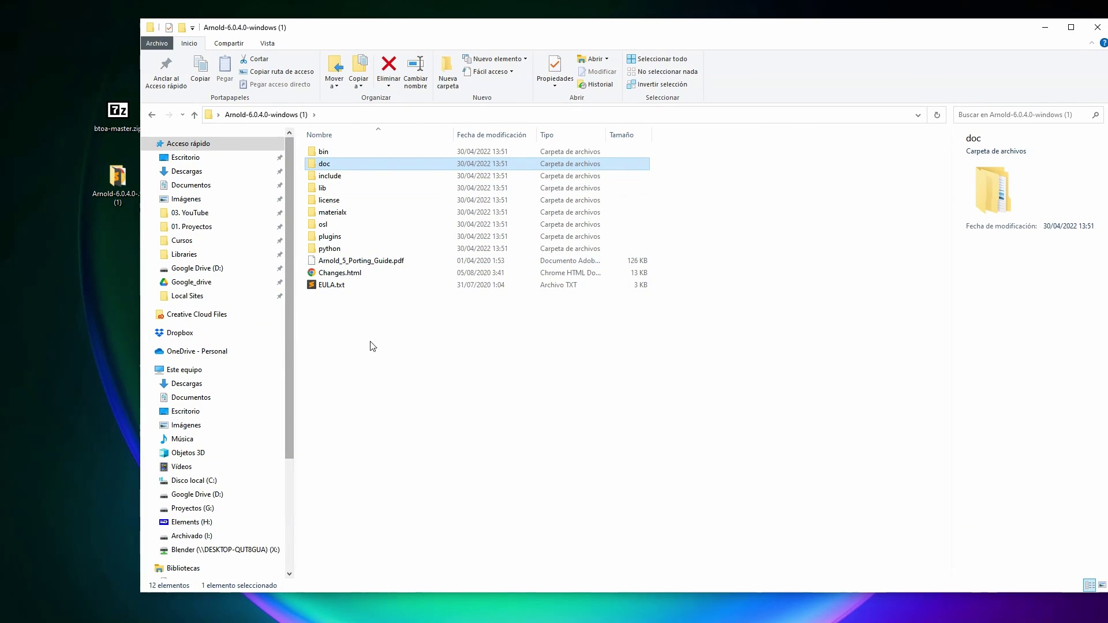
pyautogui.moveTo(414, 325); pyautogui.dragTo(305, 148)
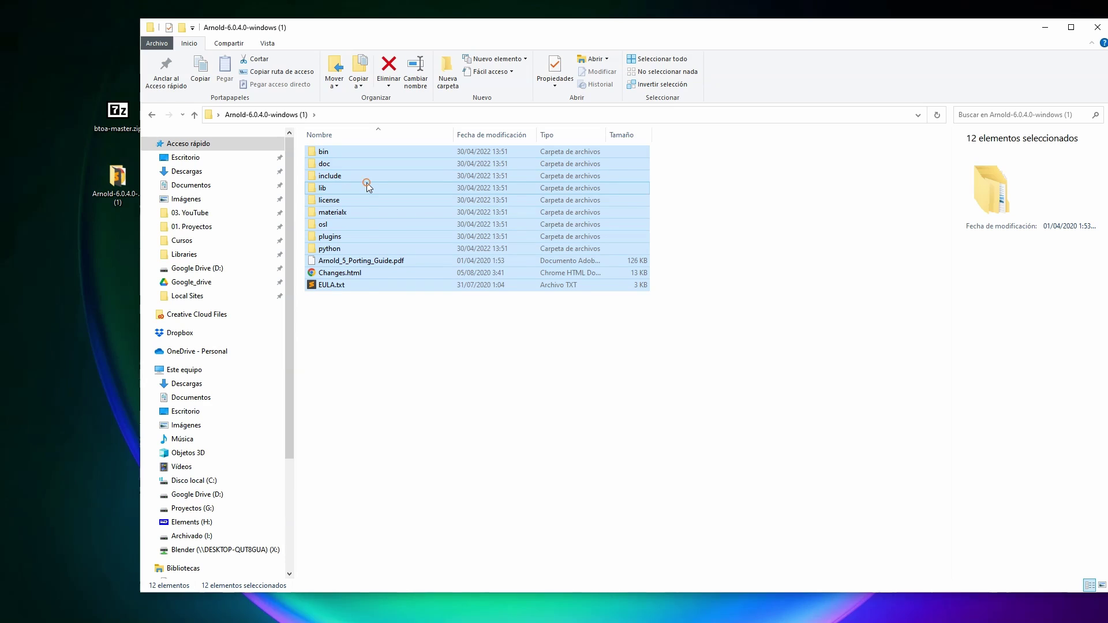
pyautogui.rightClick(366, 182)
pyautogui.click(271, 394)
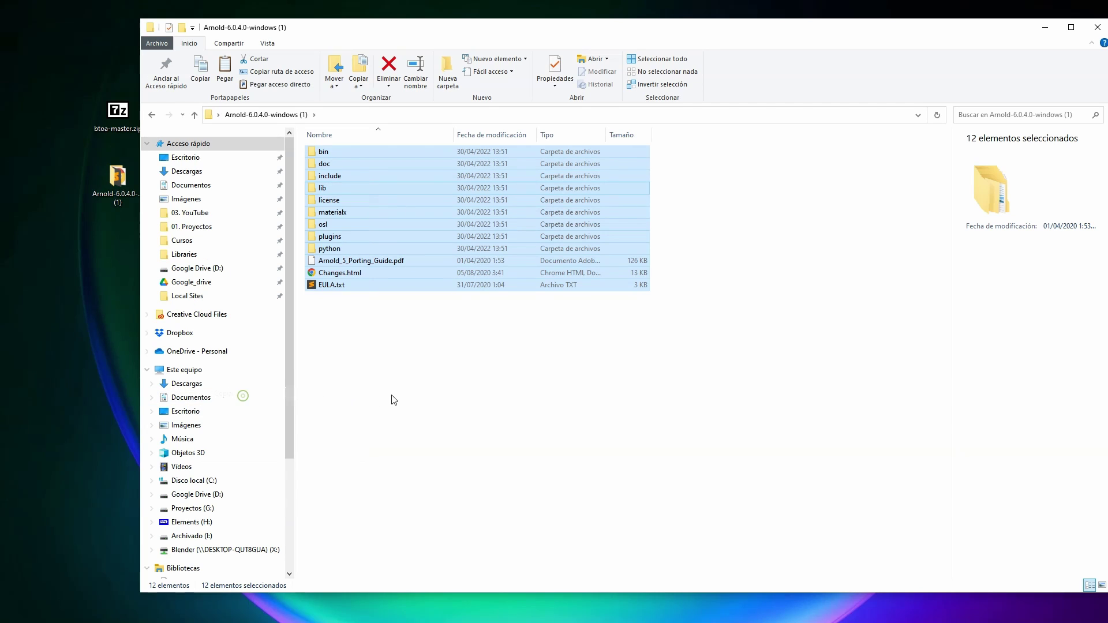
# Step: Navigate to C:\Archivos de programa\Autodesk
pyautogui.click(392, 397)
pyautogui.click(186, 486)
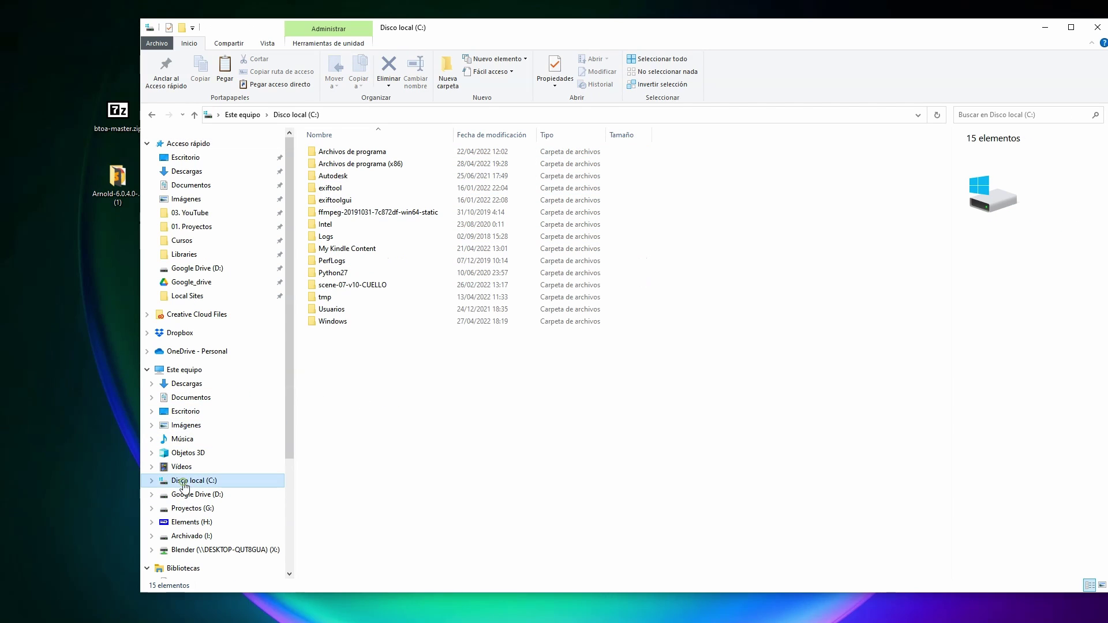
pyautogui.click(354, 152)
pyautogui.doubleClick(354, 154)
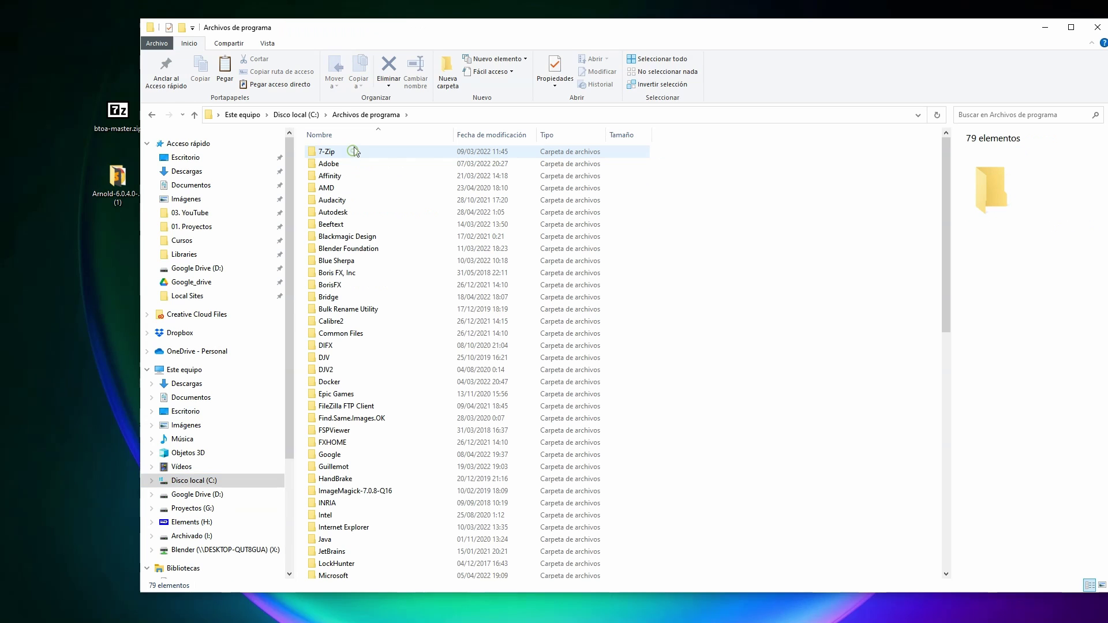
pyautogui.doubleClick(336, 214)
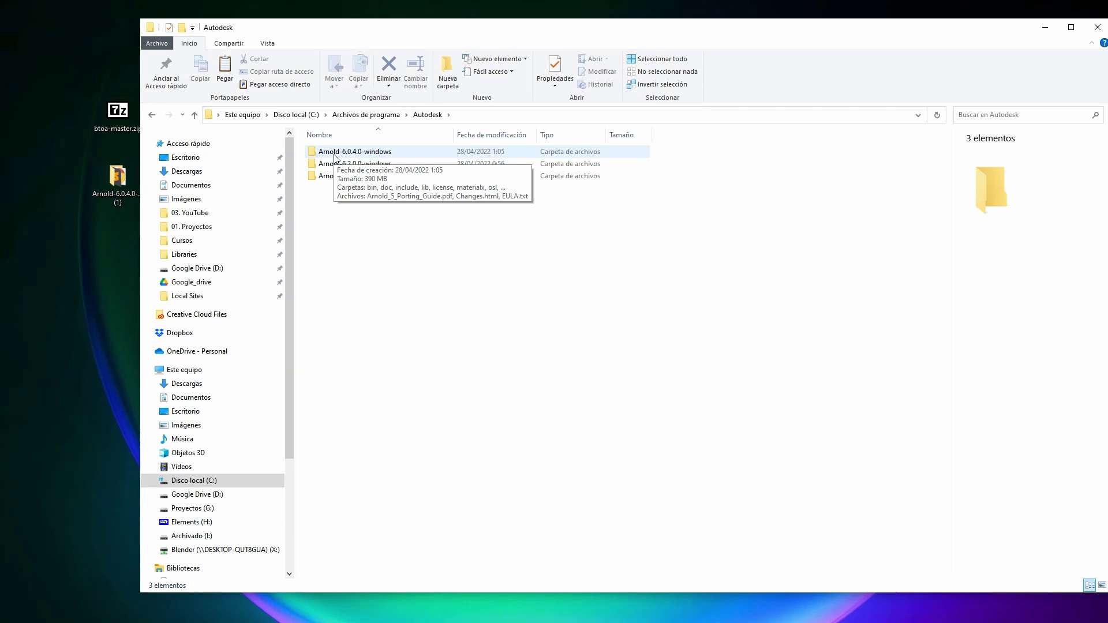
# Step: Rename the desktop folder to Arnold-6.0.4.0-windows, dropping the ' (1)'
pyautogui.moveTo(311, 32); pyautogui.dragTo(546, 29)
pyautogui.click(124, 177)
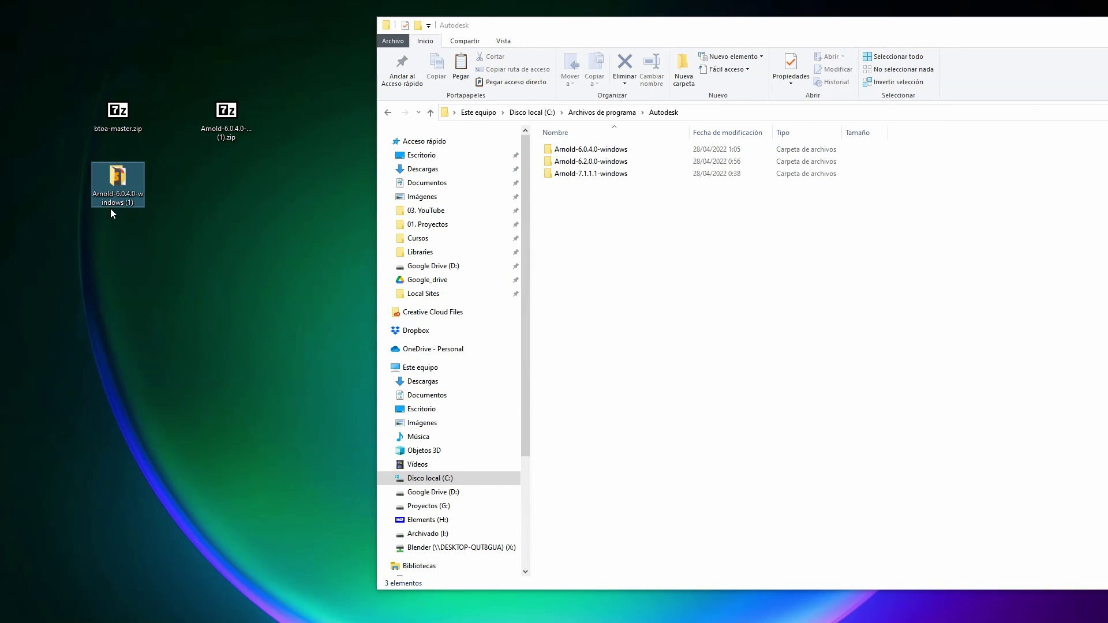
pyautogui.click(126, 195)
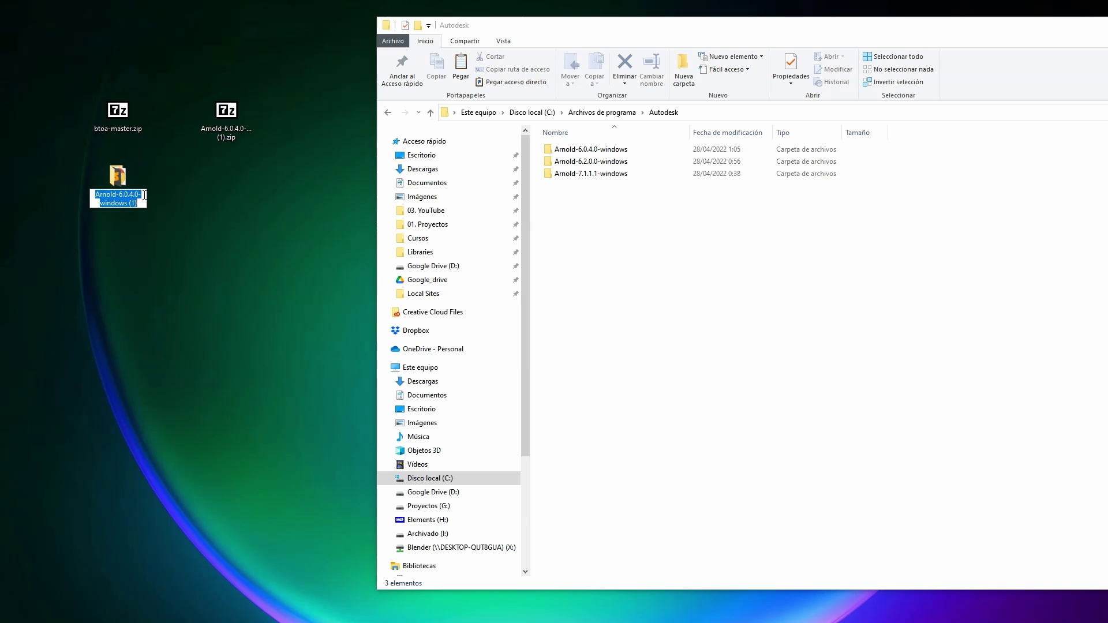
pyautogui.click(128, 204)
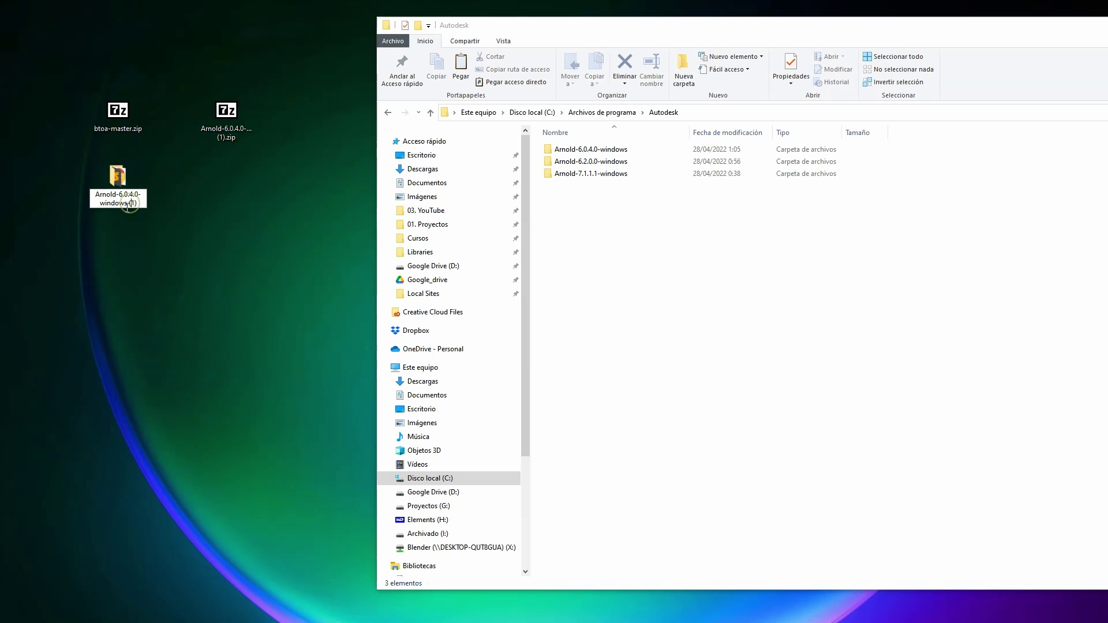
pyautogui.moveTo(127, 203); pyautogui.dragTo(136, 209)
pyautogui.press('BackSpace')
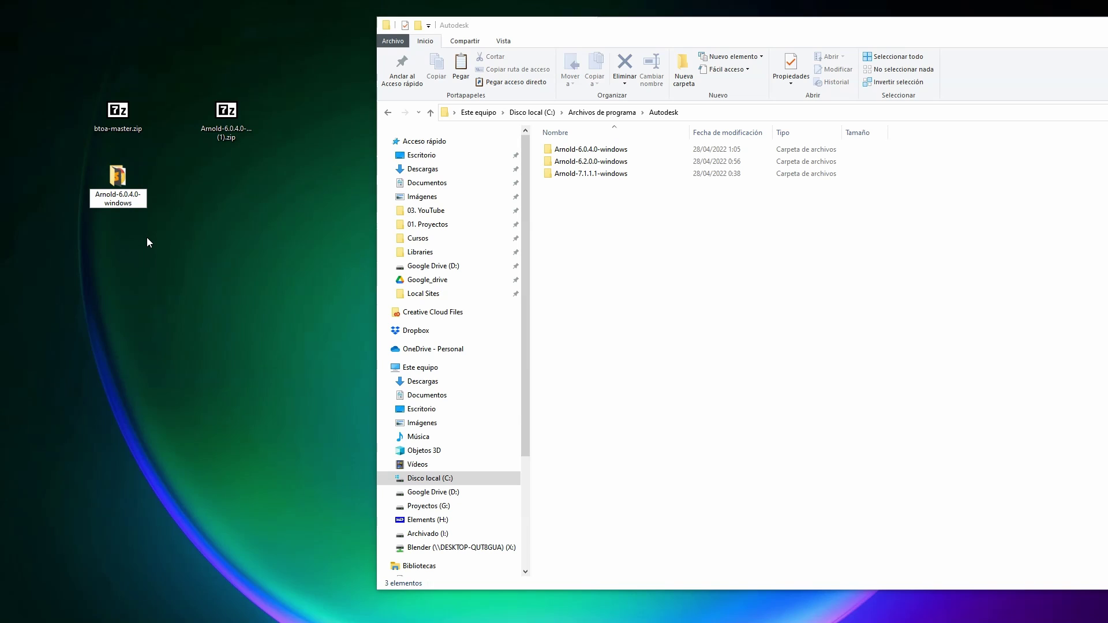
pyautogui.click(164, 224)
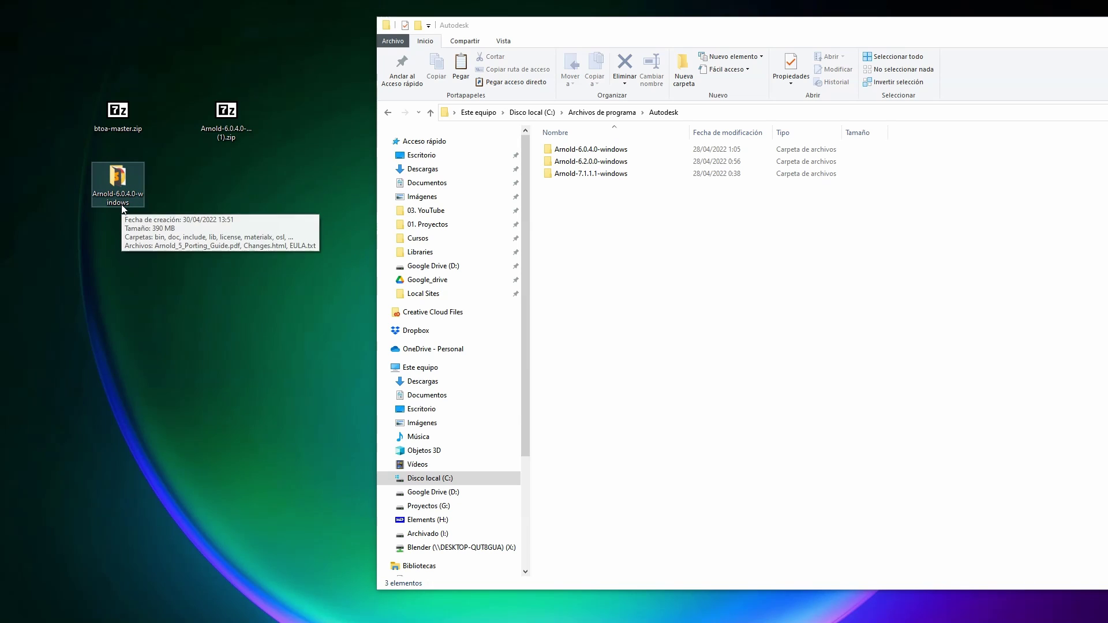
# Step: Move the Arnold-6.0.4.0-windows folder into Autodesk and check its 12 items
pyautogui.moveTo(122, 209); pyautogui.dragTo(114, 174)
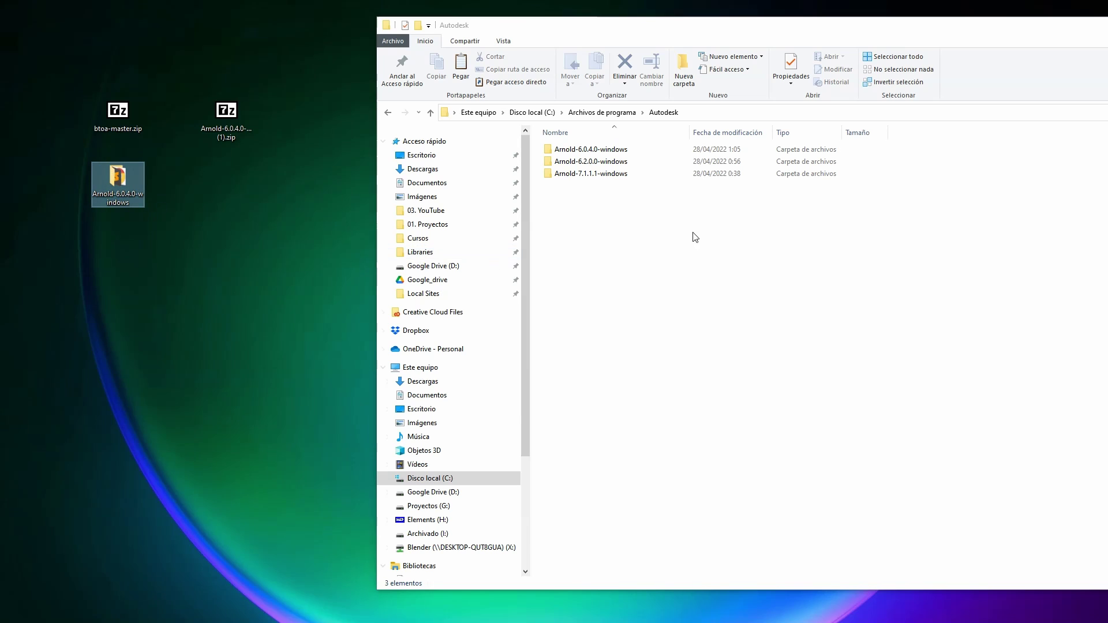
pyautogui.doubleClick(594, 150)
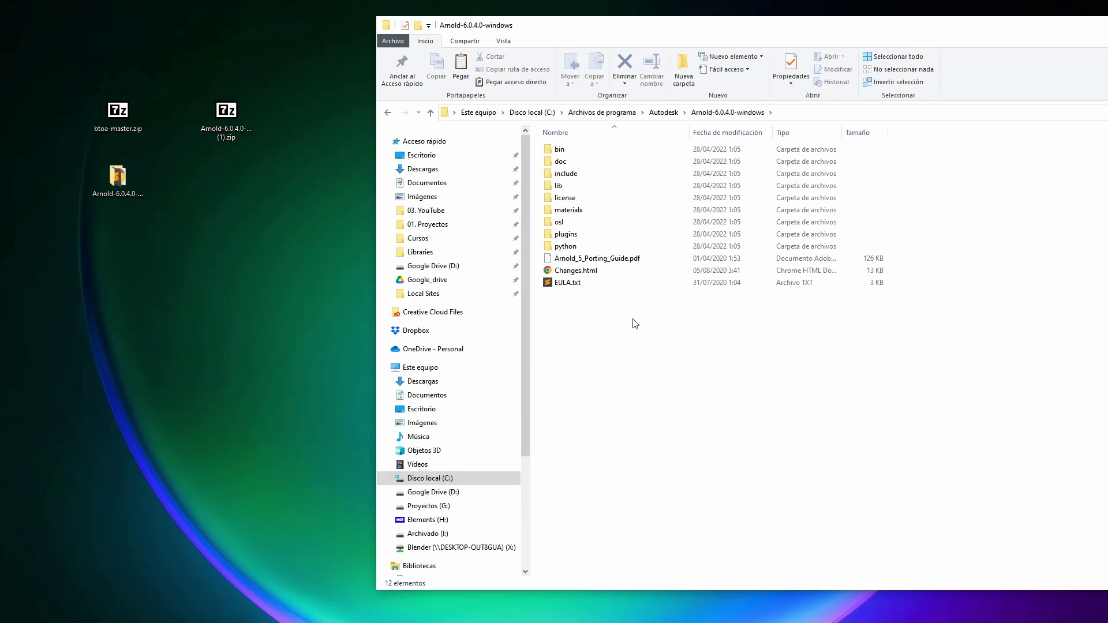
pyautogui.moveTo(635, 324); pyautogui.dragTo(541, 144)
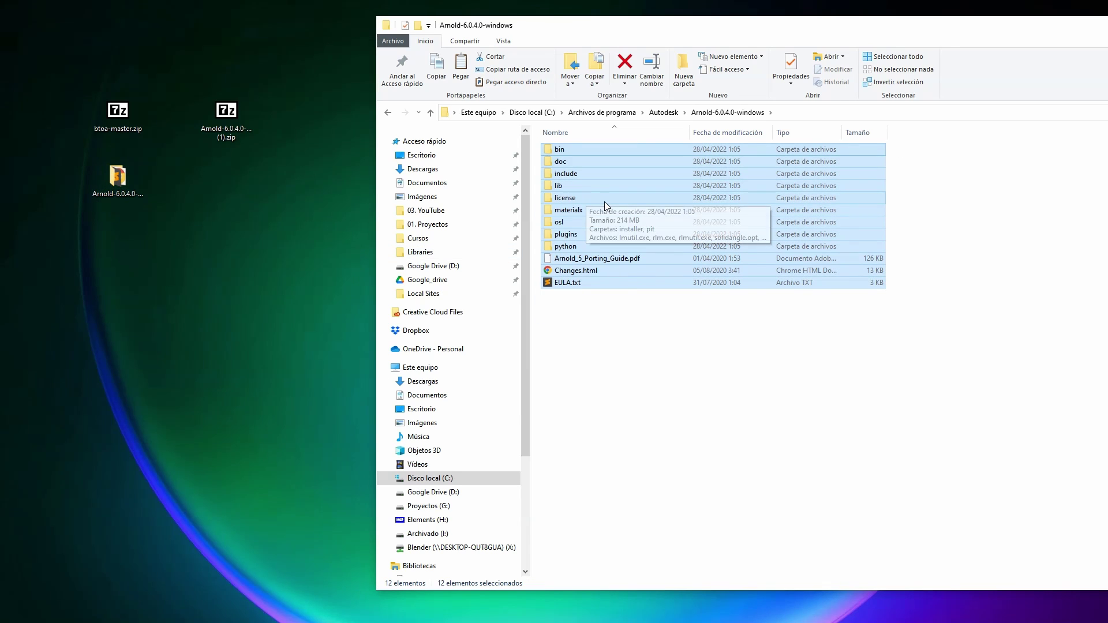
pyautogui.click(664, 112)
# Step: Review the Arnold-6.2.0.0 and 7.1.1.1 folders in Autodesk, then minimize Explorer
pyautogui.moveTo(762, 32); pyautogui.dragTo(447, 40)
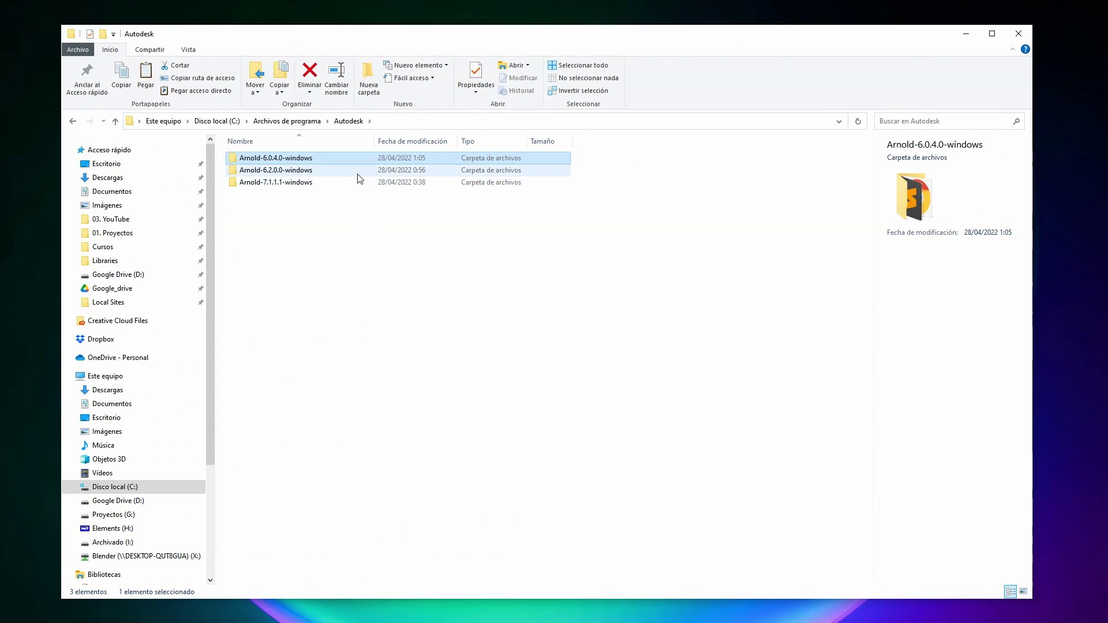
pyautogui.moveTo(613, 34)
pyautogui.mouseDown()
pyautogui.moveTo(634, 40)
pyautogui.moveTo(616, 25)
pyautogui.mouseUp()
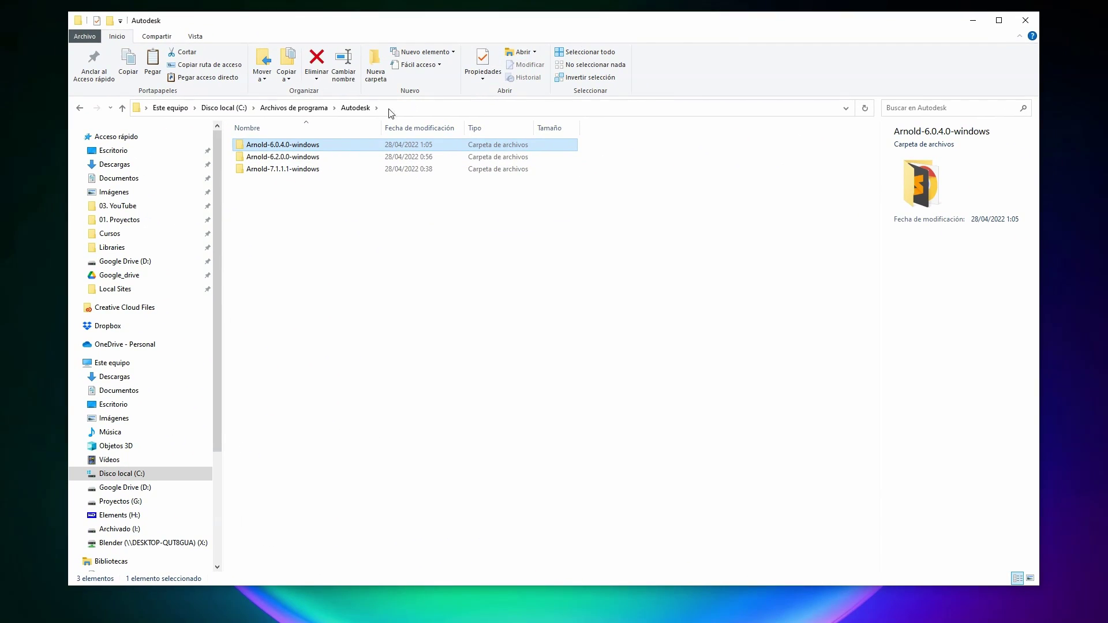
pyautogui.click(301, 157)
pyautogui.click(296, 169)
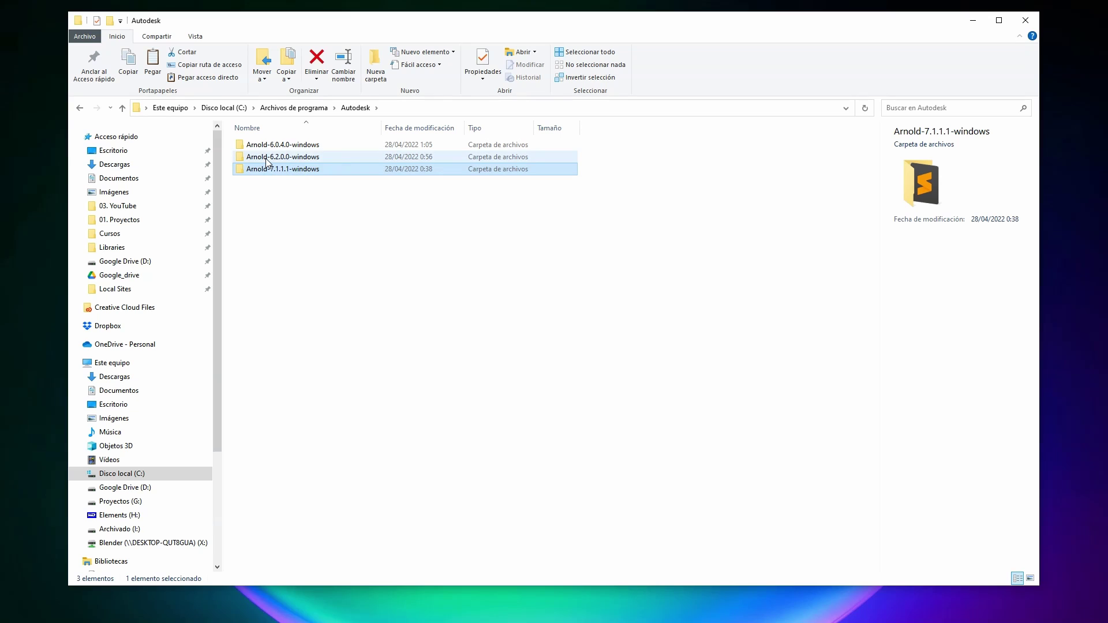
pyautogui.moveTo(333, 202); pyautogui.dragTo(275, 153)
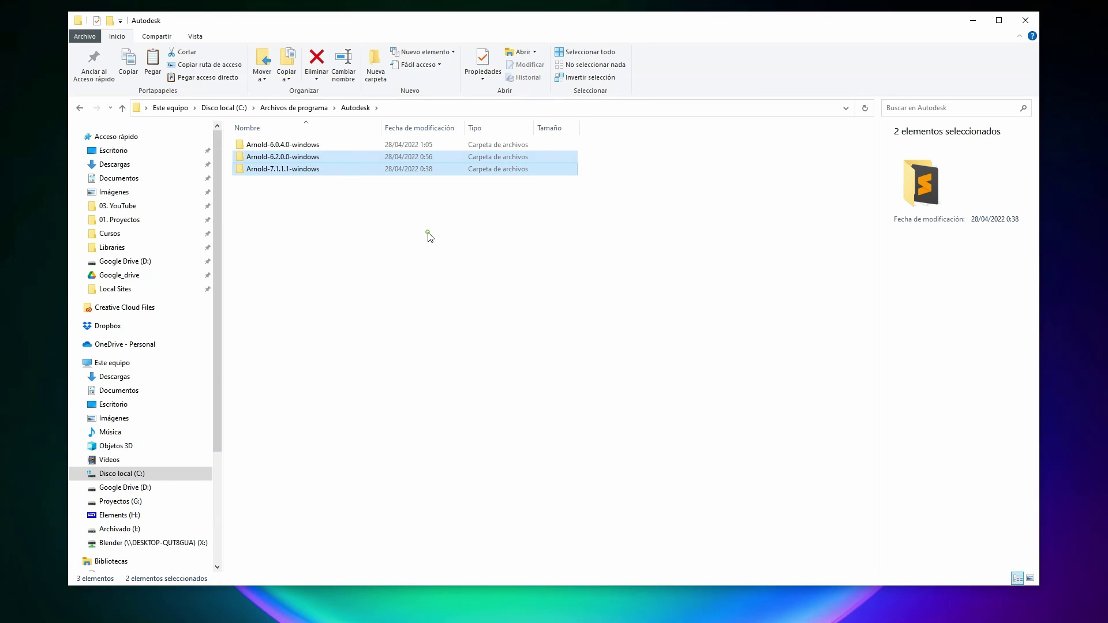
pyautogui.click(428, 234)
pyautogui.click(974, 20)
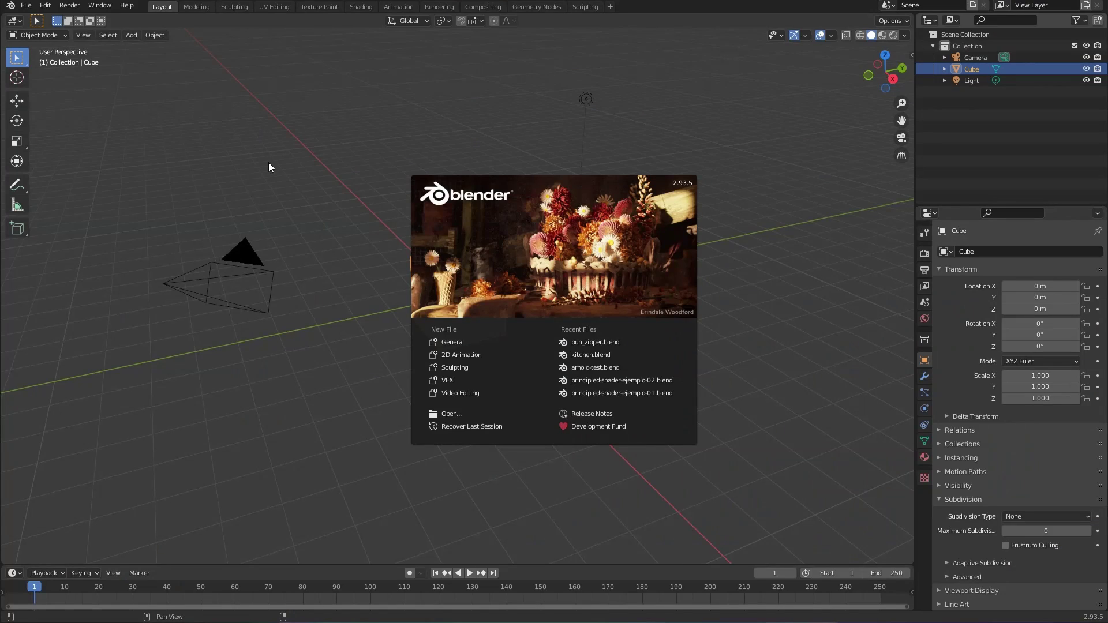
# Step: Dismiss the splash screen and open Edit > Preferences
pyautogui.click(328, 157)
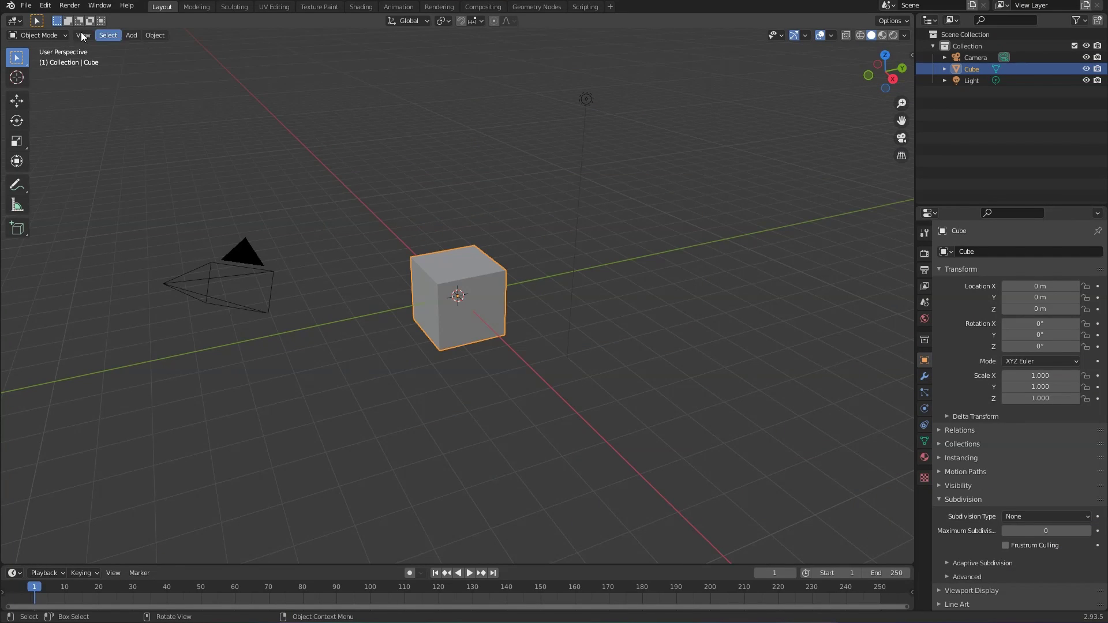
pyautogui.click(45, 6)
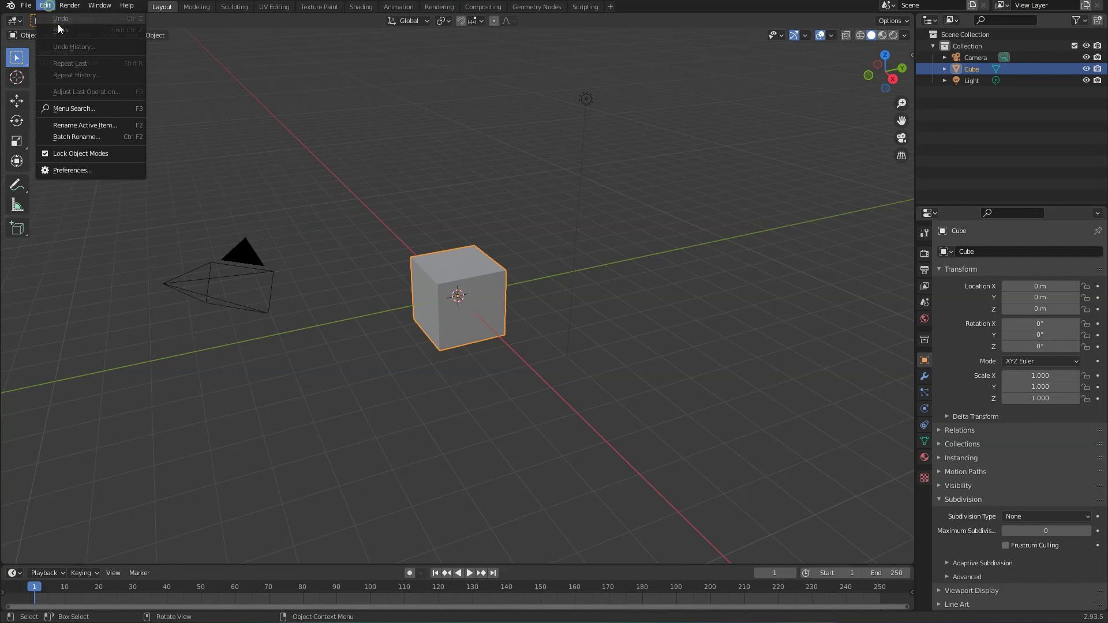
pyautogui.click(75, 168)
pyautogui.moveTo(150, 9); pyautogui.dragTo(453, 110)
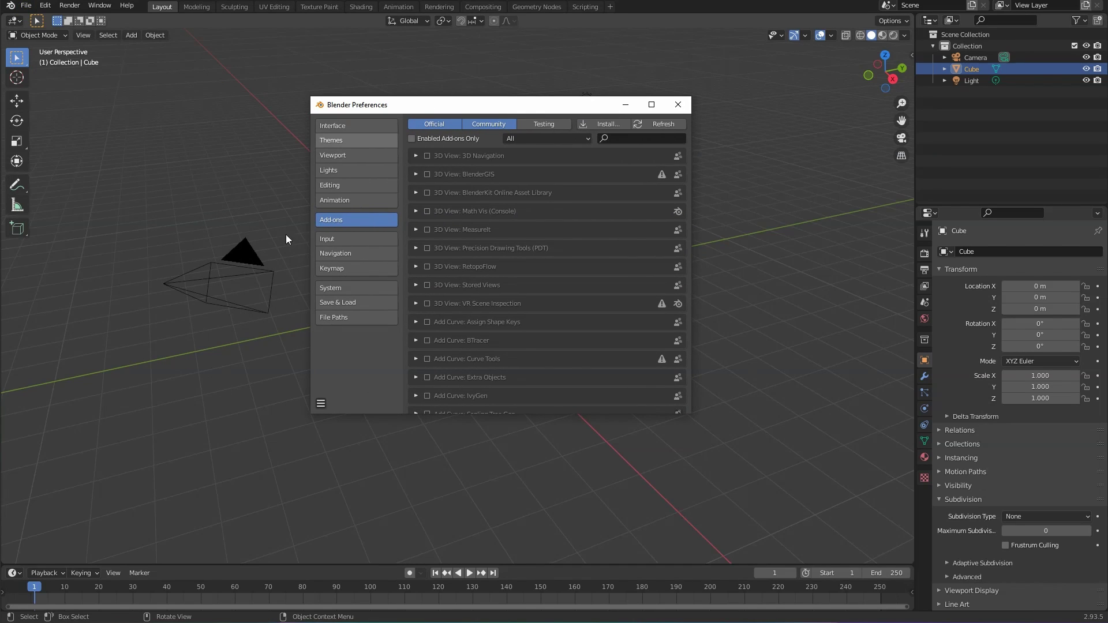
# Step: Choose btoa-master.zip from the Desktop for add-on installation, then cancel the file view
pyautogui.click(607, 126)
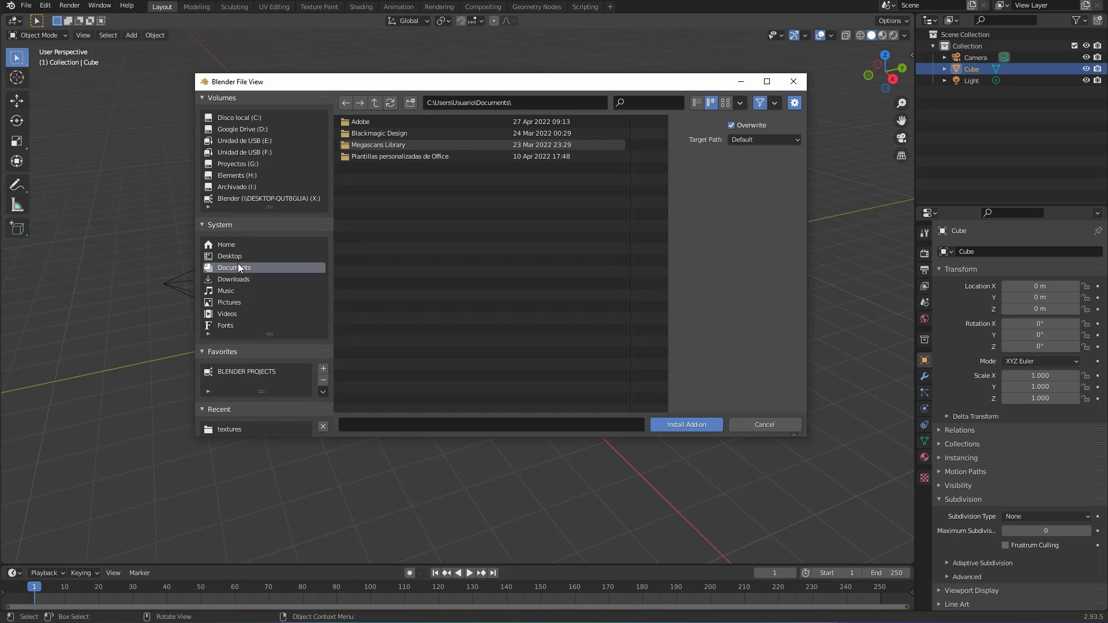
pyautogui.click(231, 256)
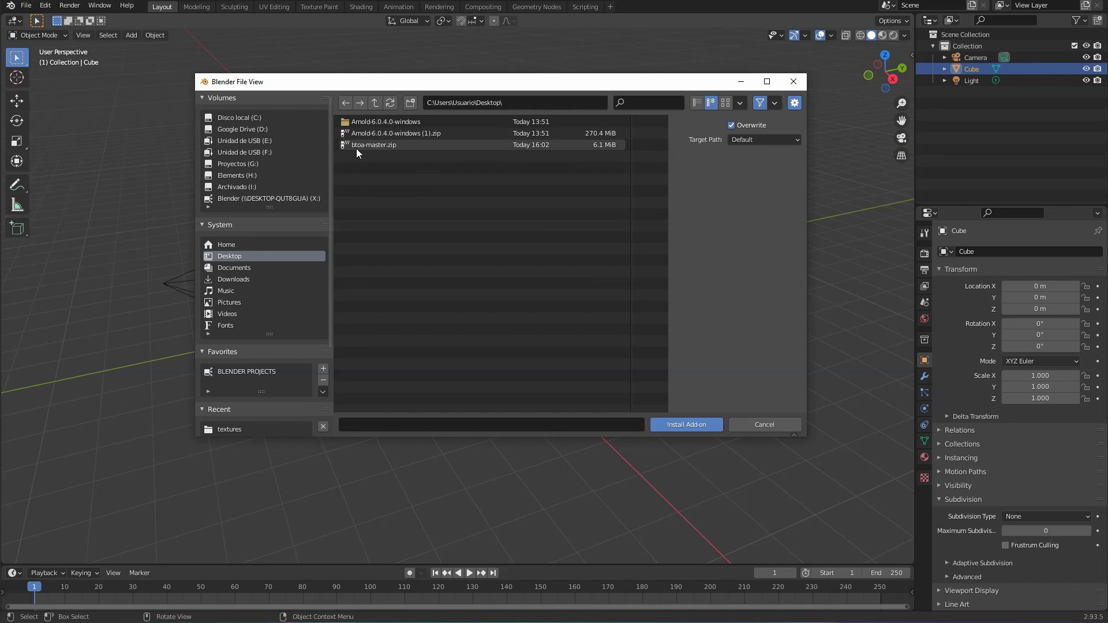
pyautogui.click(358, 145)
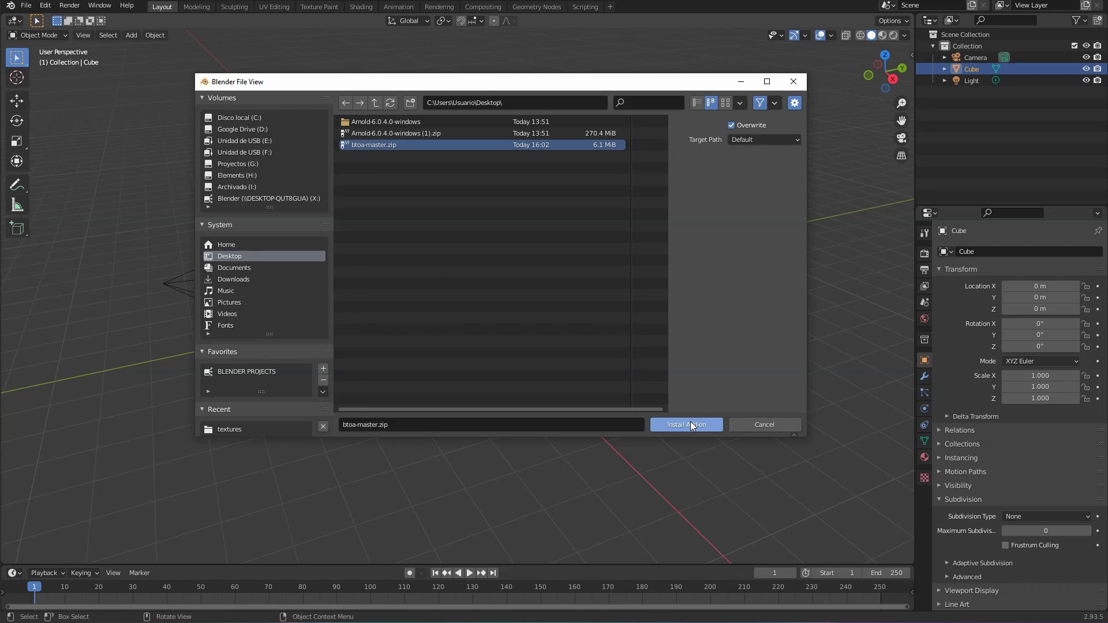
pyautogui.click(779, 424)
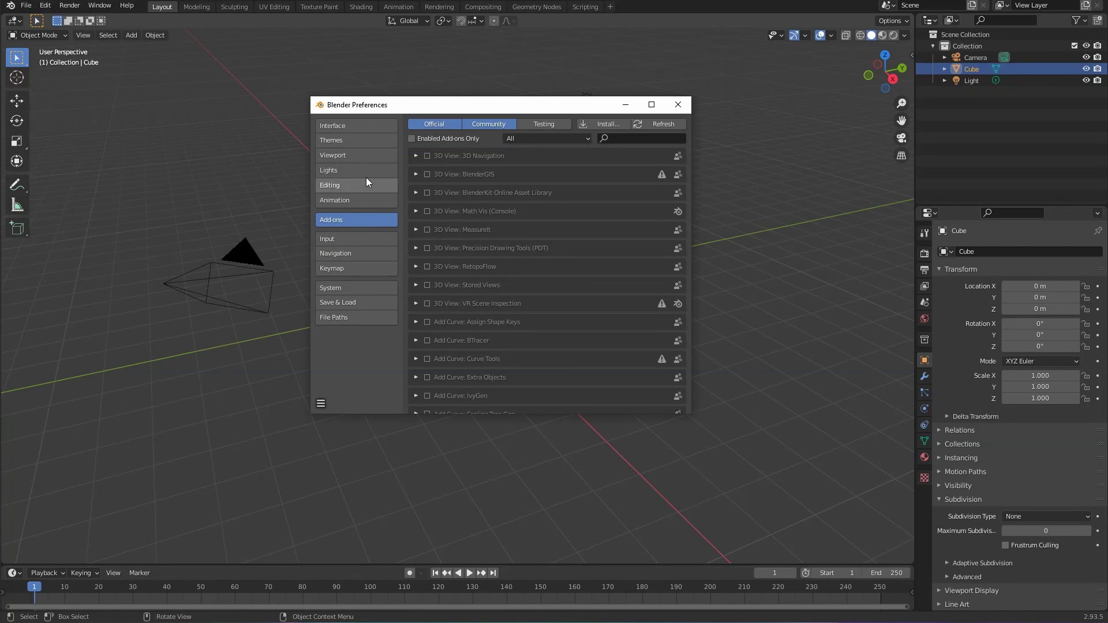
# Step: Search add-ons for 'arnold' and expand the Arnold Render Engine (BtoA) entry
pyautogui.click(619, 139)
pyautogui.write('arnold')
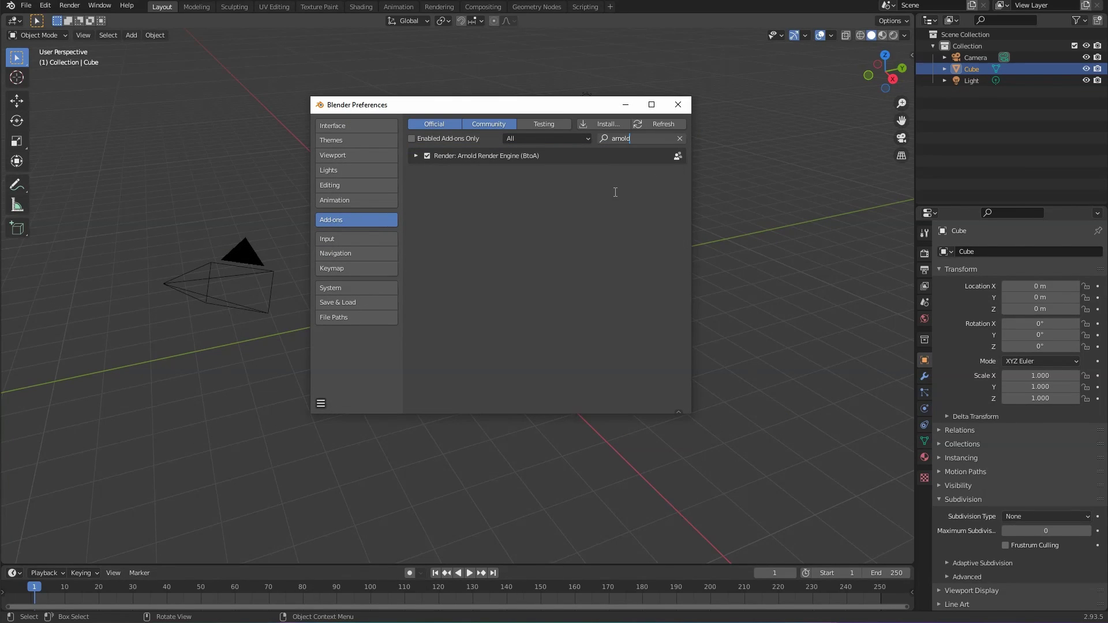
pyautogui.click(615, 192)
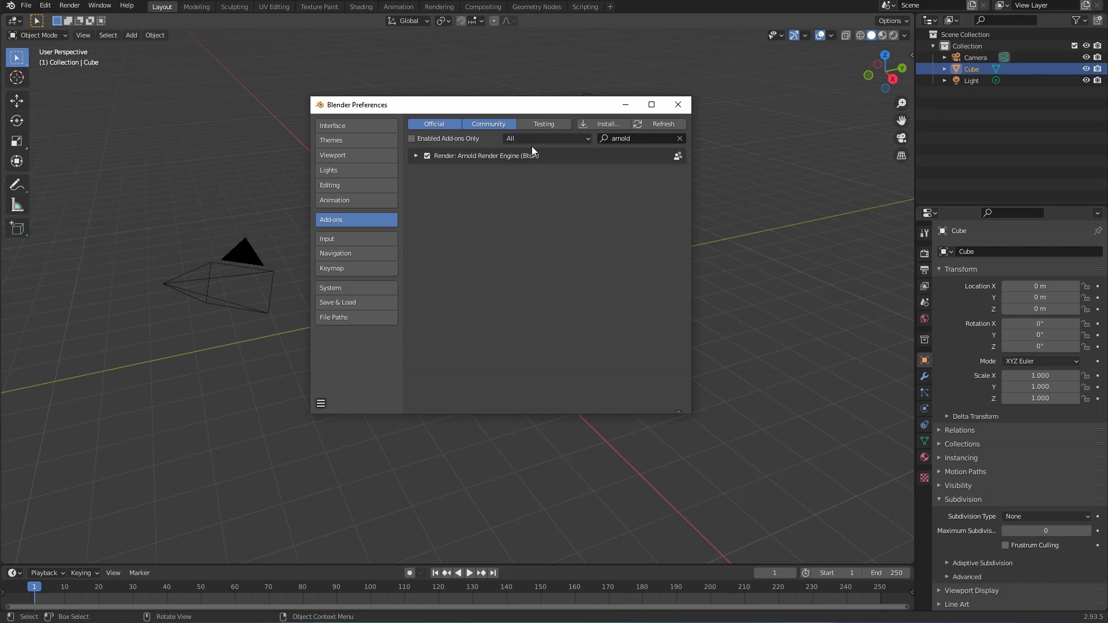
pyautogui.click(416, 156)
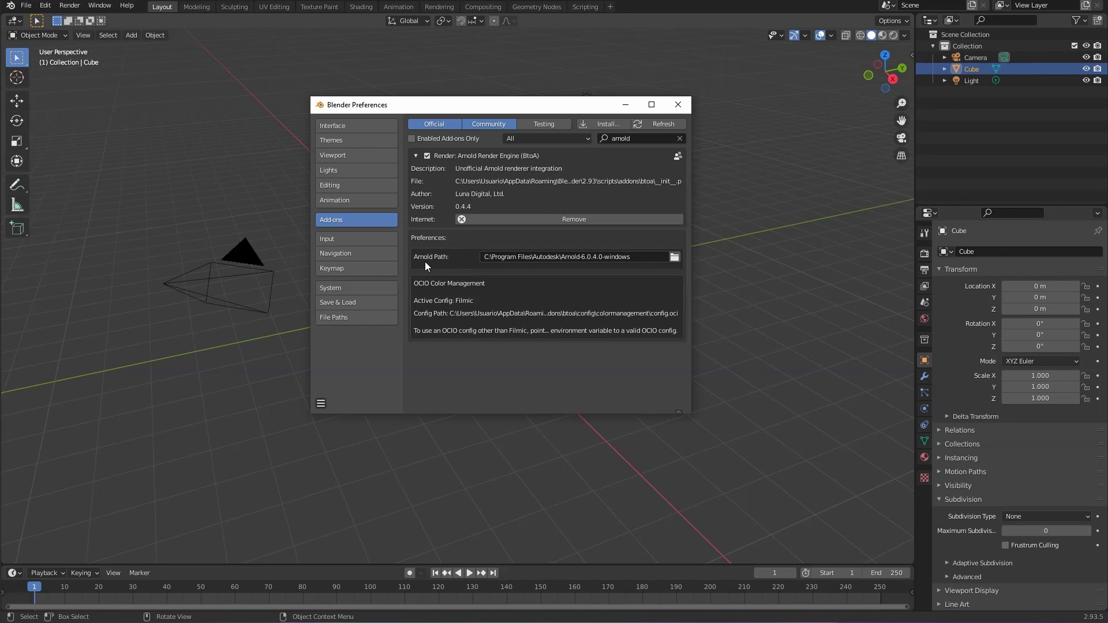
# Step: Set the Arnold Path to C:\Program Files\Autodesk\Arnold-6.0.4.0-windows
pyautogui.click(674, 257)
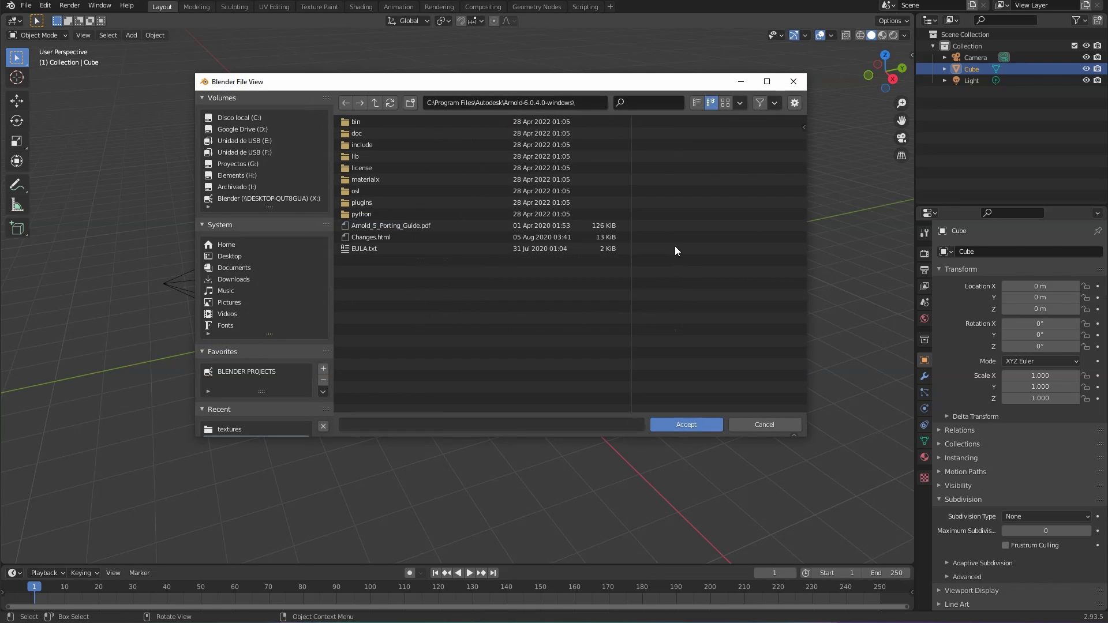
pyautogui.moveTo(501, 85); pyautogui.dragTo(580, 97)
pyautogui.click(452, 112)
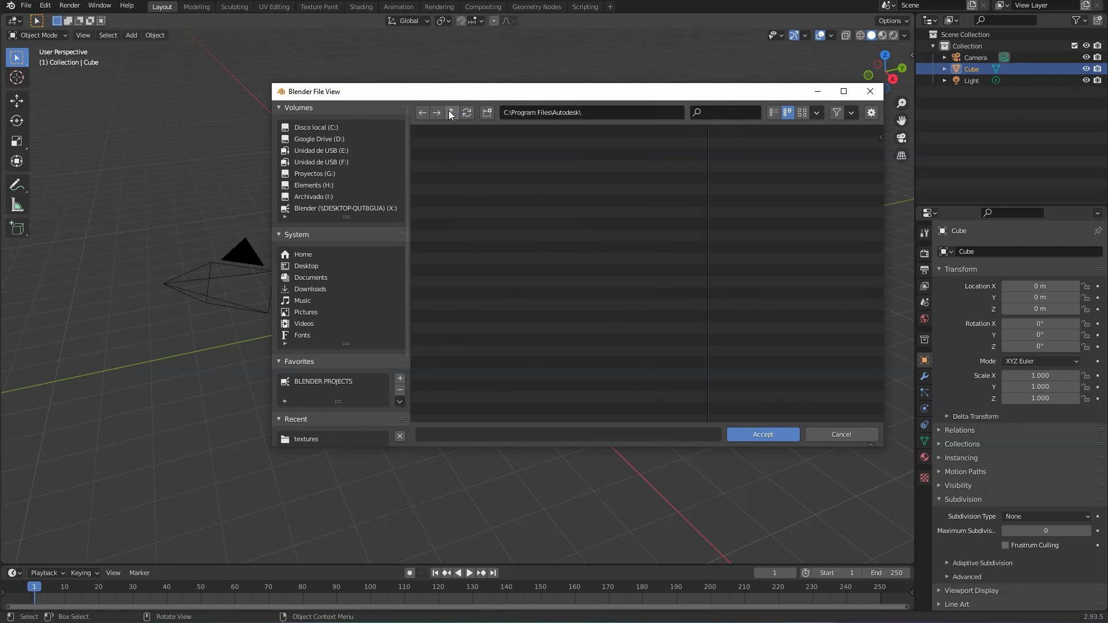
pyautogui.click(452, 112)
pyautogui.click(452, 112)
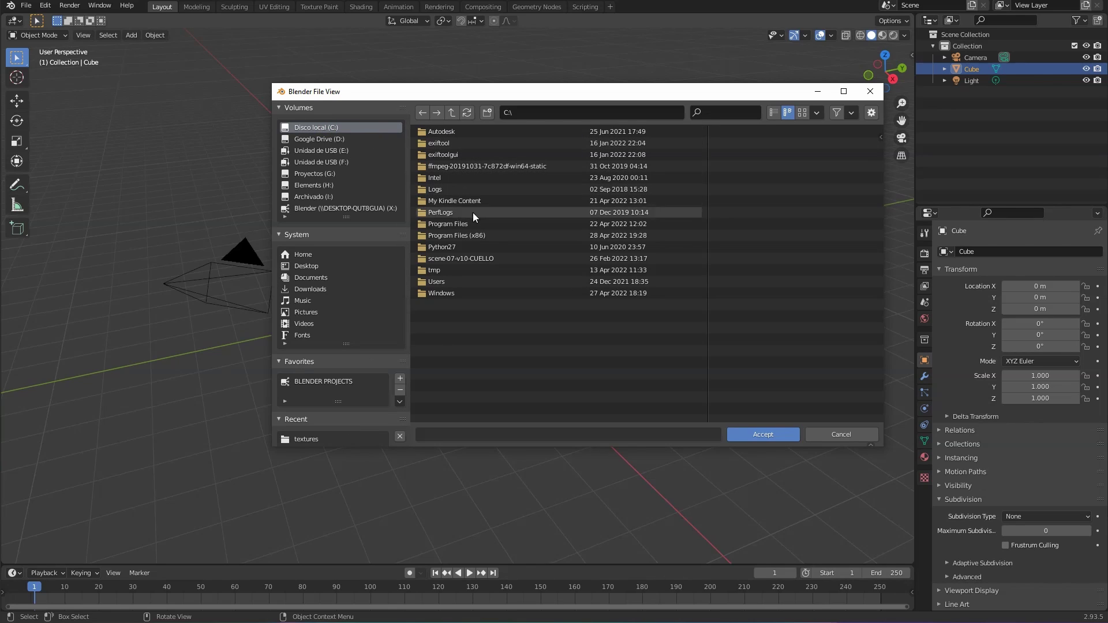
pyautogui.doubleClick(443, 225)
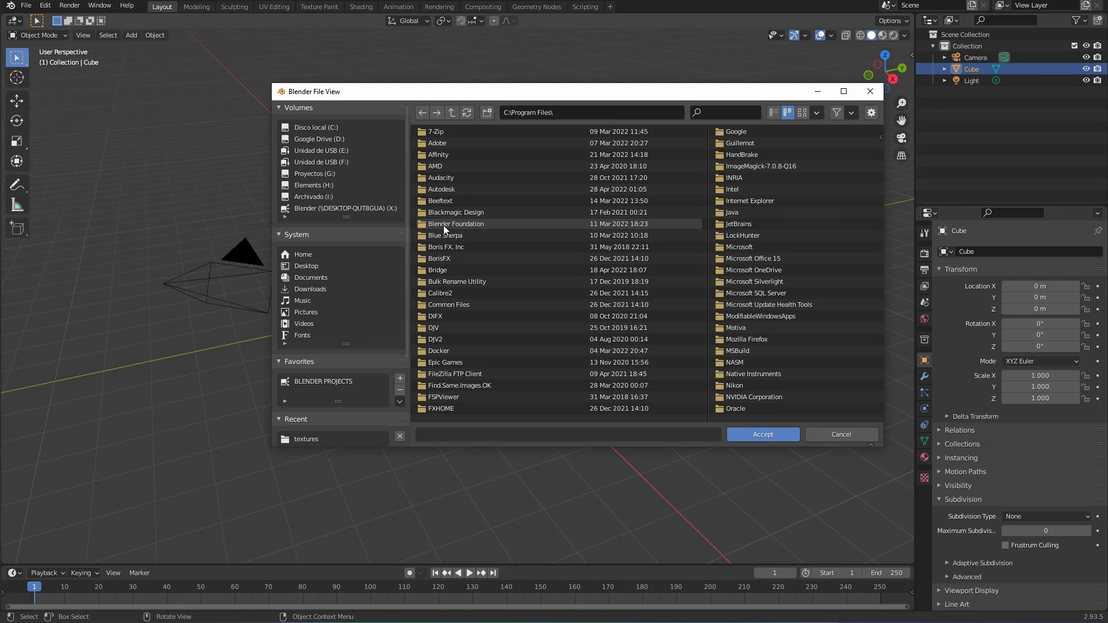
pyautogui.doubleClick(452, 189)
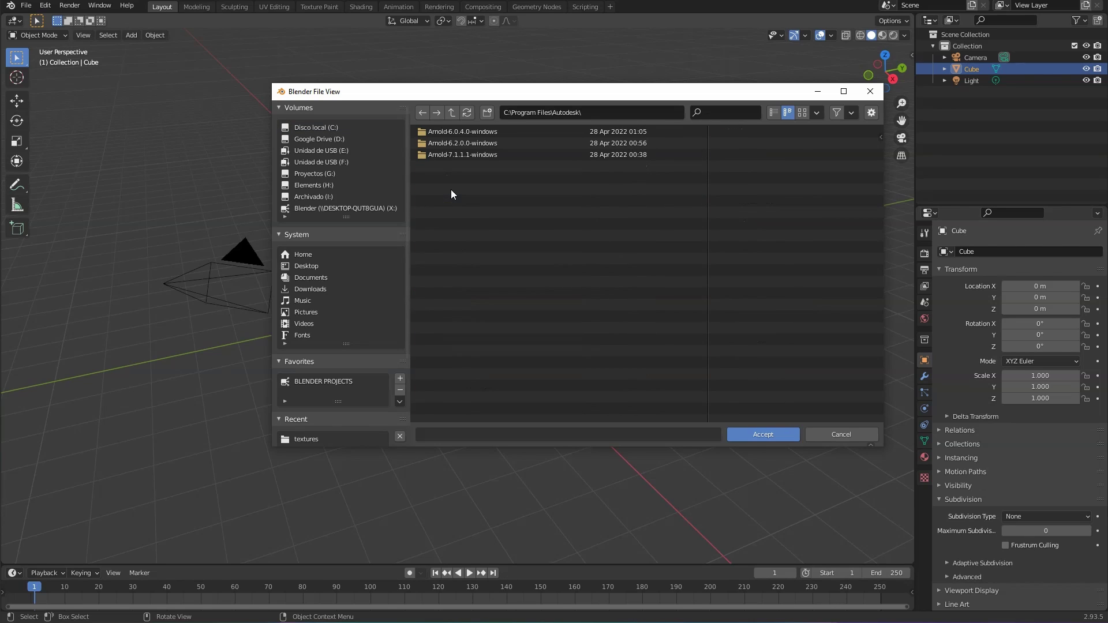
pyautogui.doubleClick(456, 132)
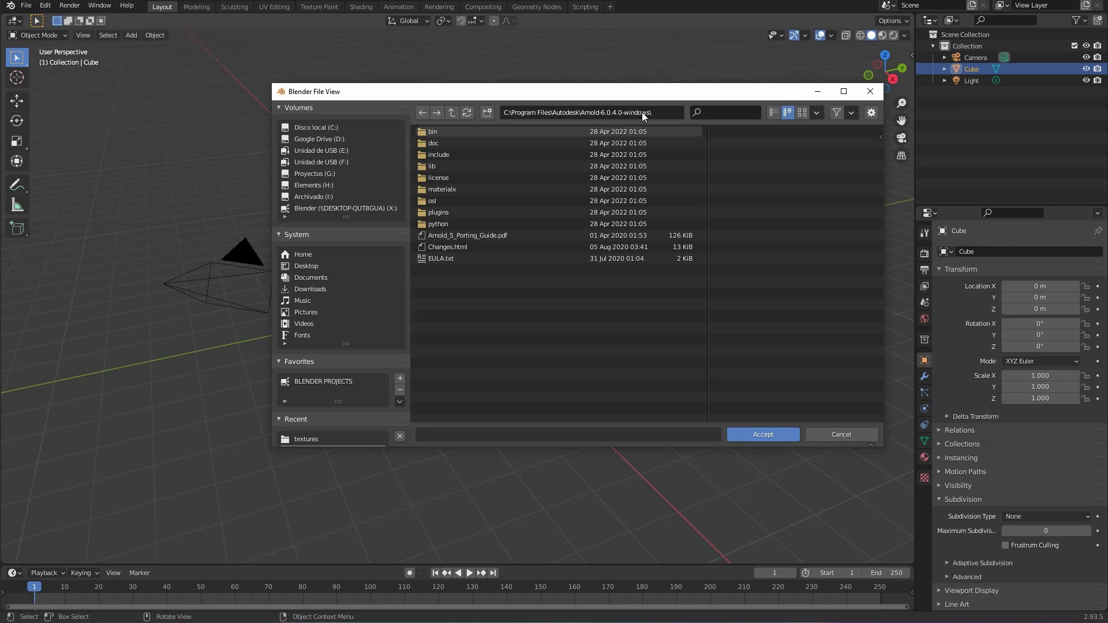
pyautogui.click(763, 435)
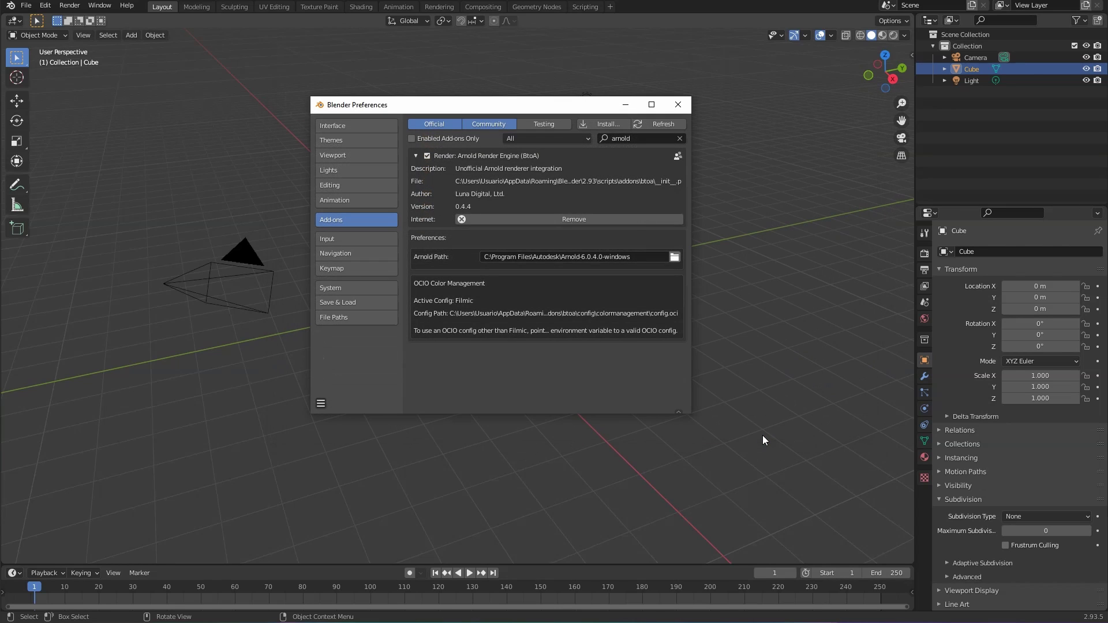
# Step: Close Preferences and set the render engine to Arnold with GPU as render device
pyautogui.click(680, 107)
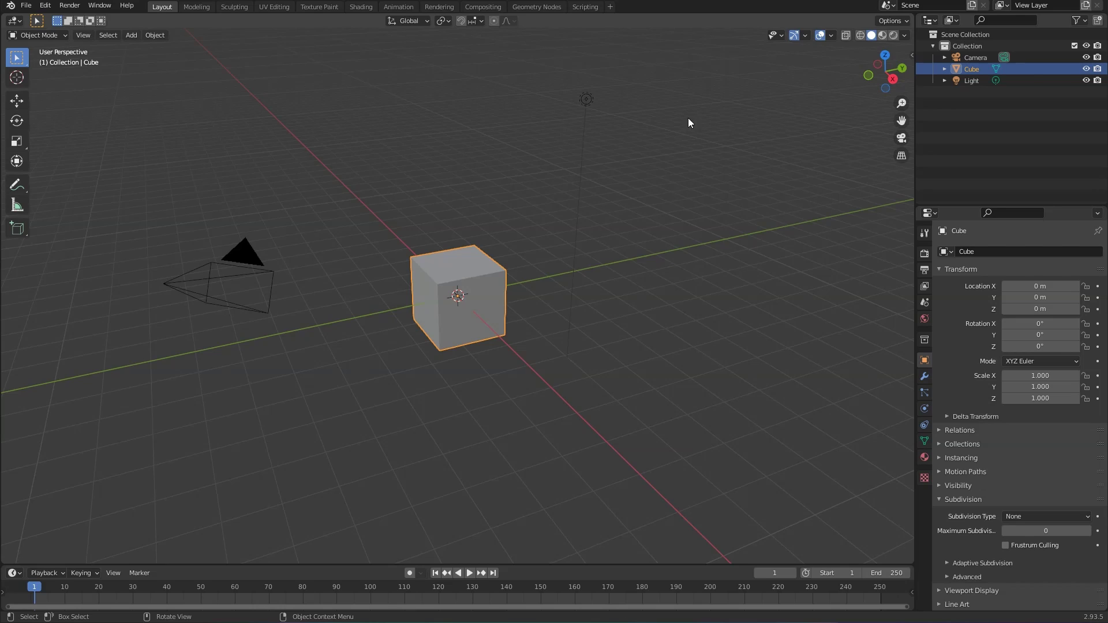
pyautogui.click(927, 254)
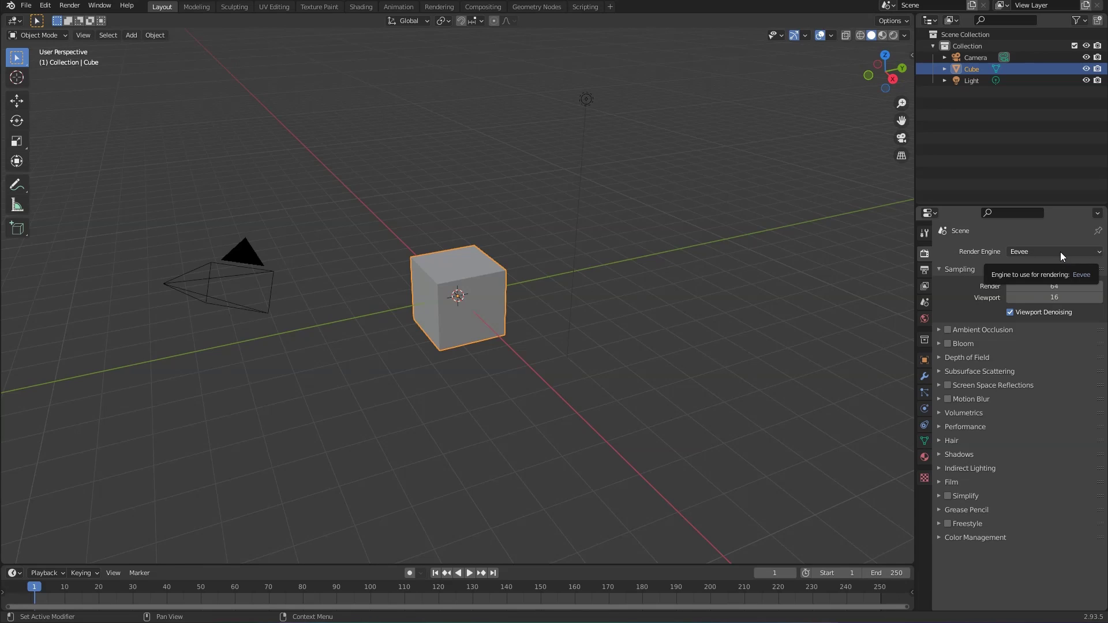
pyautogui.click(1018, 251)
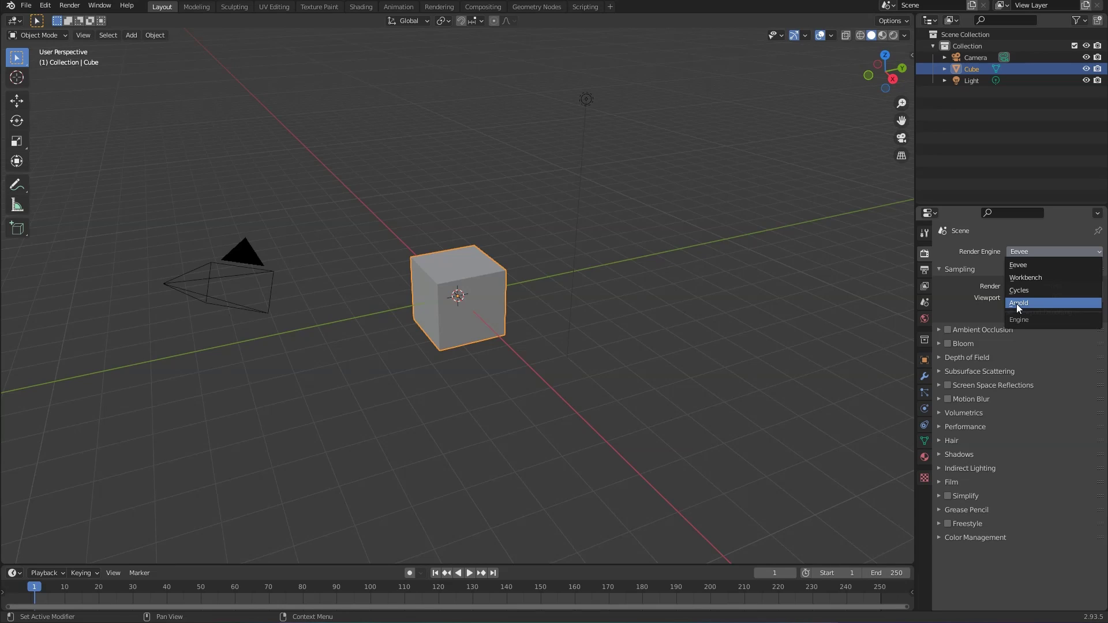
pyautogui.click(1019, 305)
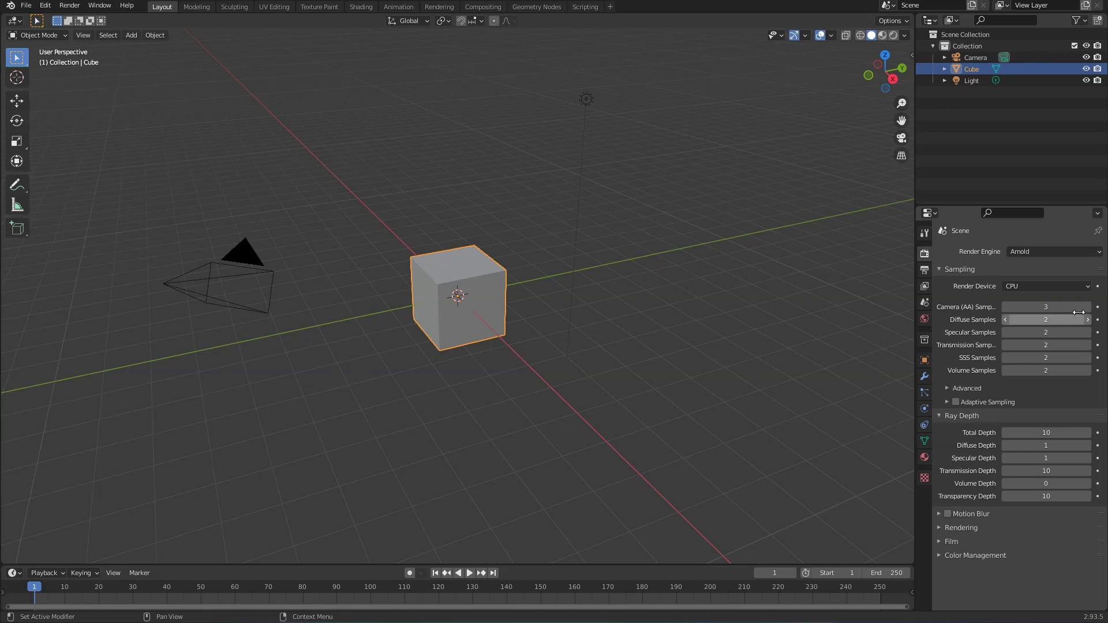
pyautogui.click(1038, 286)
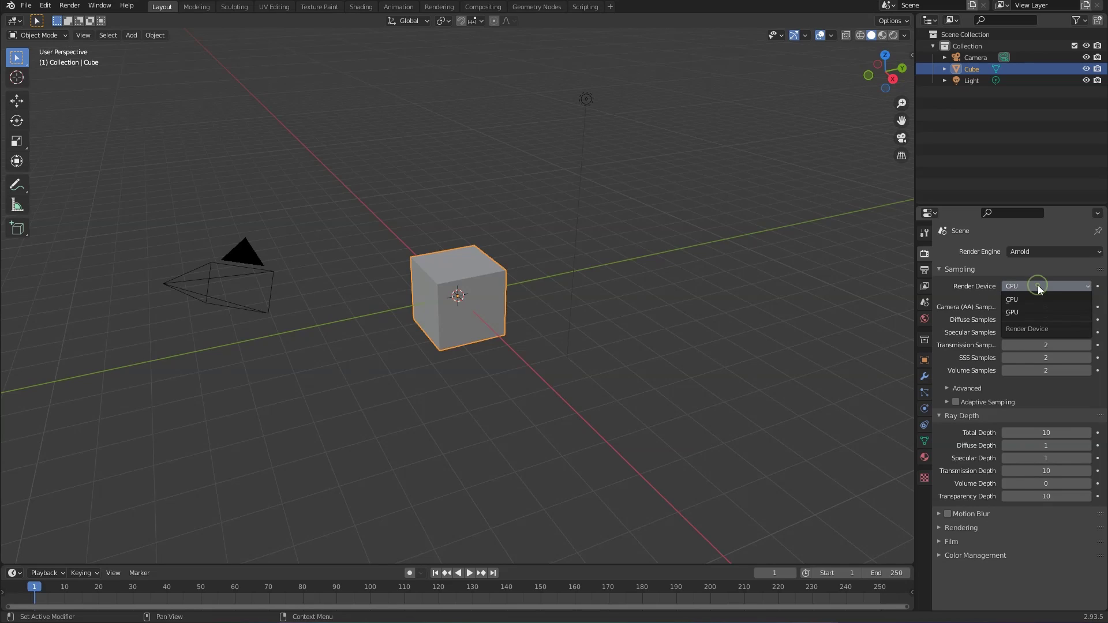
pyautogui.click(1018, 313)
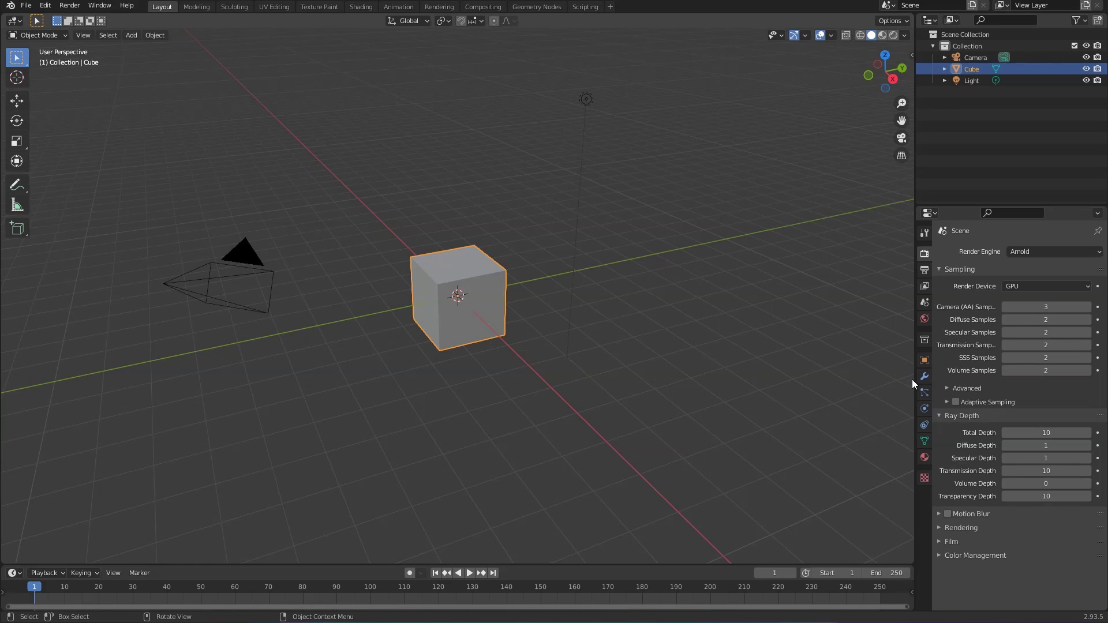
# Step: Widen the properties area and review Arnold's Advanced sampling and Rendering bucket options
pyautogui.moveTo(915, 379); pyautogui.dragTo(833, 380)
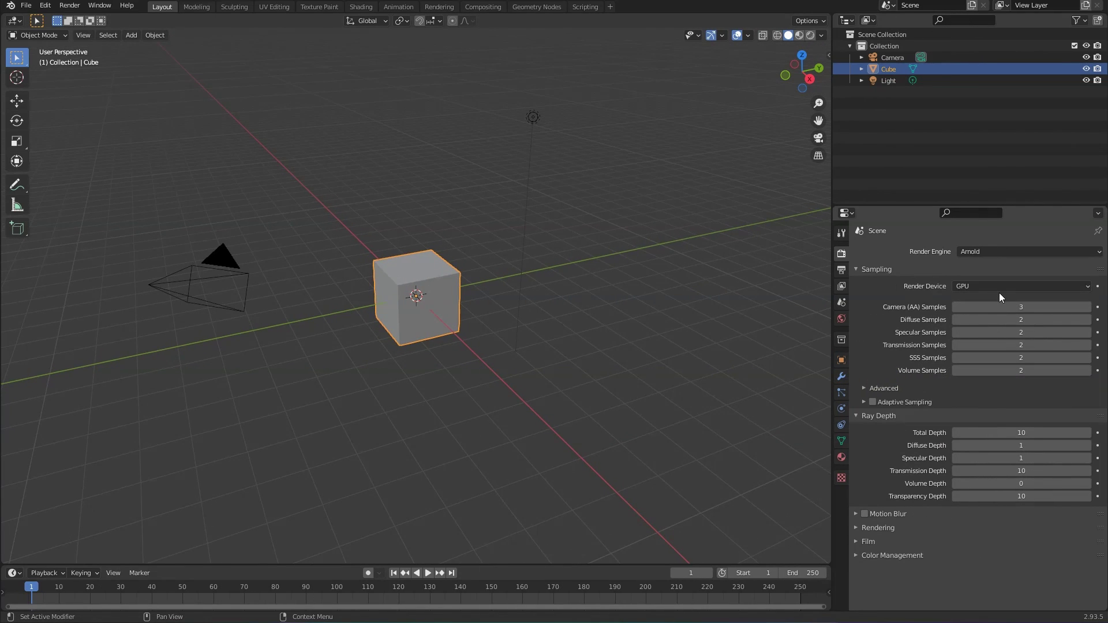
pyautogui.click(866, 388)
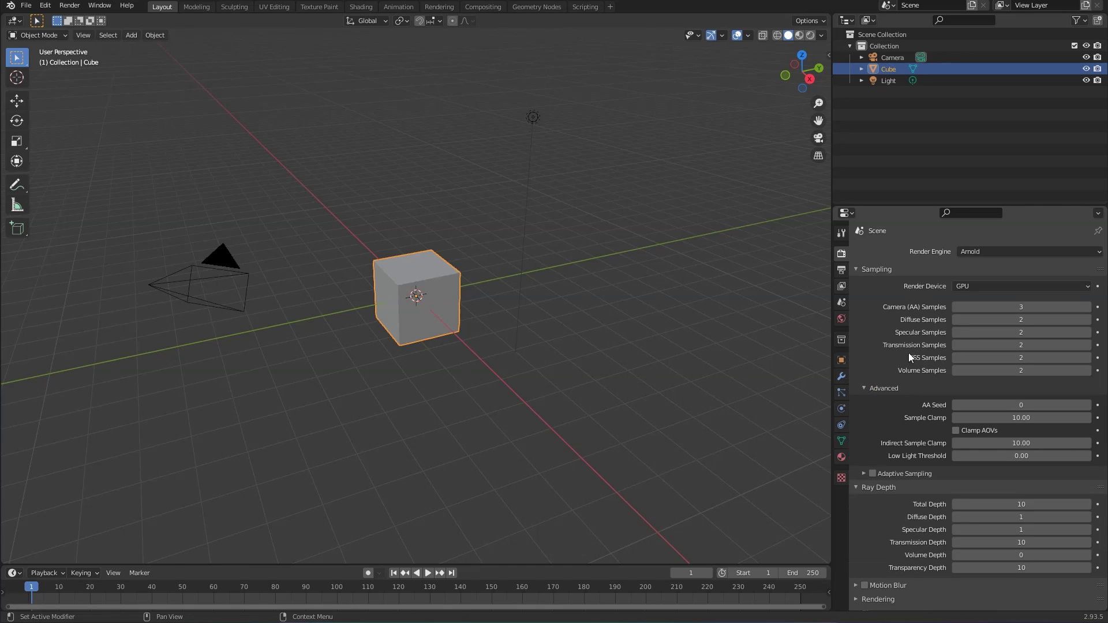
pyautogui.scroll(-1, 896, 327)
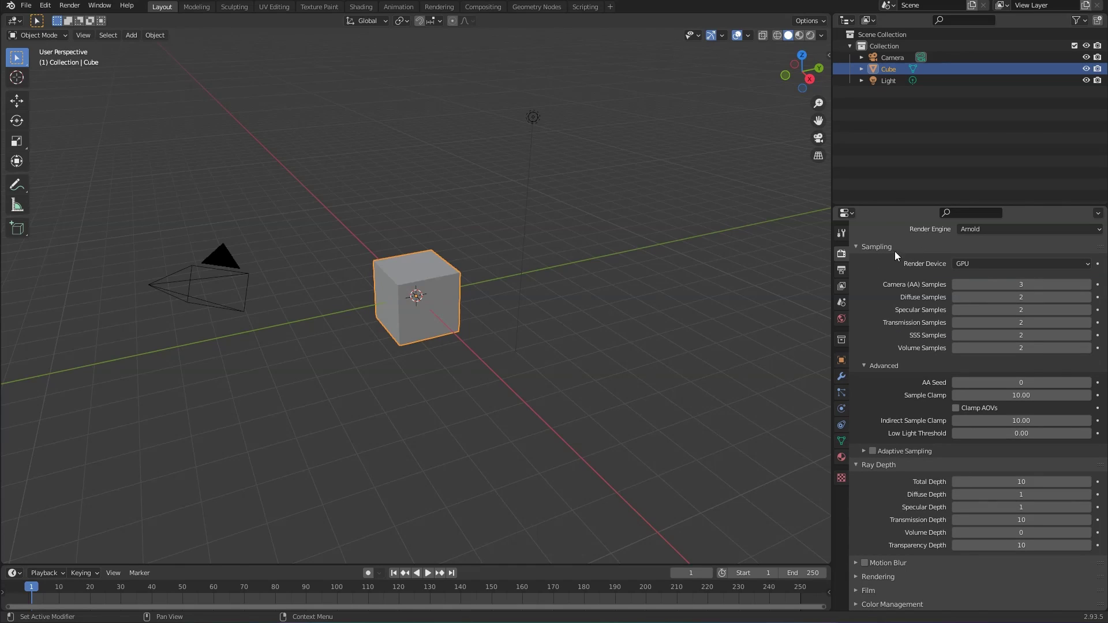
pyautogui.click(855, 247)
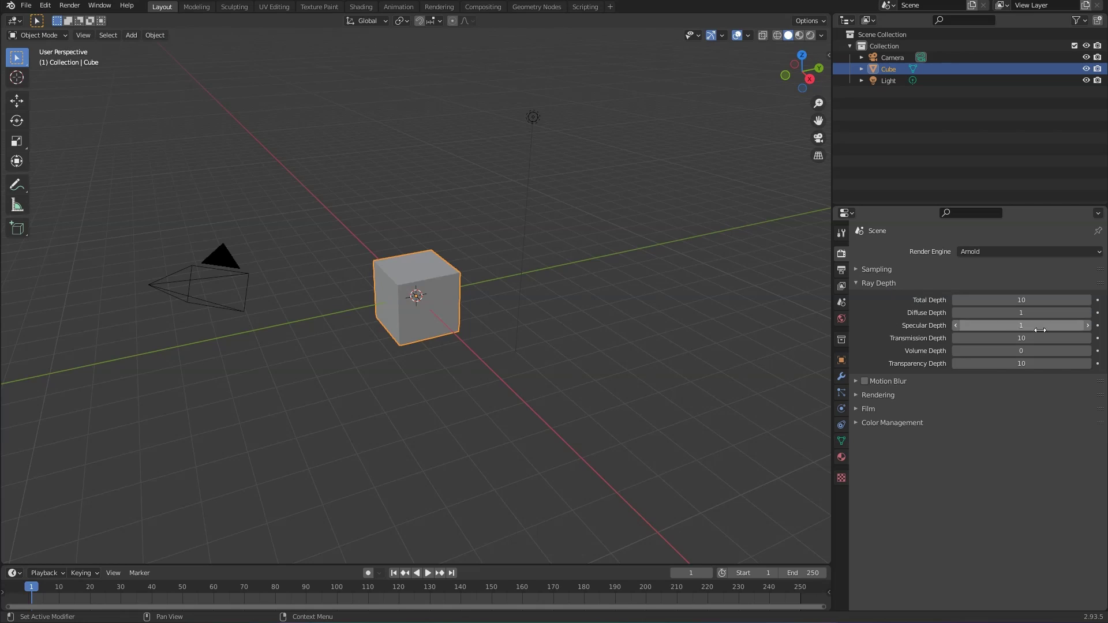
pyautogui.click(856, 395)
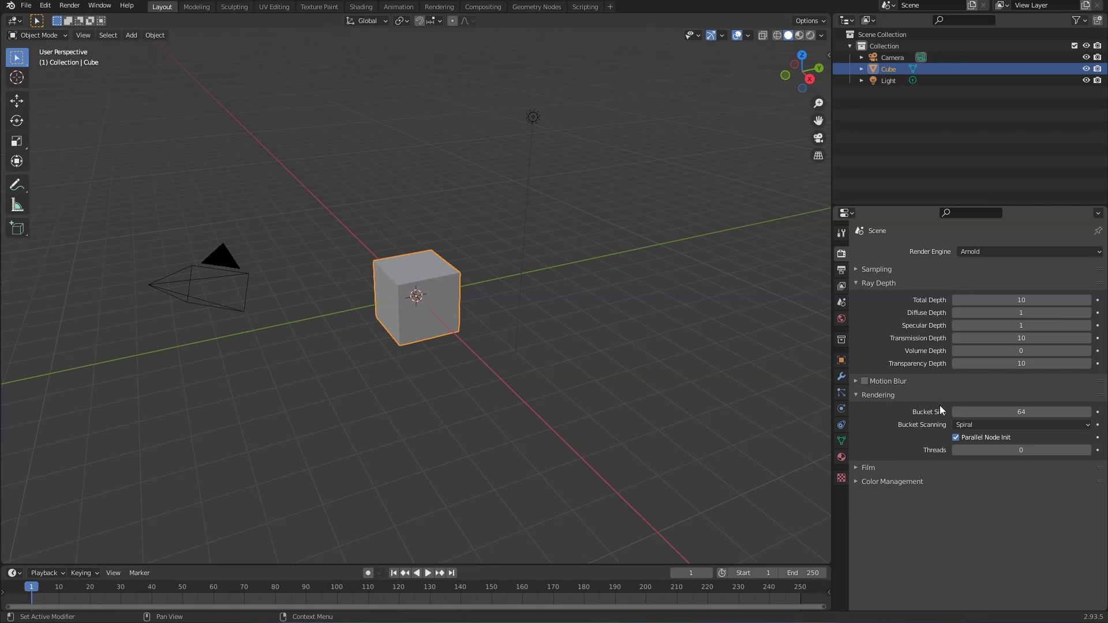
pyautogui.click(992, 425)
pyautogui.click(856, 396)
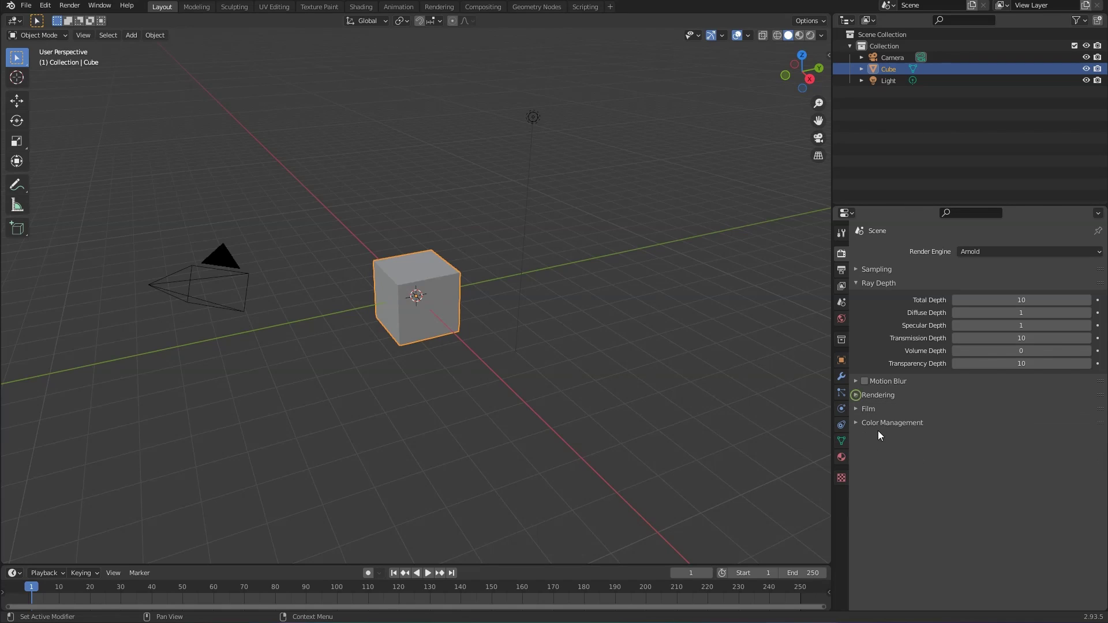
# Step: Review Film and Color Management view transform settings, then show View Layer properties
pyautogui.click(857, 409)
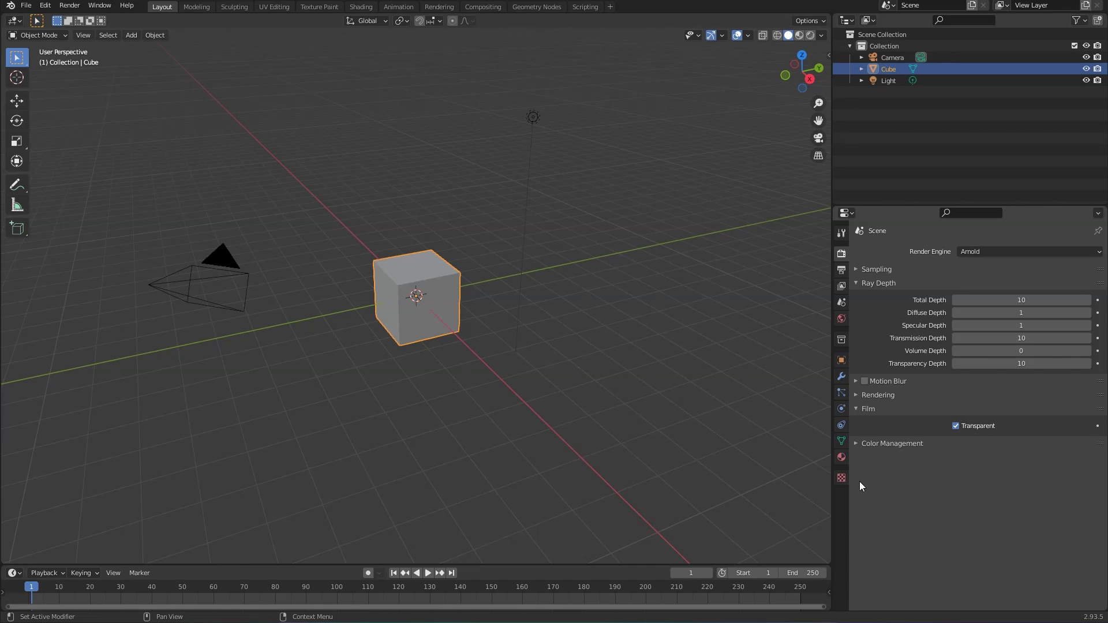
pyautogui.click(858, 445)
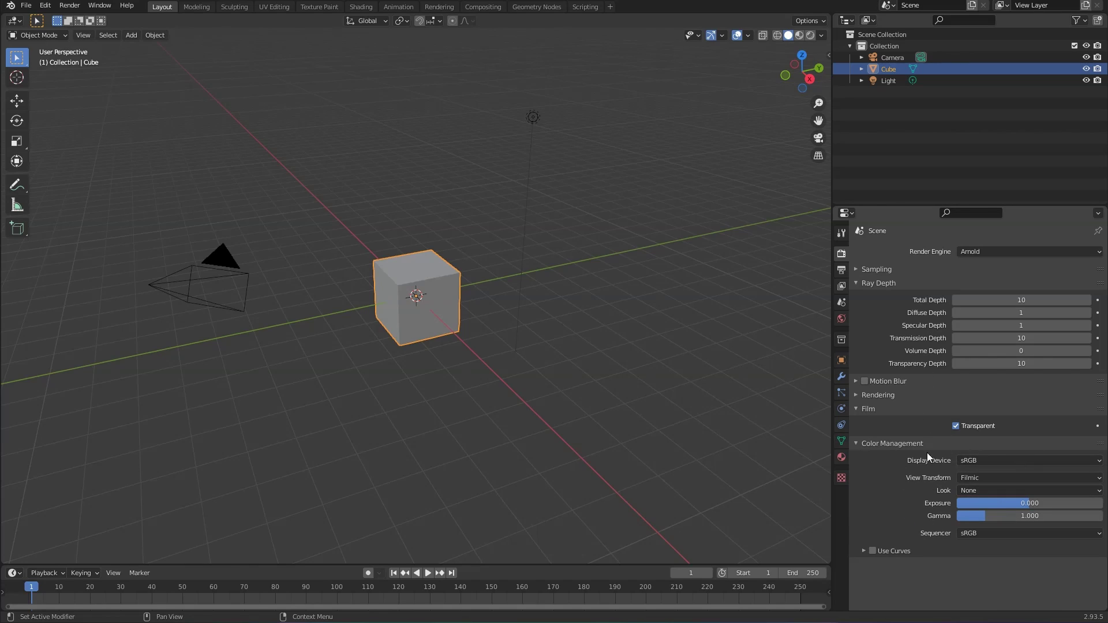
pyautogui.click(968, 477)
pyautogui.click(841, 288)
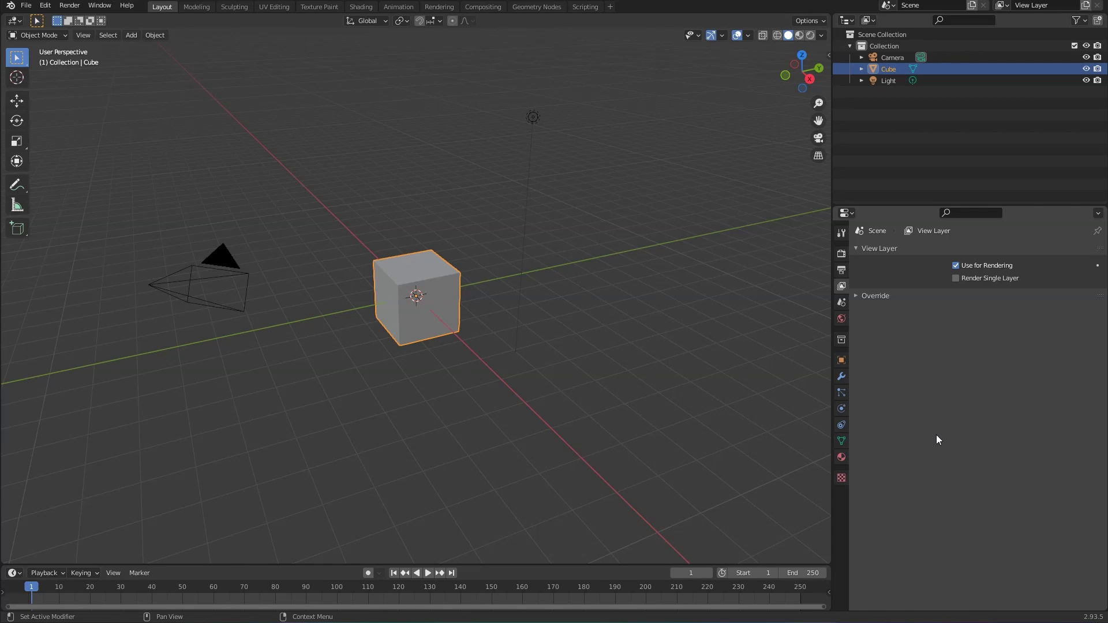
# Step: Initialize Arnold nodes on the World, giving a white Skydome surface at intensity 1.00
pyautogui.click(841, 319)
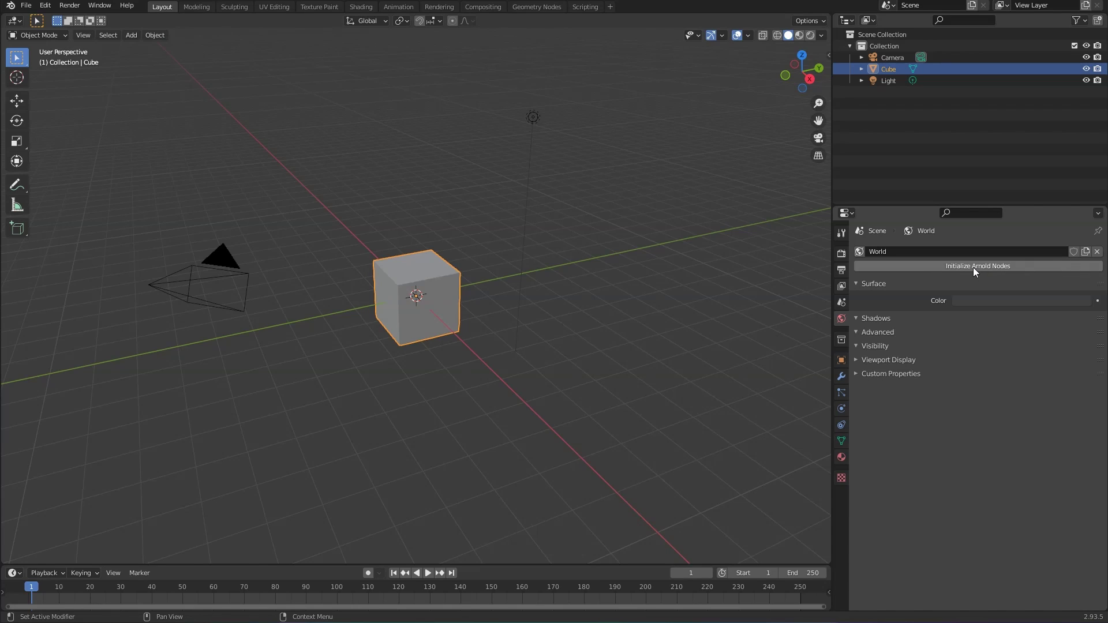
pyautogui.click(951, 266)
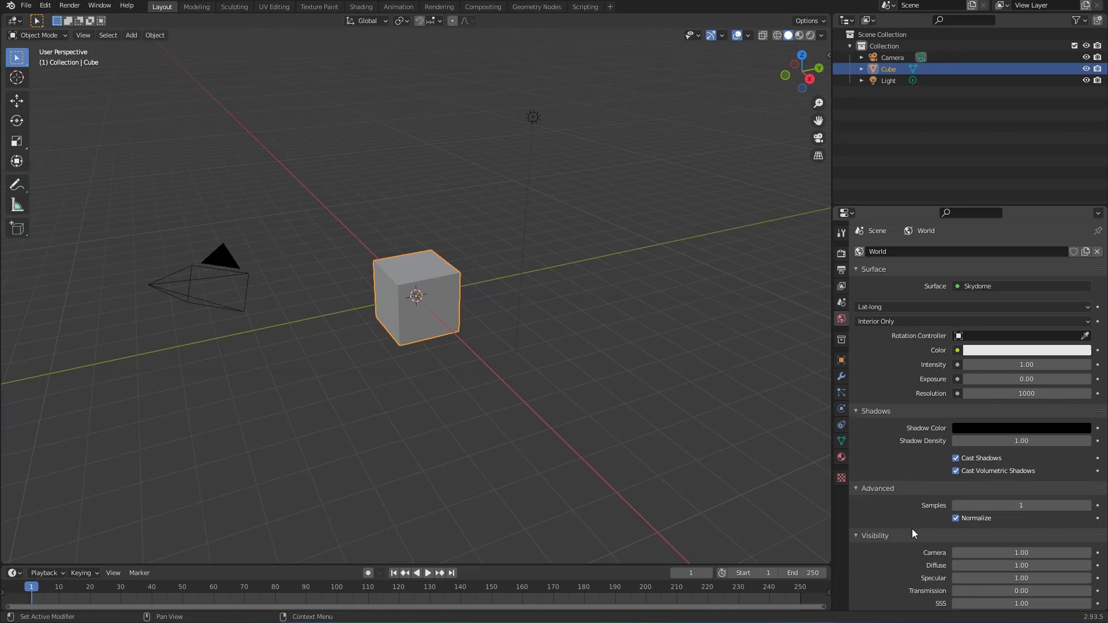
pyautogui.scroll(-3, 909, 530)
pyautogui.scroll(3, 907, 519)
pyautogui.click(912, 307)
pyautogui.scroll(-3, 918, 352)
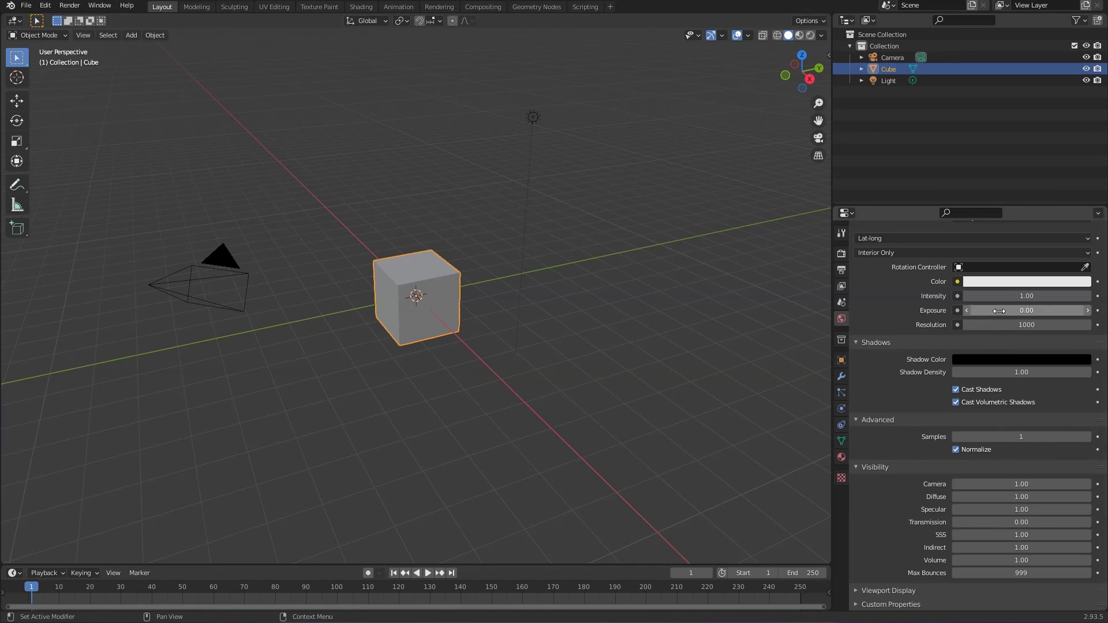
pyautogui.scroll(3, 923, 393)
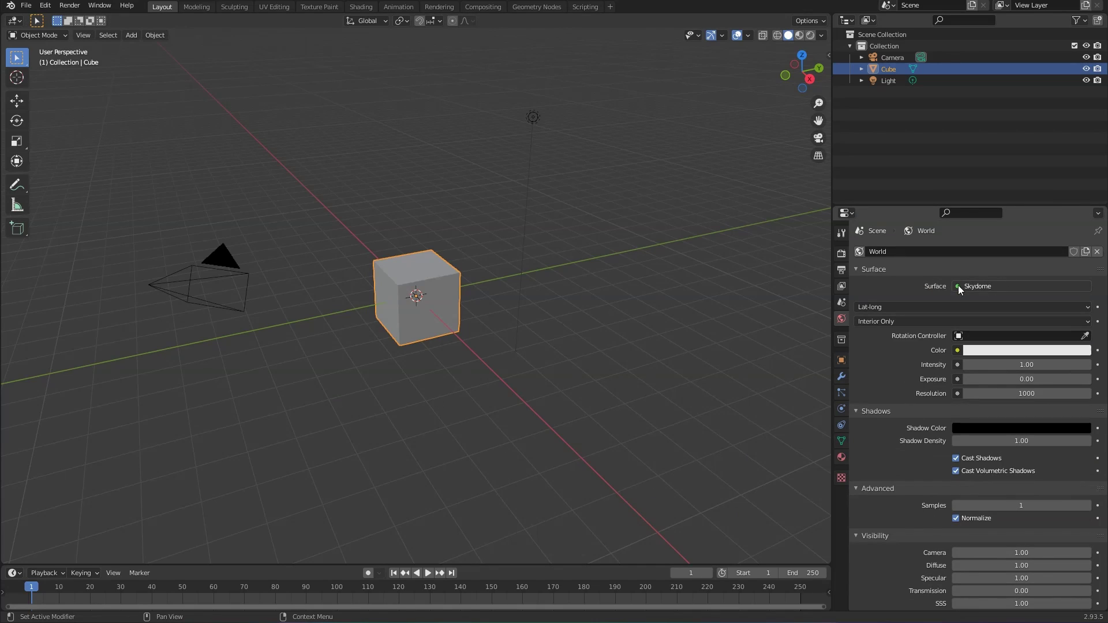
pyautogui.click(989, 285)
pyautogui.click(989, 285)
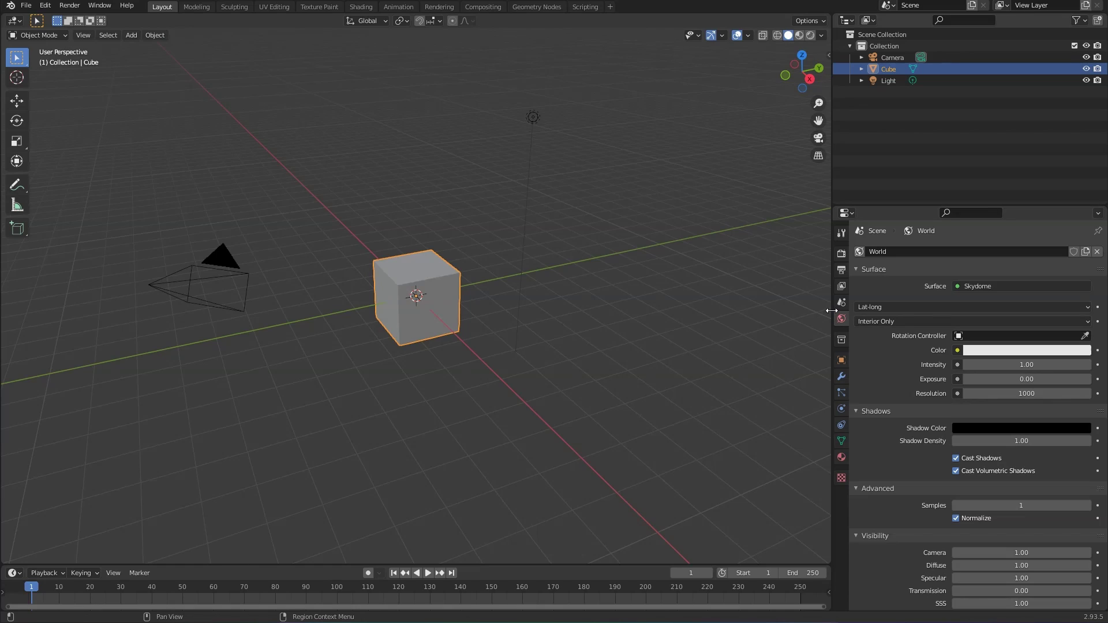
# Step: Set the output Resolution % to 50 in Output Properties
pyautogui.click(842, 270)
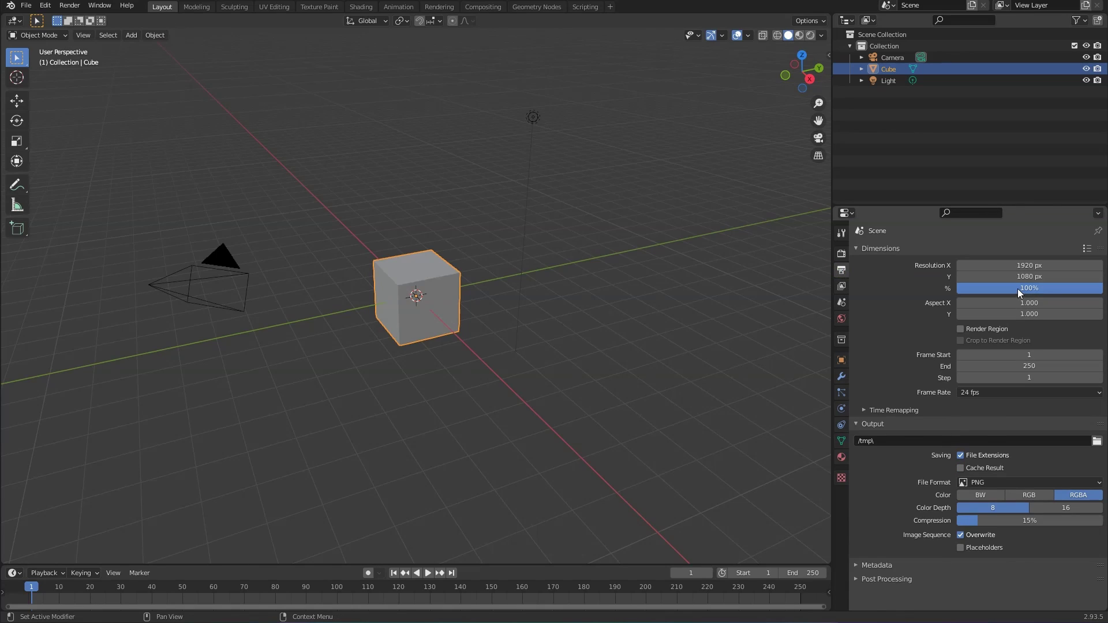
pyautogui.click(1019, 289)
pyautogui.write('50')
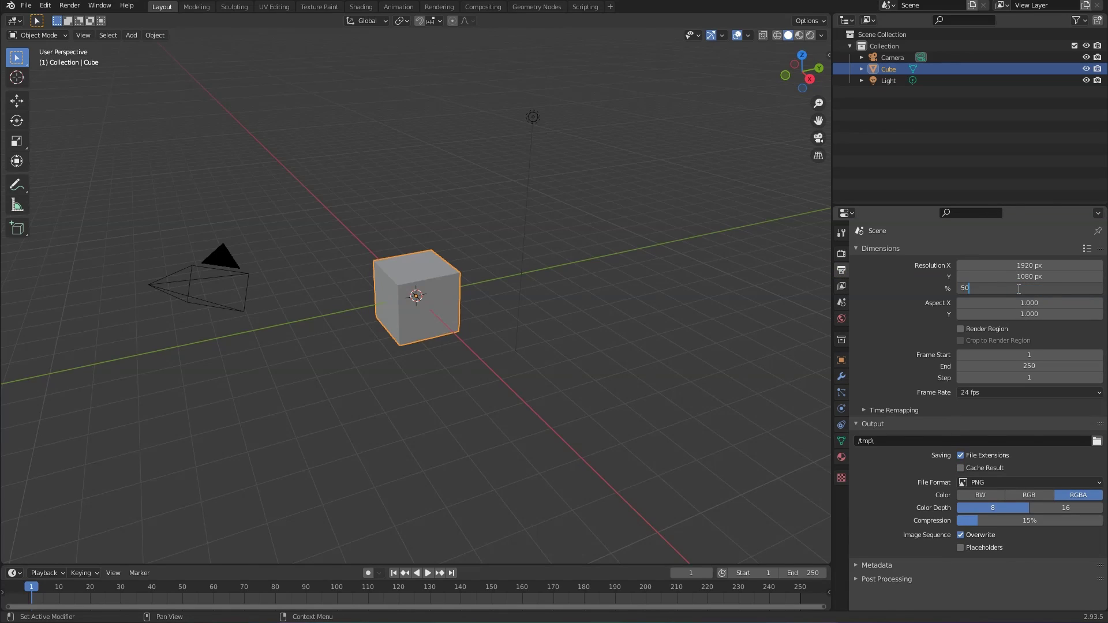
pyautogui.press('Return')
# Step: Deselect the cube, run an F12 Arnold test render, then close the render window
pyautogui.click(736, 321)
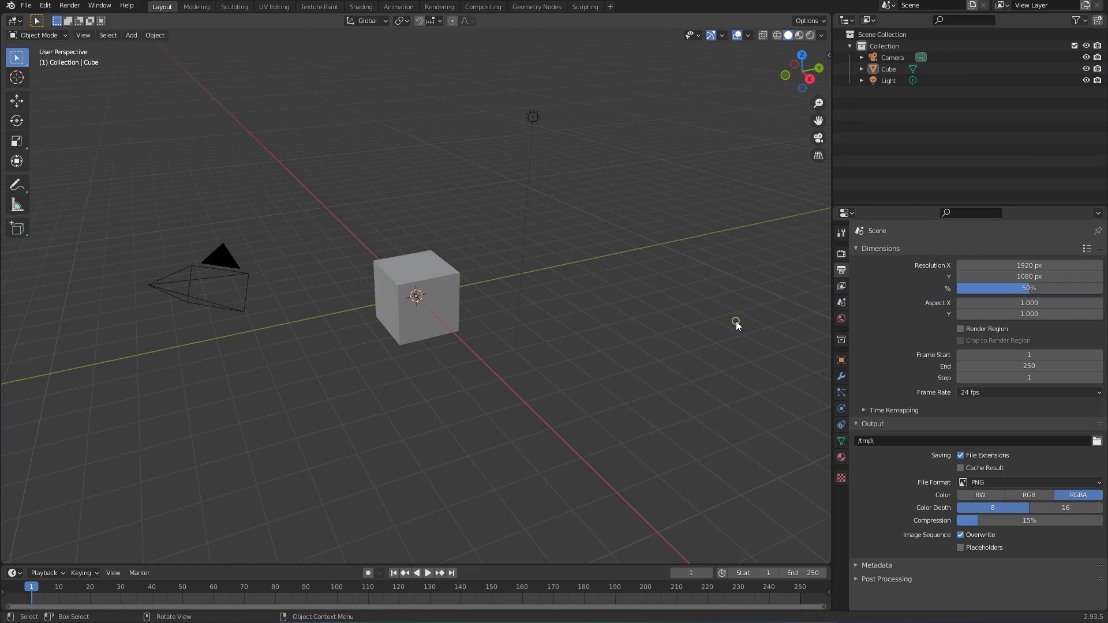
pyautogui.press('F12')
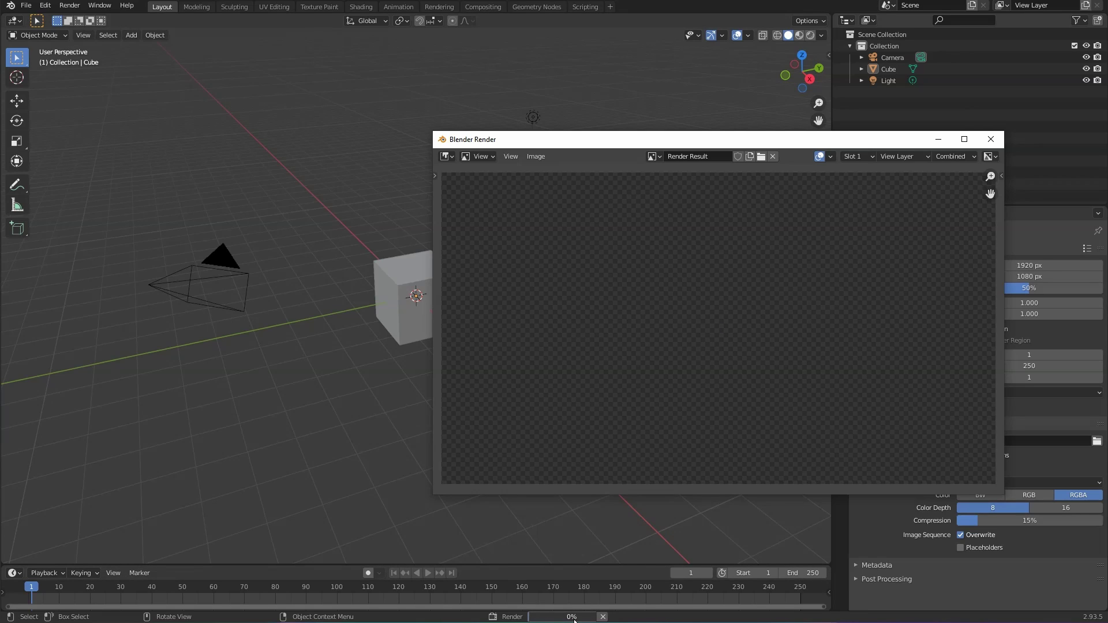
pyautogui.moveTo(574, 618)
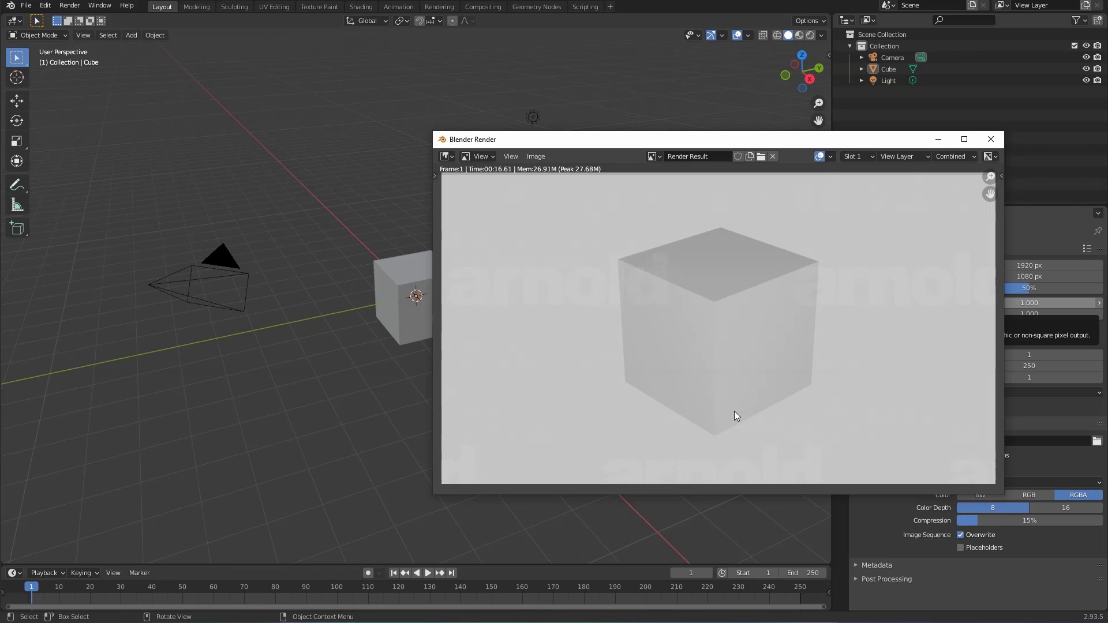
pyautogui.click(992, 140)
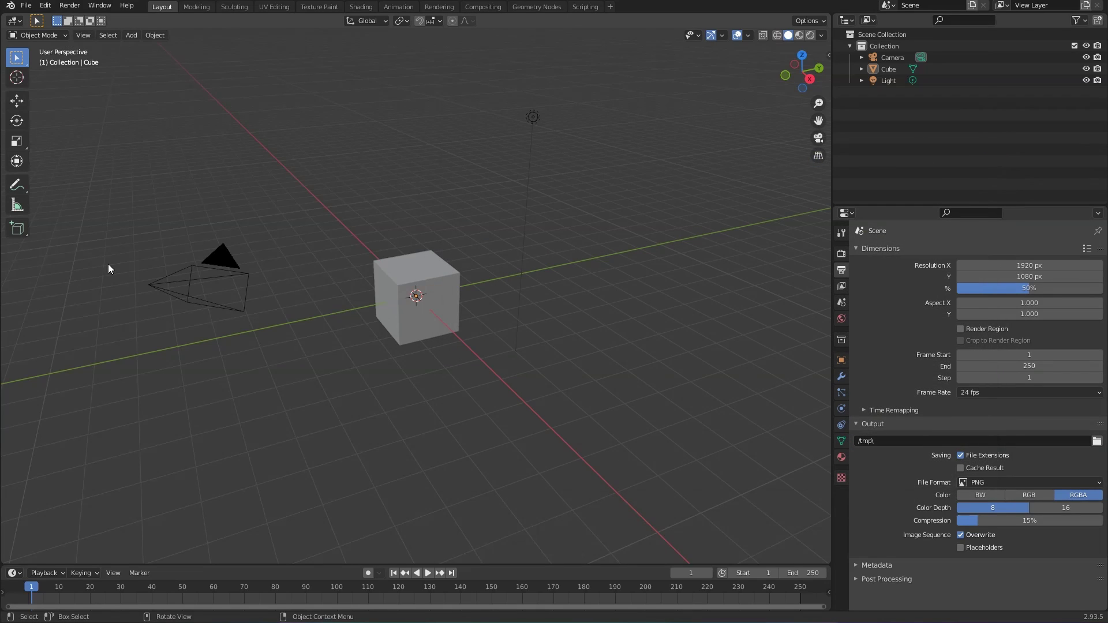
# Step: Show the system console with Arnold's render log, move it lower, then return to Blender and select the cube
pyautogui.click(92, 7)
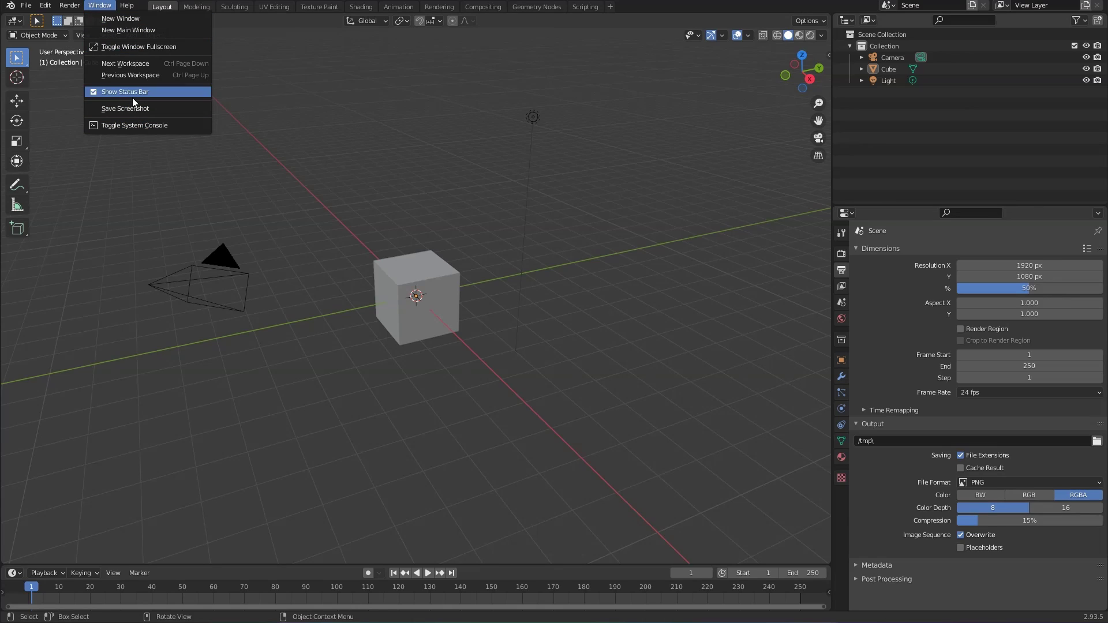
pyautogui.click(165, 124)
pyautogui.moveTo(146, 1); pyautogui.dragTo(316, 331)
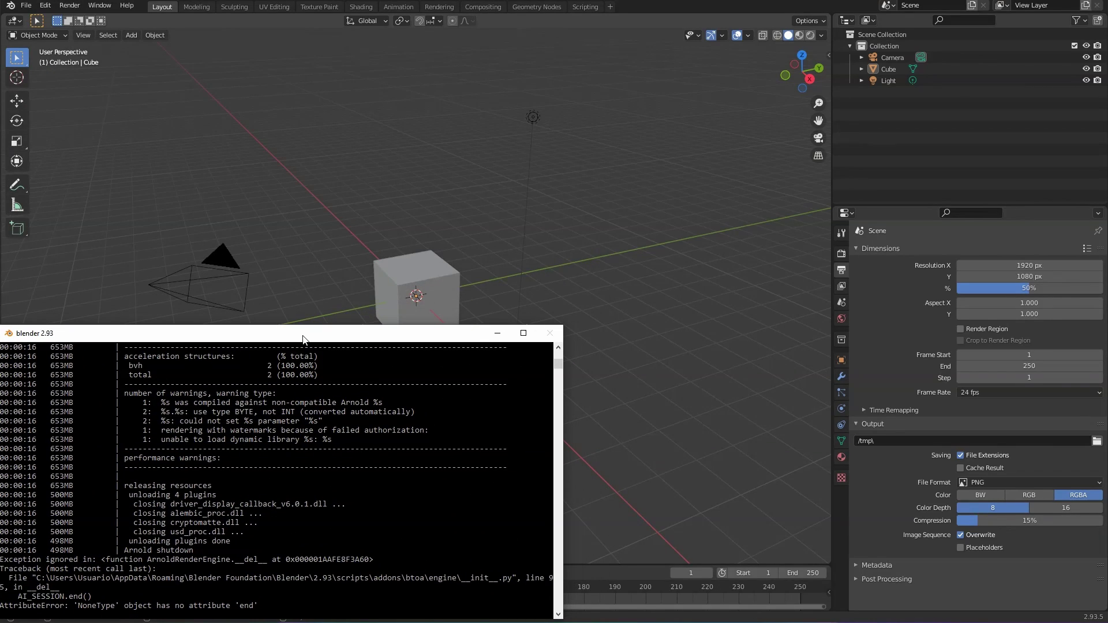
pyautogui.click(535, 269)
pyautogui.click(405, 270)
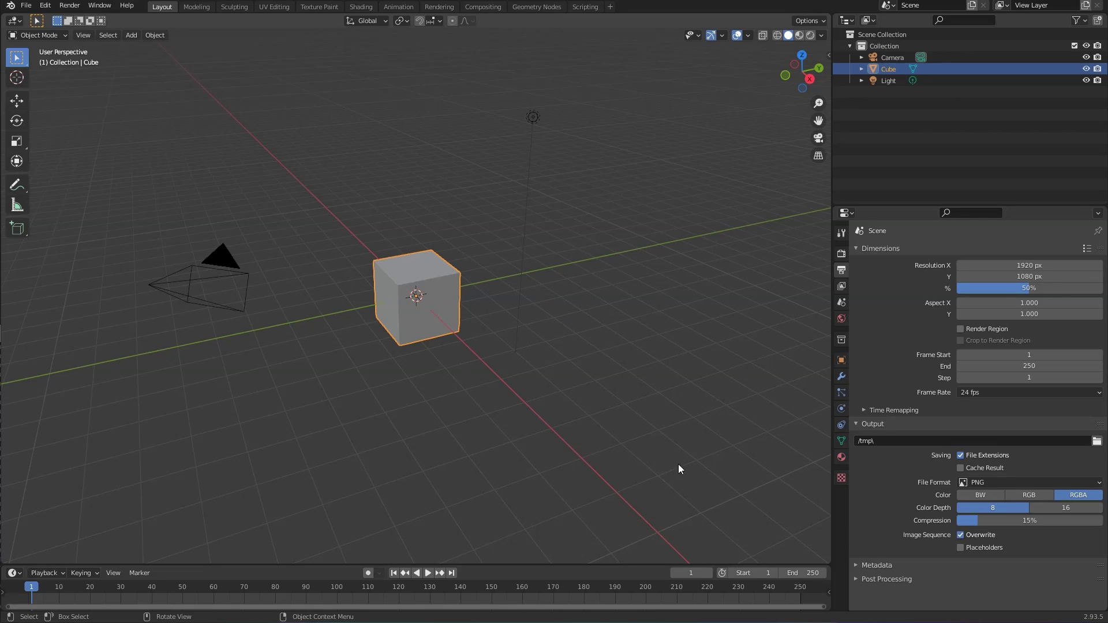
# Step: Remove the cube's existing material and create a new Material.001 in Material Properties
pyautogui.click(842, 457)
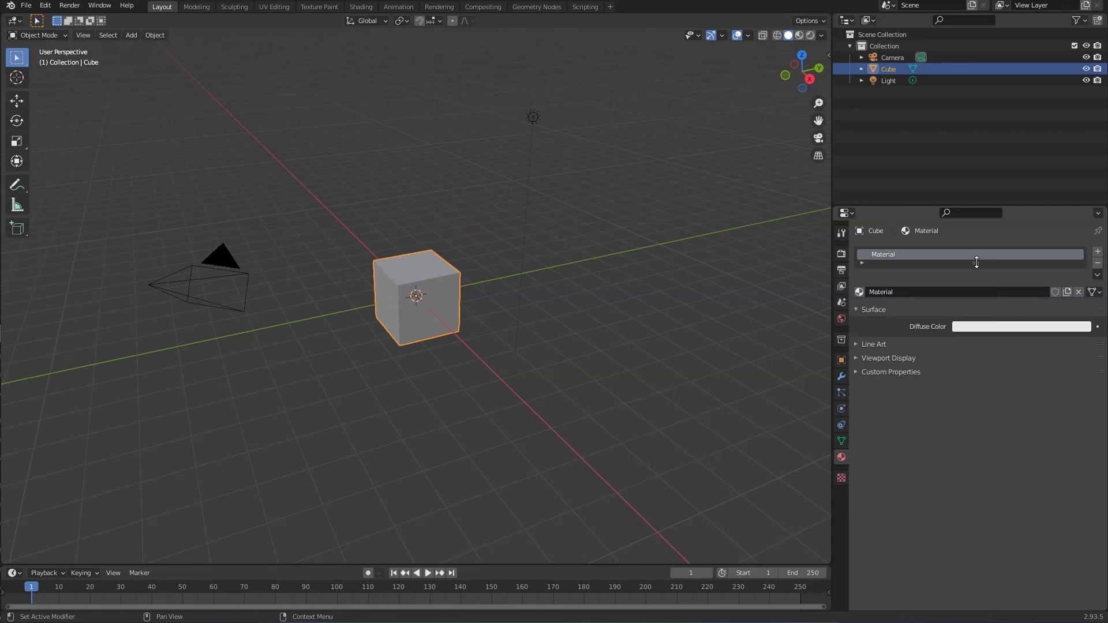
pyautogui.moveTo(976, 263); pyautogui.dragTo(971, 280)
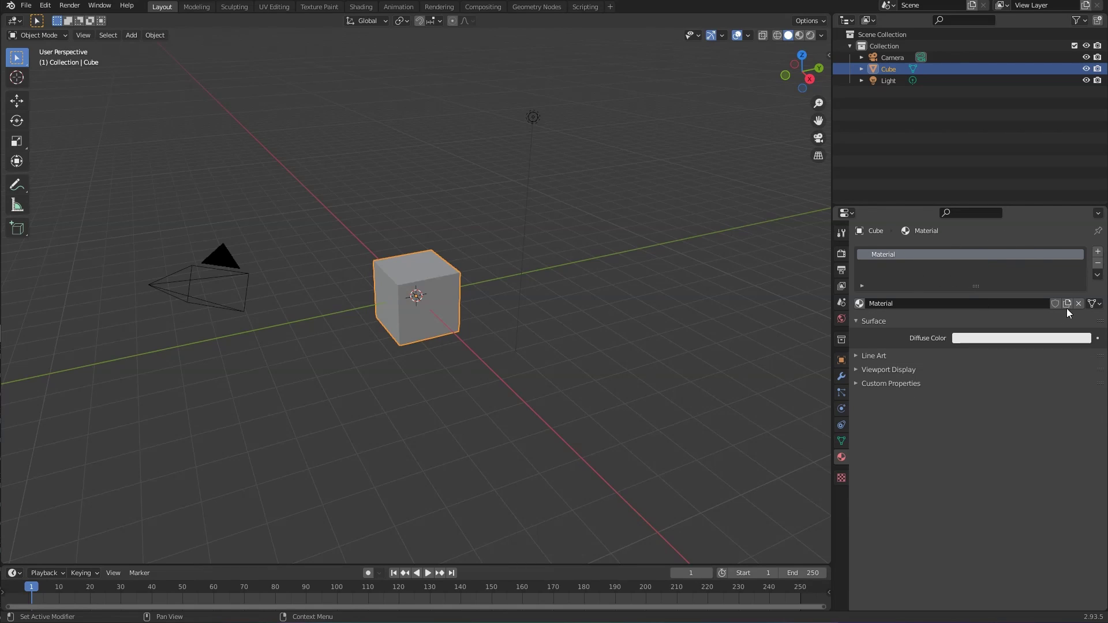
pyautogui.click(1098, 263)
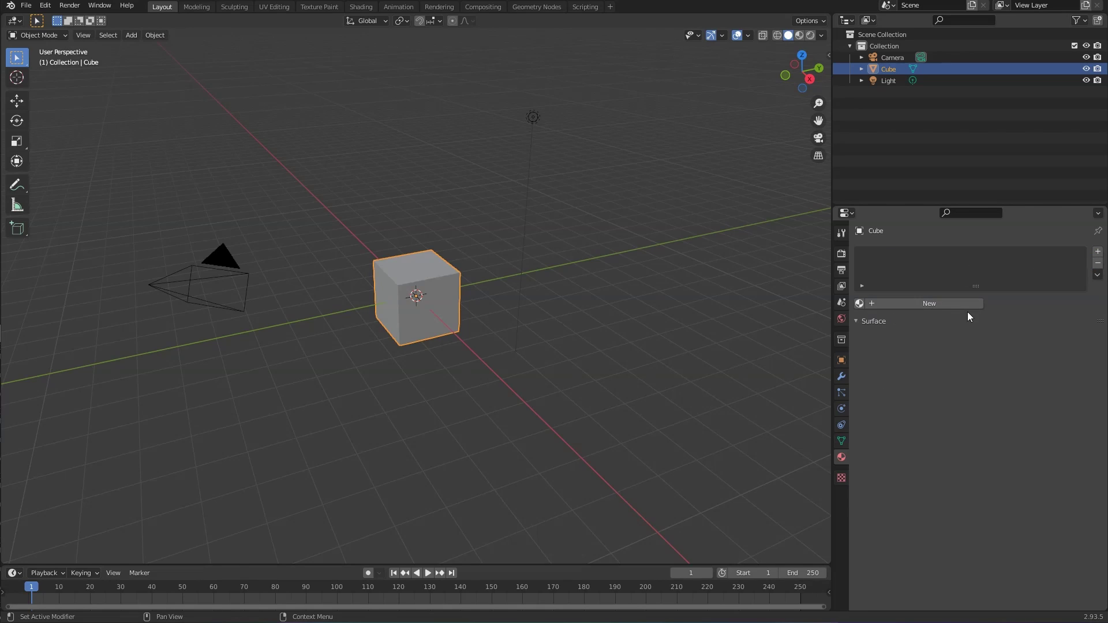
pyautogui.click(910, 305)
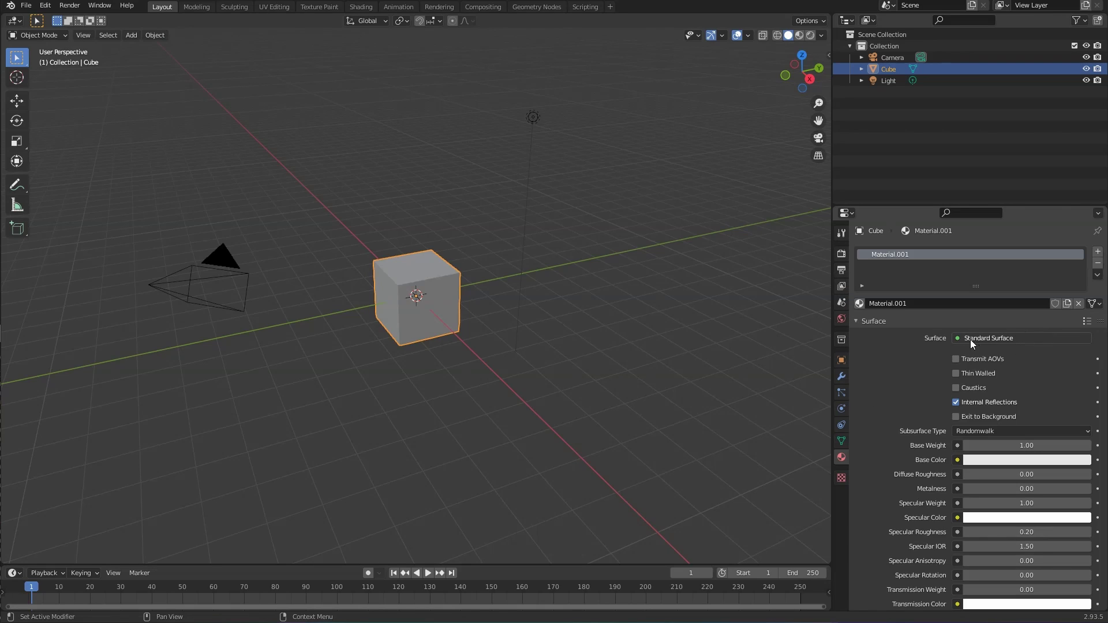
# Step: Review the new Standard Surface settings, such as base weight 1.00 and specular roughness 0.20
pyautogui.scroll(-5, 916, 375)
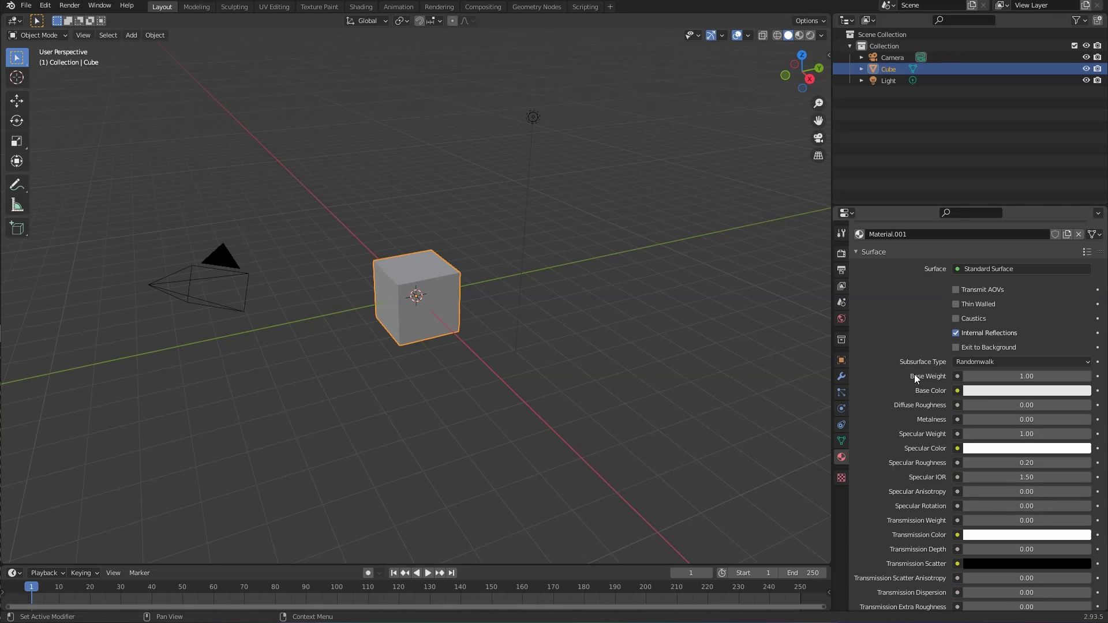
pyautogui.scroll(-15, 914, 371)
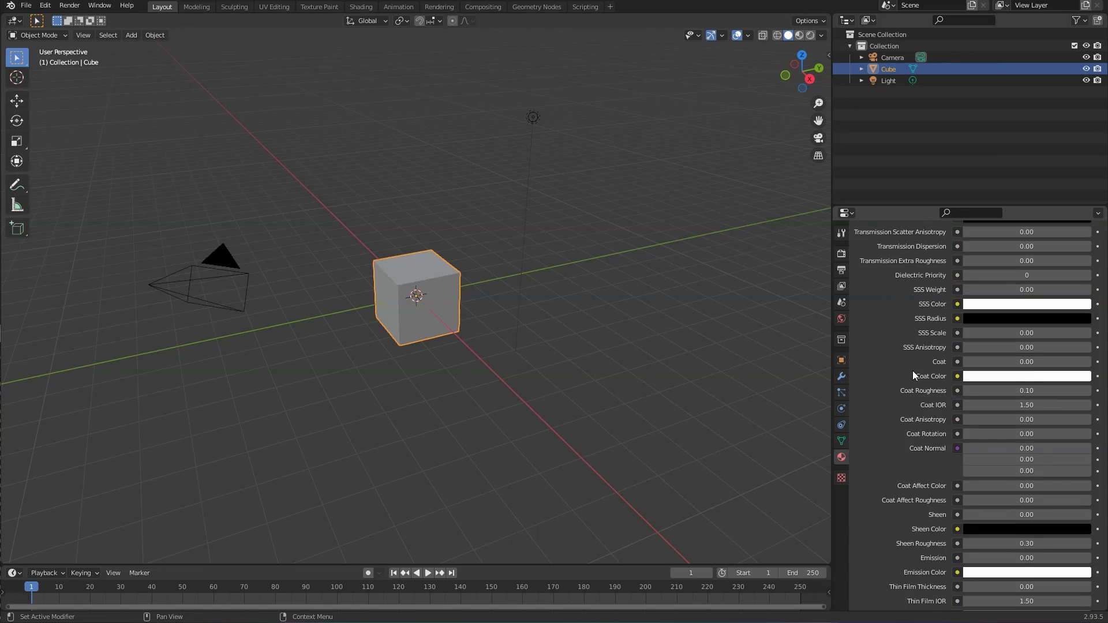
pyautogui.scroll(20, 912, 371)
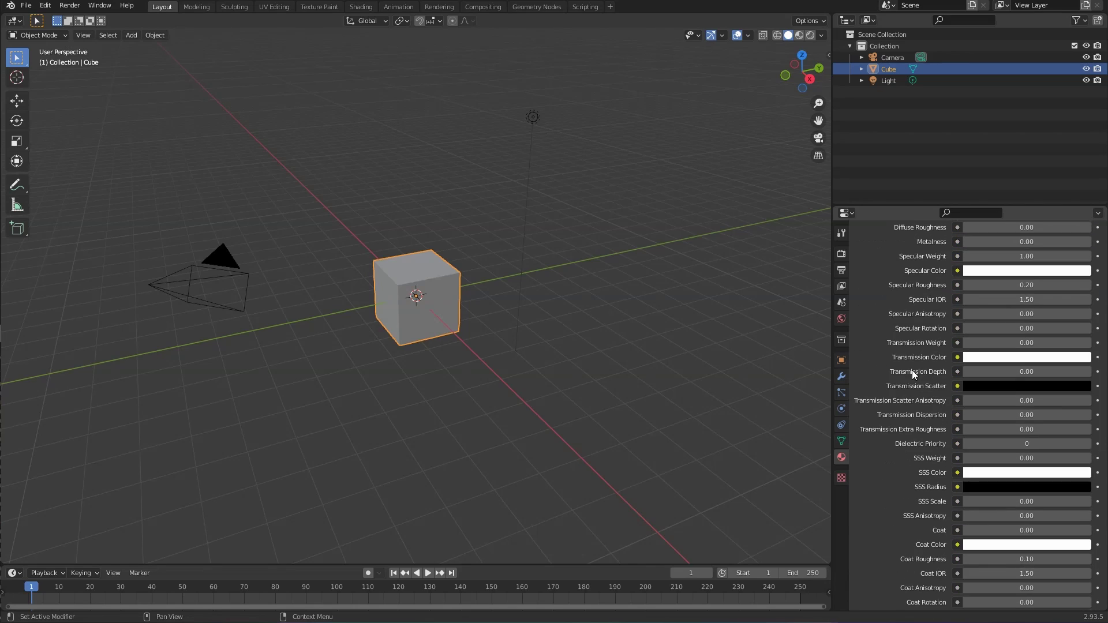
pyautogui.scroll(4, 913, 371)
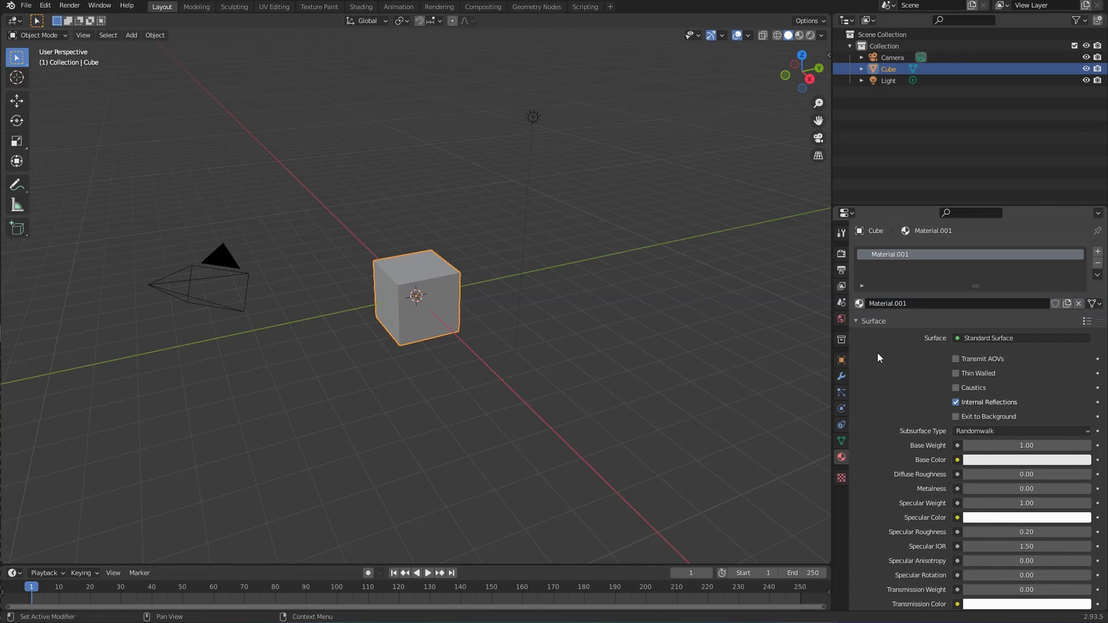
pyautogui.scroll(-8, 877, 352)
pyautogui.scroll(-4, 893, 334)
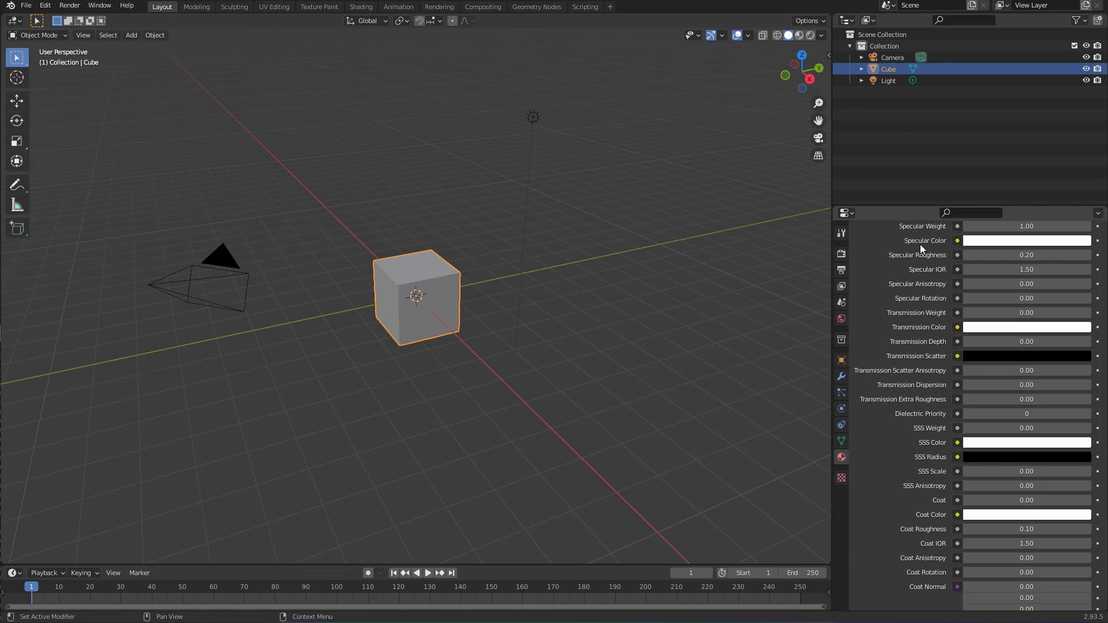
pyautogui.scroll(-4, 920, 296)
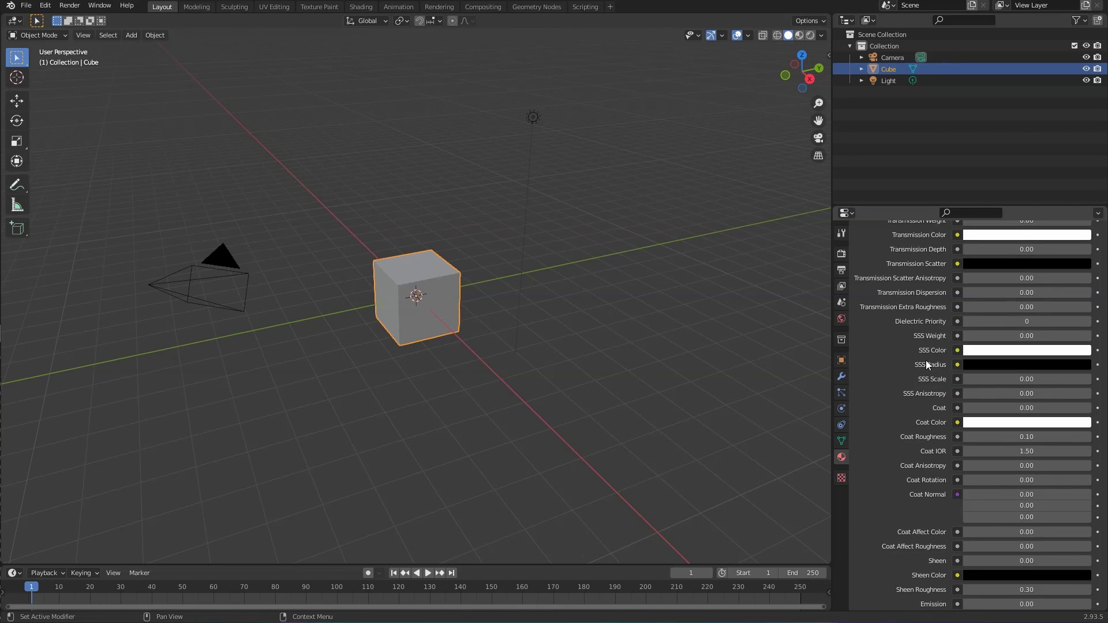
pyautogui.scroll(15, 902, 383)
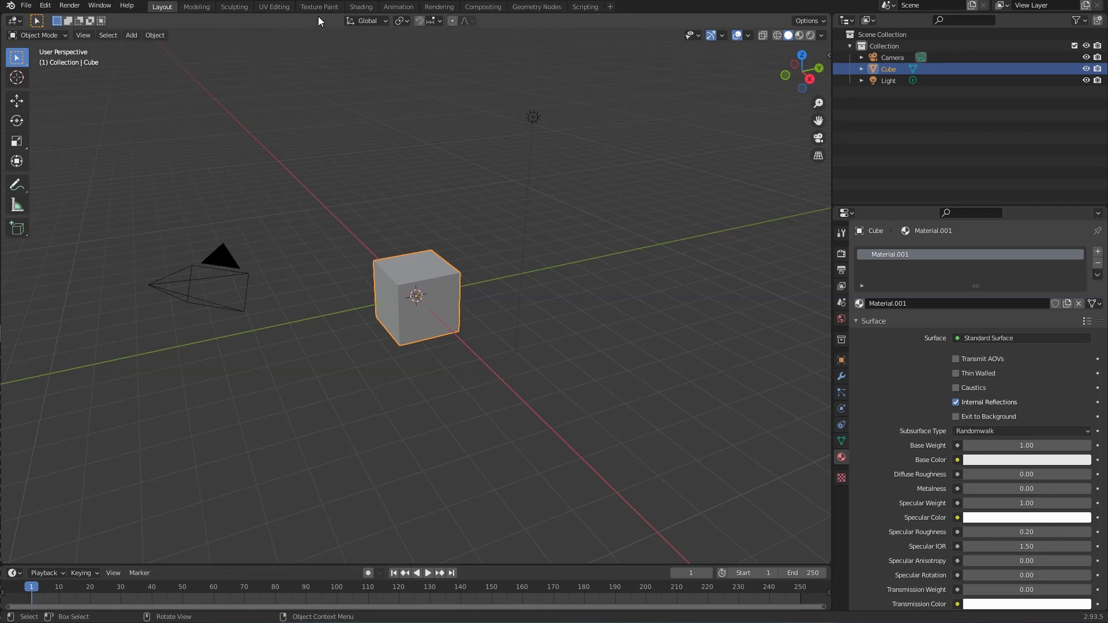
# Step: Switch to the Shading workspace with Material.001 settings shown, and enlarge and frame the node editor
pyautogui.click(359, 7)
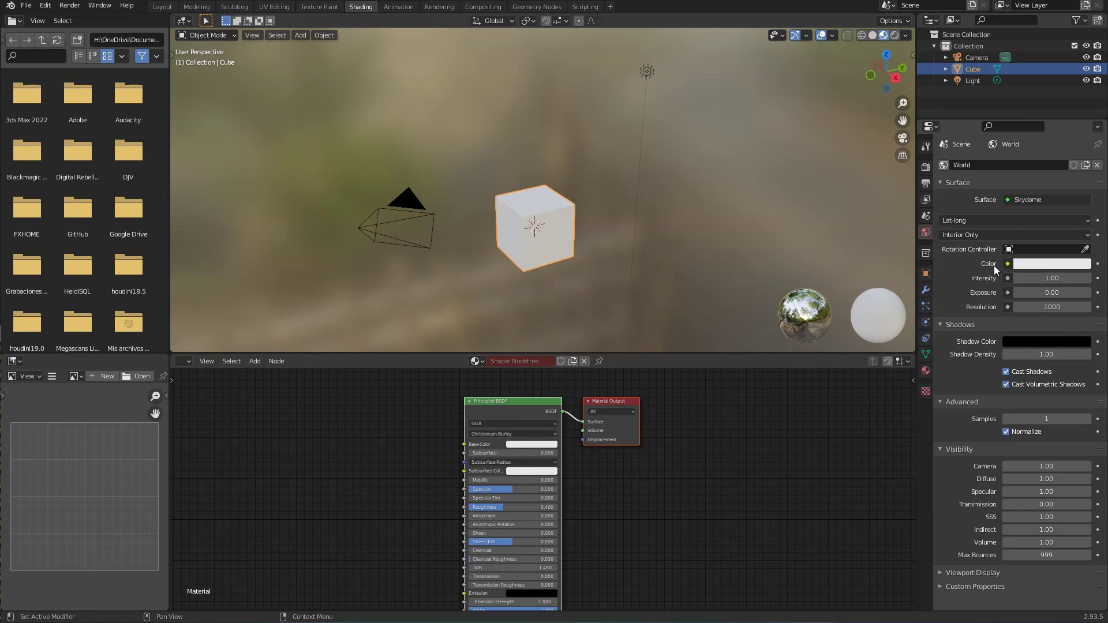
pyautogui.click(926, 371)
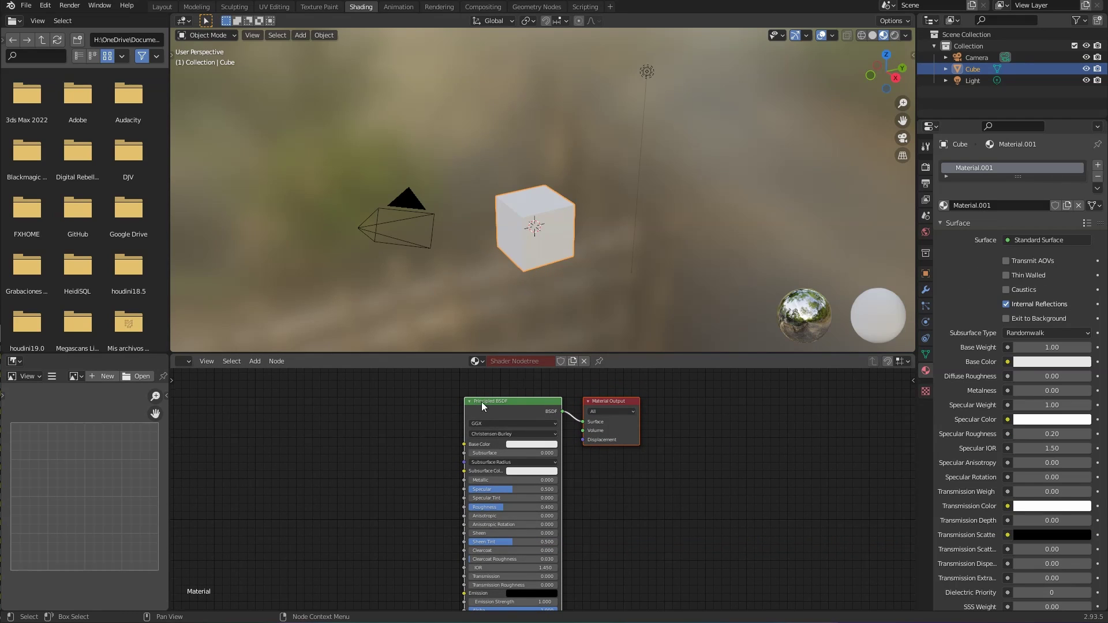
pyautogui.scroll(2, 485, 411)
pyautogui.scroll(1, 569, 399)
pyautogui.moveTo(569, 399); pyautogui.dragTo(600, 467, button='middle')
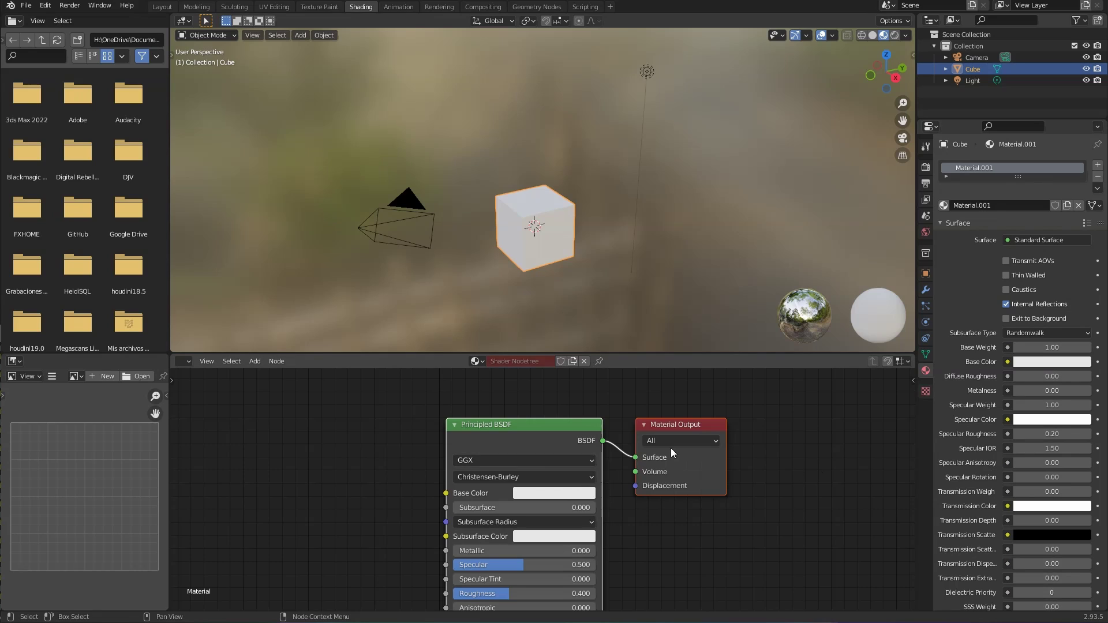
pyautogui.moveTo(799, 433)
pyautogui.mouseDown(button='middle')
pyautogui.moveTo(817, 411)
pyautogui.moveTo(804, 414)
pyautogui.mouseUp(button='middle')
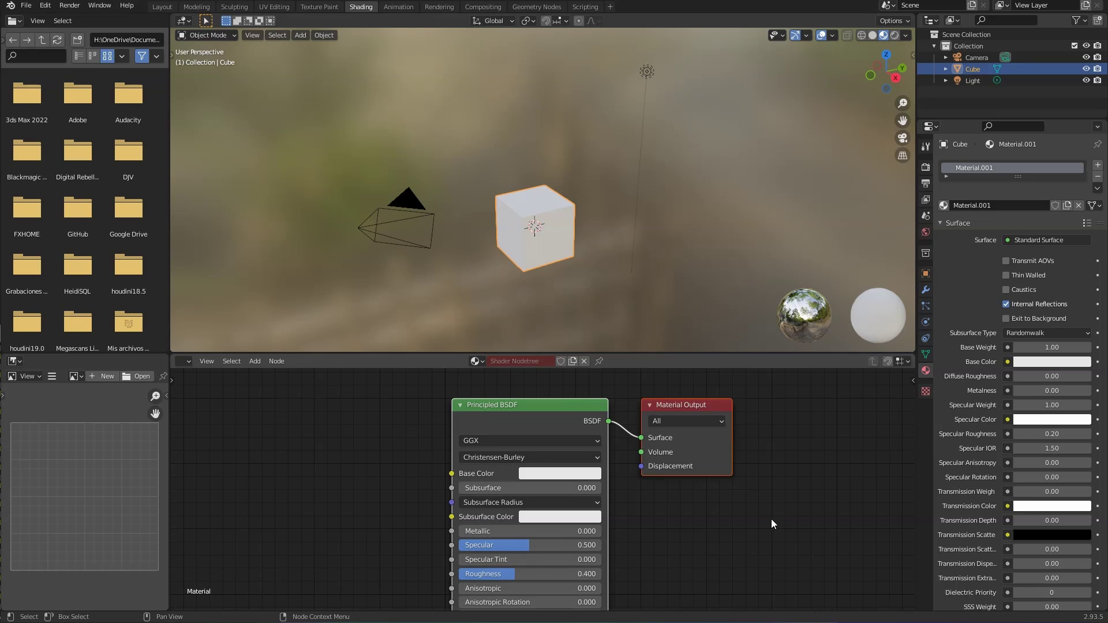
pyautogui.moveTo(459, 354); pyautogui.dragTo(460, 314)
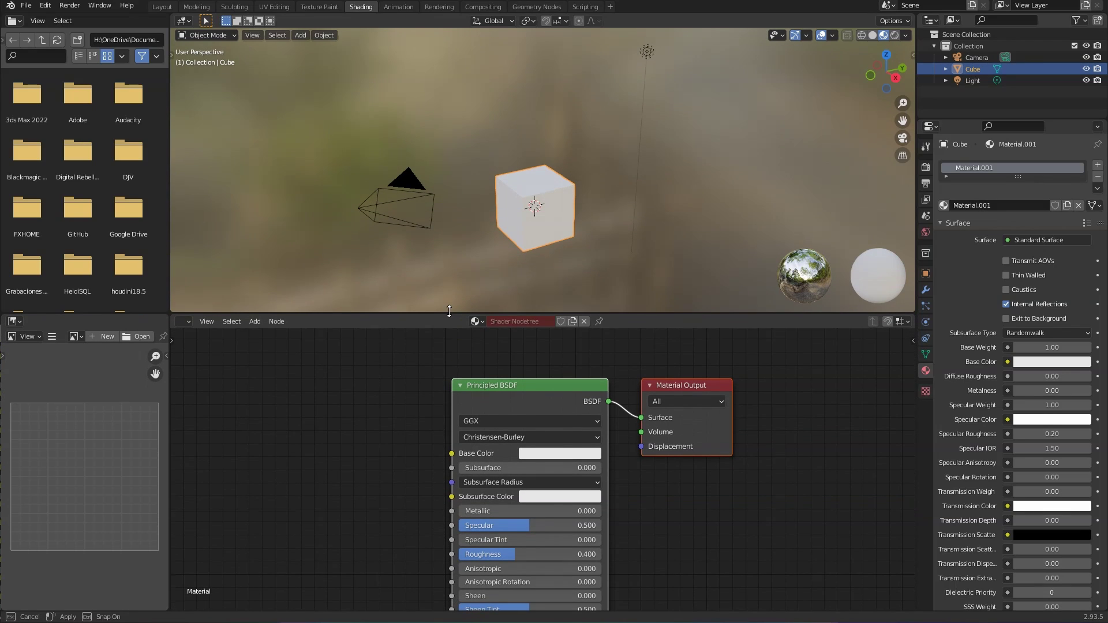
pyautogui.moveTo(775, 472); pyautogui.dragTo(774, 453, button='middle')
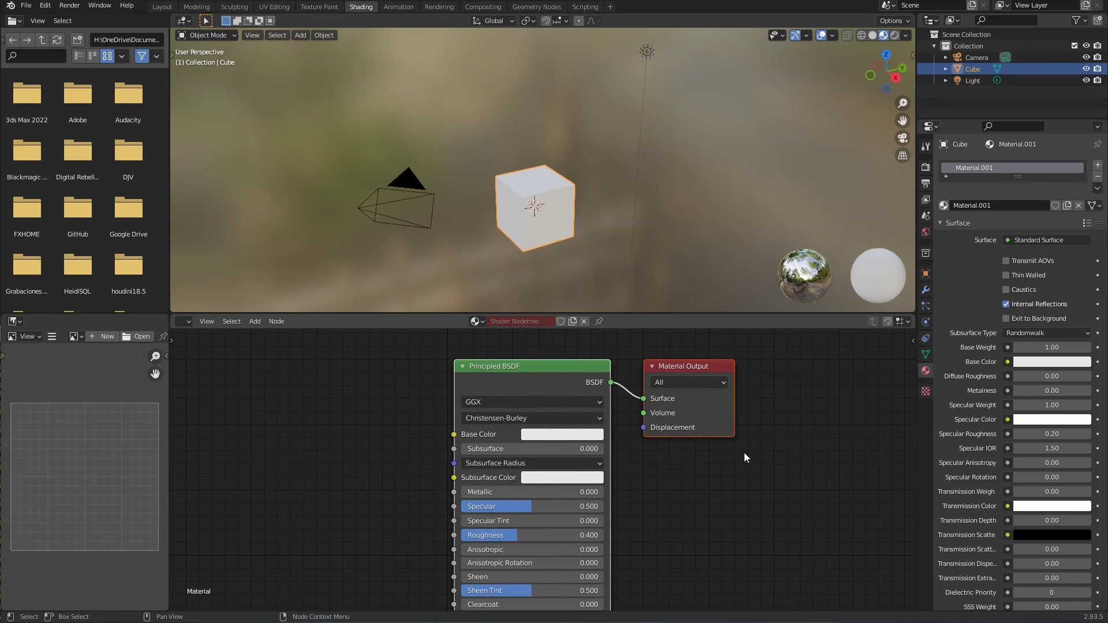
# Step: Turn the node area into the Arnold Shader Editor showing Ai_Material.001's Standard Surface, then reselect the cube
pyautogui.click(185, 320)
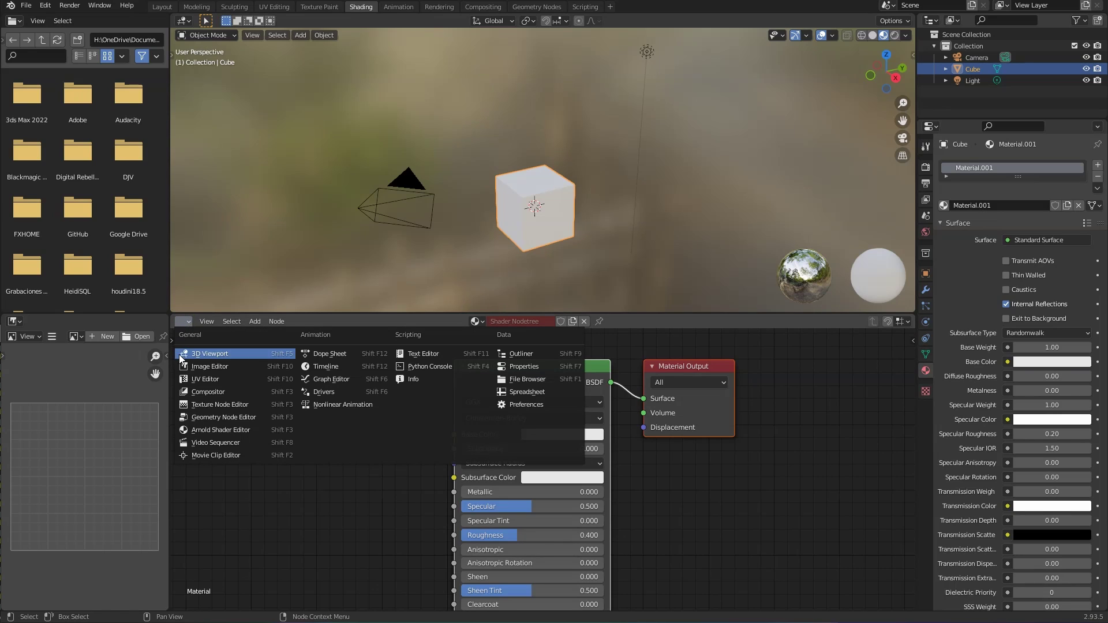
pyautogui.click(237, 432)
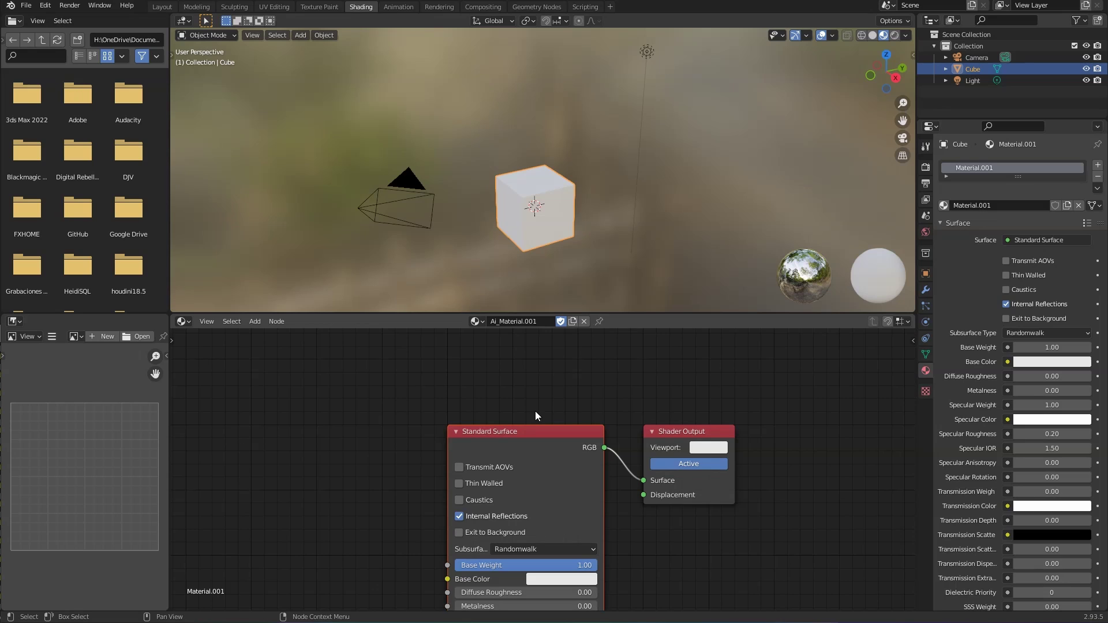
pyautogui.moveTo(559, 414); pyautogui.dragTo(552, 366, button='middle')
pyautogui.scroll(-2, 551, 371)
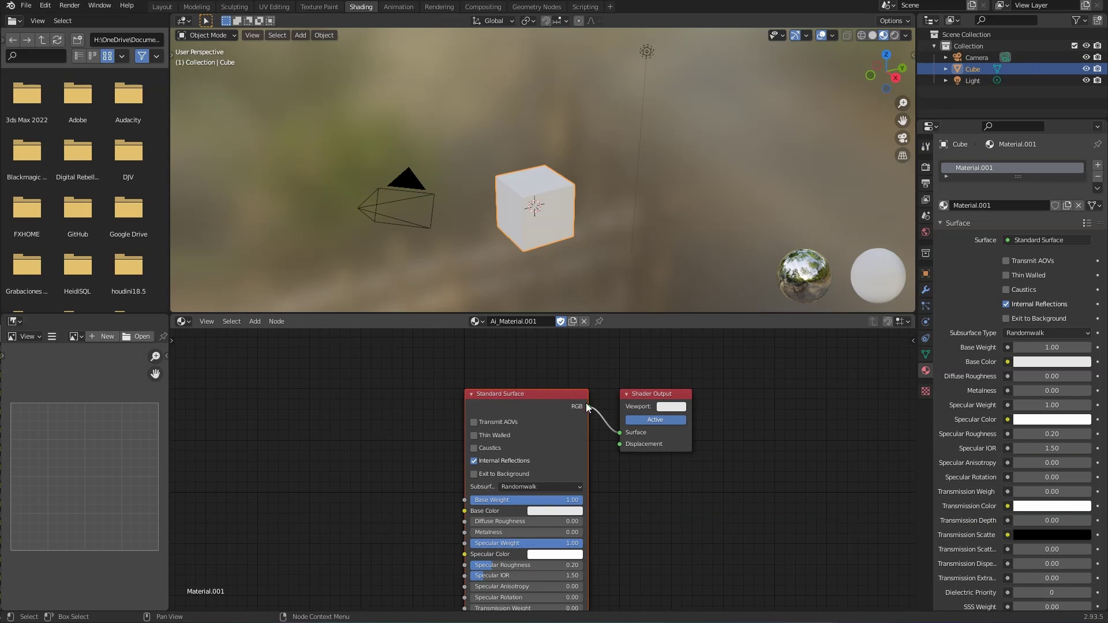
pyautogui.moveTo(636, 514)
pyautogui.mouseDown(button='middle')
pyautogui.moveTo(633, 492)
pyautogui.moveTo(653, 507)
pyautogui.moveTo(646, 348)
pyautogui.moveTo(625, 562)
pyautogui.moveTo(651, 425)
pyautogui.moveTo(651, 502)
pyautogui.mouseUp(button='middle')
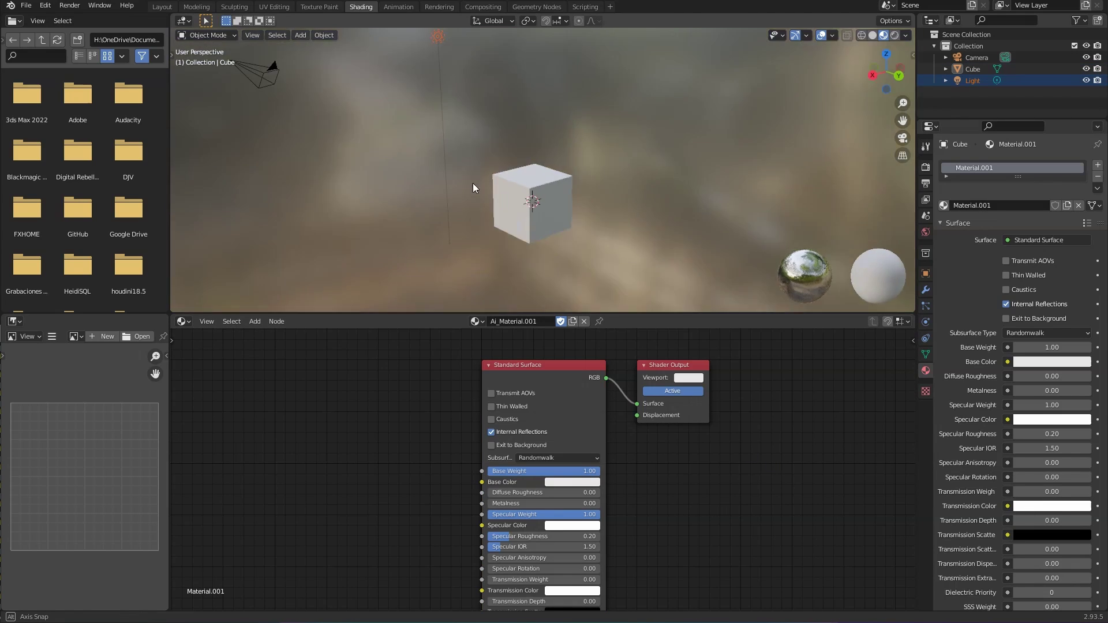
pyautogui.moveTo(473, 182); pyautogui.dragTo(609, 180, button='middle')
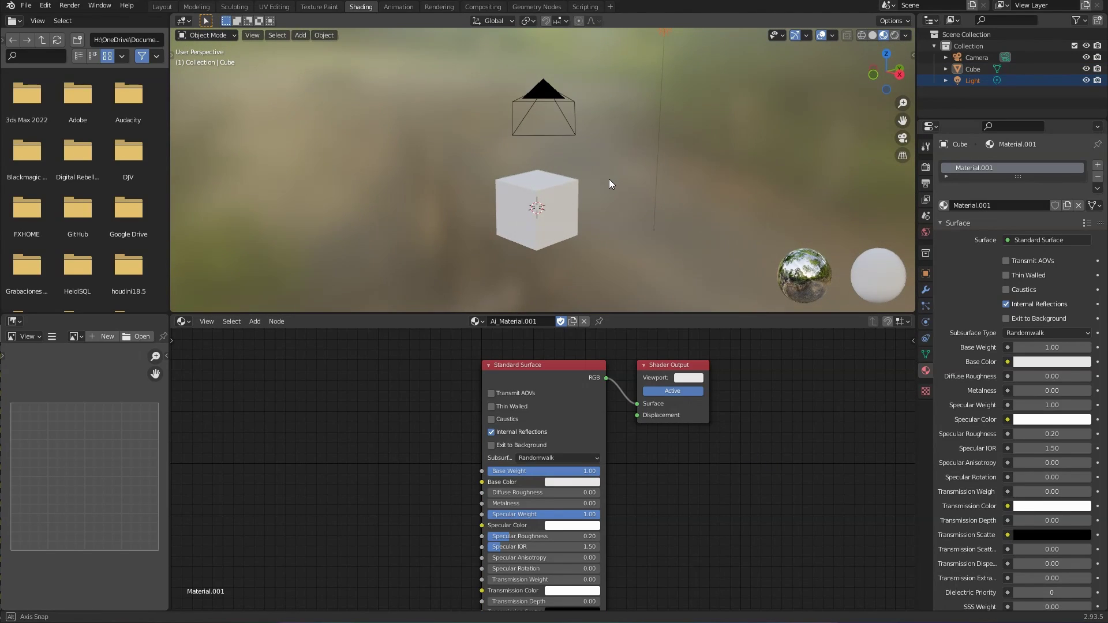
pyautogui.click(547, 216)
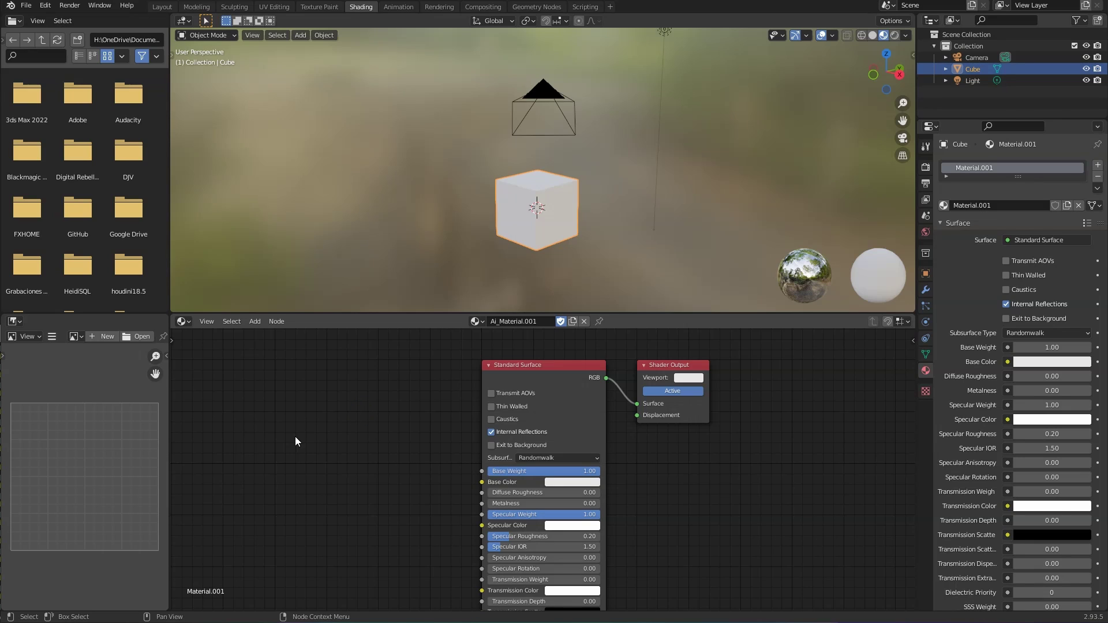
pyautogui.hotkey('shift', 'a')
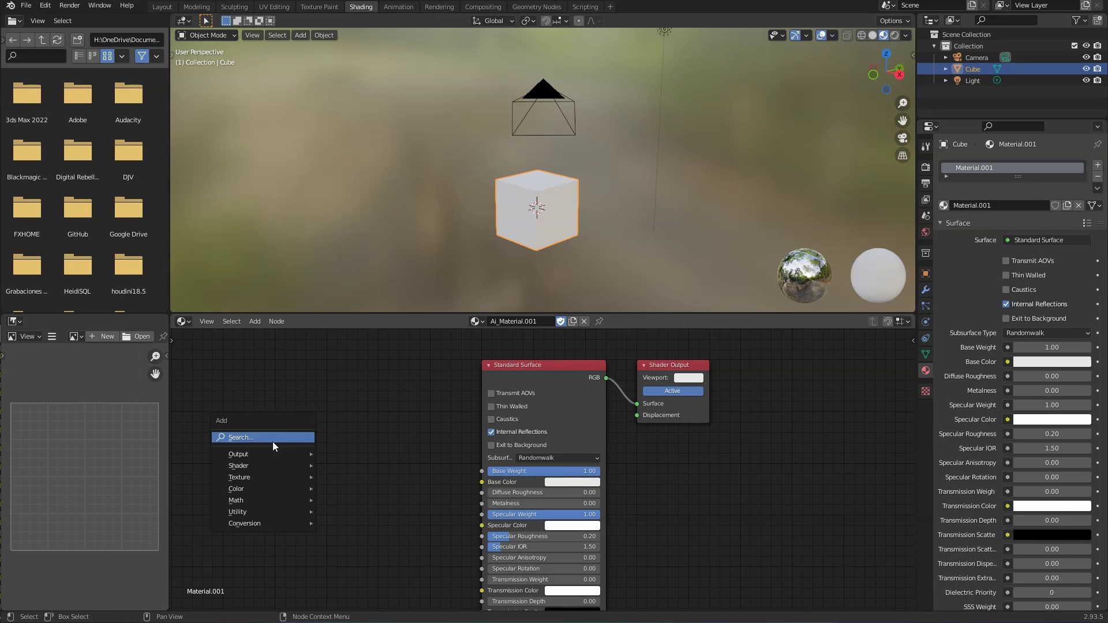
pyautogui.moveTo(261, 456)
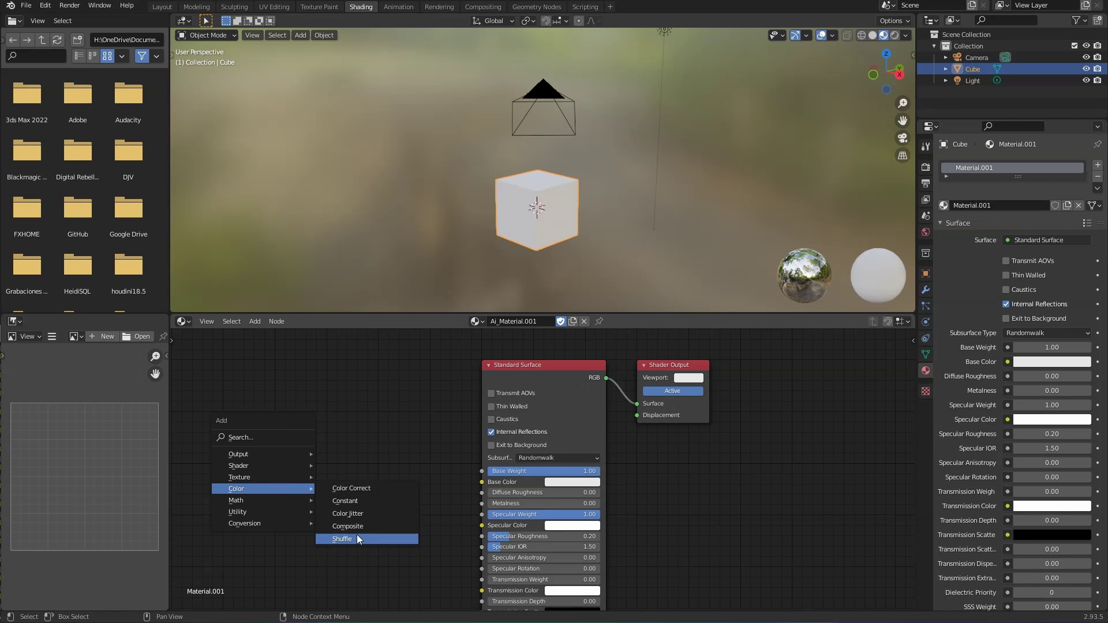
pyautogui.click(376, 492)
pyautogui.click(347, 378)
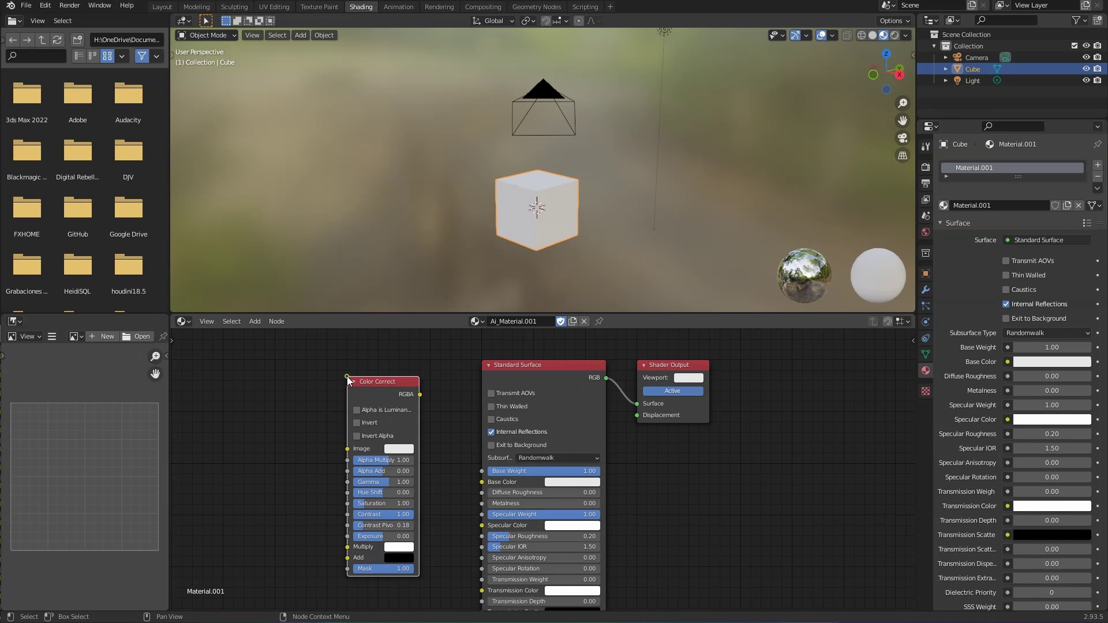
pyautogui.scroll(2, 365, 462)
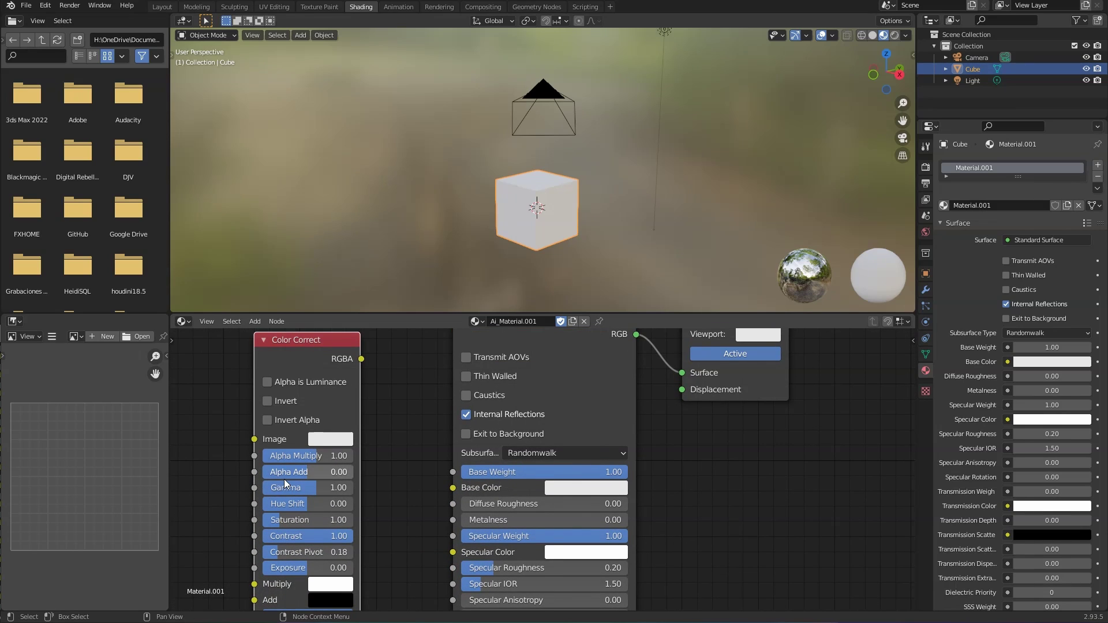
pyautogui.scroll(-3, 286, 479)
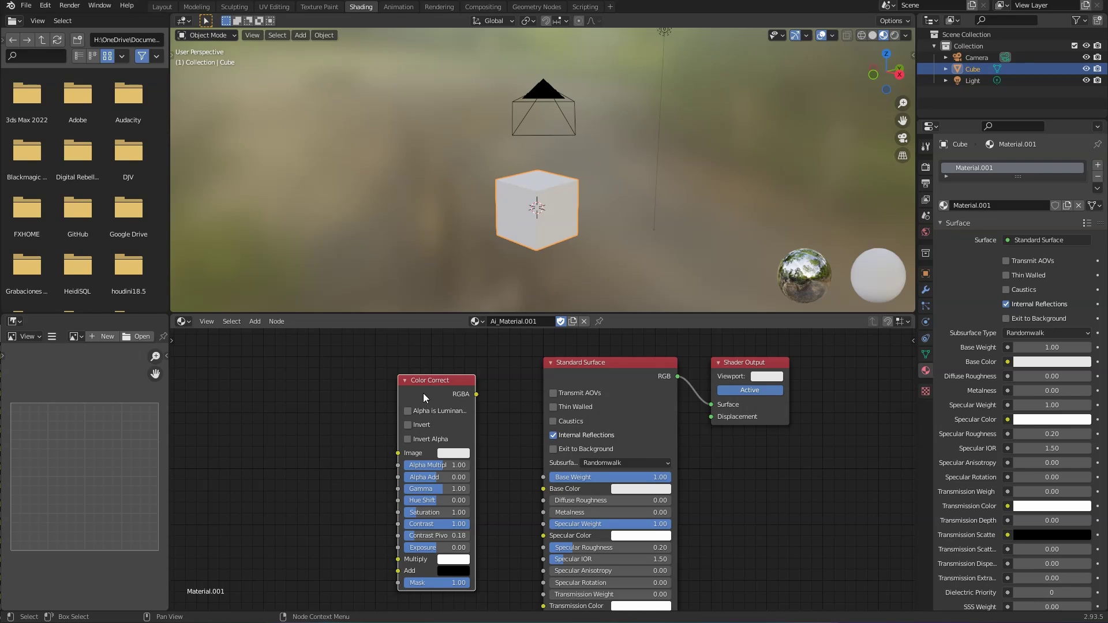
pyautogui.press('x')
pyautogui.hotkey('shift', 'a')
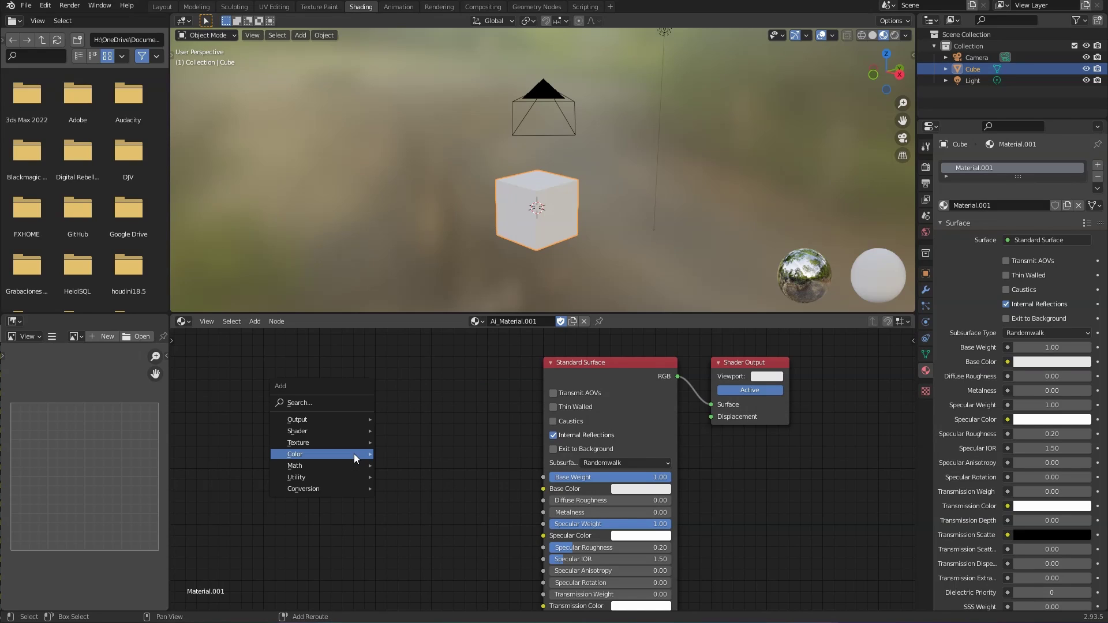
pyautogui.moveTo(354, 453)
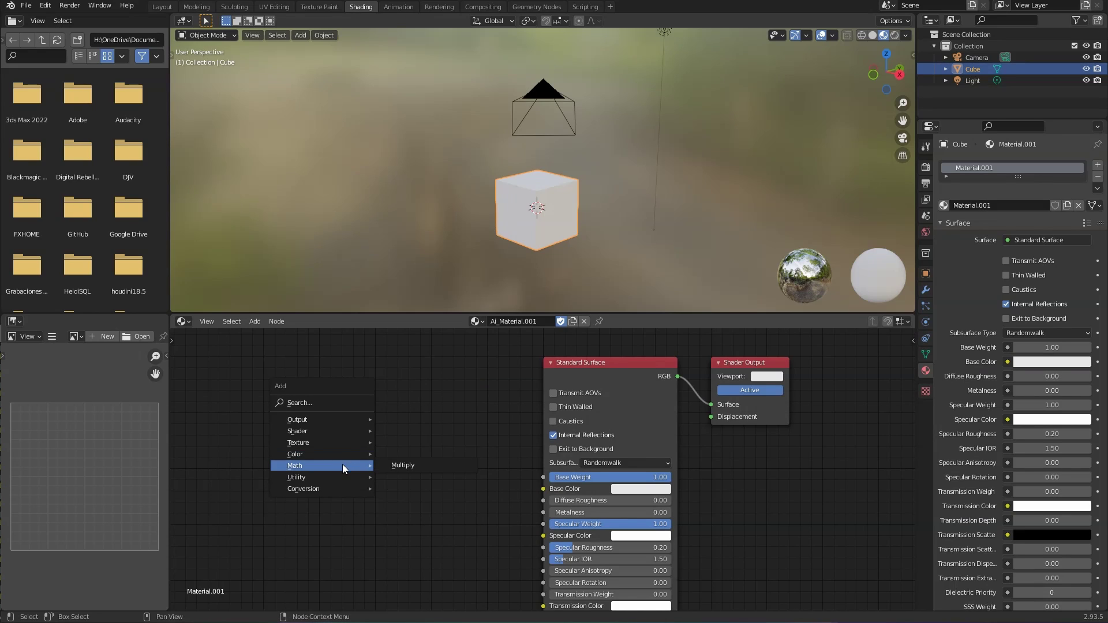
pyautogui.click(397, 464)
pyautogui.click(386, 424)
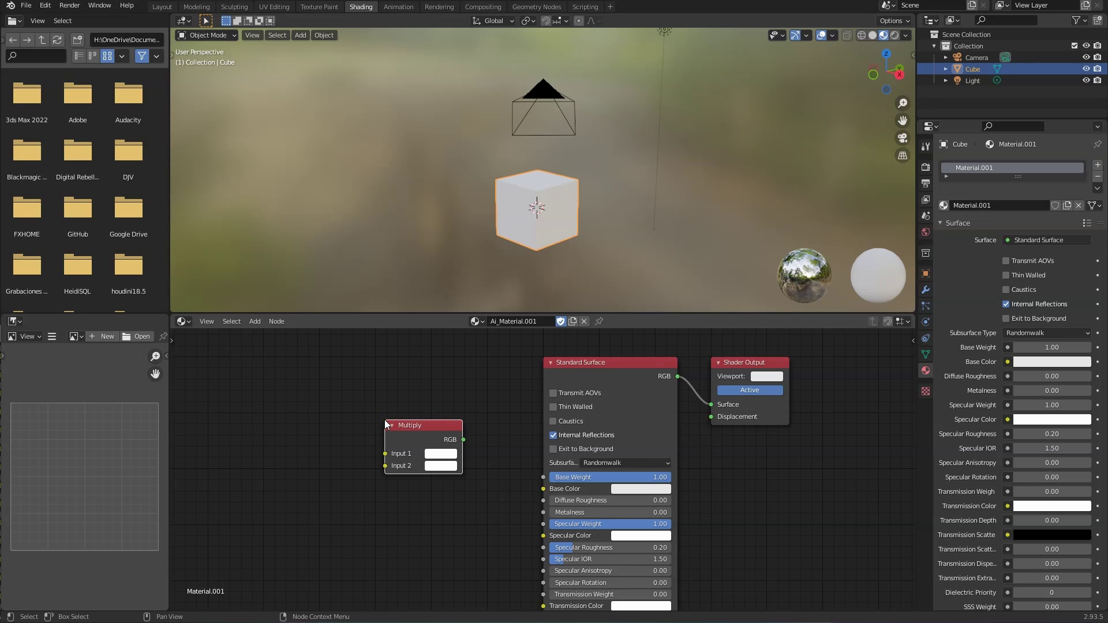
pyautogui.press('x')
pyautogui.hotkey('shift', 'a')
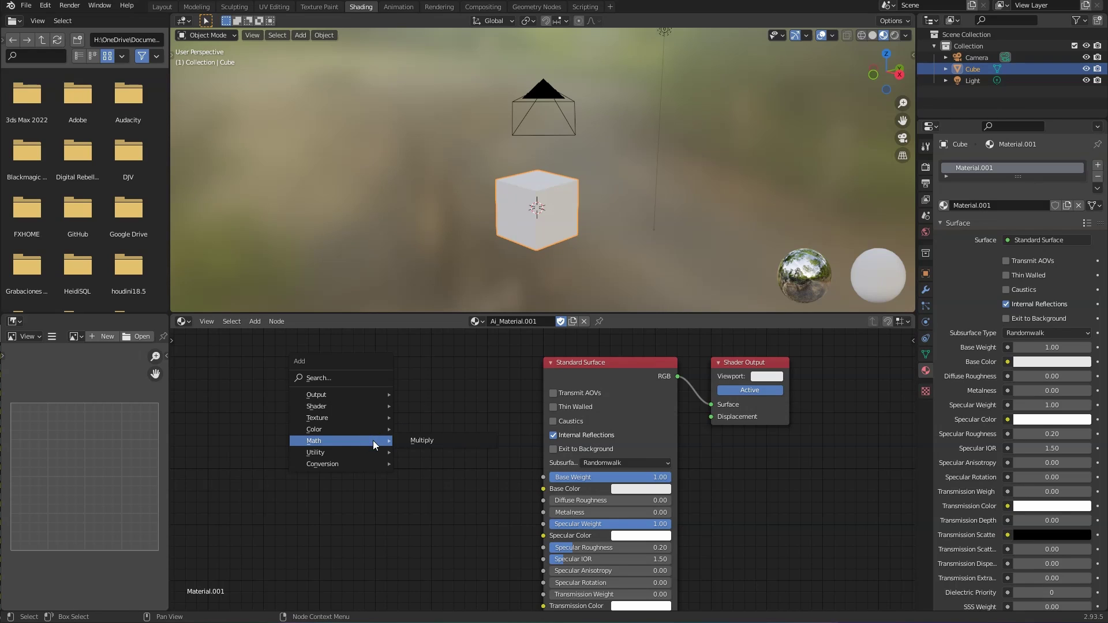
pyautogui.moveTo(334, 454)
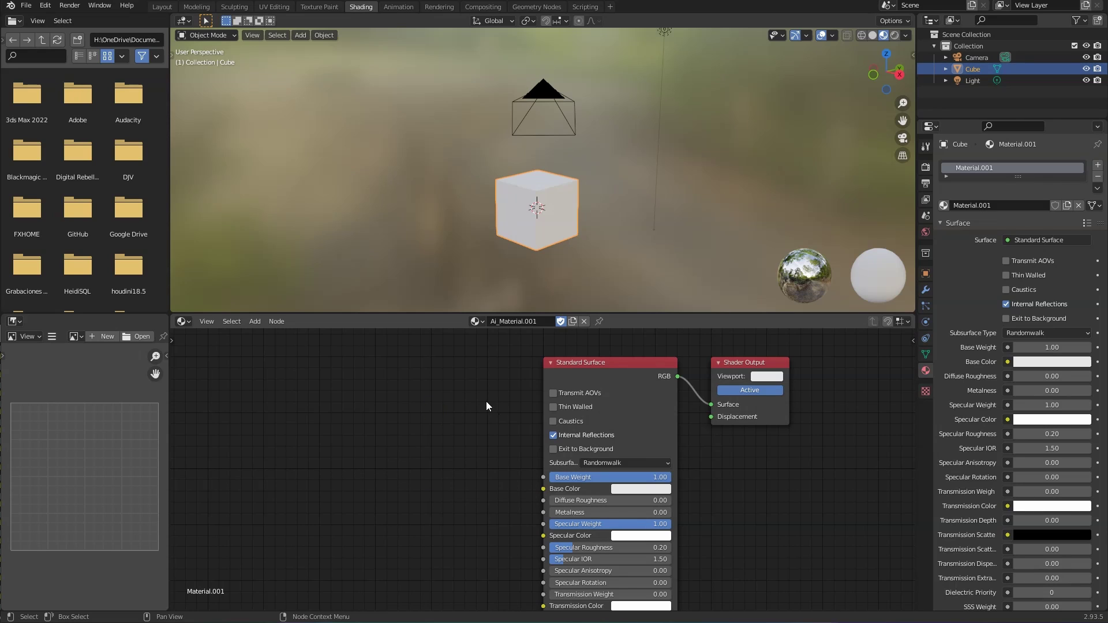
# Step: Add a mesh plane to the scene with Shift+A
pyautogui.moveTo(487, 401); pyautogui.dragTo(387, 408, button='middle')
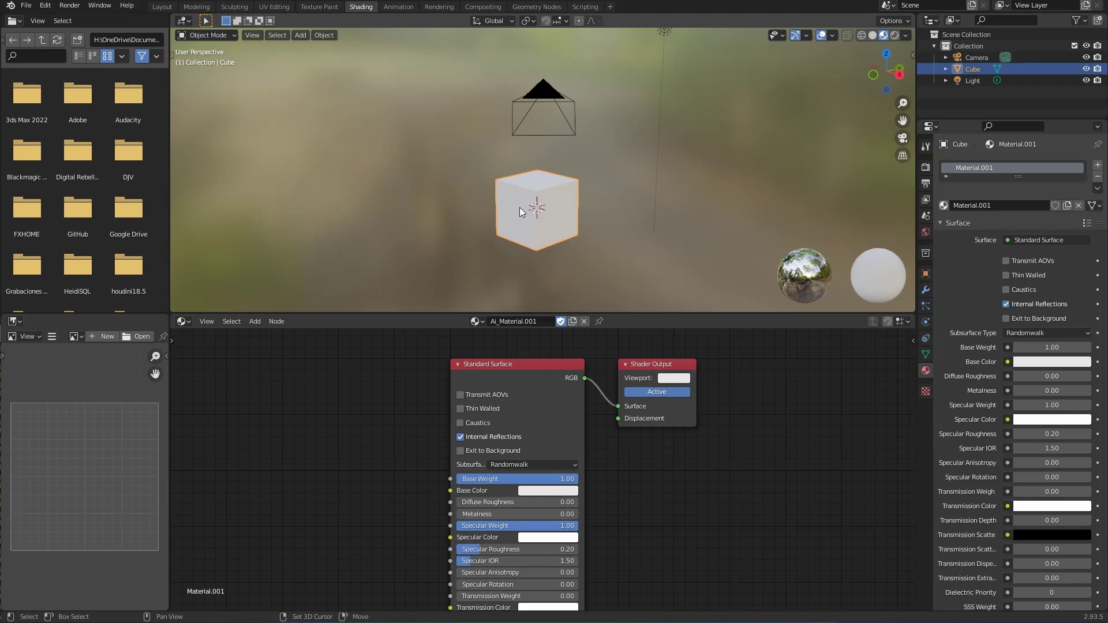
pyautogui.hotkey('shift', 'a')
pyautogui.moveTo(520, 207)
pyautogui.click(555, 208)
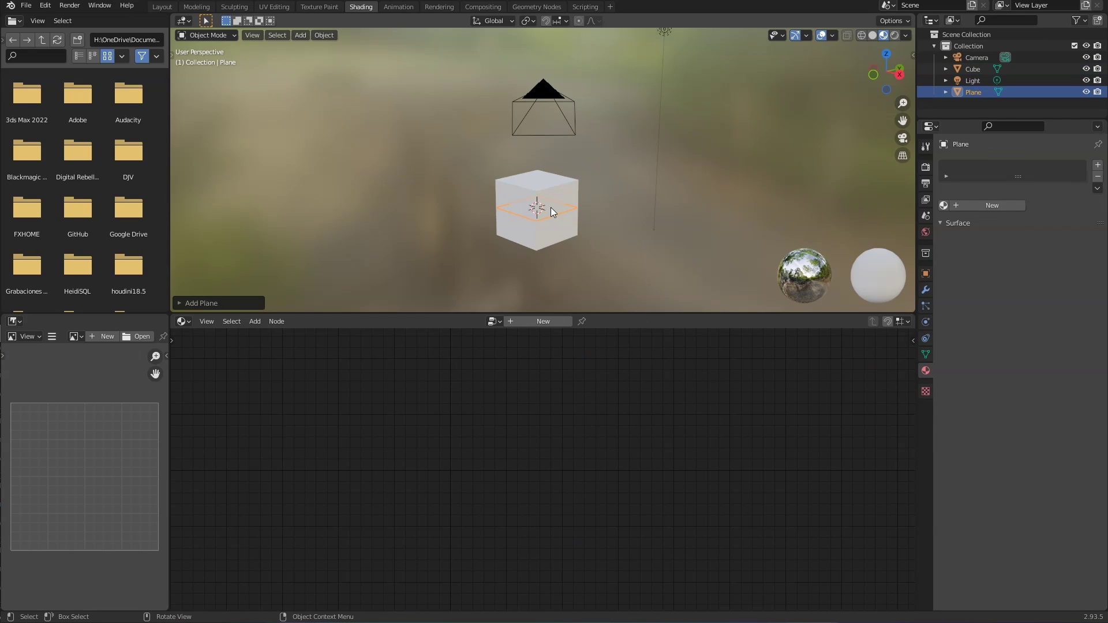
pyautogui.press('g')
pyautogui.press('z')
pyautogui.click(551, 209)
# Step: Raise the cube vertically so it sits above the plane
pyautogui.click(549, 200)
pyautogui.press('g')
pyautogui.press('z')
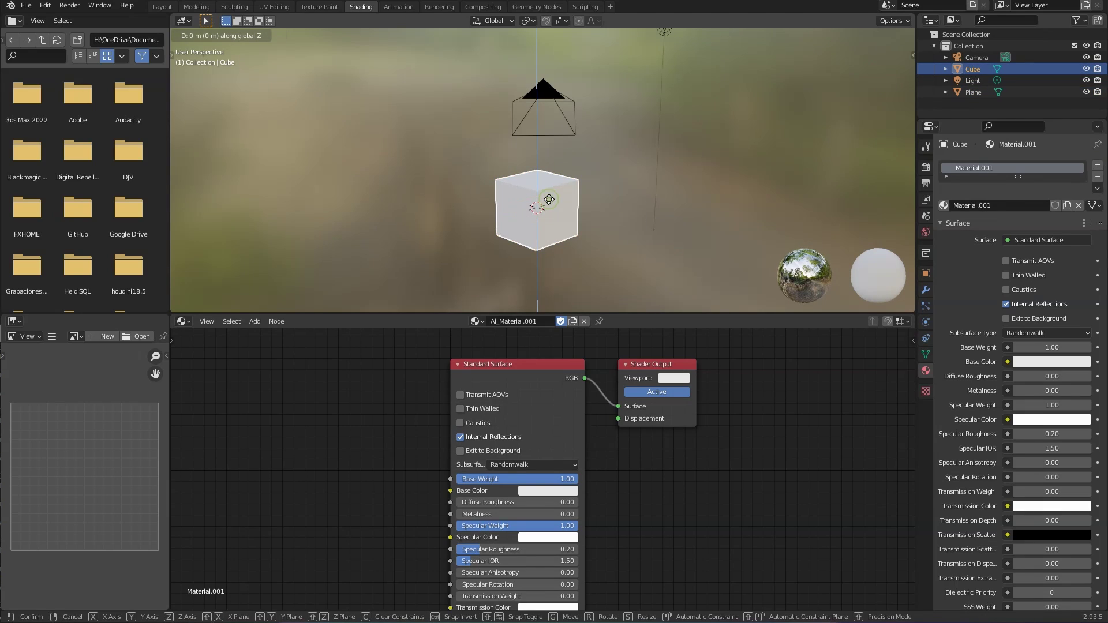
pyautogui.click(542, 164)
# Step: Scale the plane to four times its size
pyautogui.click(549, 213)
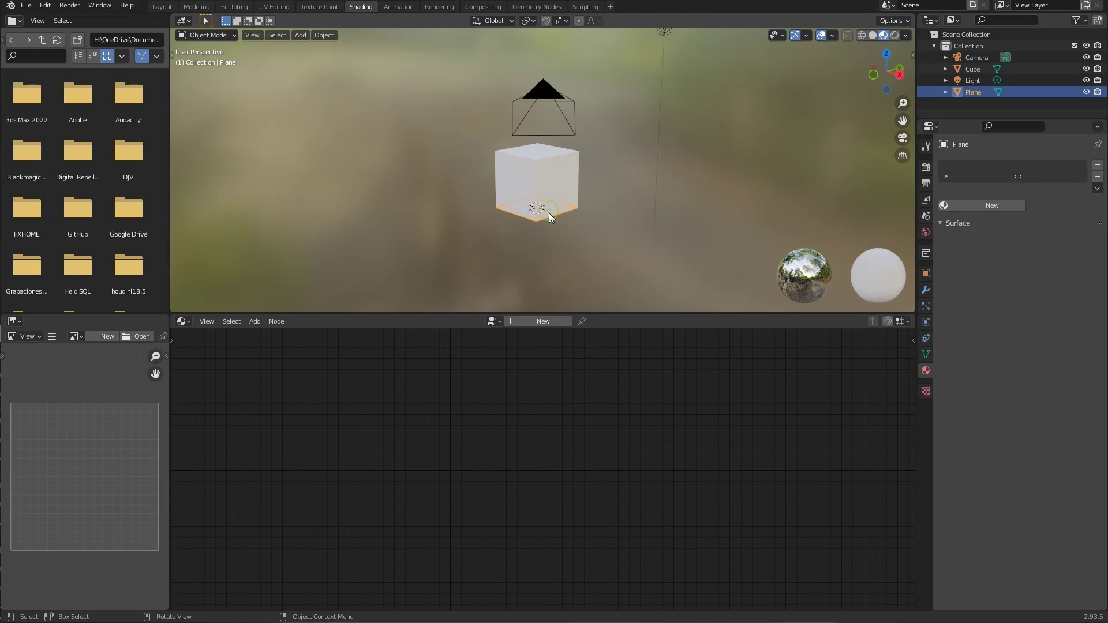
pyautogui.press('s')
pyautogui.press('4')
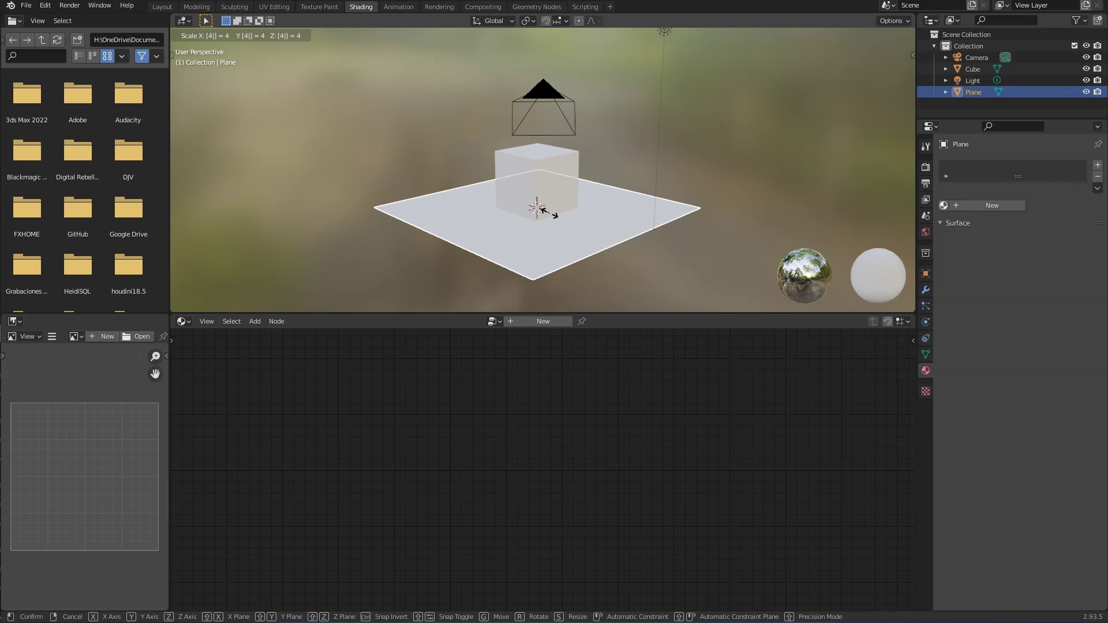
pyautogui.click(542, 211)
# Step: Orbit, zoom and pan to frame the cube and plane, then reselect the plane
pyautogui.moveTo(552, 213); pyautogui.dragTo(511, 179, button='middle')
pyautogui.moveTo(545, 172); pyautogui.dragTo(472, 171, button='middle')
pyautogui.scroll(-2, 528, 173)
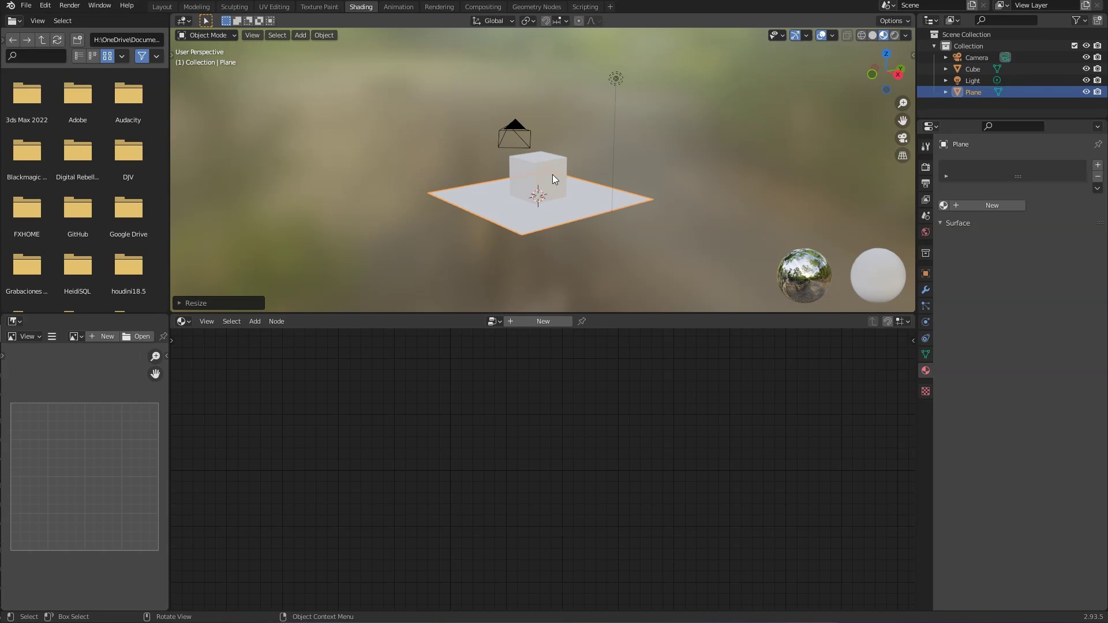
pyautogui.keyDown('shift'); pyautogui.moveTo(577, 174); pyautogui.dragTo(546, 199, button='middle'); pyautogui.keyUp('shift')
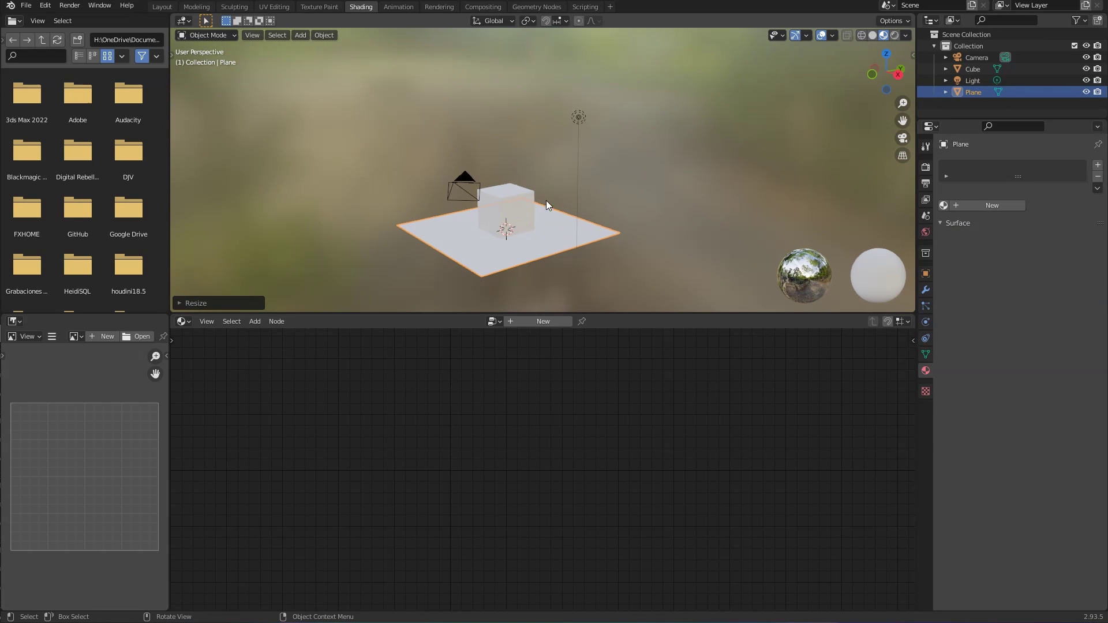
pyautogui.click(514, 197)
pyautogui.click(505, 255)
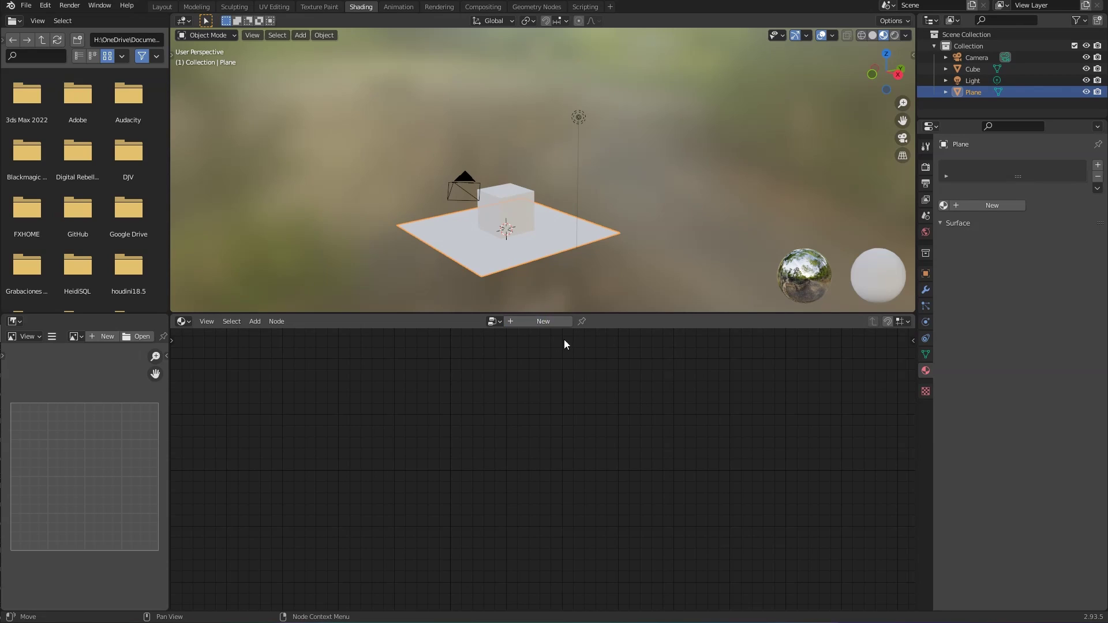
pyautogui.moveTo(595, 462); pyautogui.dragTo(578, 443, button='middle')
pyautogui.scroll(3, 578, 443)
# Step: Create a new Standard Surface material, Material.002, for the plane and frame its nodes
pyautogui.click(993, 202)
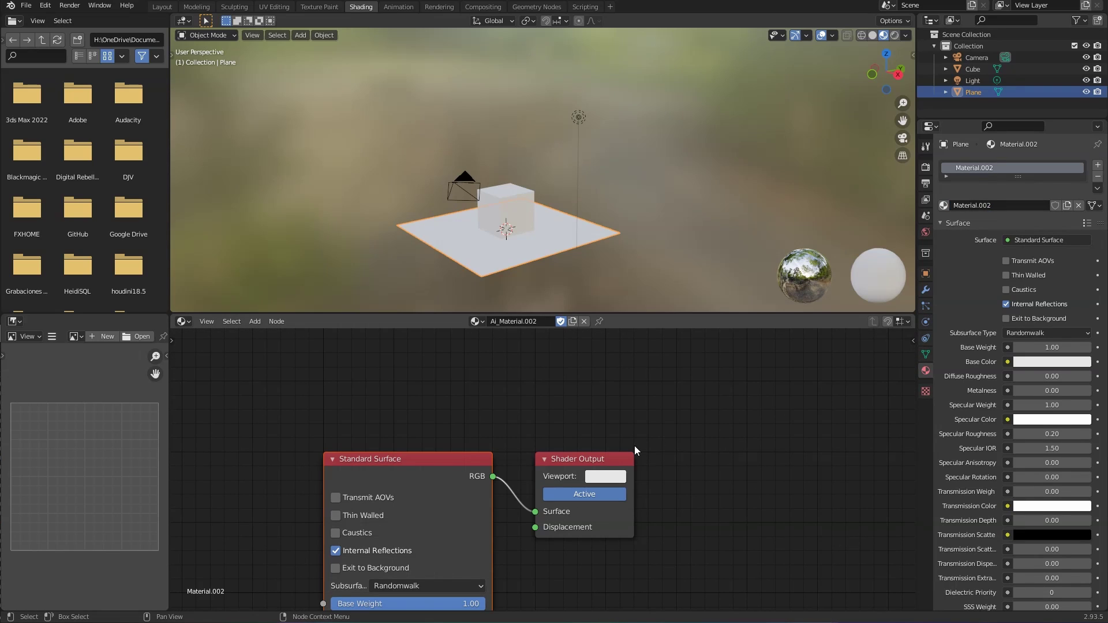
pyautogui.moveTo(580, 435); pyautogui.dragTo(702, 335, button='middle')
pyautogui.scroll(-2, 736, 451)
pyautogui.scroll(2, 714, 456)
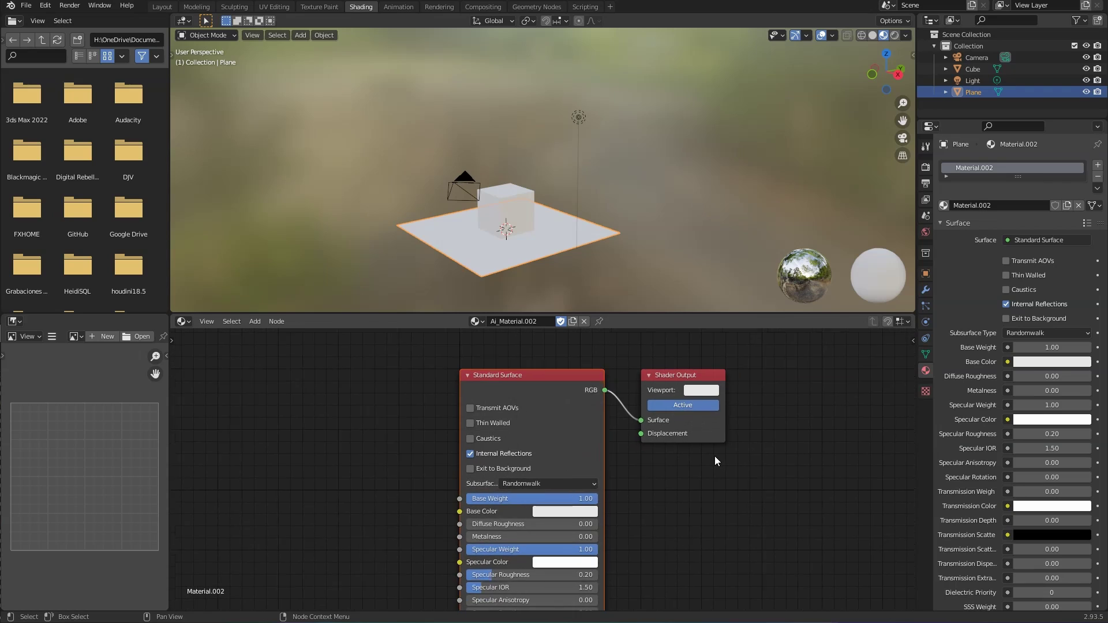
pyautogui.moveTo(710, 456); pyautogui.dragTo(583, 465, button='middle')
pyautogui.scroll(3, 614, 464)
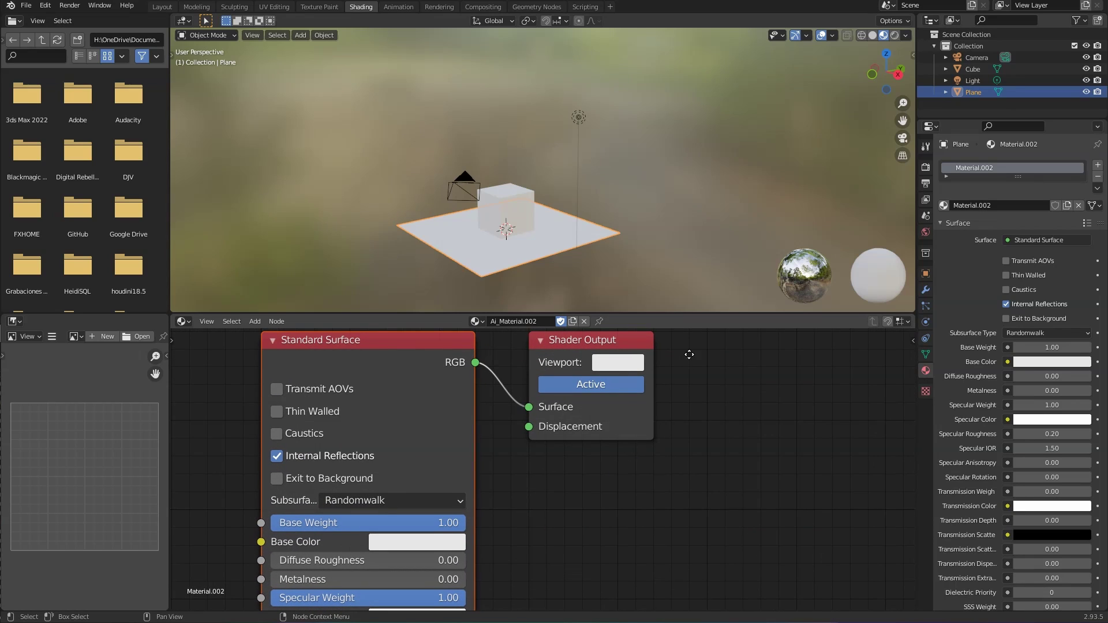
pyautogui.moveTo(690, 354); pyautogui.dragTo(716, 386, button='middle')
pyautogui.click(674, 368)
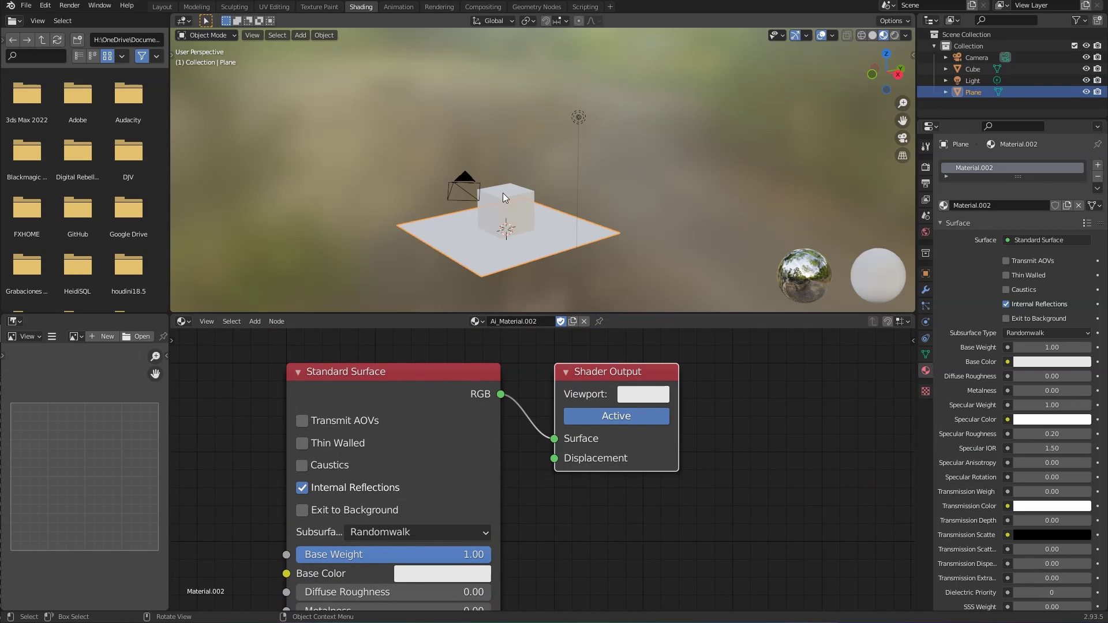
pyautogui.click(438, 383)
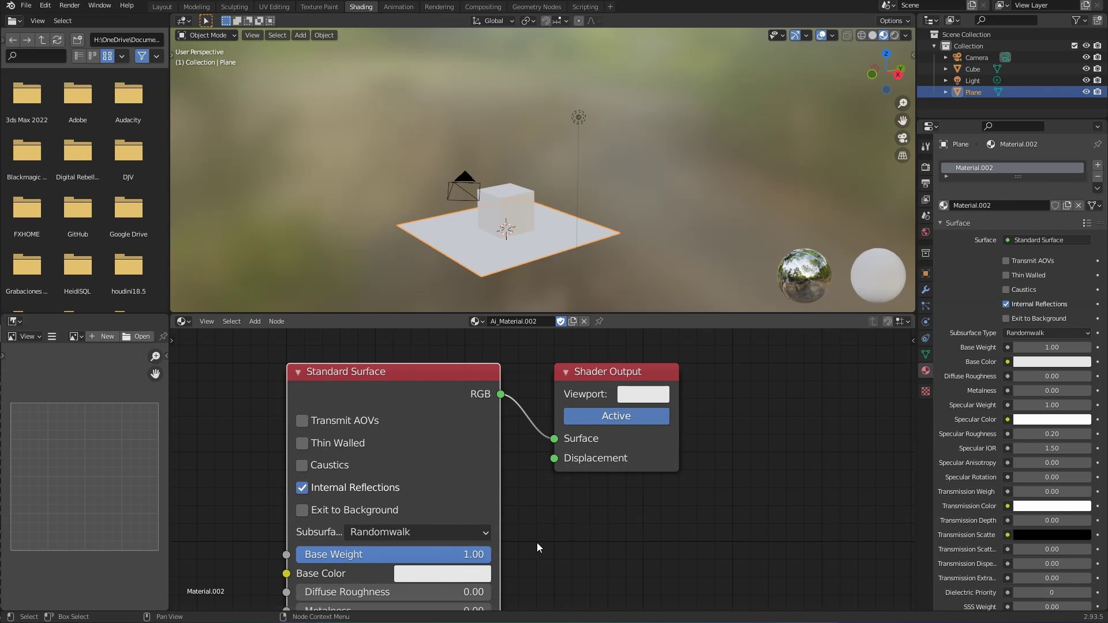
# Step: Set the Shader Output viewport colour to pink (H 0.969, S 0.819, V 0.800)
pyautogui.moveTo(587, 504); pyautogui.dragTo(686, 508, button='middle')
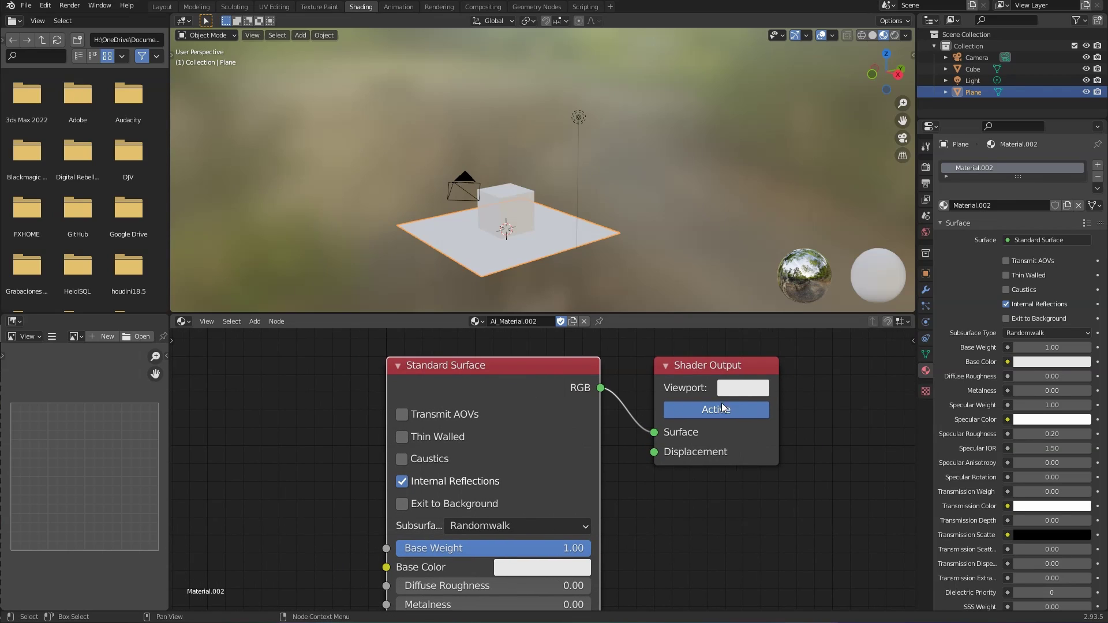
pyautogui.click(735, 388)
pyautogui.moveTo(796, 200); pyautogui.dragTo(802, 228)
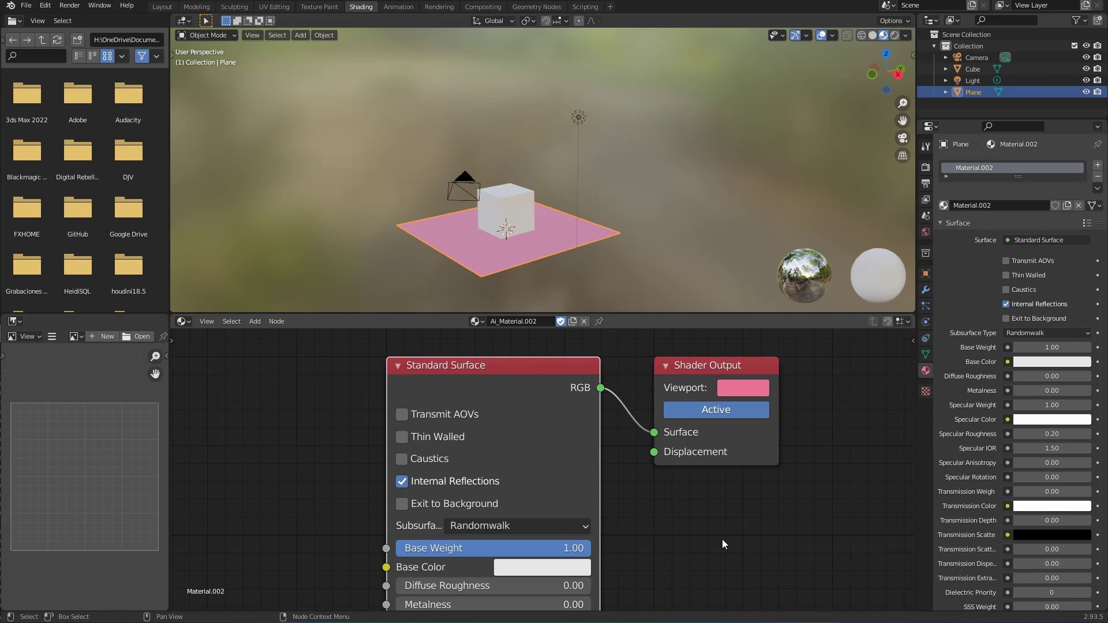
pyautogui.moveTo(700, 534); pyautogui.dragTo(686, 512, button='middle')
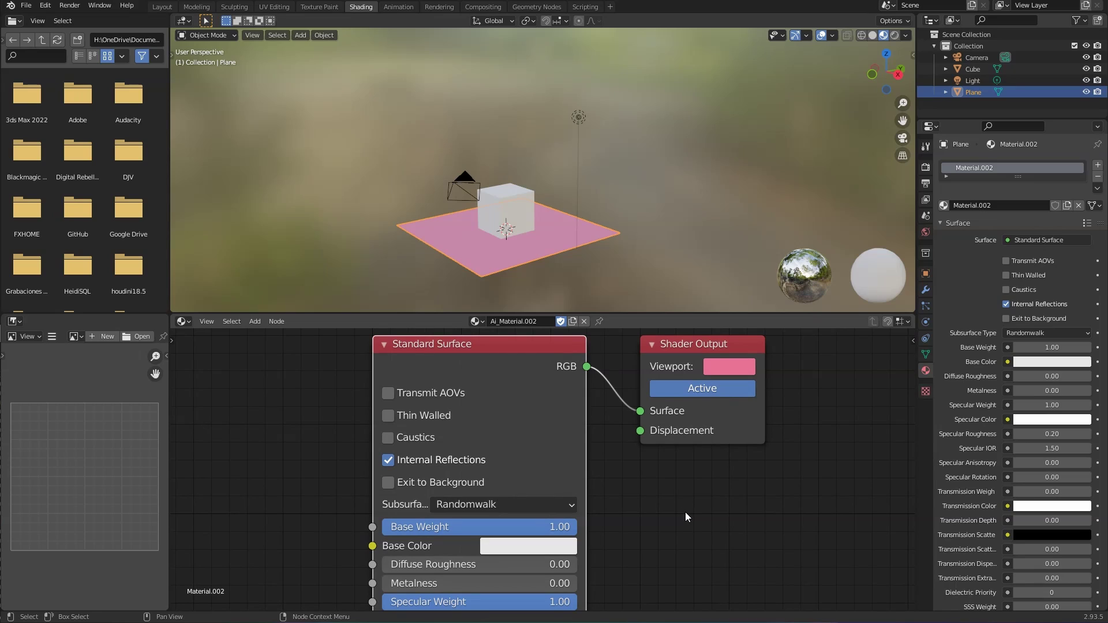
pyautogui.scroll(-2, 644, 515)
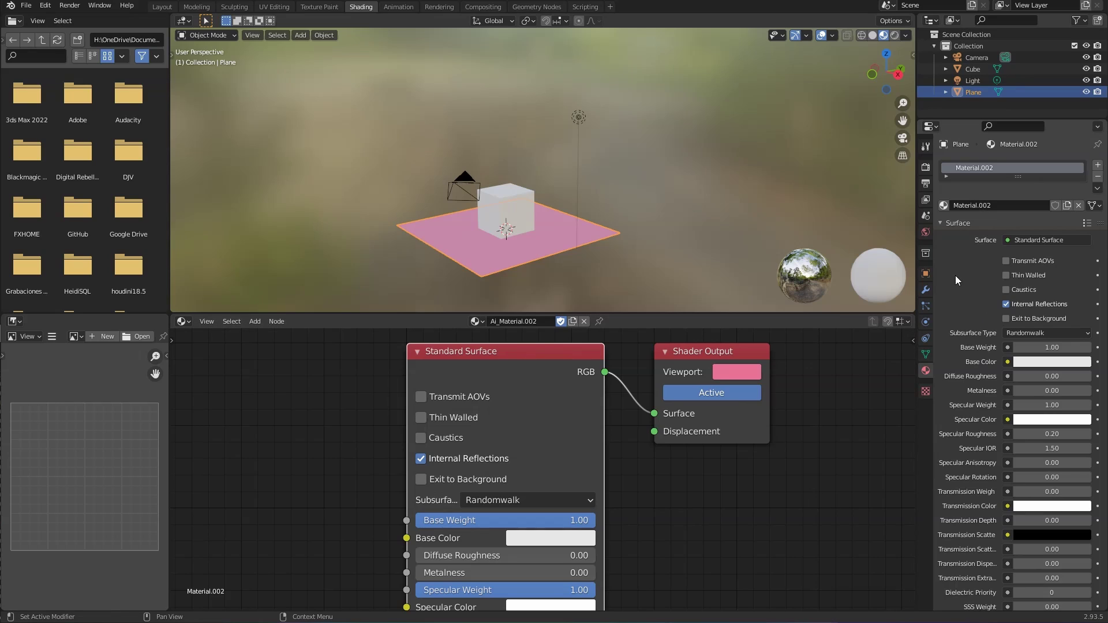
# Step: View through the scene camera with Numpad 0, inspect the camera's settings, then deselect everything
pyautogui.click(508, 211)
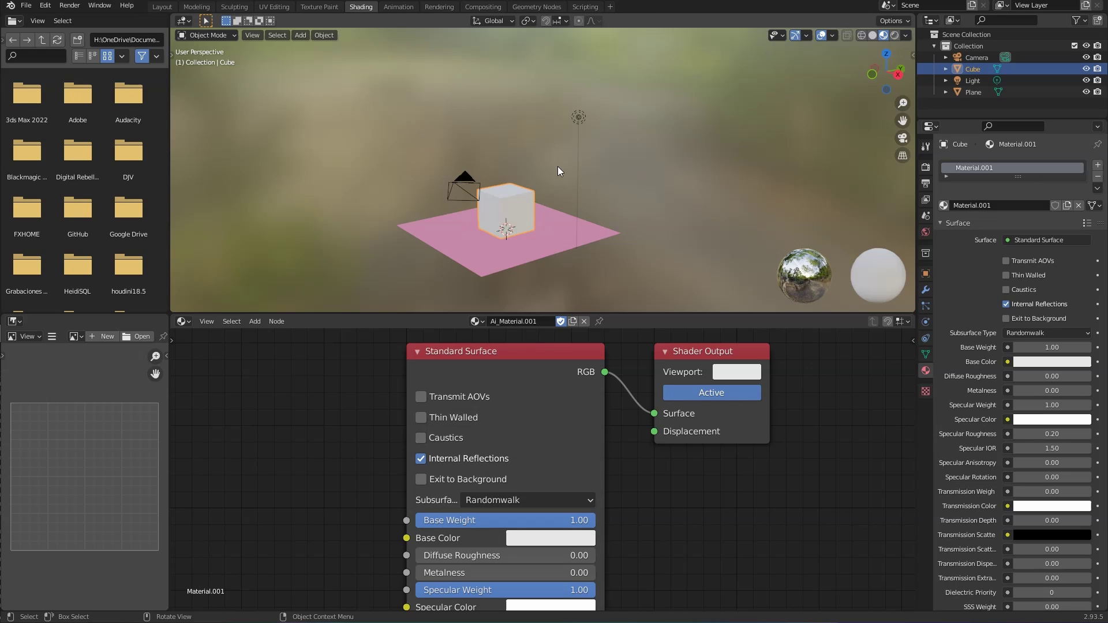
pyautogui.press('KP_0')
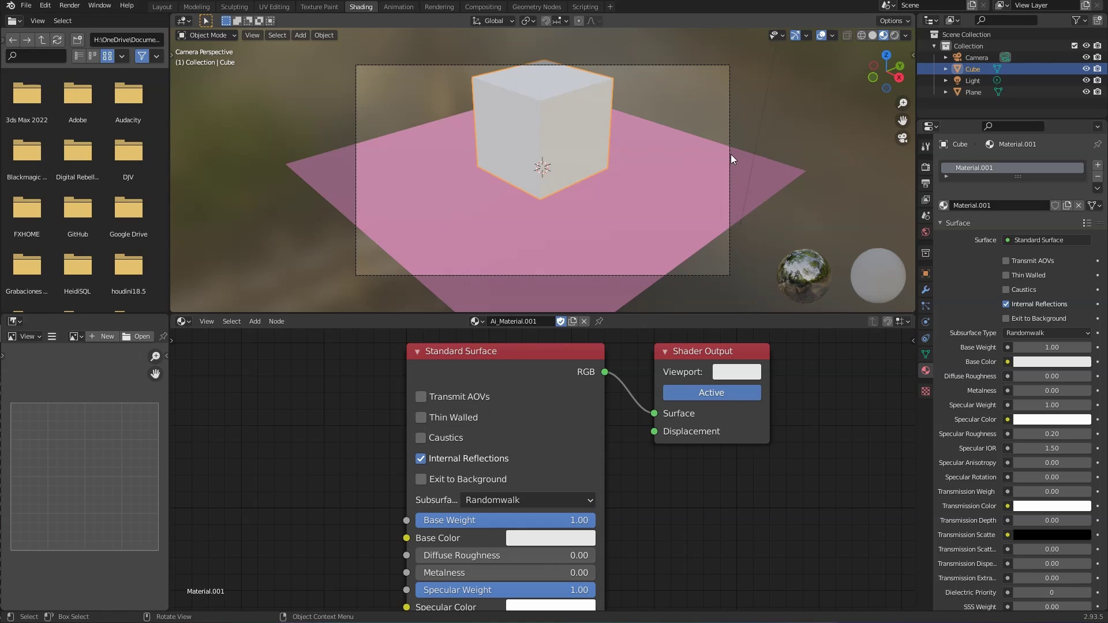
pyautogui.click(728, 130)
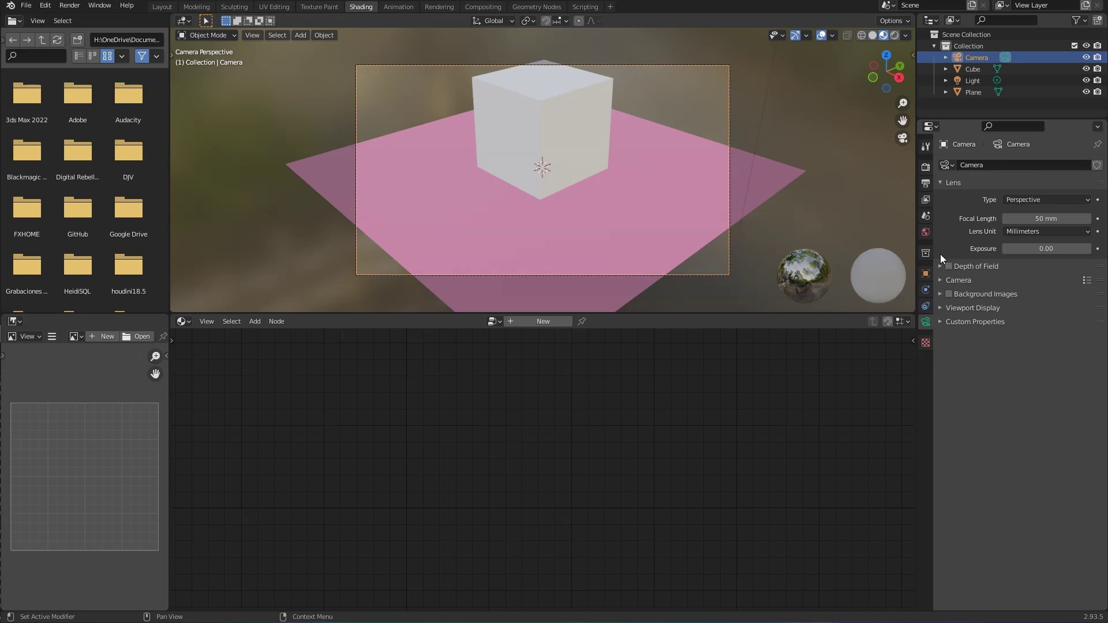
pyautogui.click(940, 279)
pyautogui.click(940, 279)
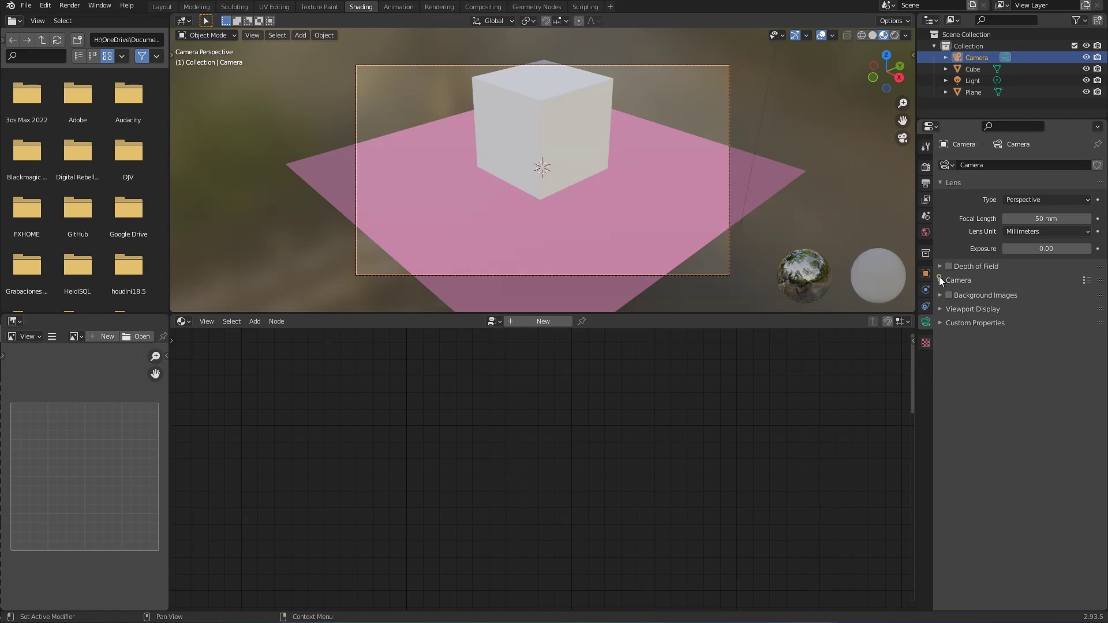
pyautogui.click(524, 139)
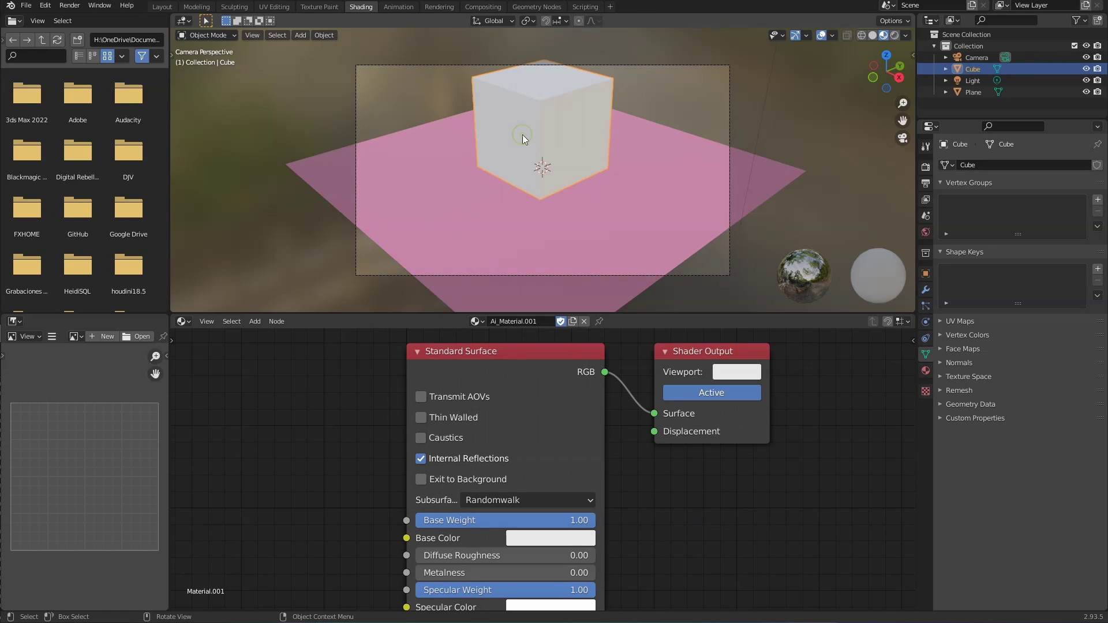
pyautogui.click(709, 104)
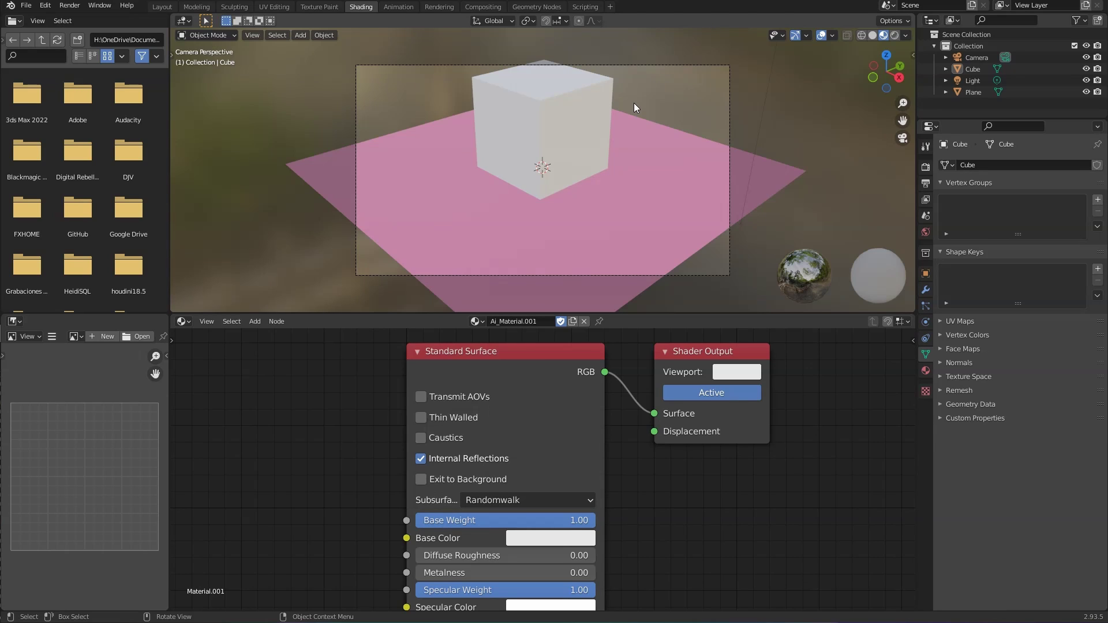
# Step: Save the scene as test-arnold.blend in the X:\arnold folder
pyautogui.hotkey('ctrl', 's')
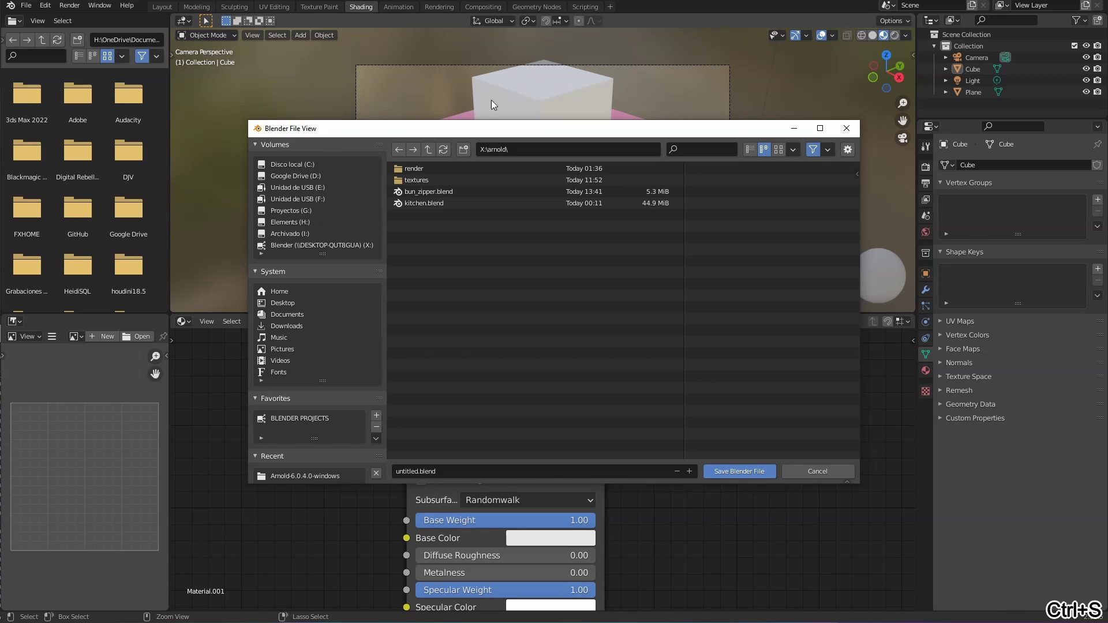
pyautogui.click(489, 470)
pyautogui.write('test')
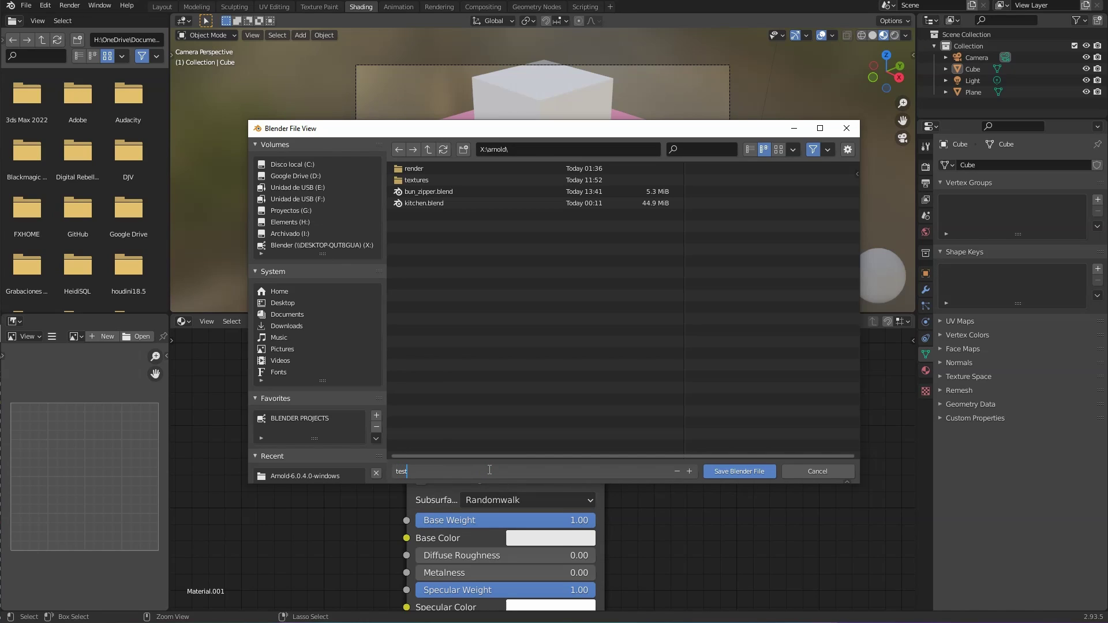
pyautogui.write('-arnold')
pyautogui.press('Return')
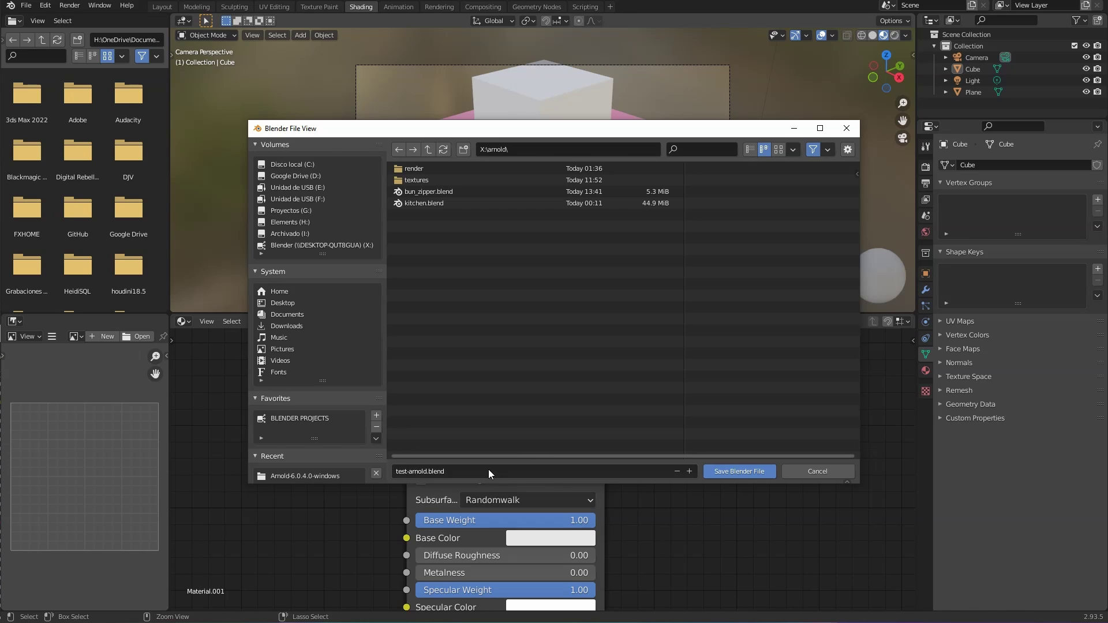
pyautogui.click(729, 471)
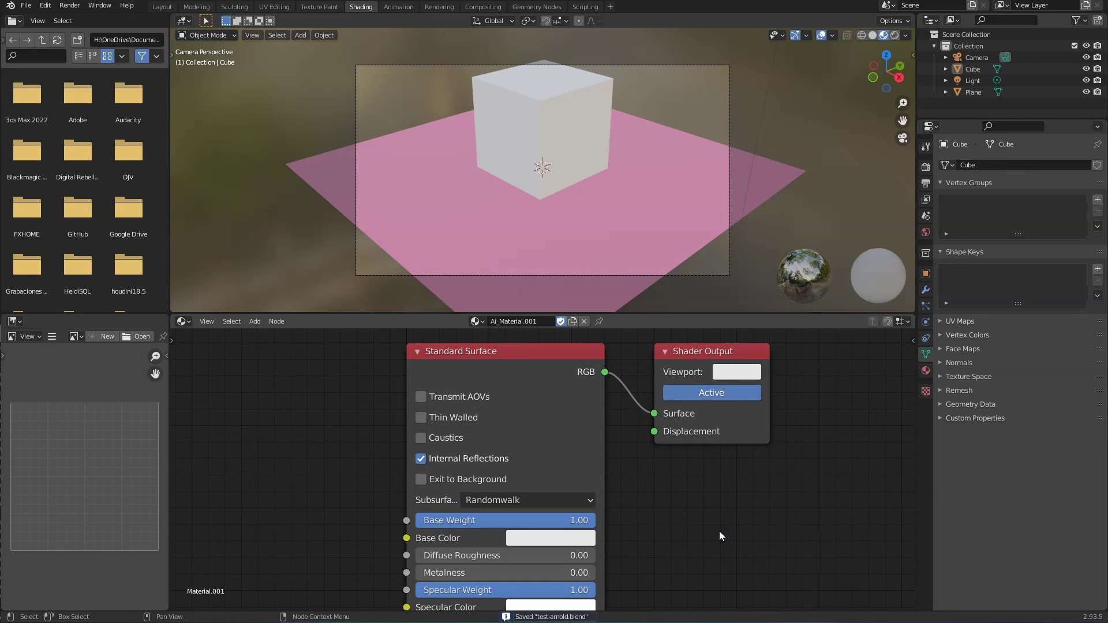
# Step: Render the cube on the plane with Arnold, check the log in the system console, and select the cube
pyautogui.press('F12')
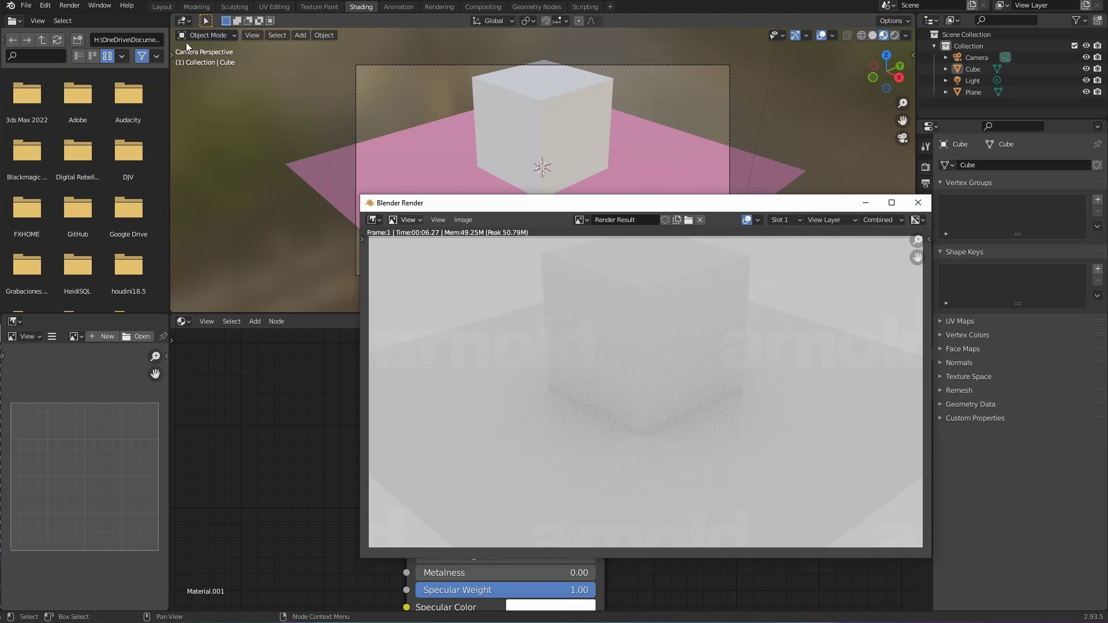
pyautogui.click(92, 7)
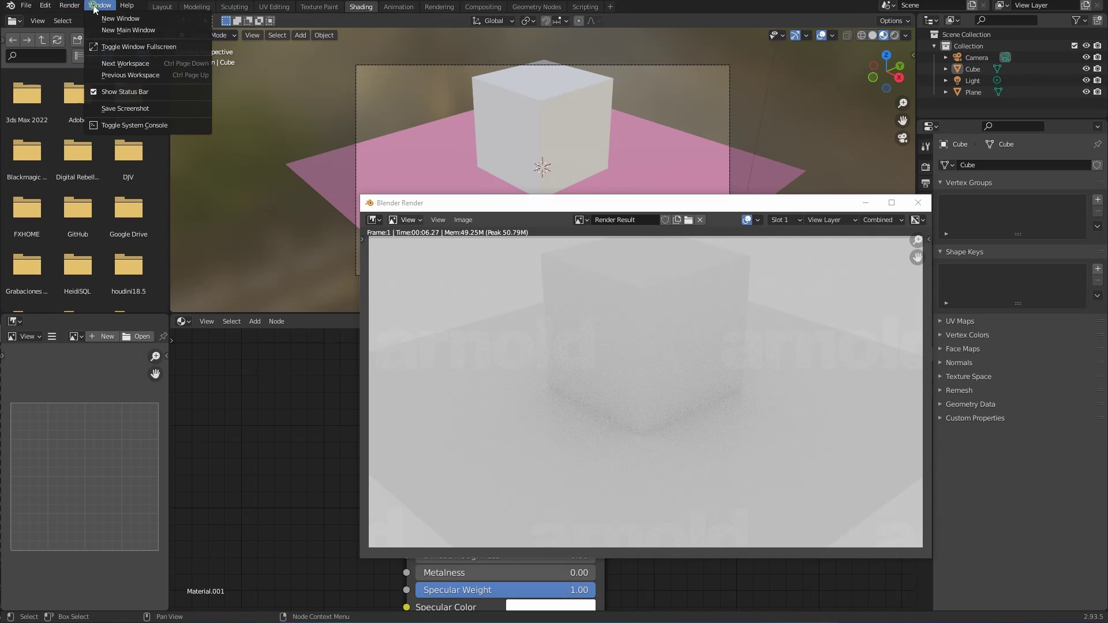
pyautogui.click(101, 6)
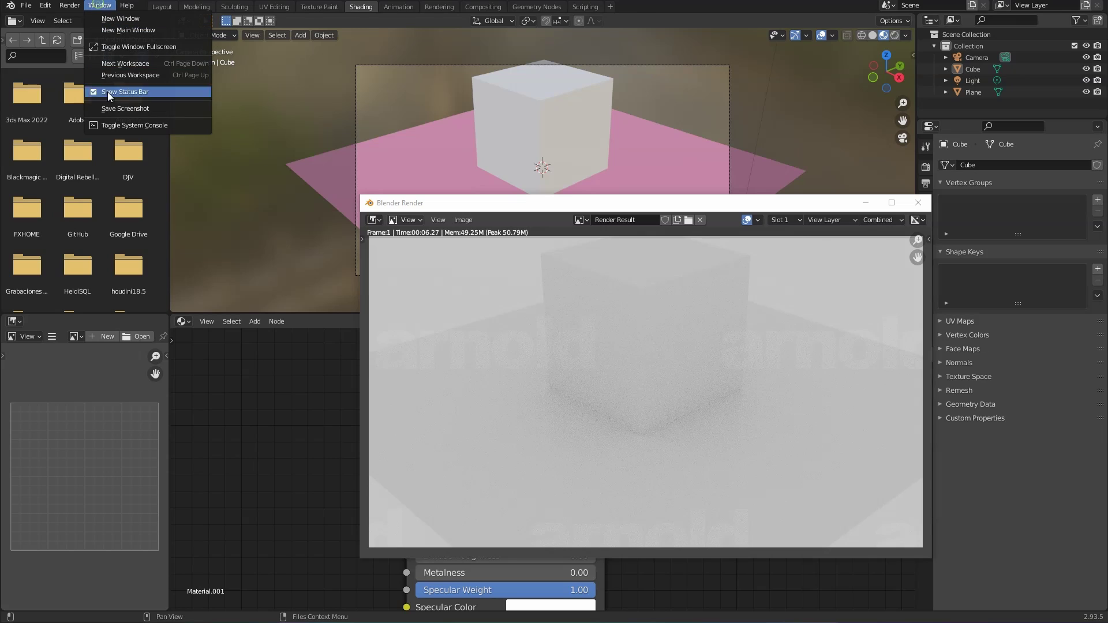
pyautogui.click(118, 125)
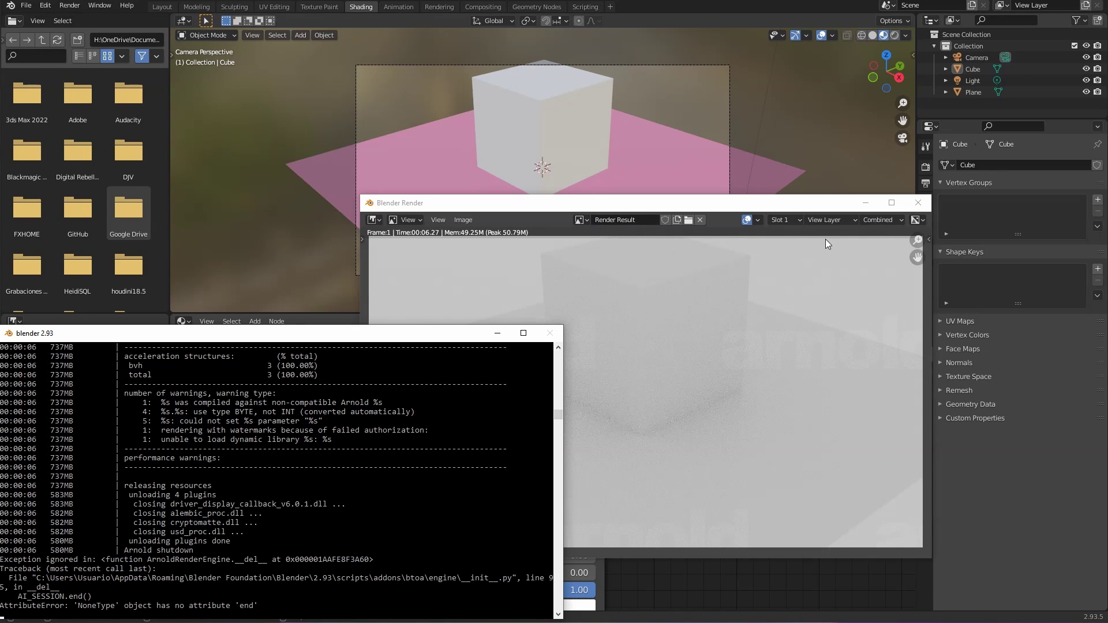
pyautogui.click(764, 209)
pyautogui.moveTo(736, 209); pyautogui.dragTo(407, 271)
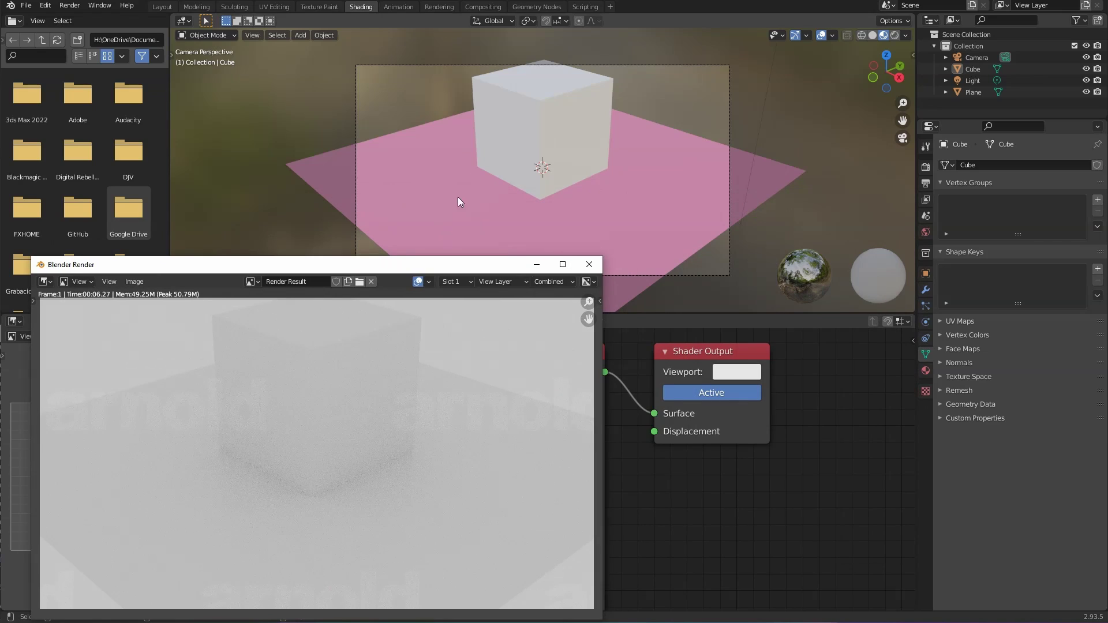
pyautogui.click(508, 111)
# Step: Subdivide the cube to level 3 and shade it smooth into a sphere
pyautogui.hotkey('ctrl', '1')
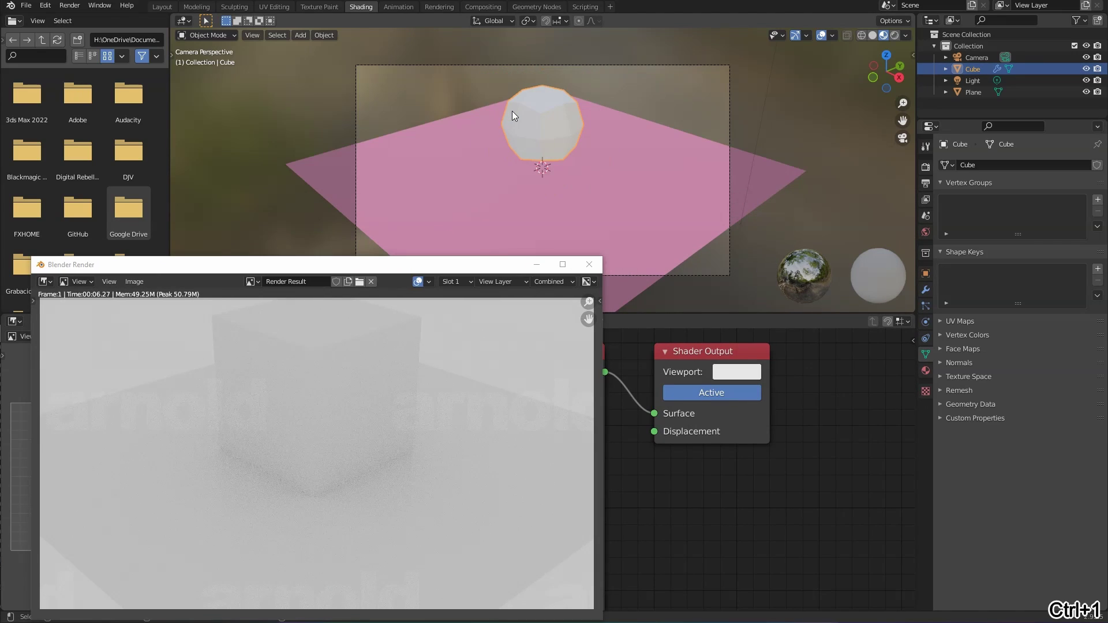
pyautogui.hotkey('ctrl', '2')
pyautogui.hotkey('ctrl', '3')
pyautogui.rightClick(563, 121)
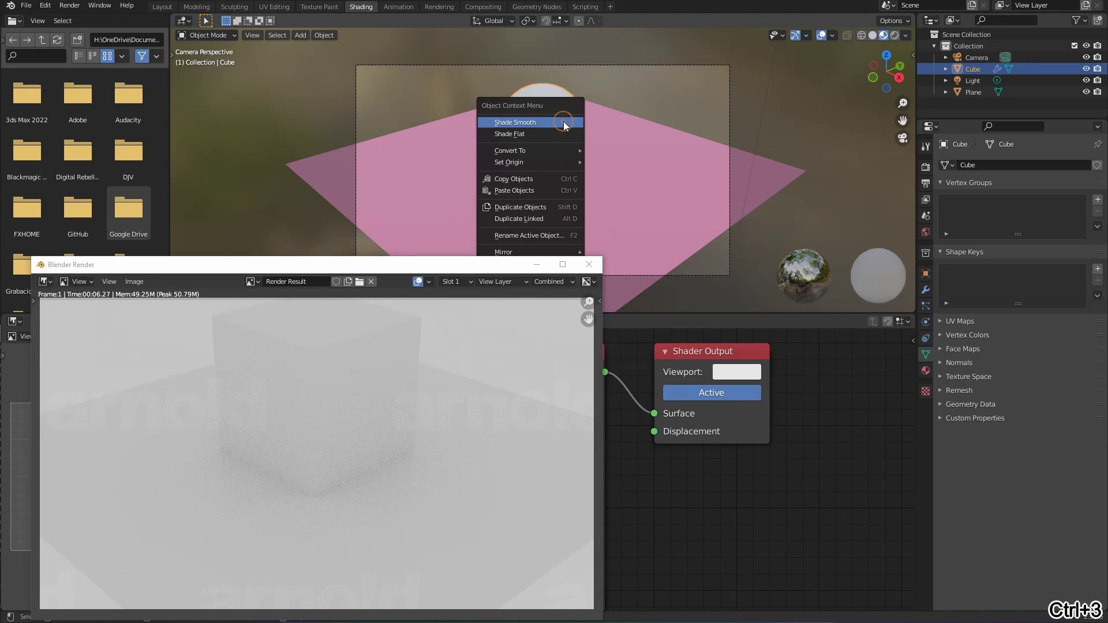
pyautogui.click(563, 121)
# Step: Close the render result window and set the sphere's base colour to red
pyautogui.click(538, 126)
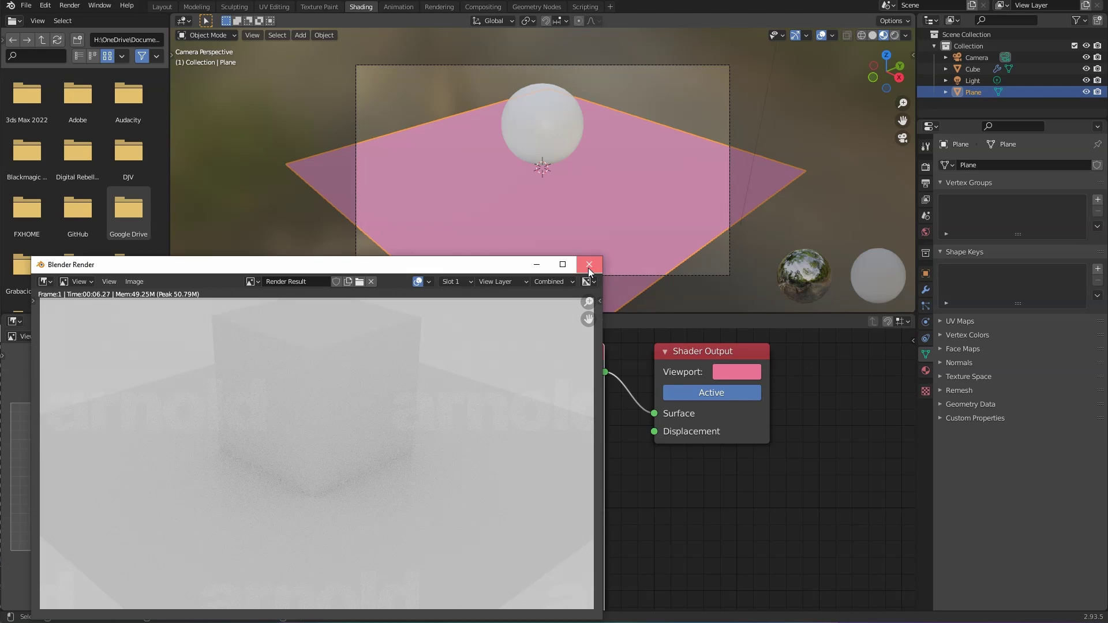
pyautogui.click(589, 264)
pyautogui.click(562, 123)
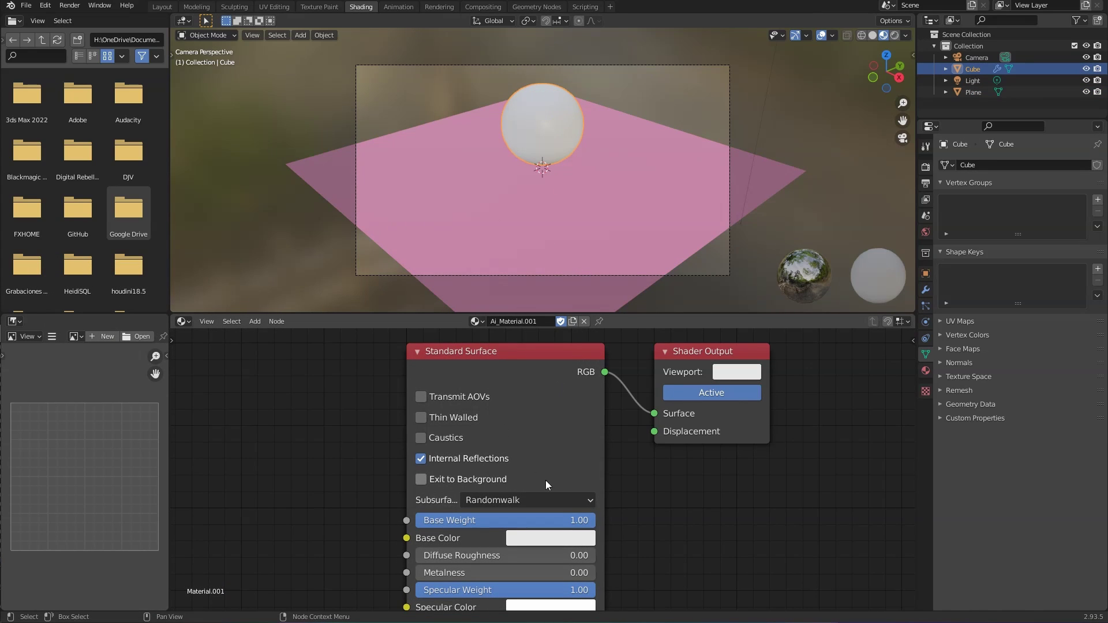
pyautogui.click(558, 539)
pyautogui.moveTo(582, 373); pyautogui.dragTo(577, 439)
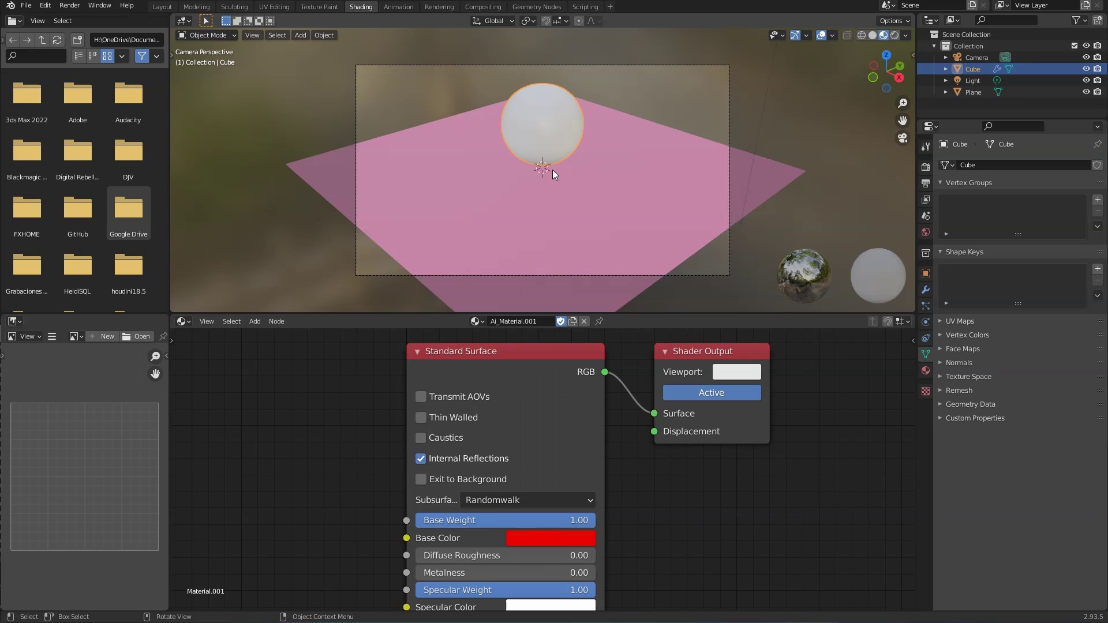
# Step: Set the ground plane's base colour to light grey and show the World settings
pyautogui.click(537, 210)
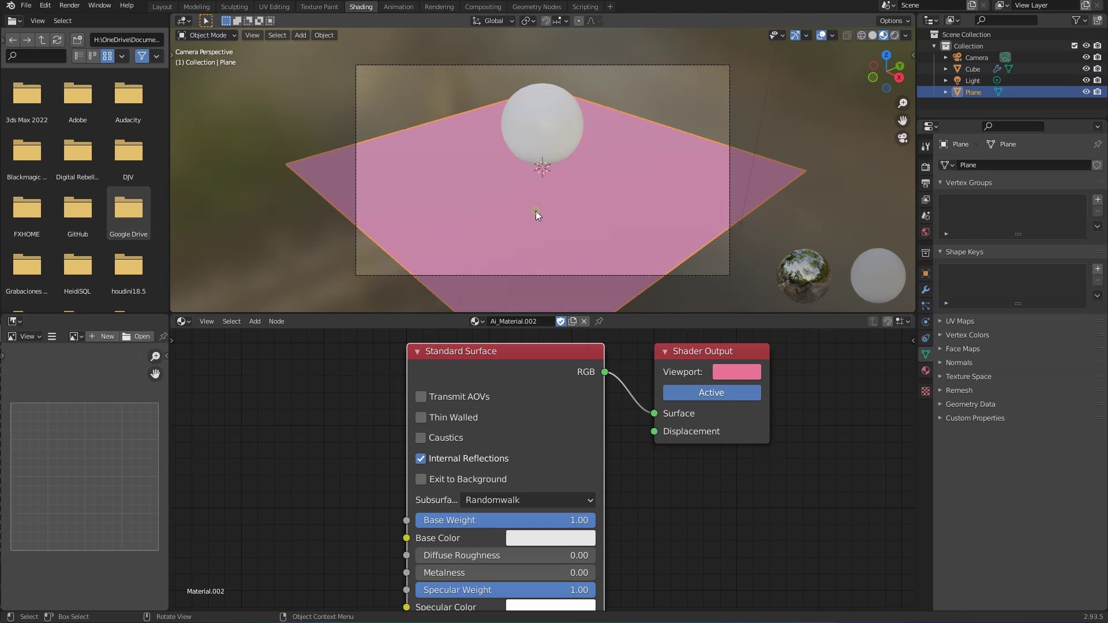
pyautogui.click(544, 539)
pyautogui.moveTo(650, 333); pyautogui.dragTo(650, 344)
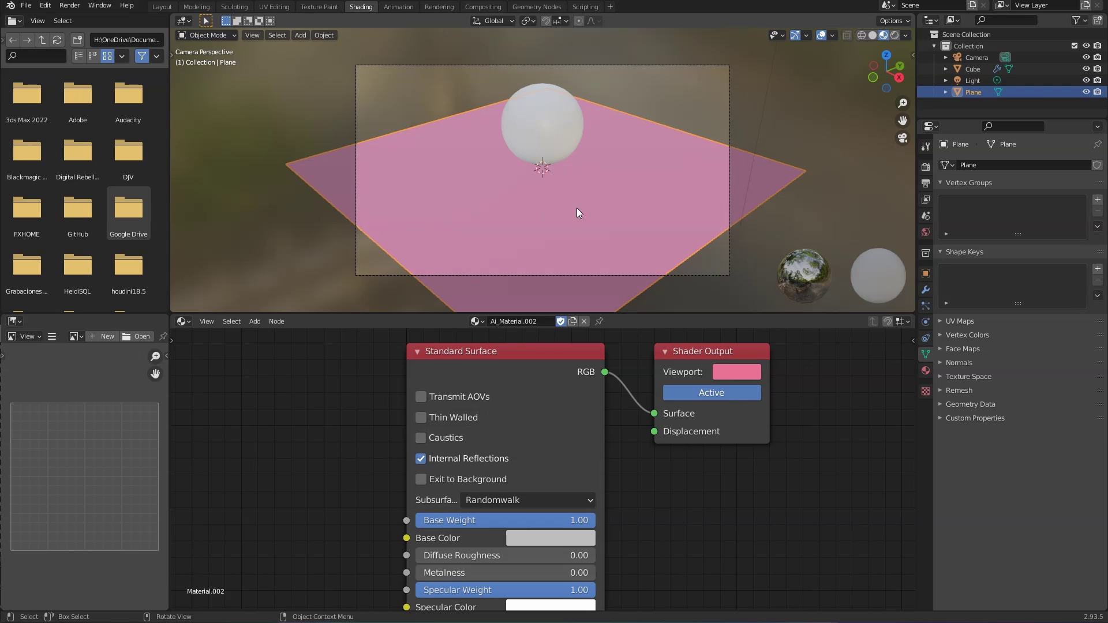
pyautogui.click(926, 232)
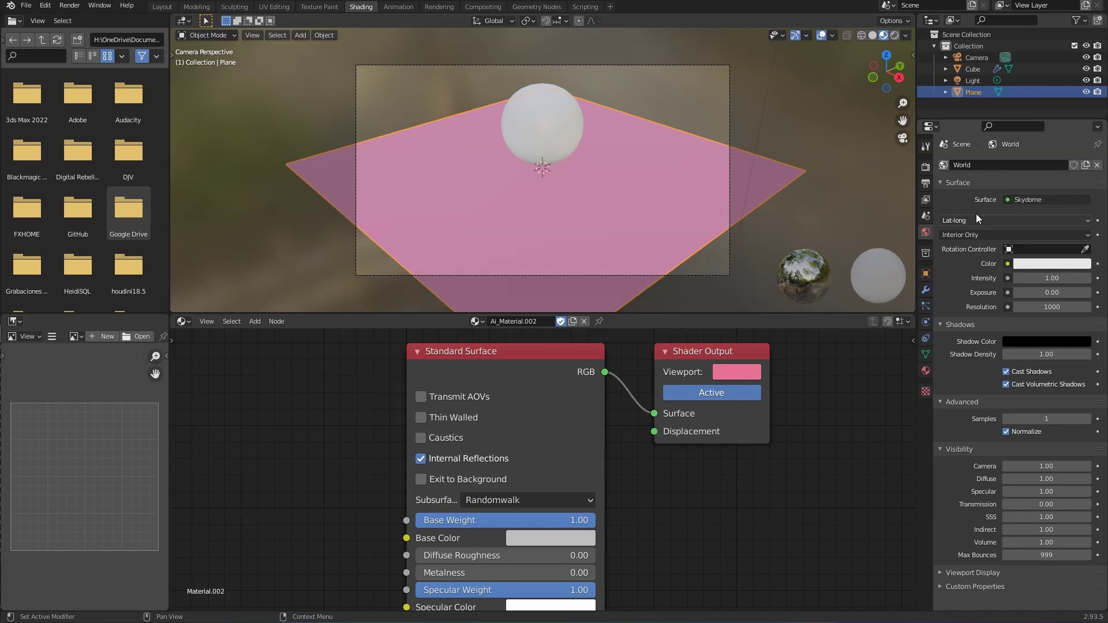
# Step: Remove the Skydome from the world surface and start an F12 test render
pyautogui.click(1041, 199)
pyautogui.click(1035, 225)
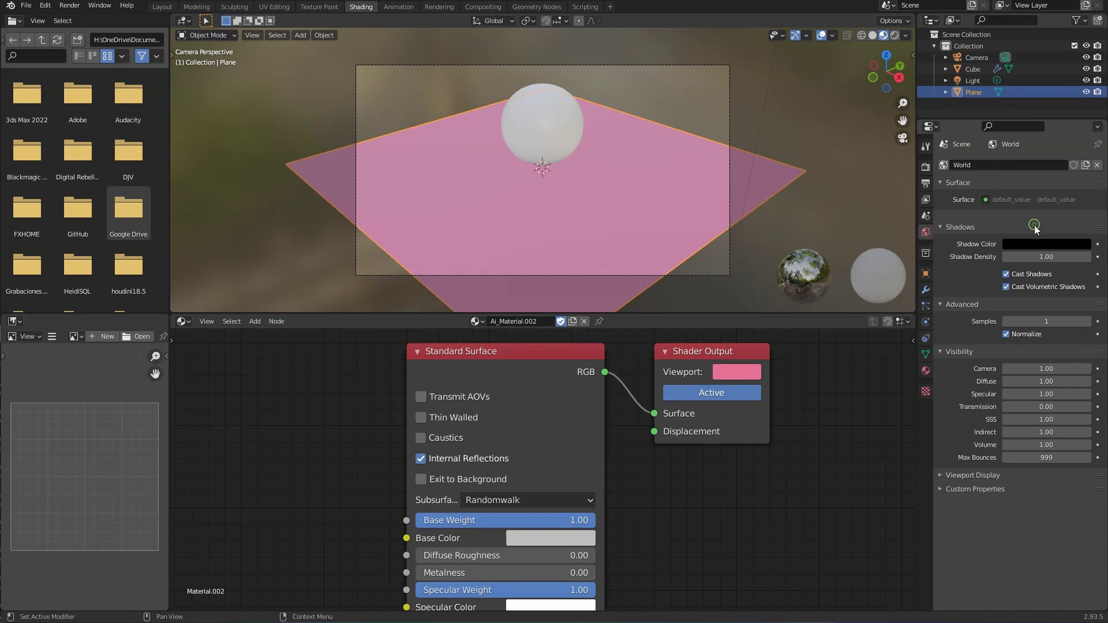
pyautogui.press('F12')
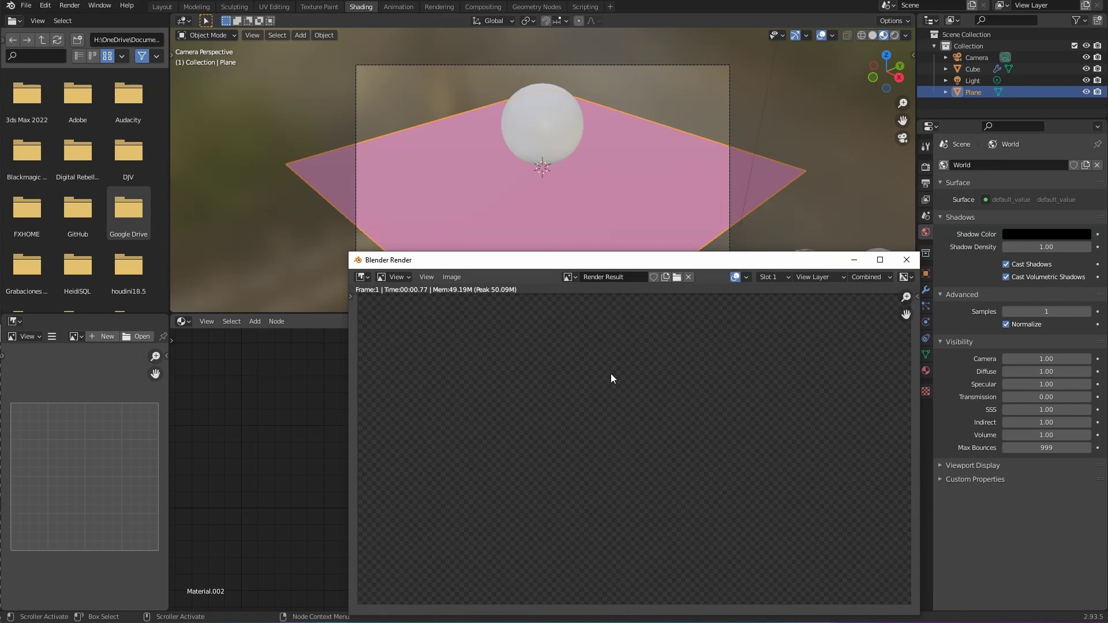
# Step: Check the system console, close the empty render, and zoom out the Shader Editor
pyautogui.click(151, 622)
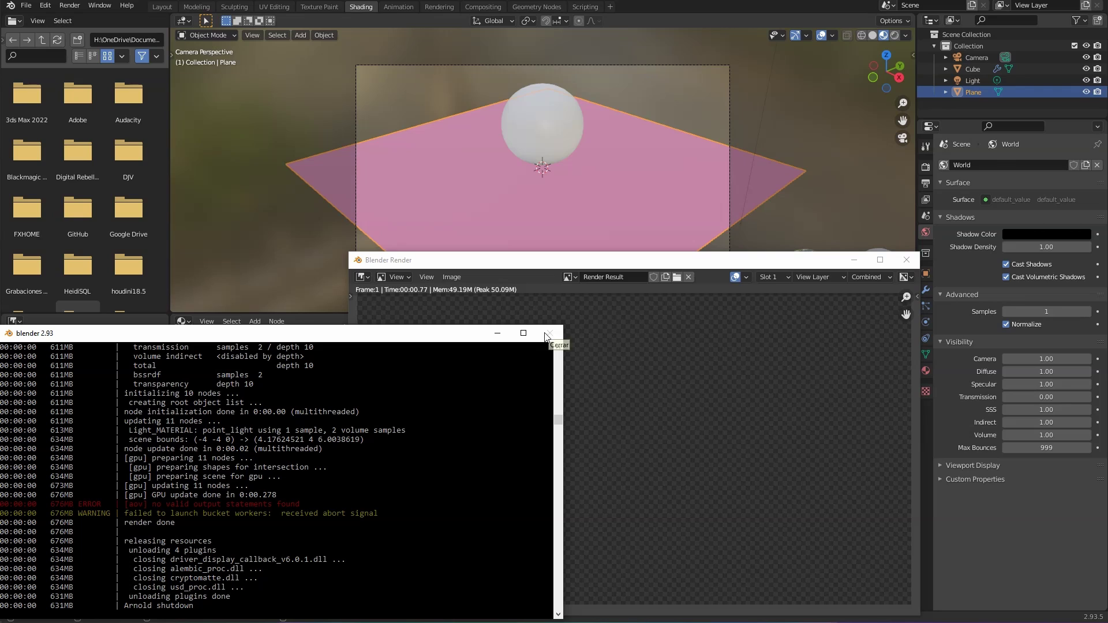
pyautogui.click(556, 271)
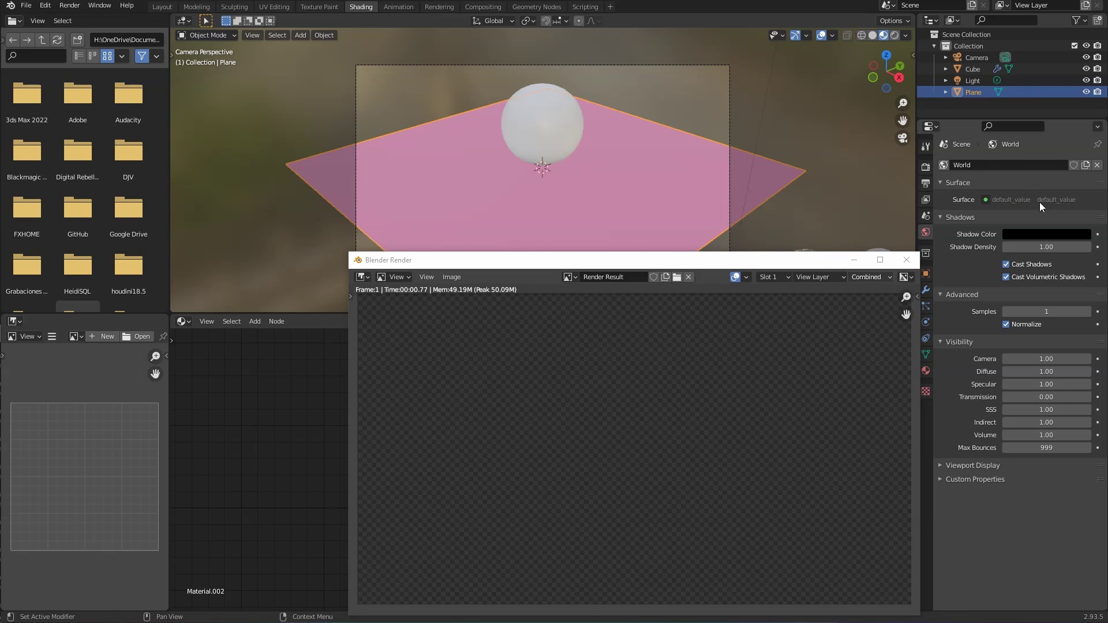
pyautogui.click(904, 260)
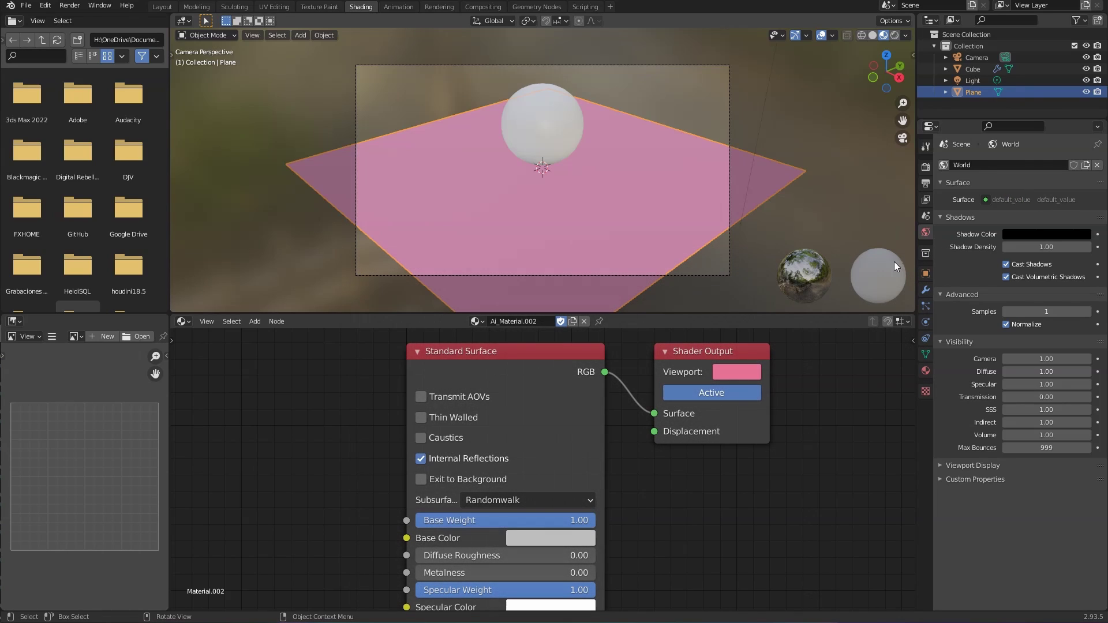
pyautogui.scroll(-2, 729, 494)
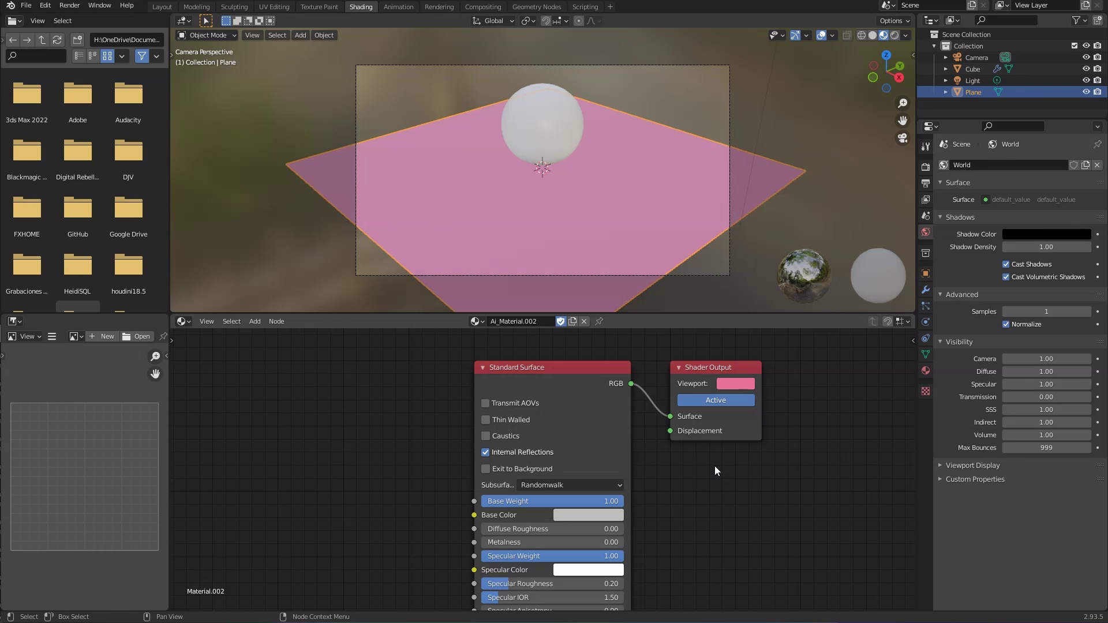
# Step: Start a new General scene, discarding the old file's unsaved changes
pyautogui.click(196, 321)
pyautogui.press('Escape')
pyautogui.hotkey('ctrl', 'n')
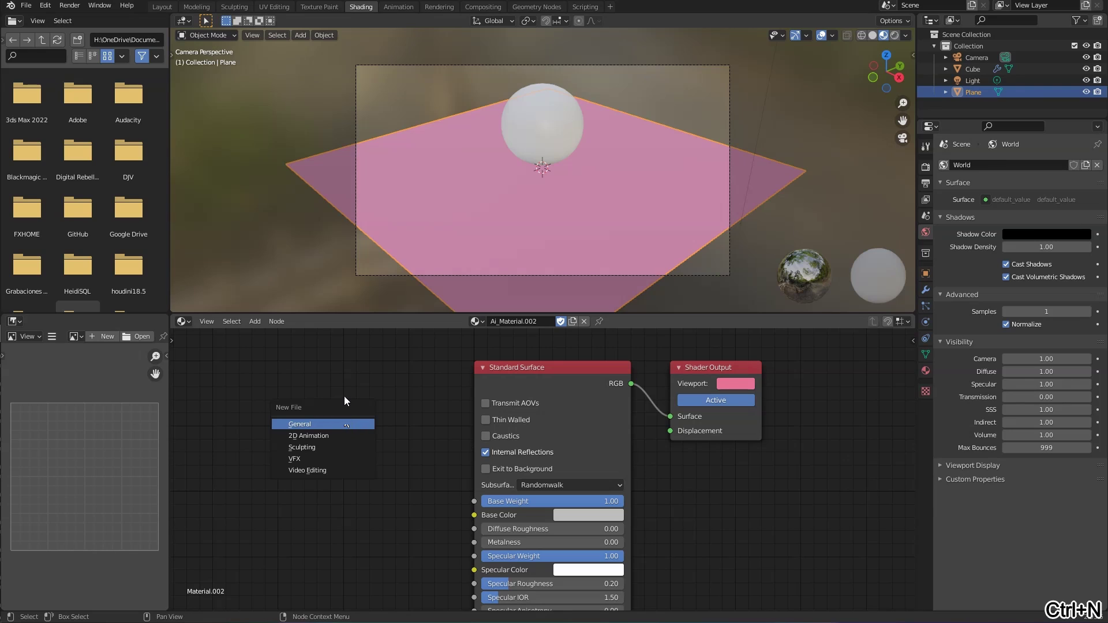
pyautogui.click(330, 424)
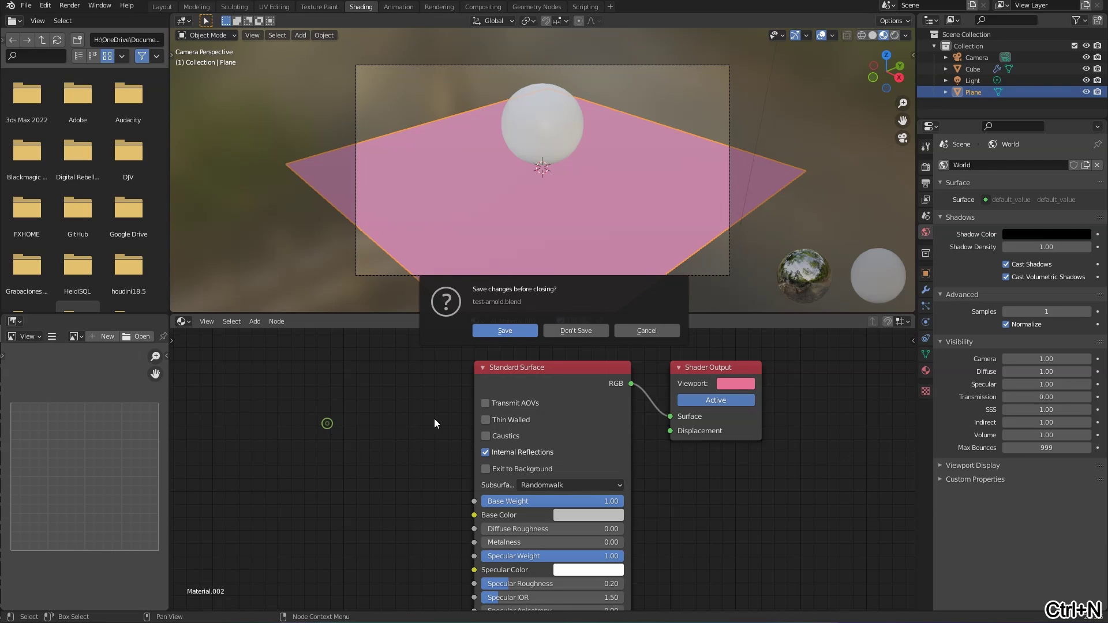
pyautogui.click(586, 331)
# Step: Add a ground plane scaled by 4 and raise the objects 1 m along Z
pyautogui.hotkey('shift', 'a')
pyautogui.click(541, 284)
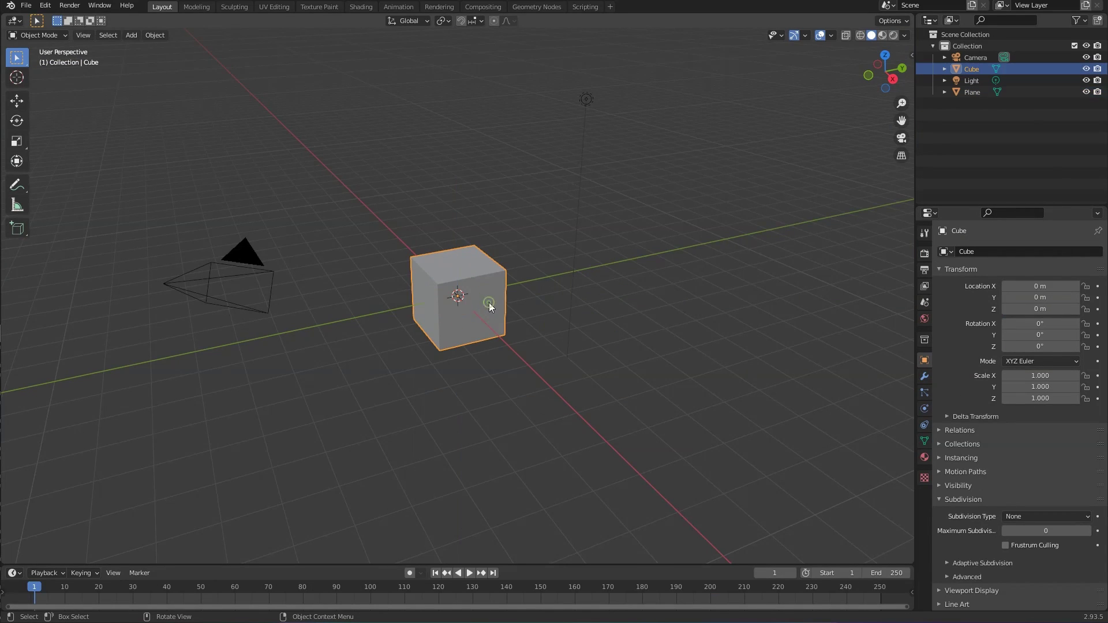
pyautogui.press('s')
pyautogui.press('4')
pyautogui.press('Return')
pyautogui.keyDown('shift'); pyautogui.click(487, 296); pyautogui.keyUp('shift')
pyautogui.press('g')
pyautogui.press('z')
pyautogui.press('1')
pyautogui.press('Return')
pyautogui.click(586, 326)
# Step: Switch the render engine to Arnold and give the plane and cube new materials
pyautogui.click(925, 254)
pyautogui.click(1022, 252)
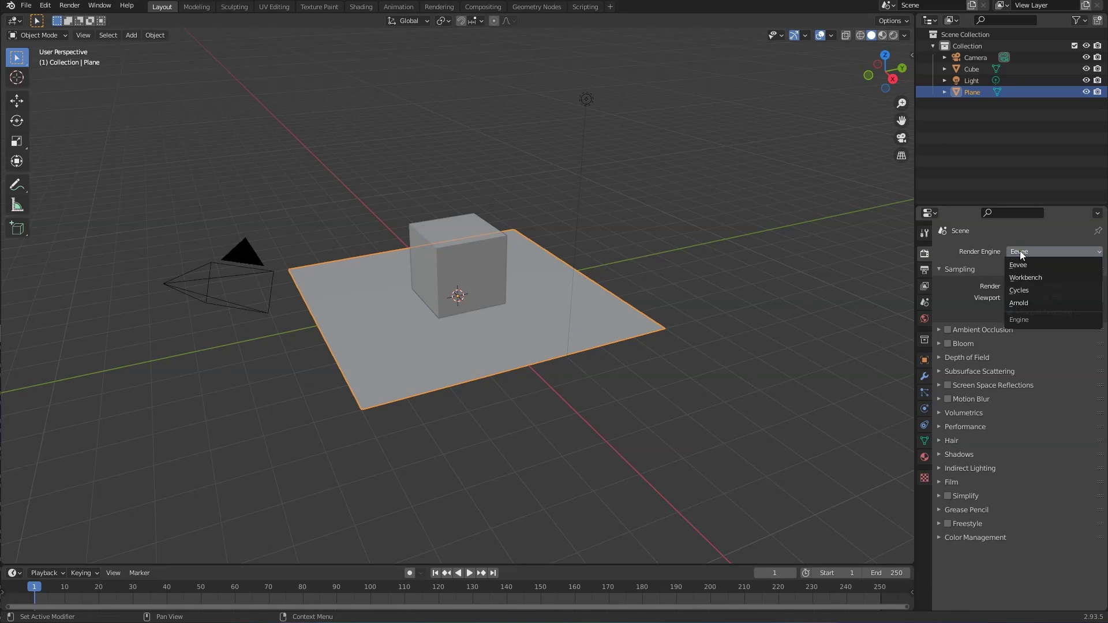
pyautogui.click(1026, 302)
pyautogui.click(924, 457)
pyautogui.click(979, 293)
pyautogui.click(470, 263)
pyautogui.click(1098, 265)
pyautogui.click(987, 293)
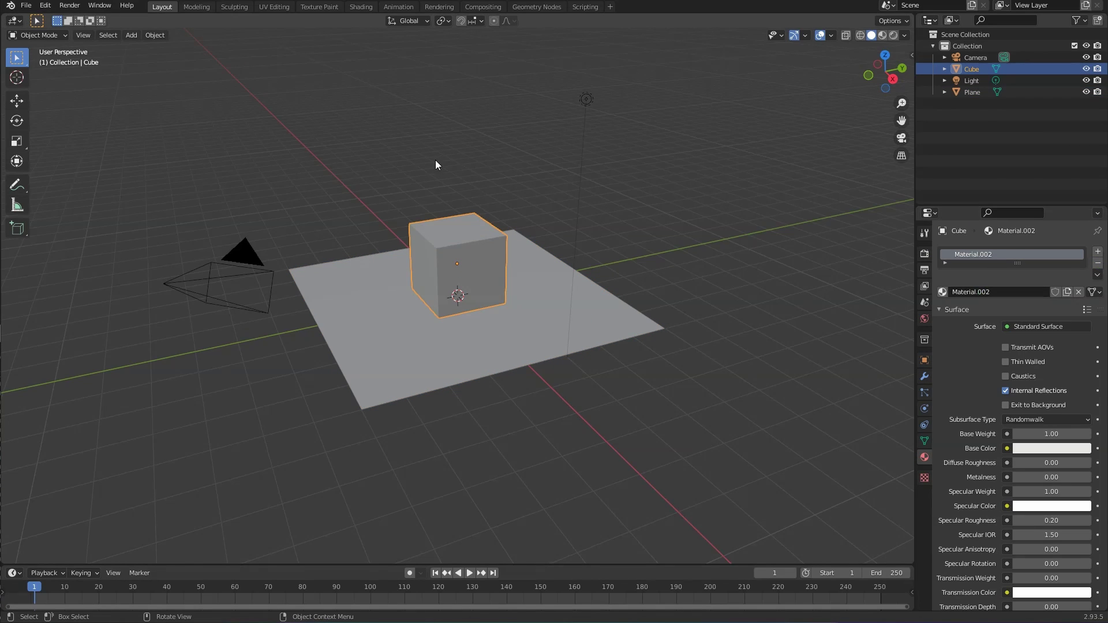
# Step: In the Shading layout's shader editor, subdivide the cube to level 3 and make its base colour red
pyautogui.click(361, 7)
pyautogui.click(184, 361)
pyautogui.click(224, 464)
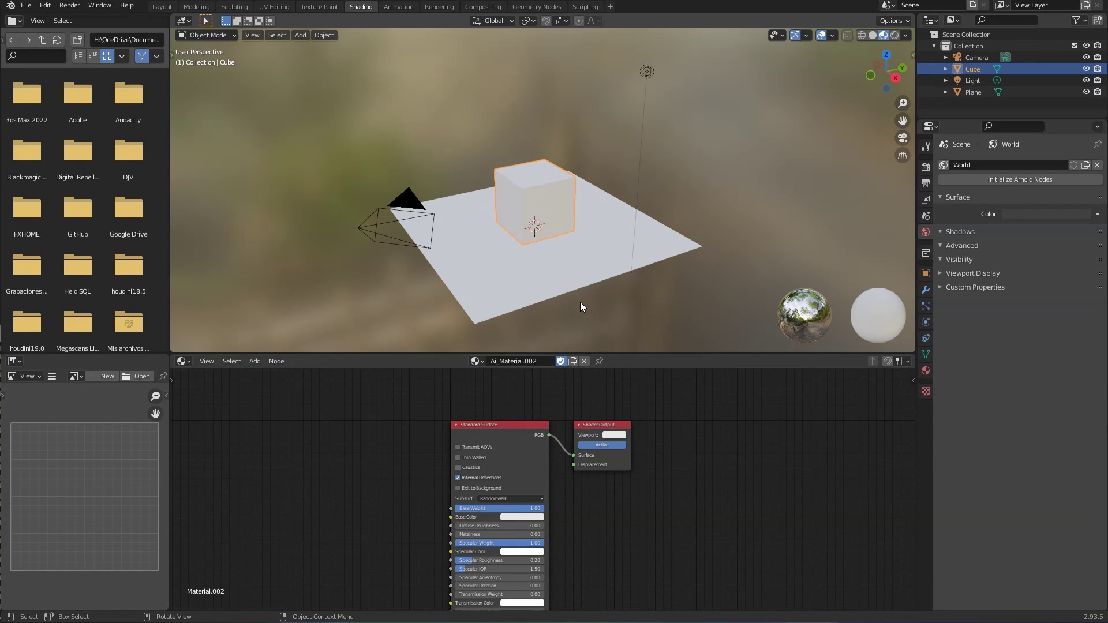
pyautogui.click(926, 183)
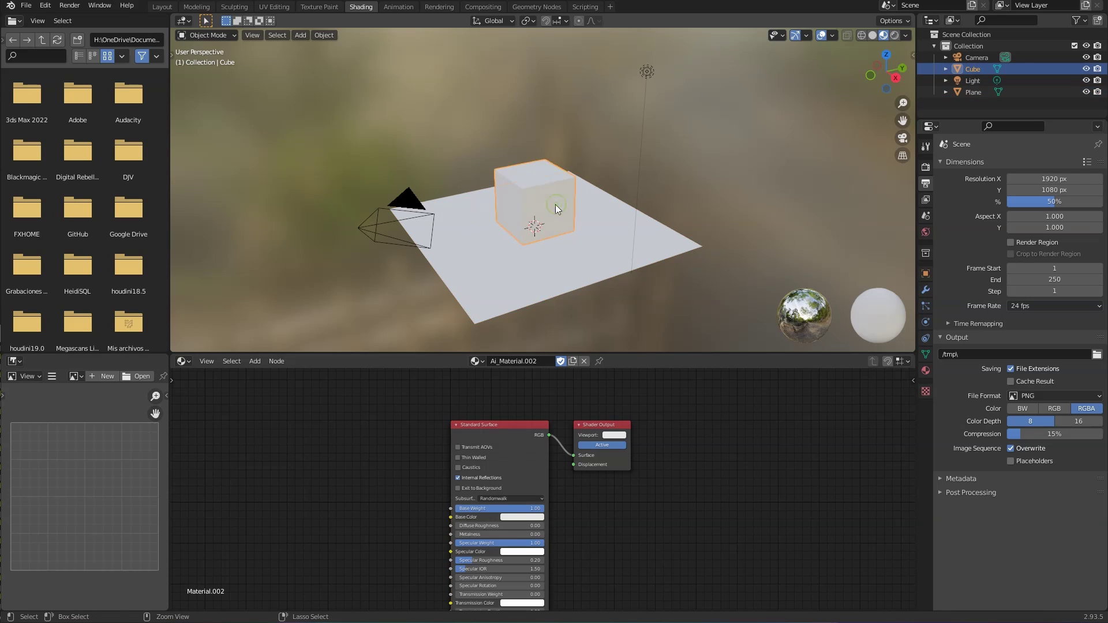
pyautogui.hotkey('ctrl', '3')
pyautogui.moveTo(523, 518); pyautogui.dragTo(515, 490, button='middle')
pyautogui.click(515, 490)
pyautogui.moveTo(530, 411); pyautogui.dragTo(526, 444)
pyautogui.click(649, 297)
# Step: Render the red sphere with Arnold, check the dark watermarked result, and close it
pyautogui.press('F12')
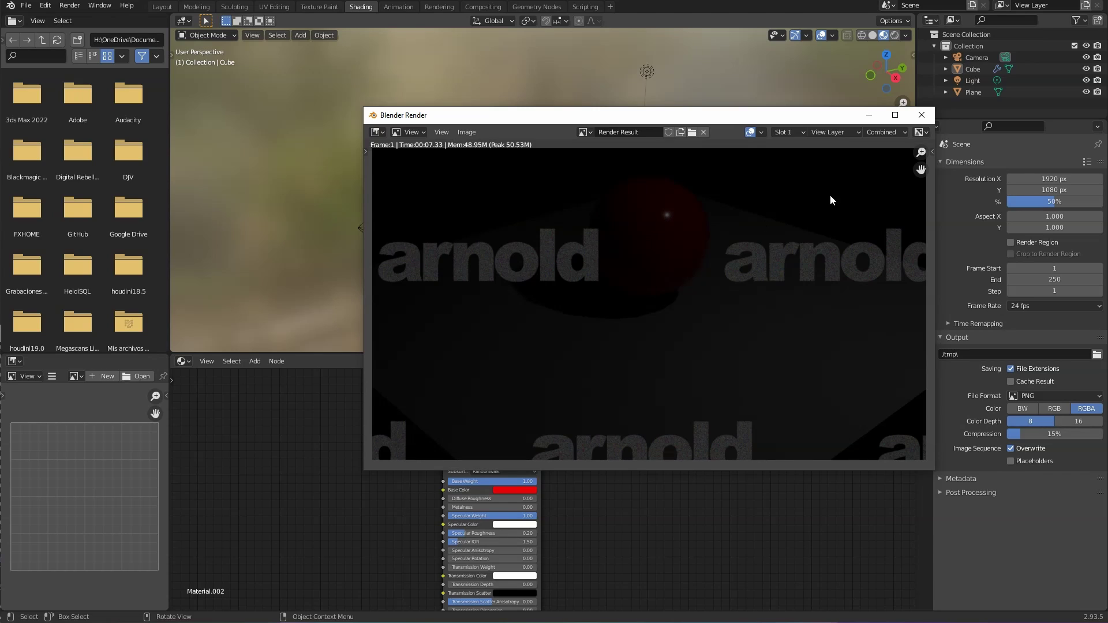
pyautogui.click(922, 116)
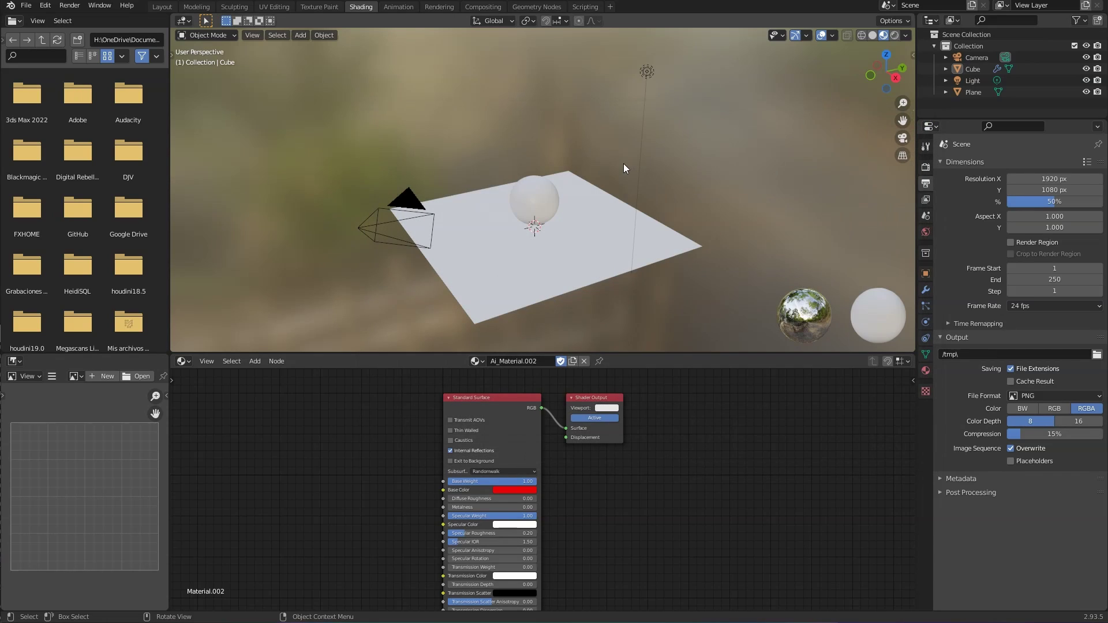
# Step: Clear the light's location and raise it straight up above the sphere
pyautogui.click(643, 79)
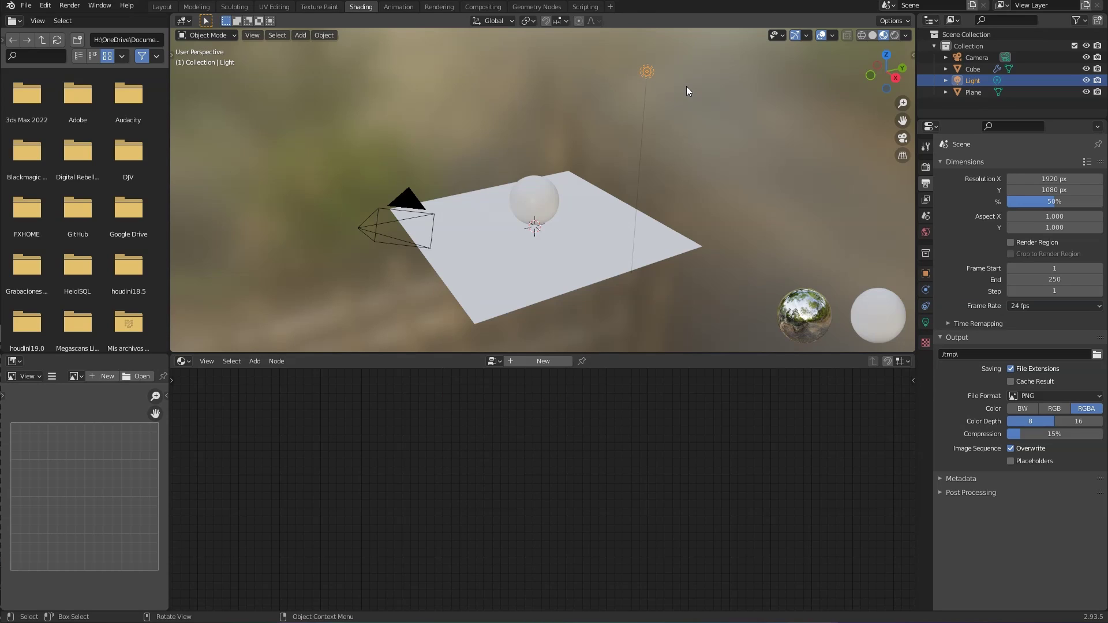
pyautogui.hotkey('alt', 'g')
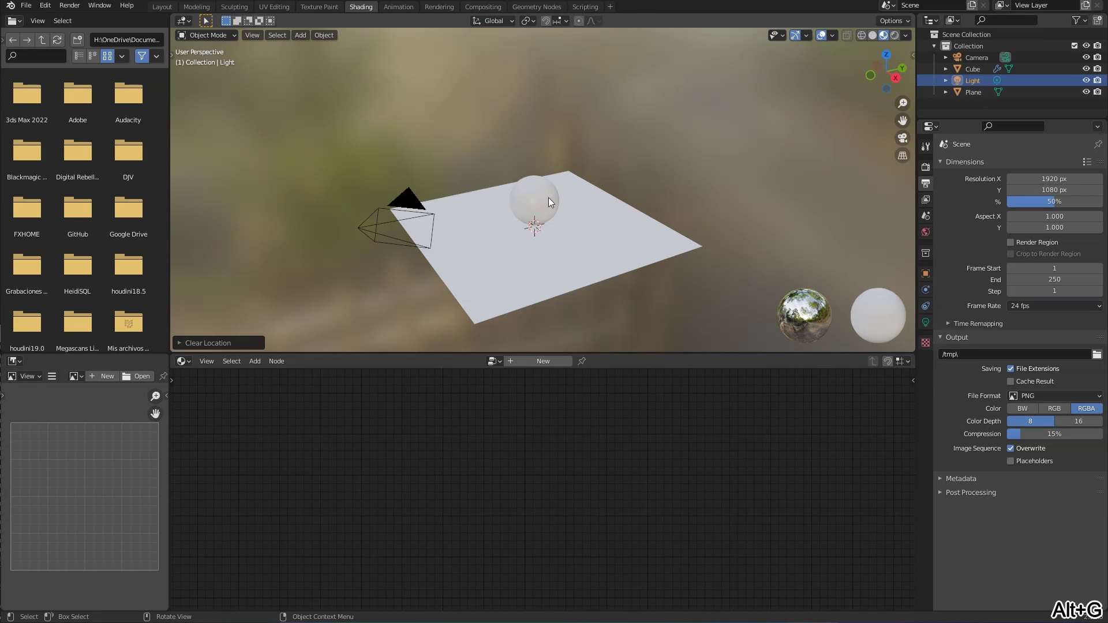
pyautogui.moveTo(534, 233); pyautogui.dragTo(534, 137)
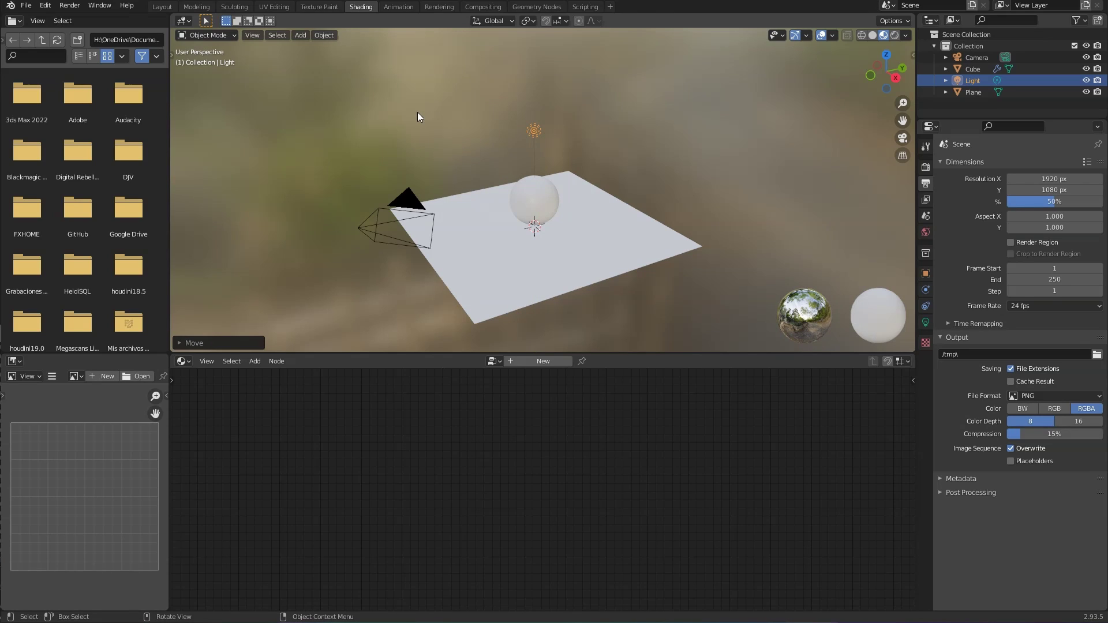
# Step: Render an Arnold test image of the shadowed red sphere and close it
pyautogui.press('F12')
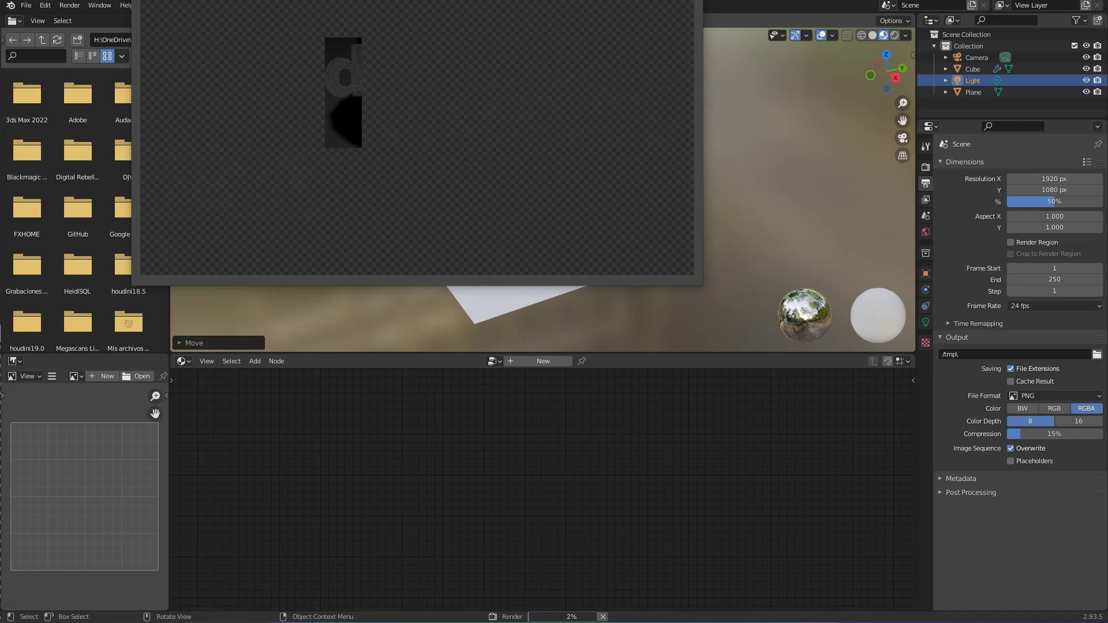
pyautogui.moveTo(387, 0); pyautogui.dragTo(590, 100)
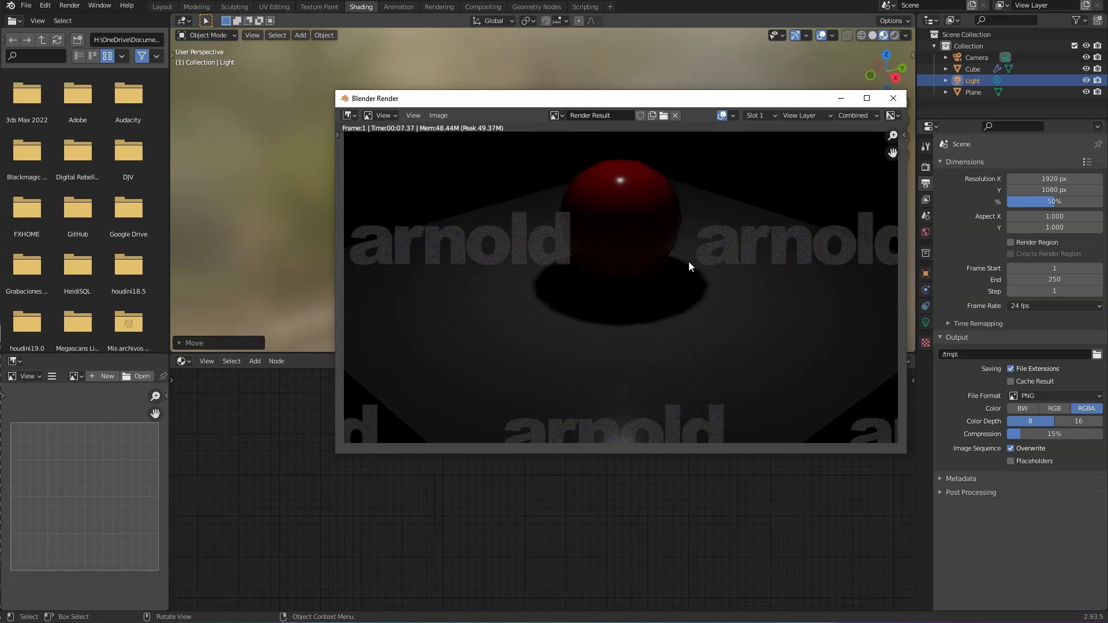
pyautogui.click(893, 98)
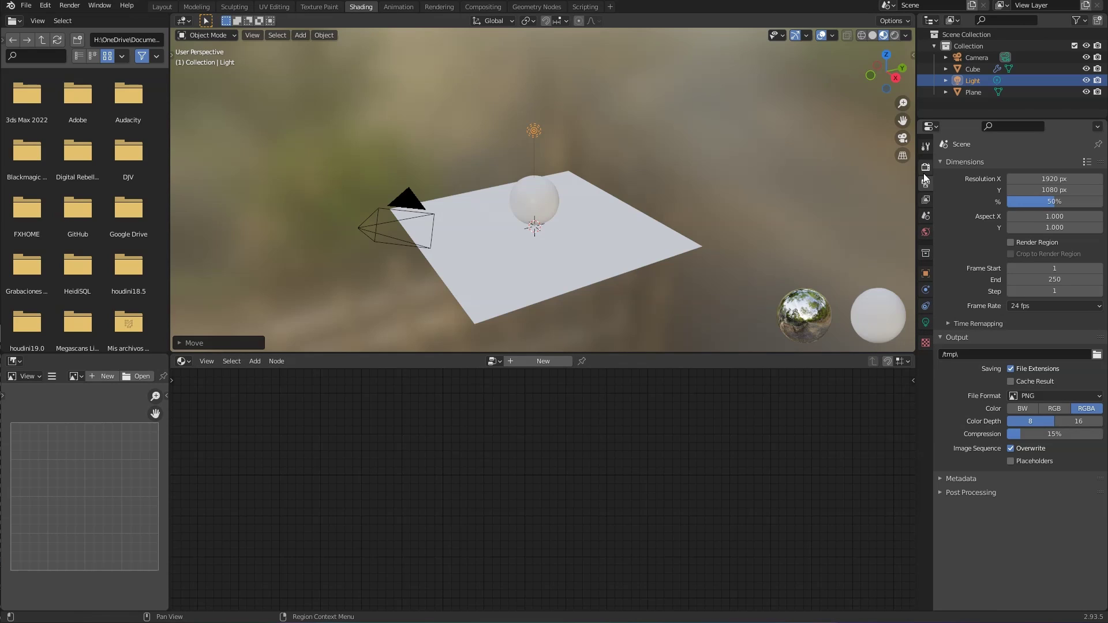
# Step: Turn the light into a Quad area light, reset its rotation, and size it to 4.68 m
pyautogui.click(927, 323)
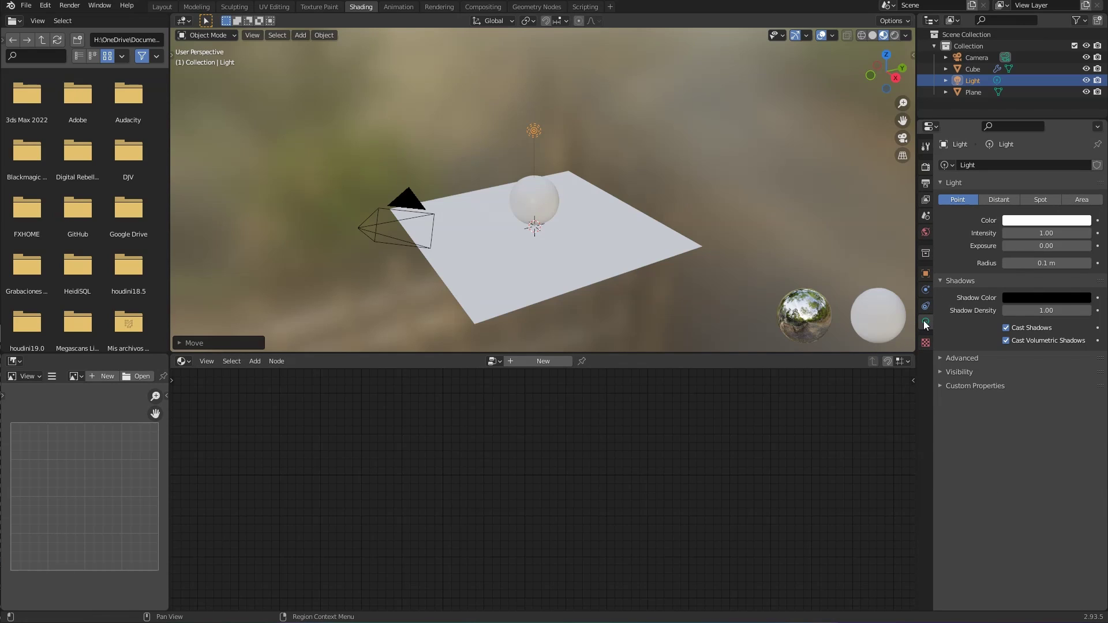
pyautogui.click(1083, 199)
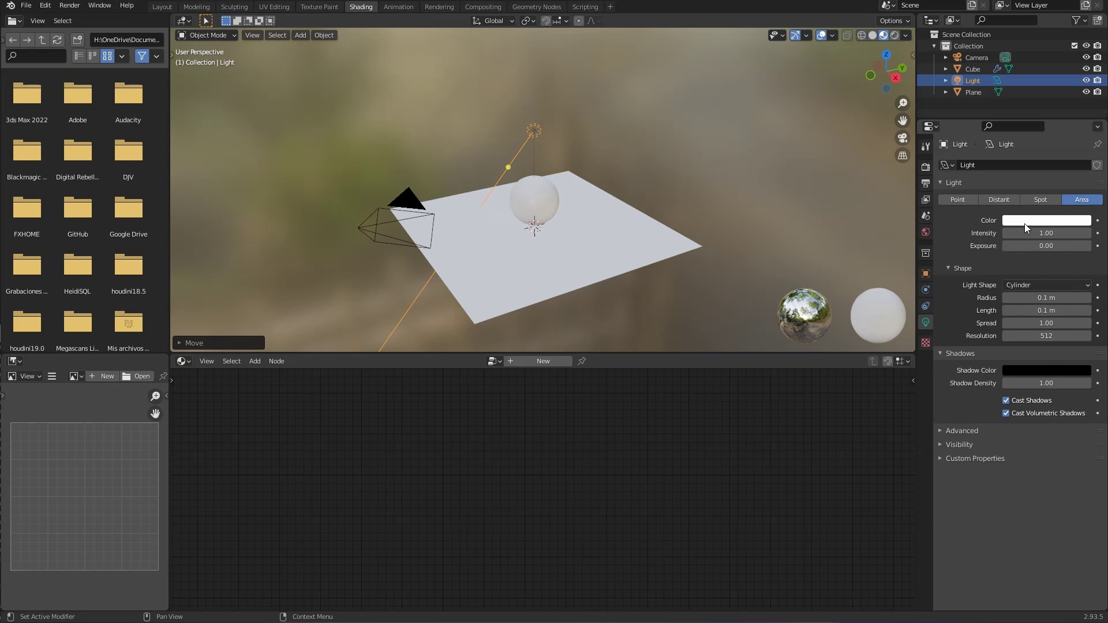
pyautogui.click(1060, 287)
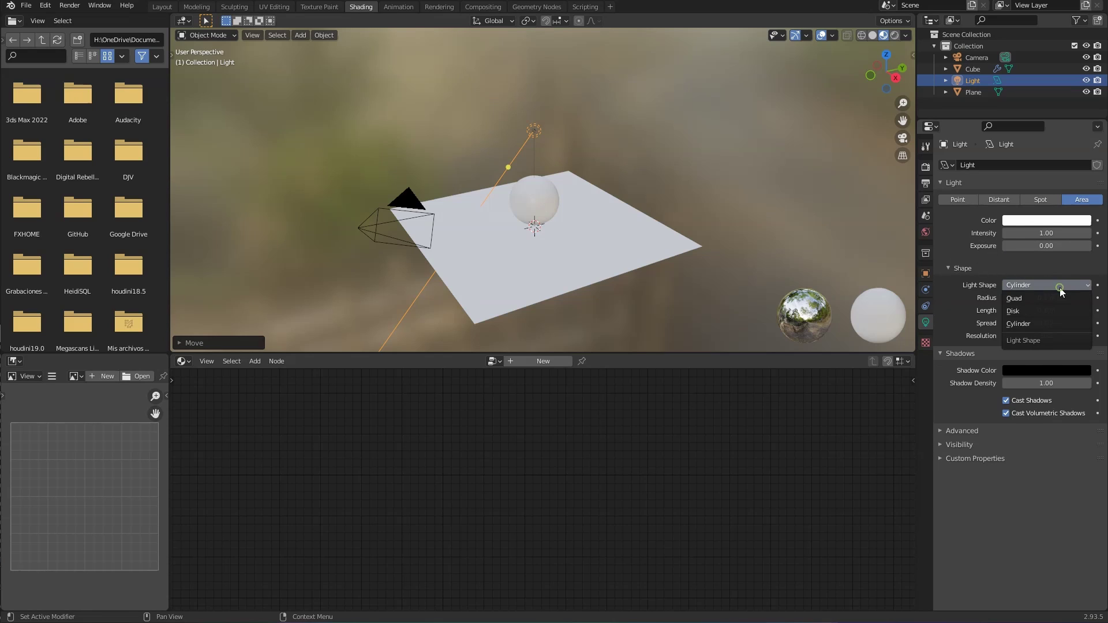
pyautogui.click(1017, 300)
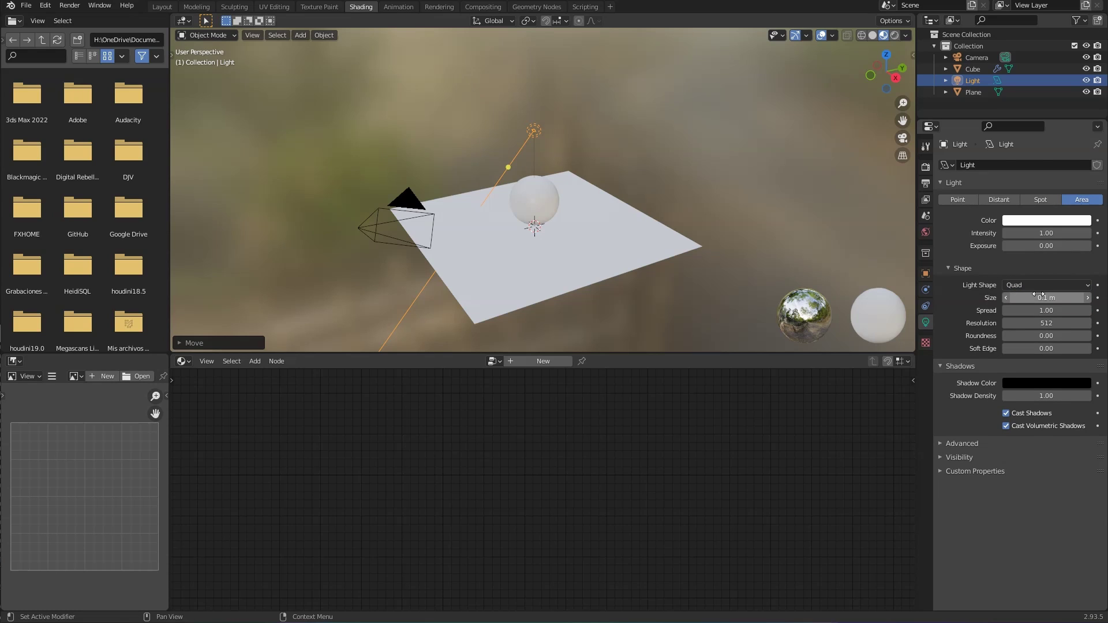
pyautogui.moveTo(1039, 298); pyautogui.dragTo(1097, 298)
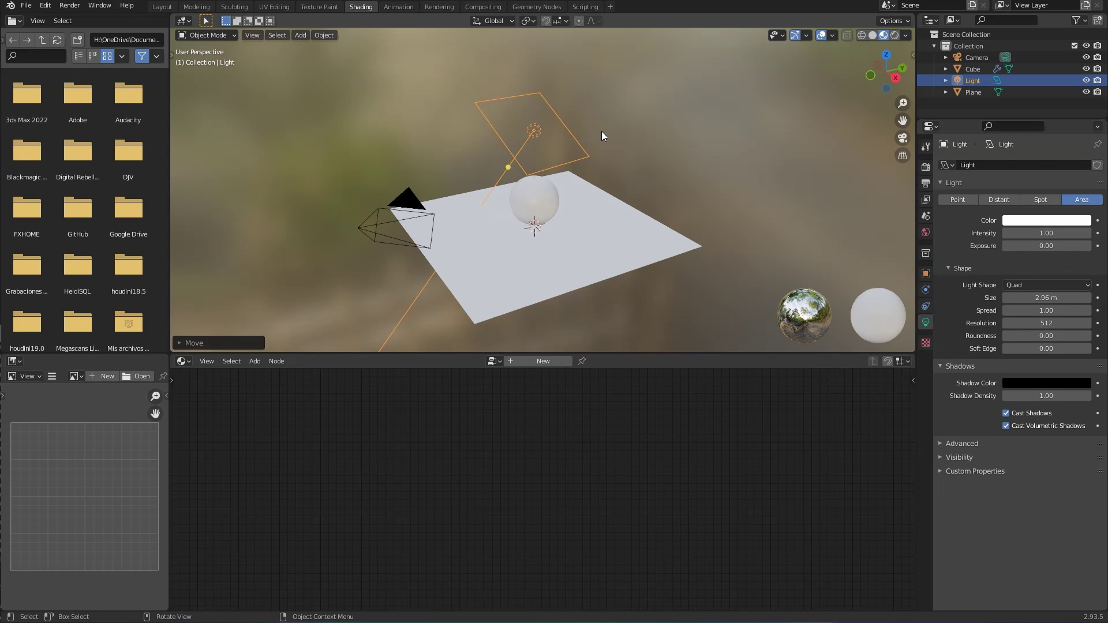
pyautogui.press('alt')
pyautogui.hotkey('alt', 'r')
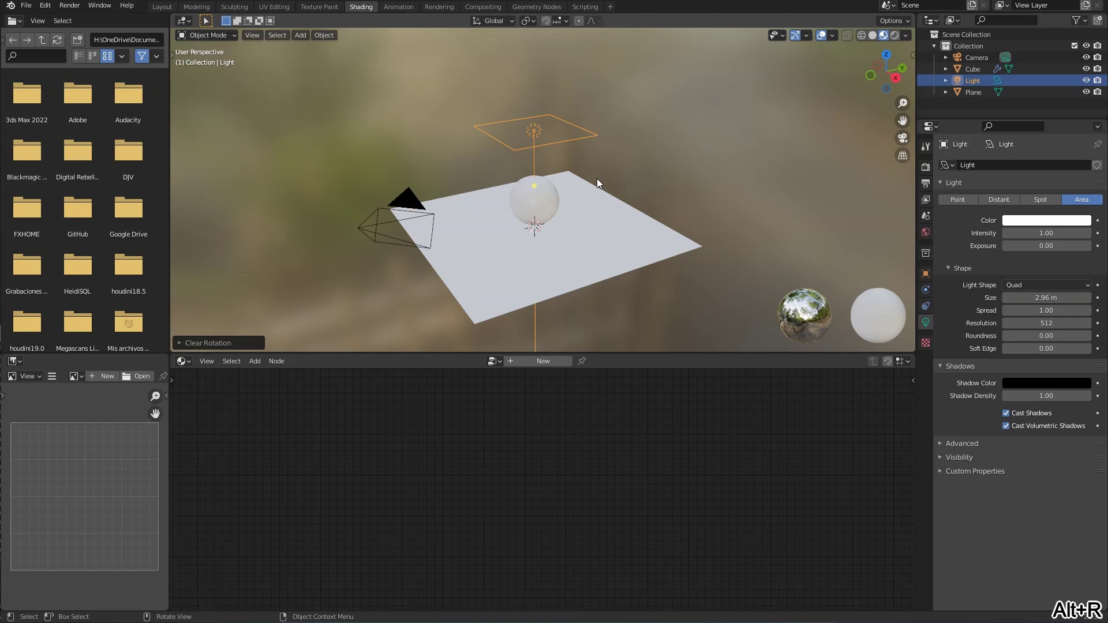
pyautogui.moveTo(597, 159); pyautogui.dragTo(665, 165)
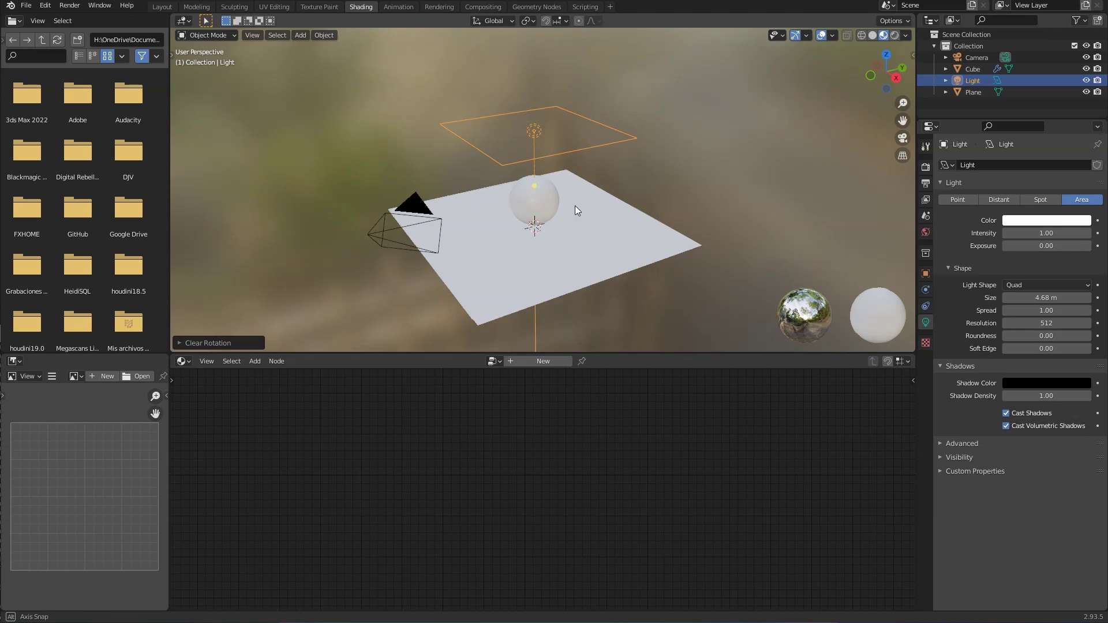
pyautogui.moveTo(575, 205); pyautogui.dragTo(603, 206, button='middle')
# Step: Shift the area light along X, tilt it about X toward the sphere, and view through the camera
pyautogui.press('g')
pyautogui.press('x')
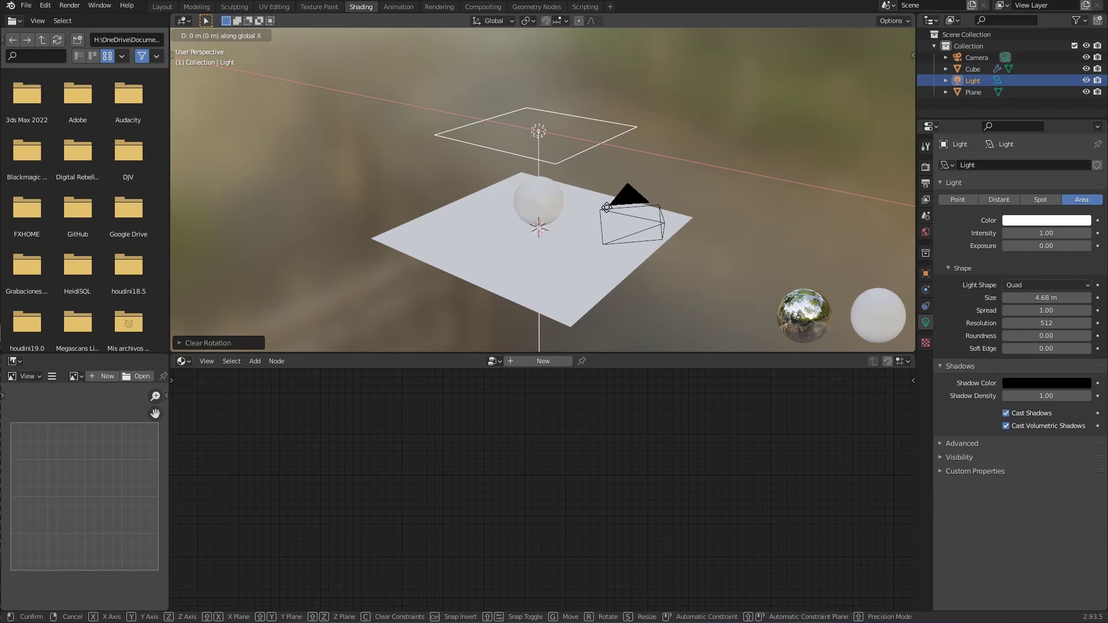
pyautogui.click(544, 199)
pyautogui.press('r')
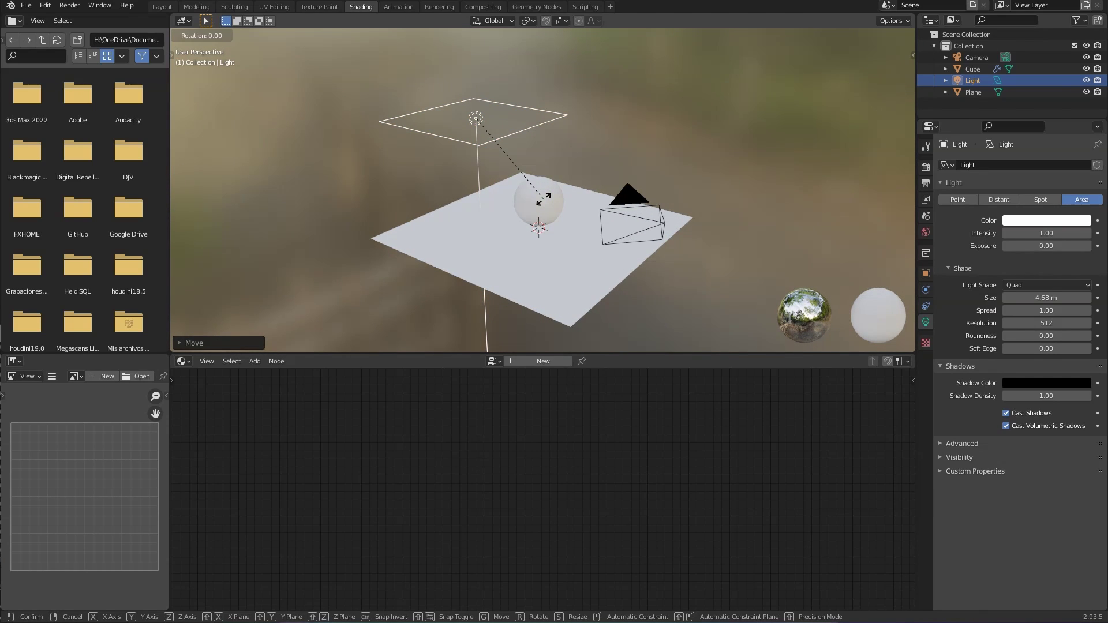
pyautogui.press('x')
pyautogui.click(543, 124)
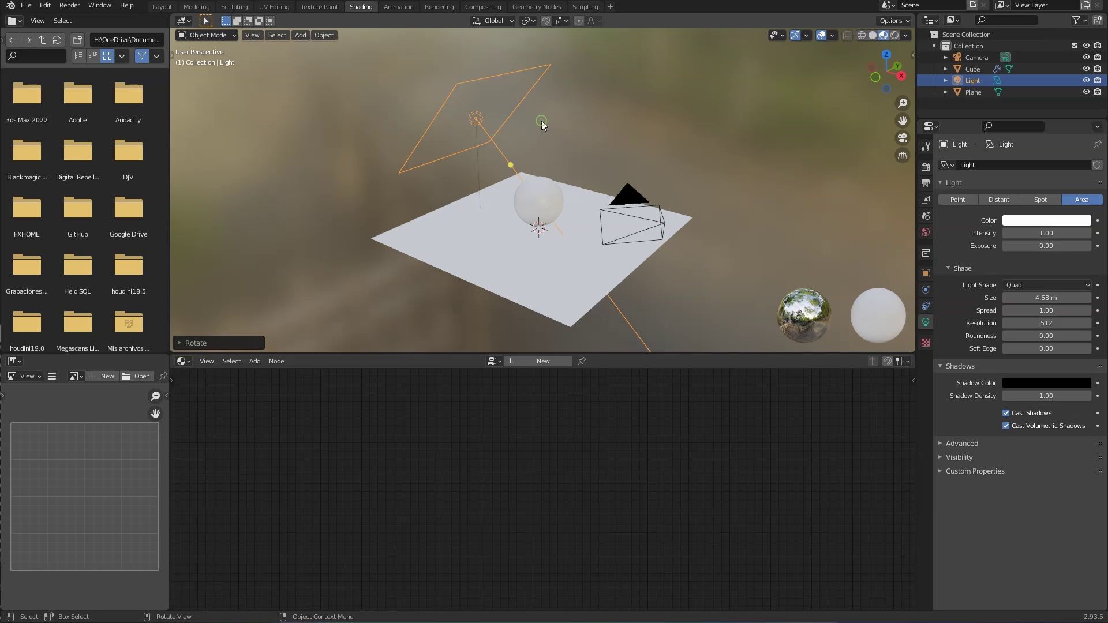
pyautogui.press('KP_0')
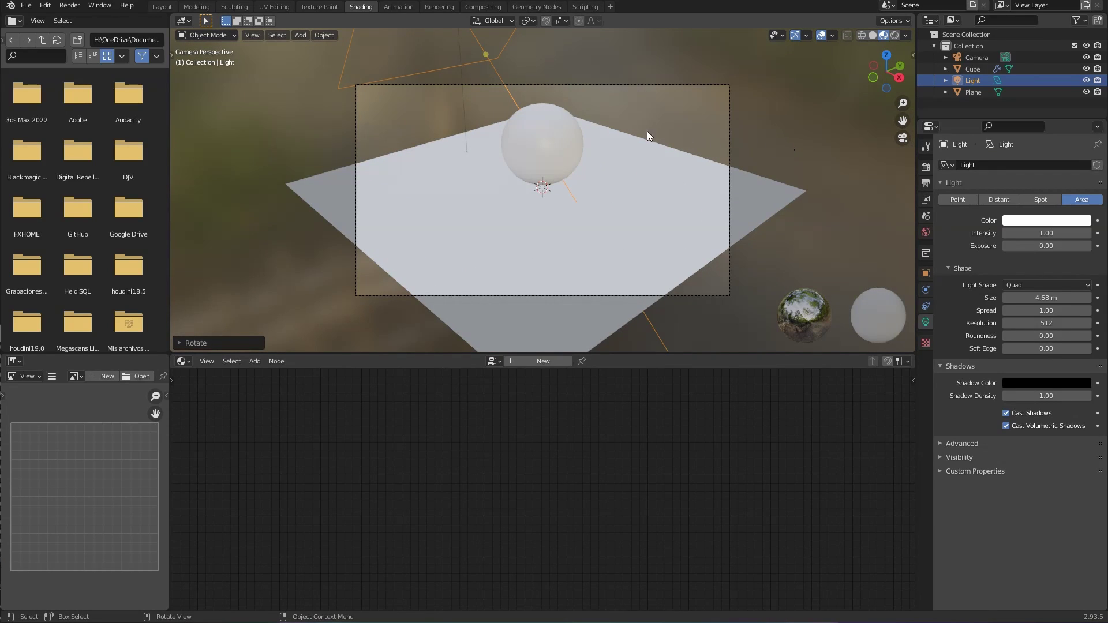
# Step: Keep a camera test render in slot 1, switch to an empty slot, and set light exposure to 10
pyautogui.press('F12')
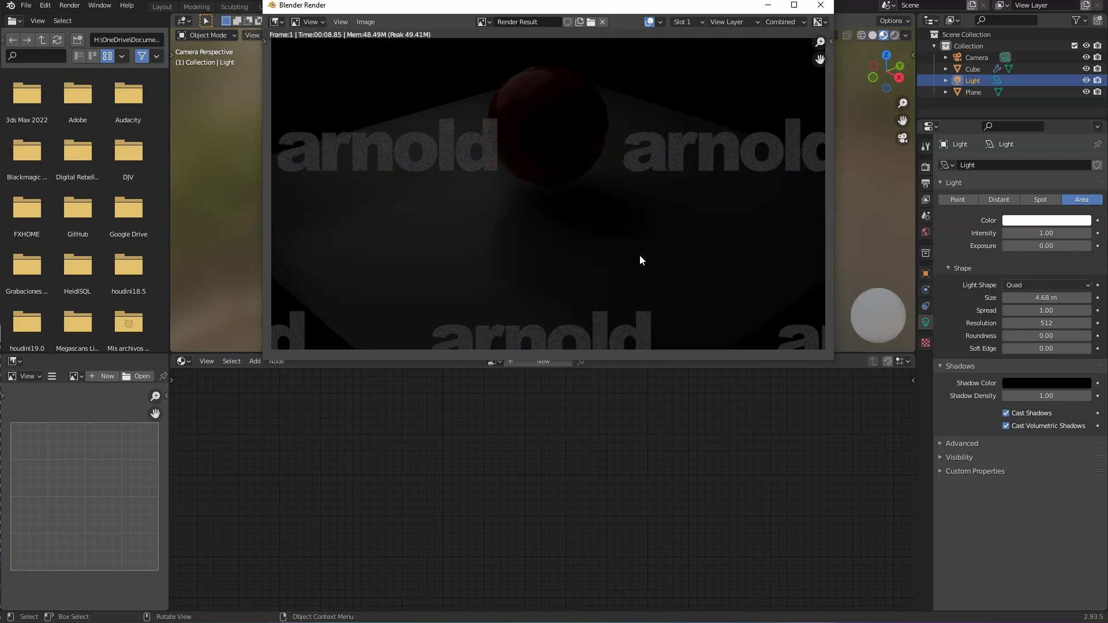
pyautogui.press('j')
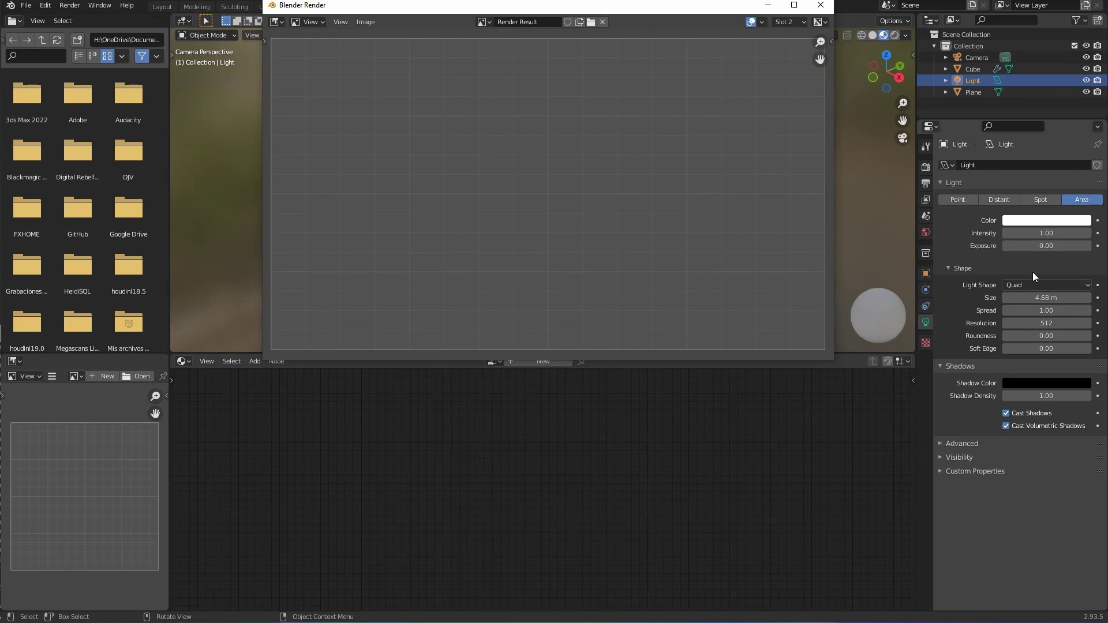
pyautogui.click(1045, 247)
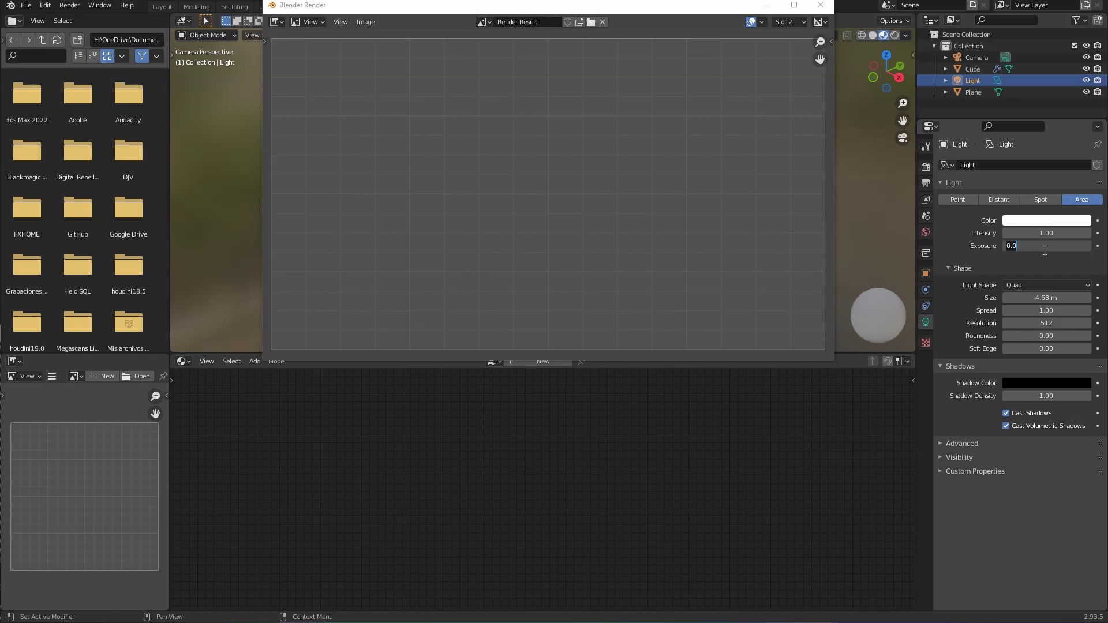
pyautogui.write('10')
pyautogui.press('Return')
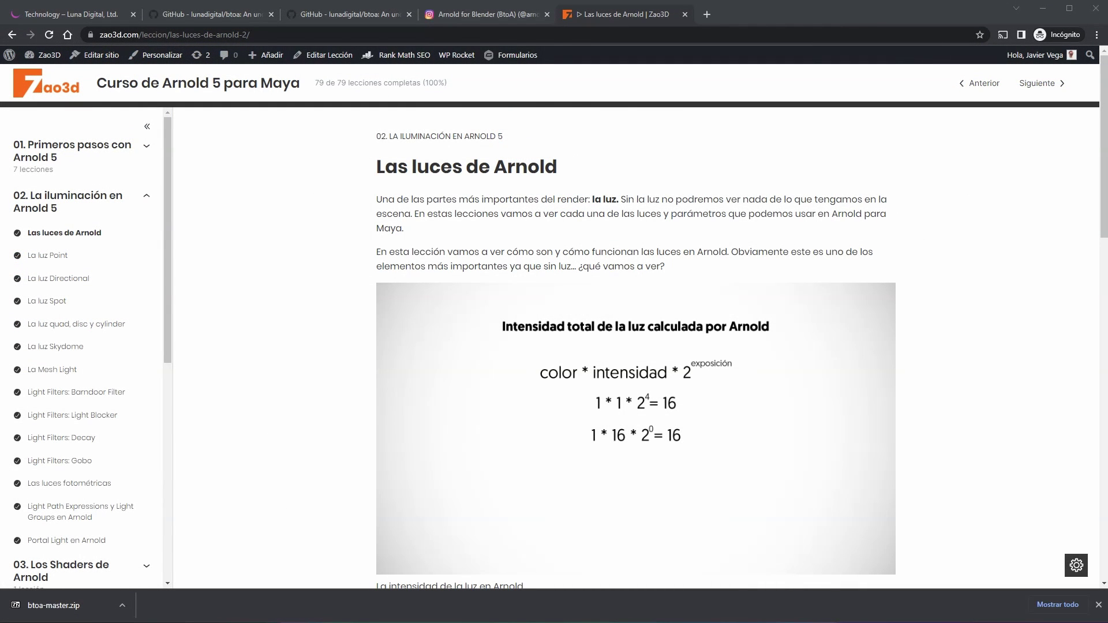
# Step: Scroll the 'Las luces de Arnold' lesson down to the exposure-versus-intensity formula
pyautogui.scroll(-2, 603, 221)
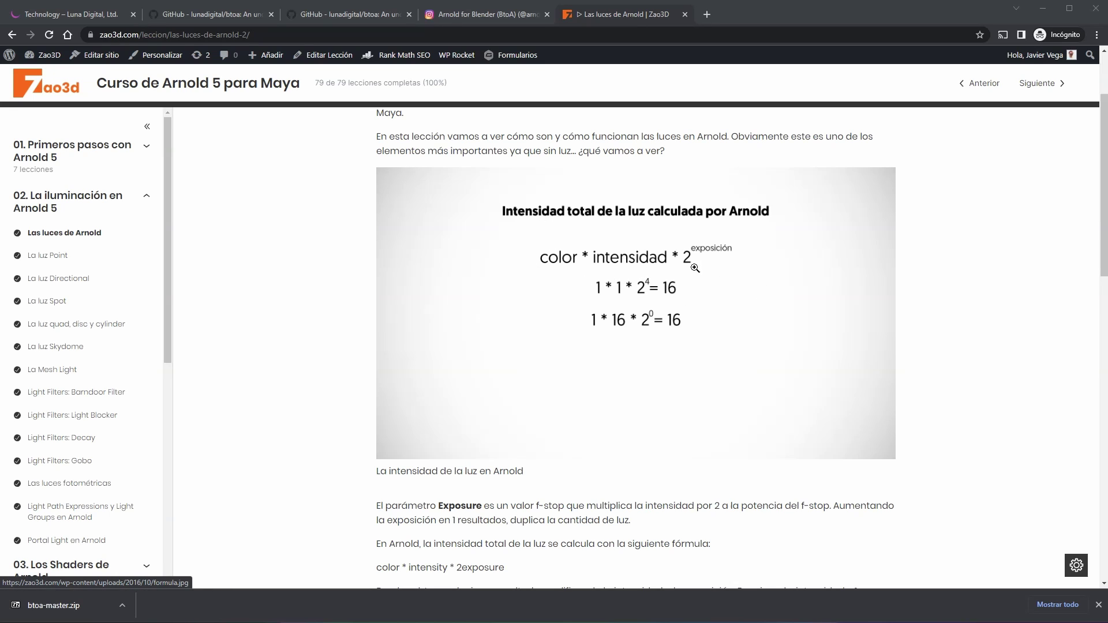
pyautogui.scroll(-1, 682, 252)
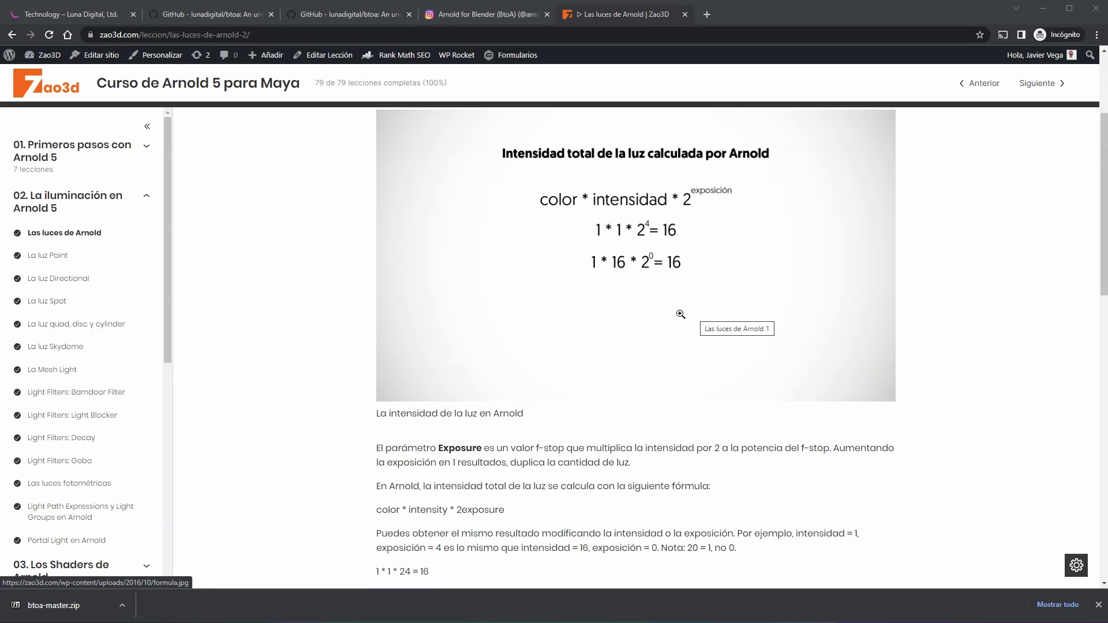
pyautogui.scroll(-1, 678, 314)
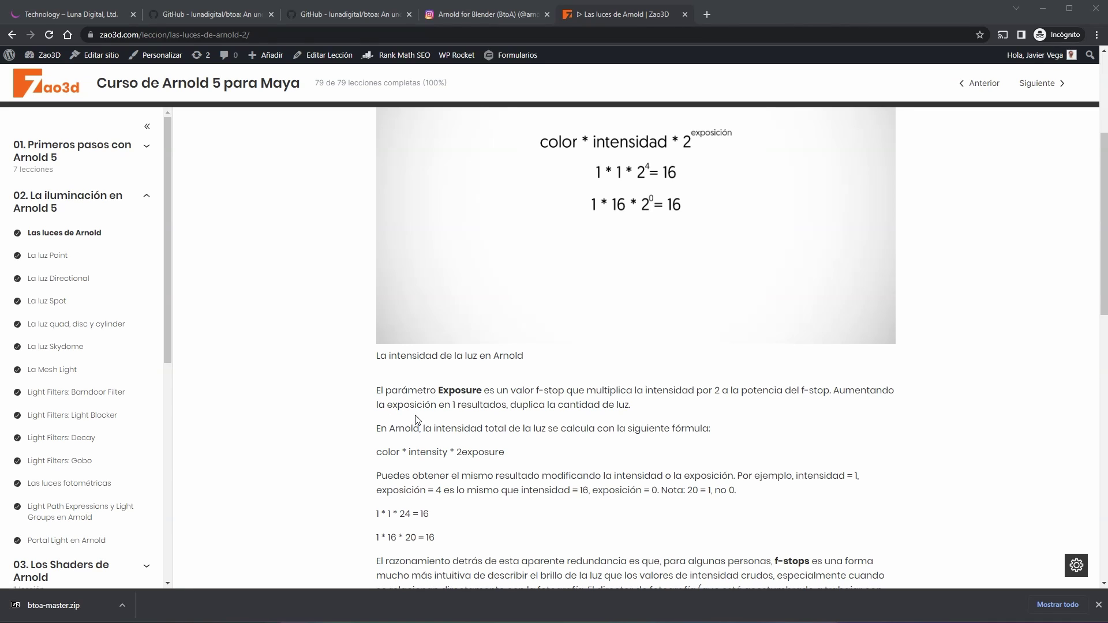
pyautogui.scroll(-1, 605, 409)
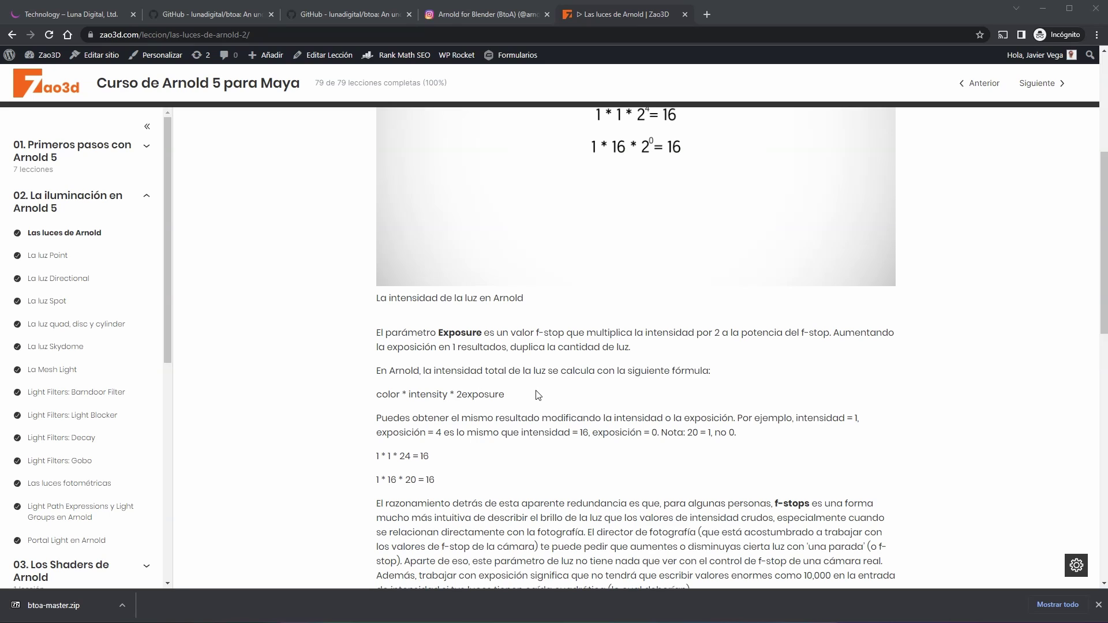
pyautogui.scroll(-1, 509, 392)
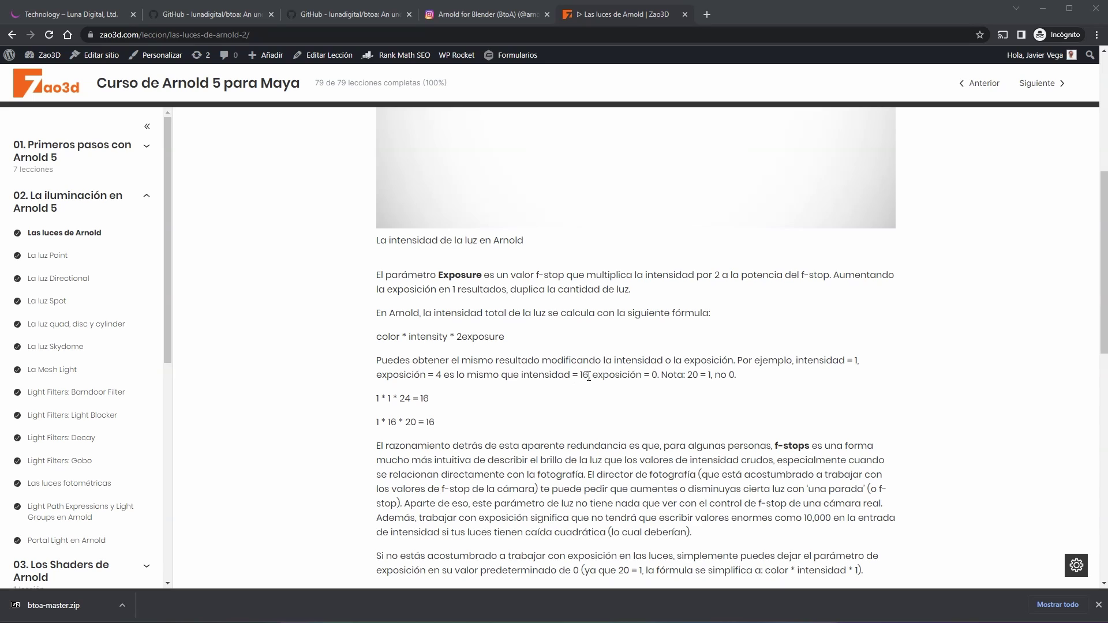
pyautogui.scroll(-2, 589, 376)
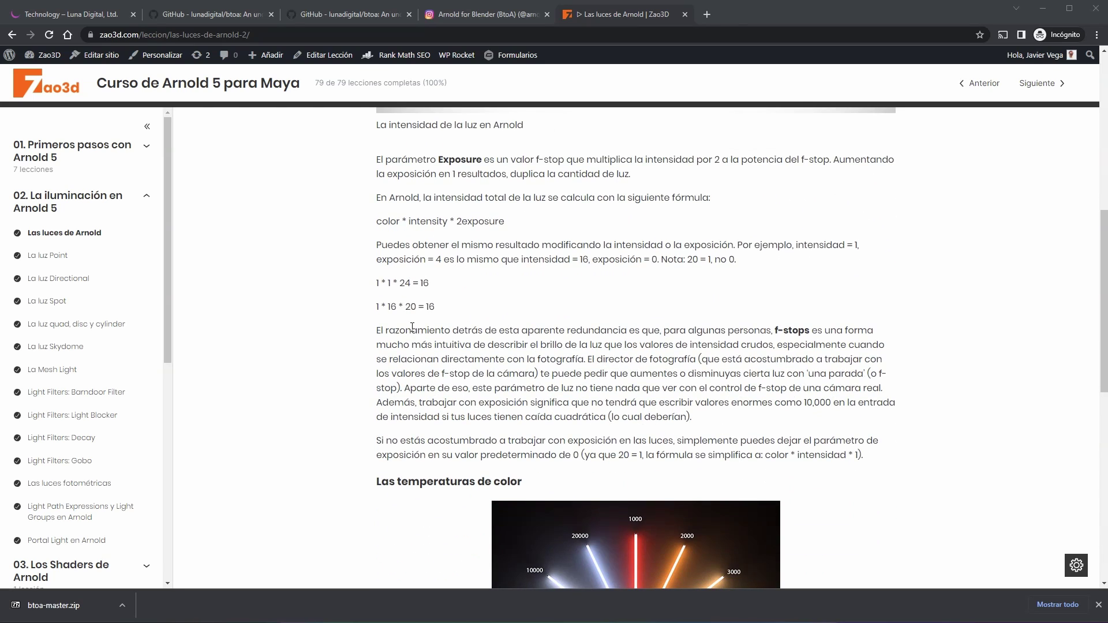
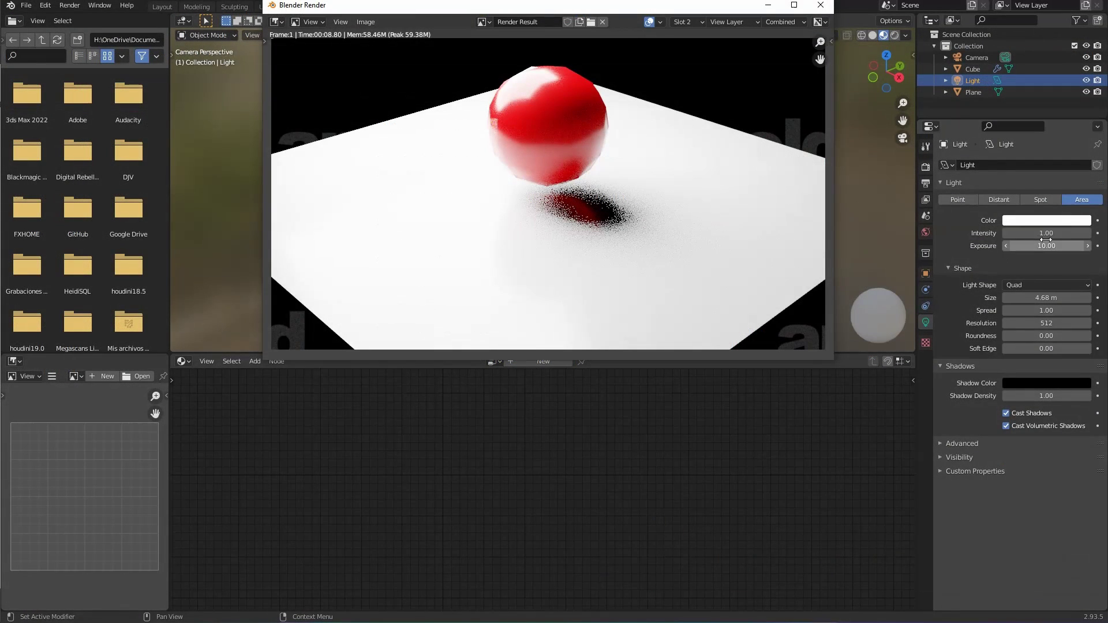
# Step: Set the area light to exposure 0 and intensity 16, then render the scene
pyautogui.click(1063, 244)
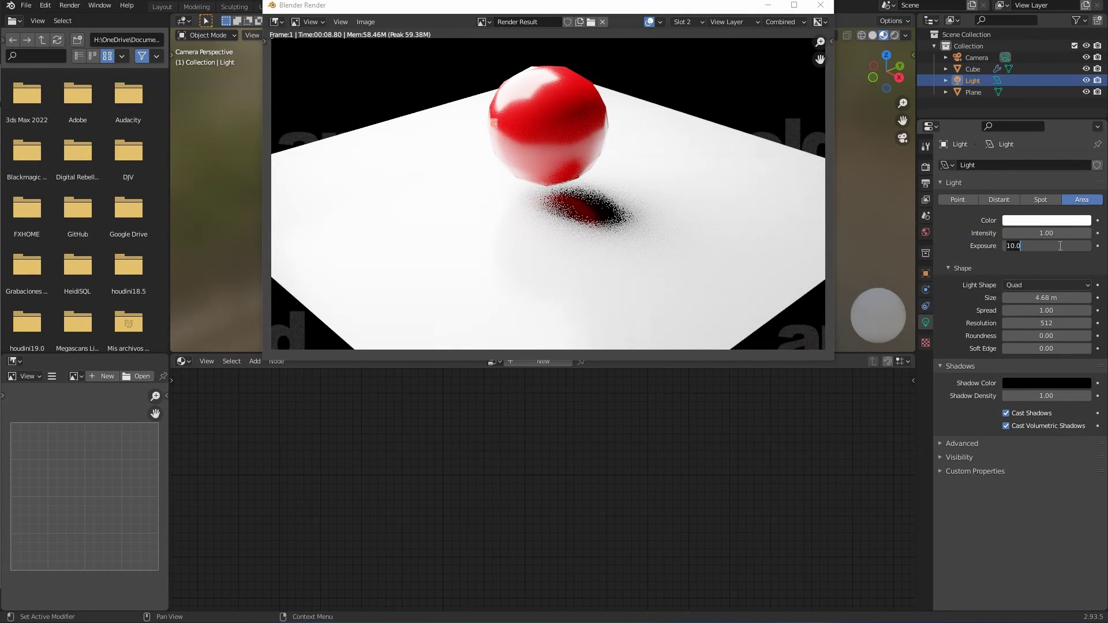
pyautogui.write('0')
pyautogui.press('Return')
pyautogui.click(1043, 233)
pyautogui.write('16')
pyautogui.press('Return')
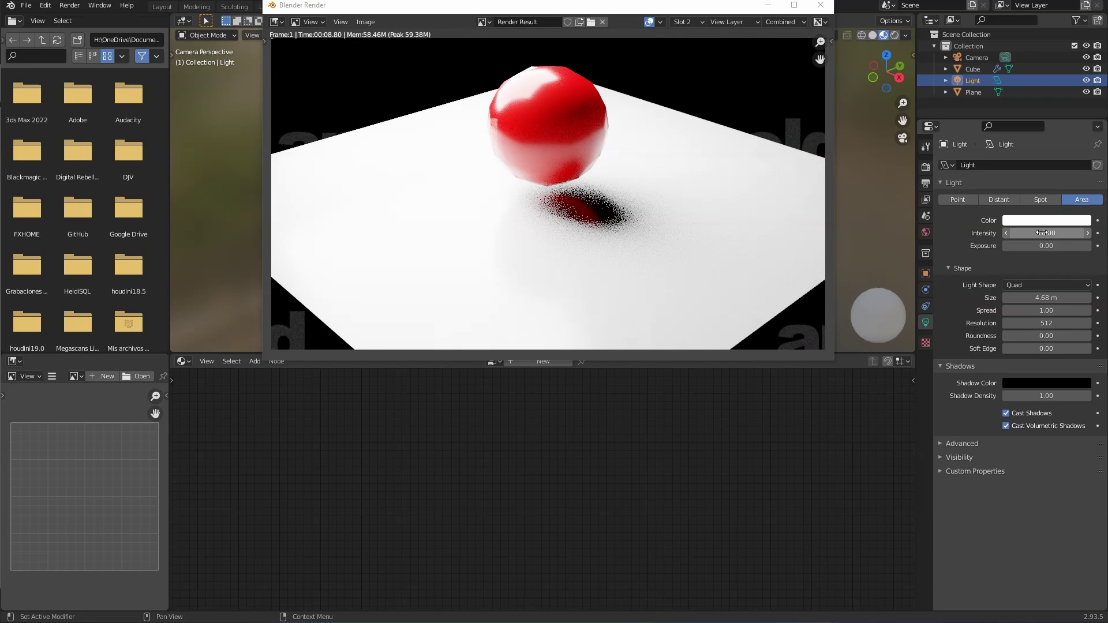
pyautogui.press('F12')
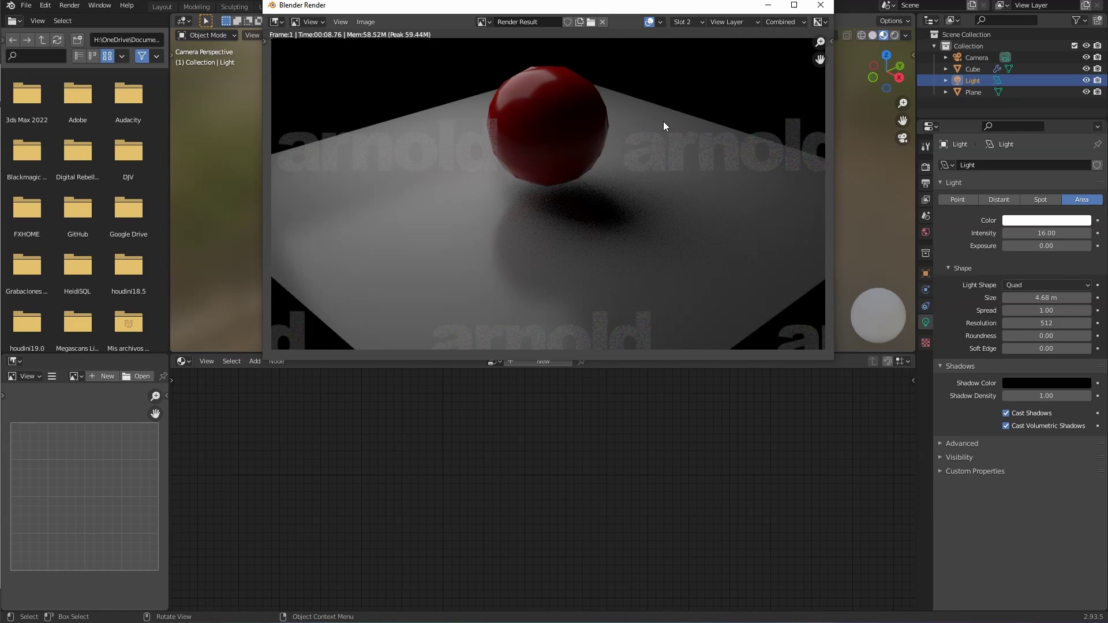
# Step: Render again into an empty slot and compare it against the previous render
pyautogui.press('j')
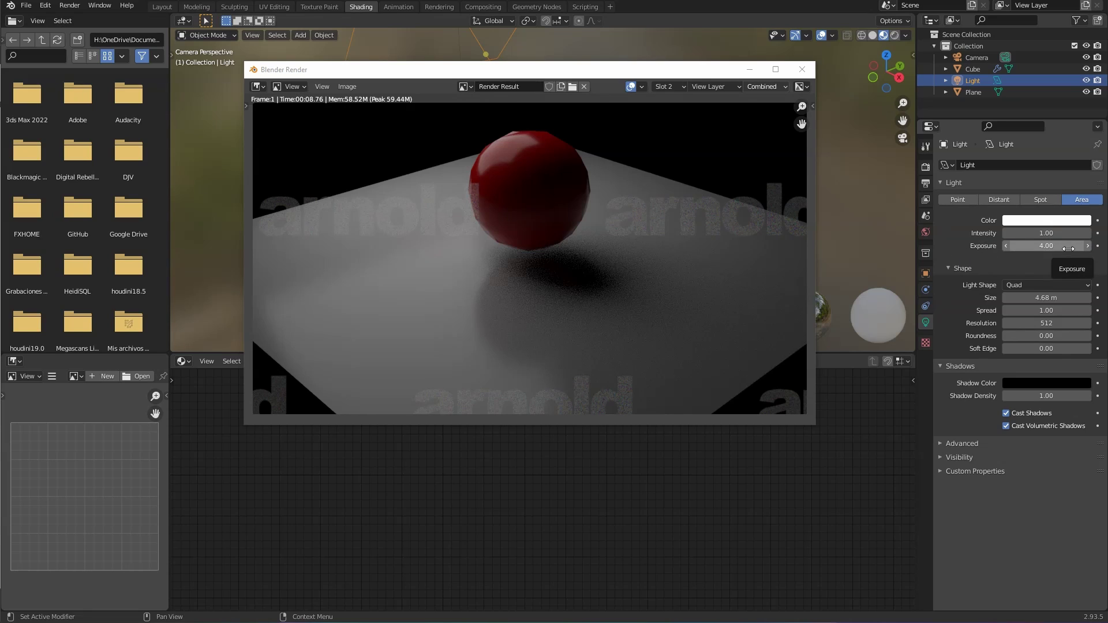
pyautogui.click(630, 244)
pyautogui.press('F12')
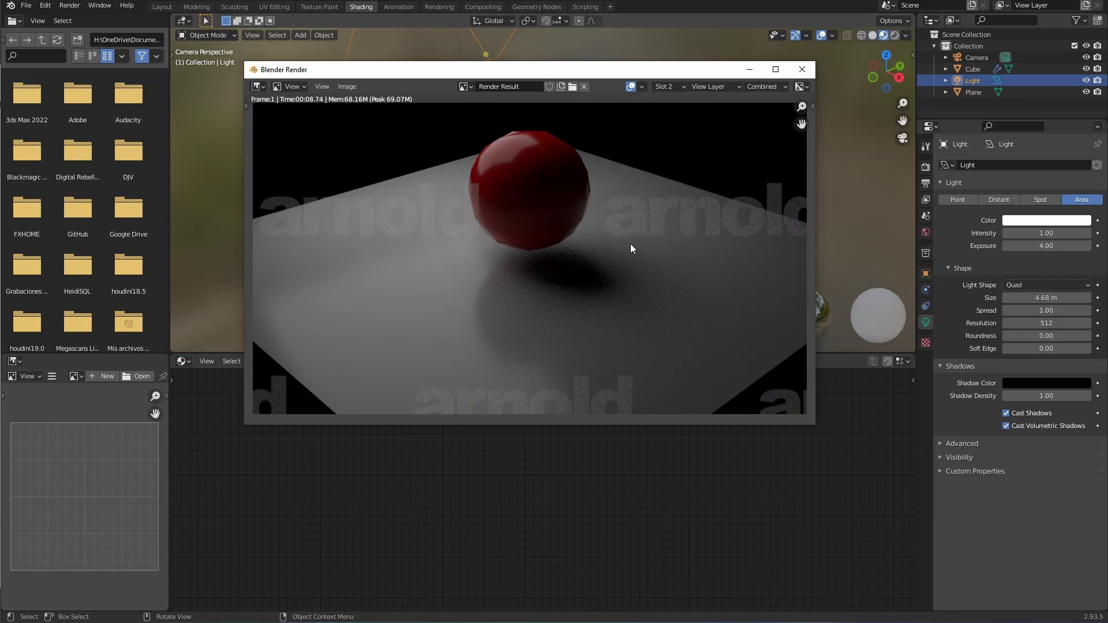
pyautogui.press('2')
pyautogui.press('3')
# Step: Compare with the earlier render, close the render window, and switch the viewport to Rendered shading
pyautogui.press('j')
pyautogui.click(805, 72)
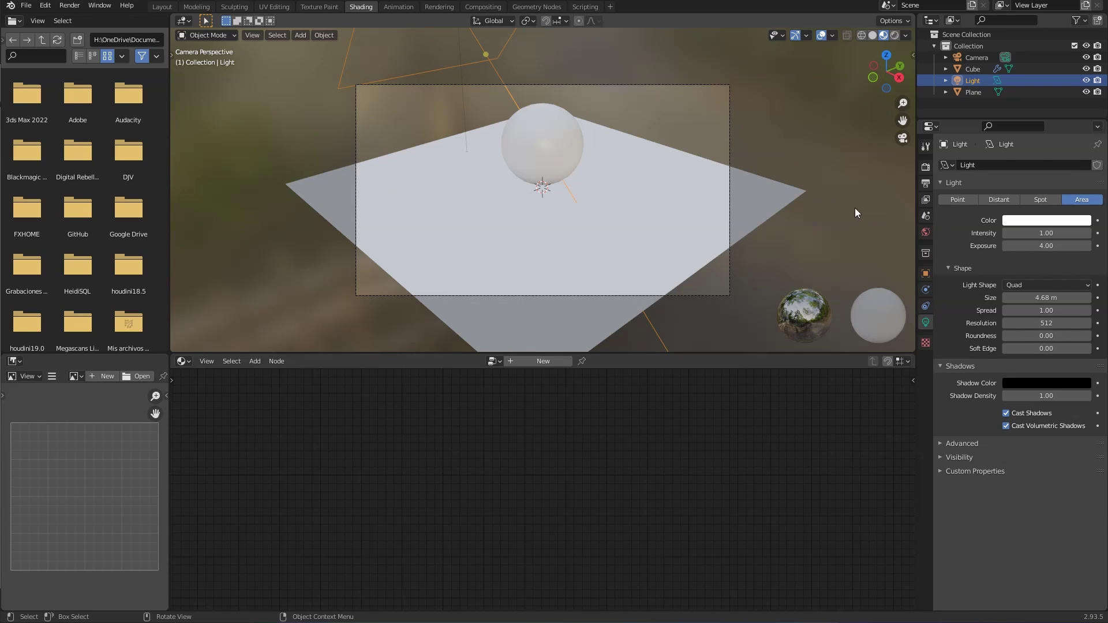
pyautogui.click(895, 35)
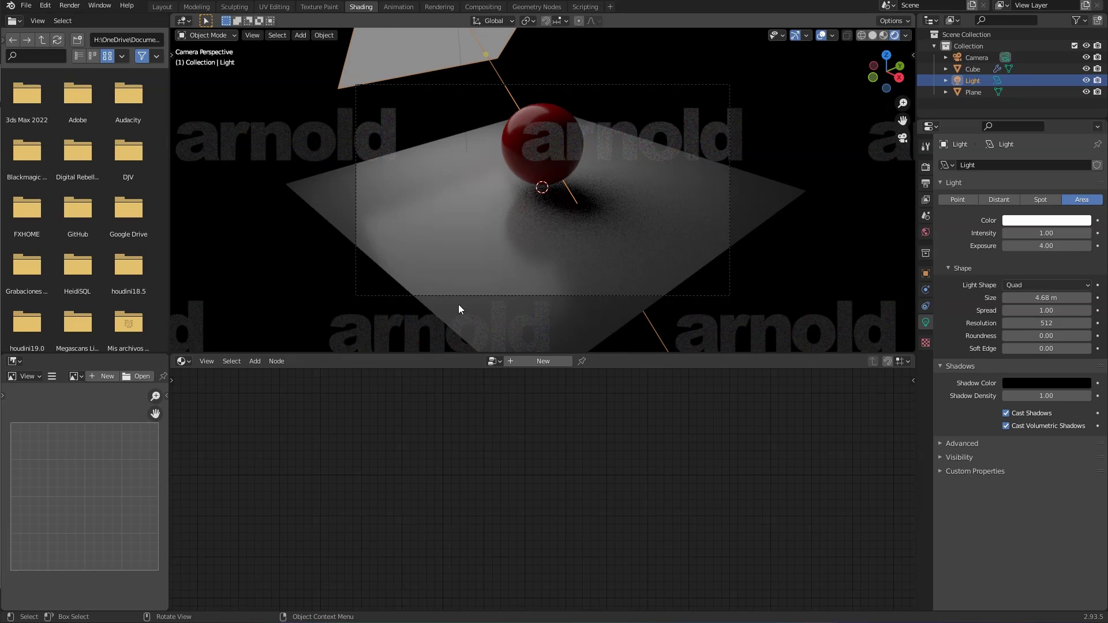
# Step: Select the area light and move it lower along Z
pyautogui.click(474, 38)
pyautogui.press('g')
pyautogui.press('z')
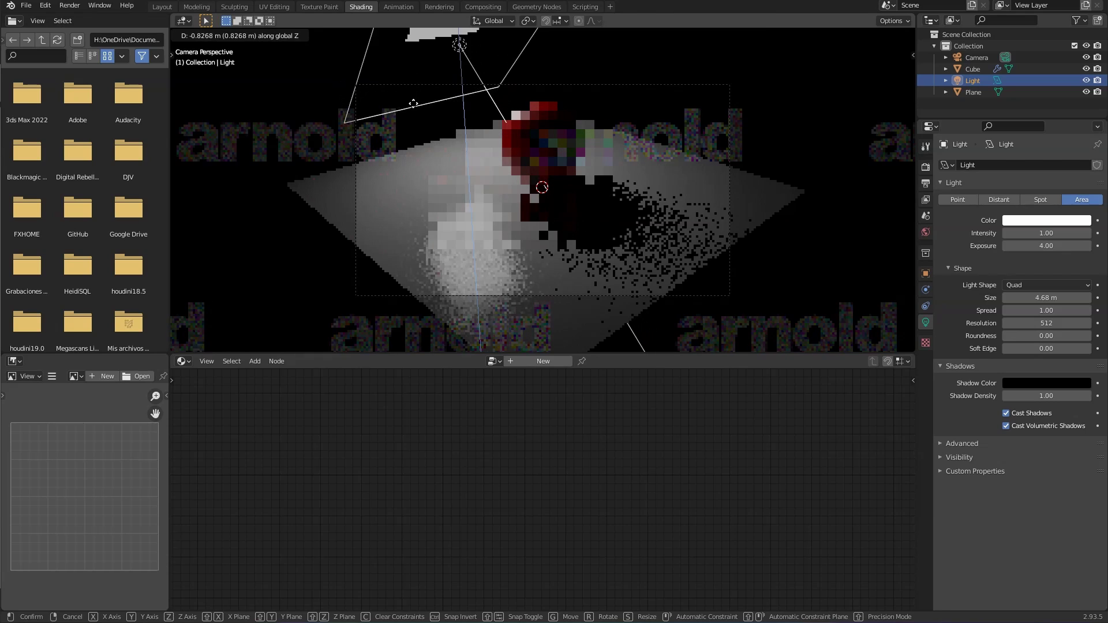
pyautogui.click(414, 131)
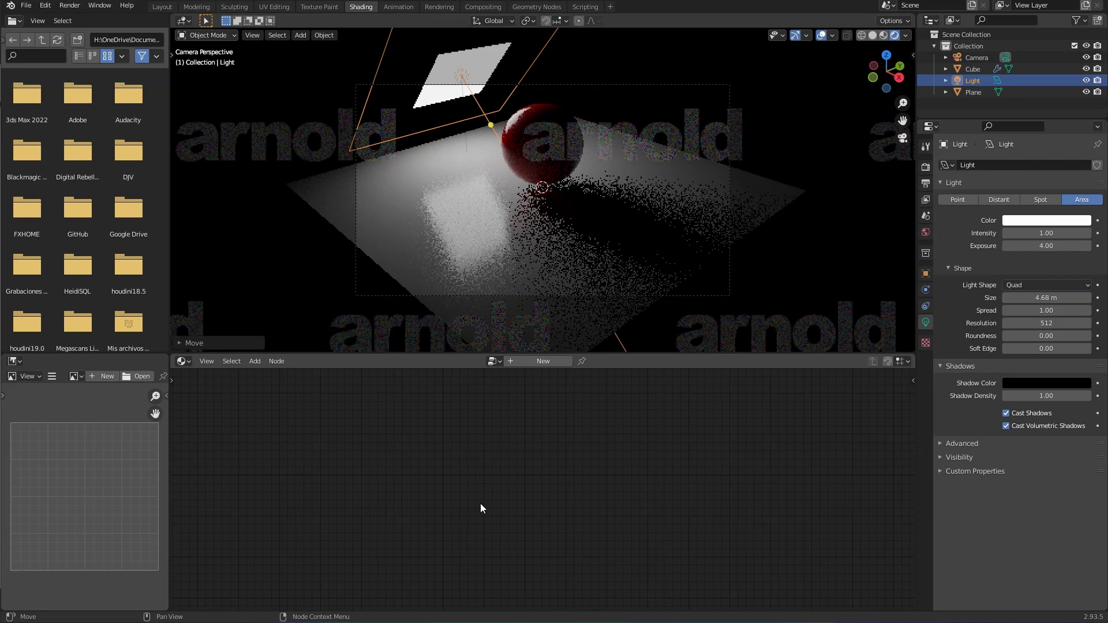
# Step: Slide the light sideways along X to its final off-centre position
pyautogui.press('g')
pyautogui.press('x')
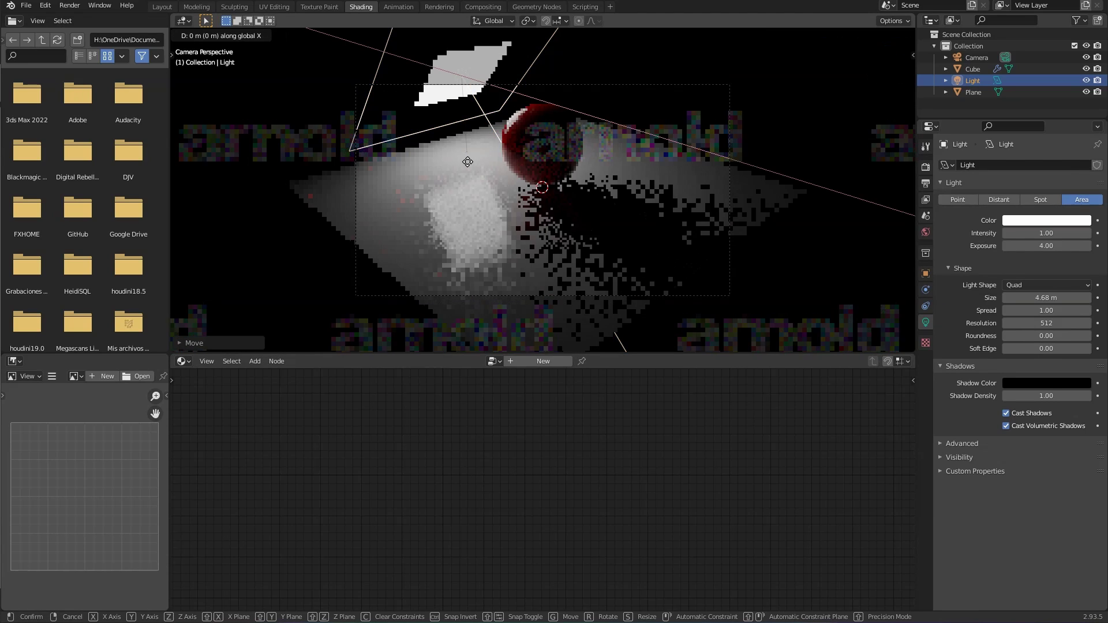
pyautogui.click(494, 175)
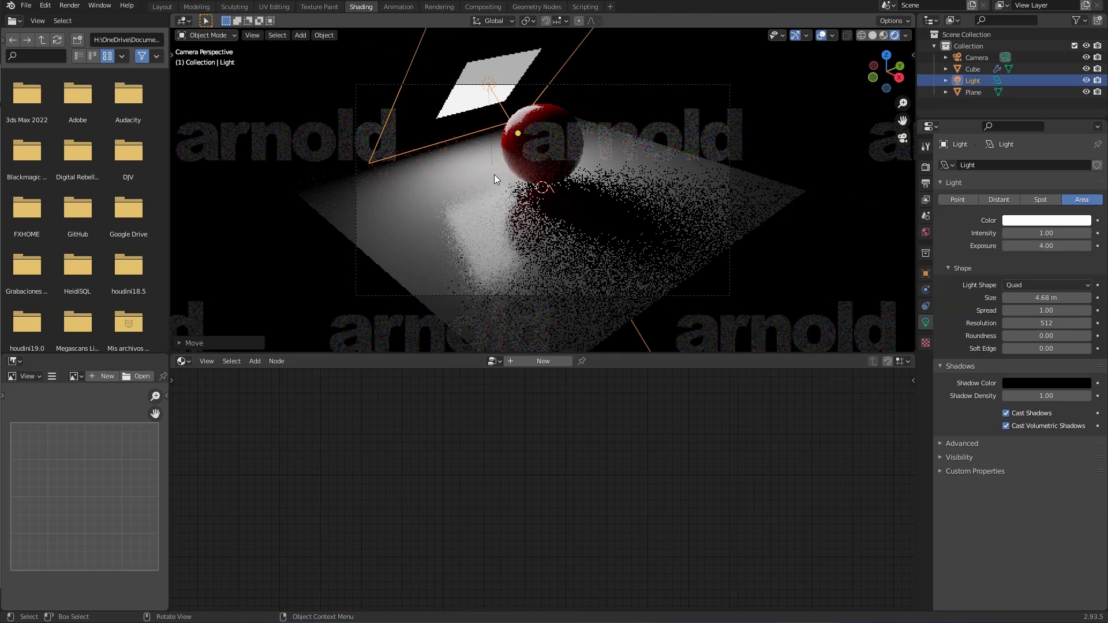
pyautogui.press('g')
pyautogui.press('x')
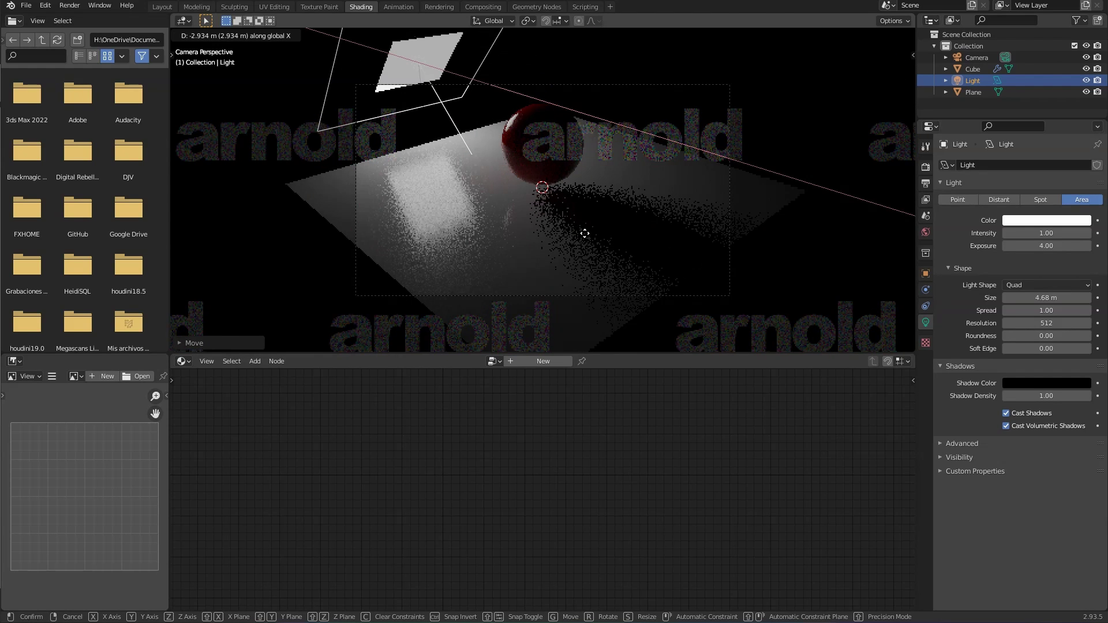
pyautogui.press('y')
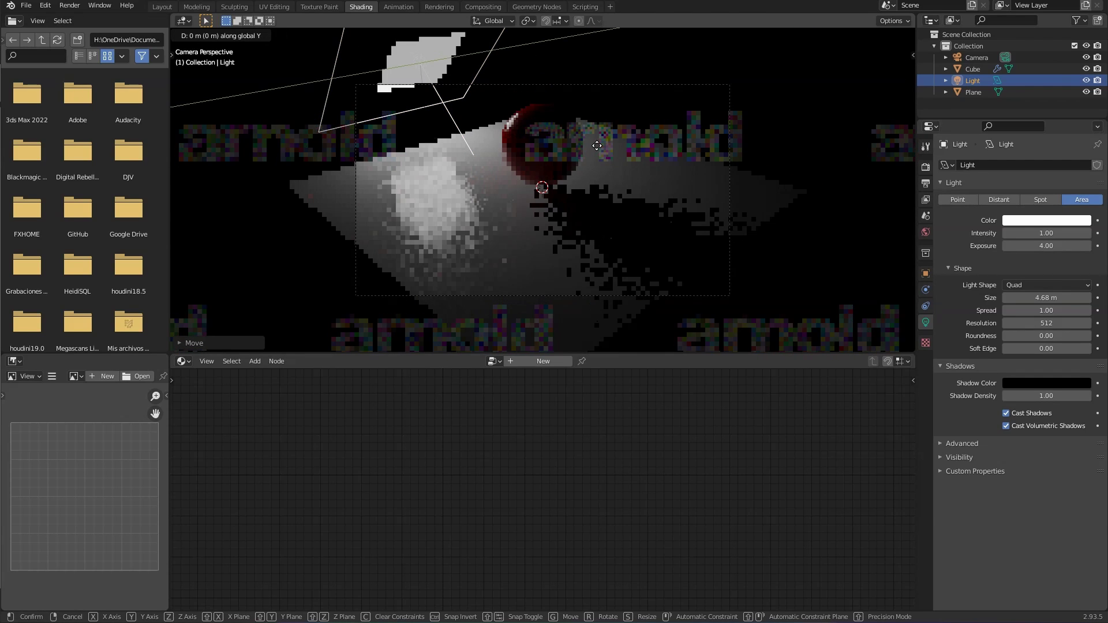
pyautogui.press('x')
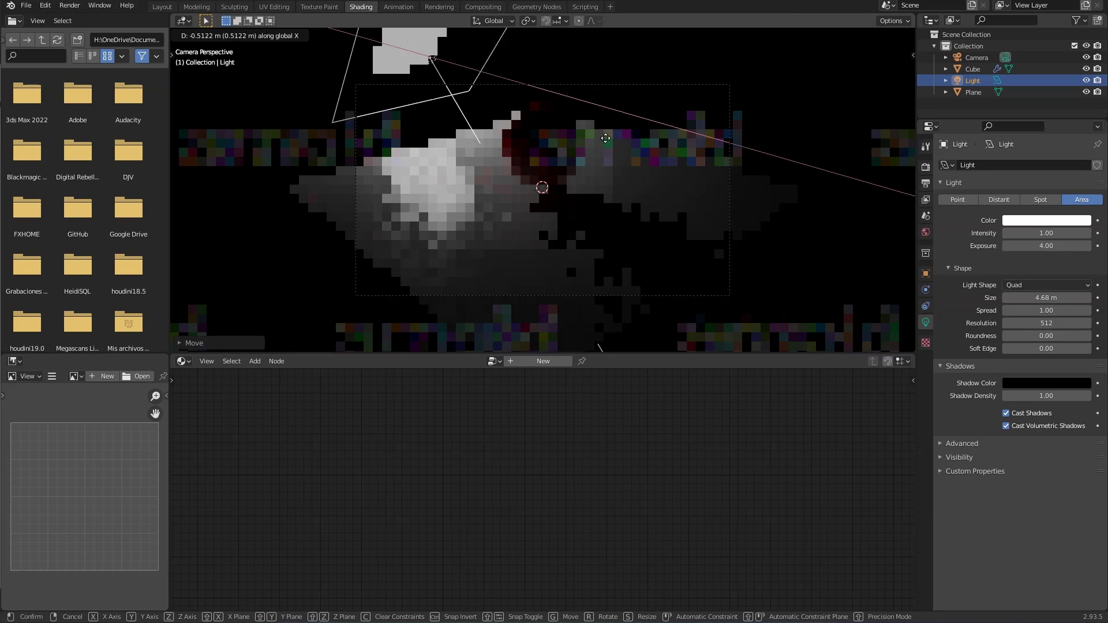
pyautogui.click(460, 81)
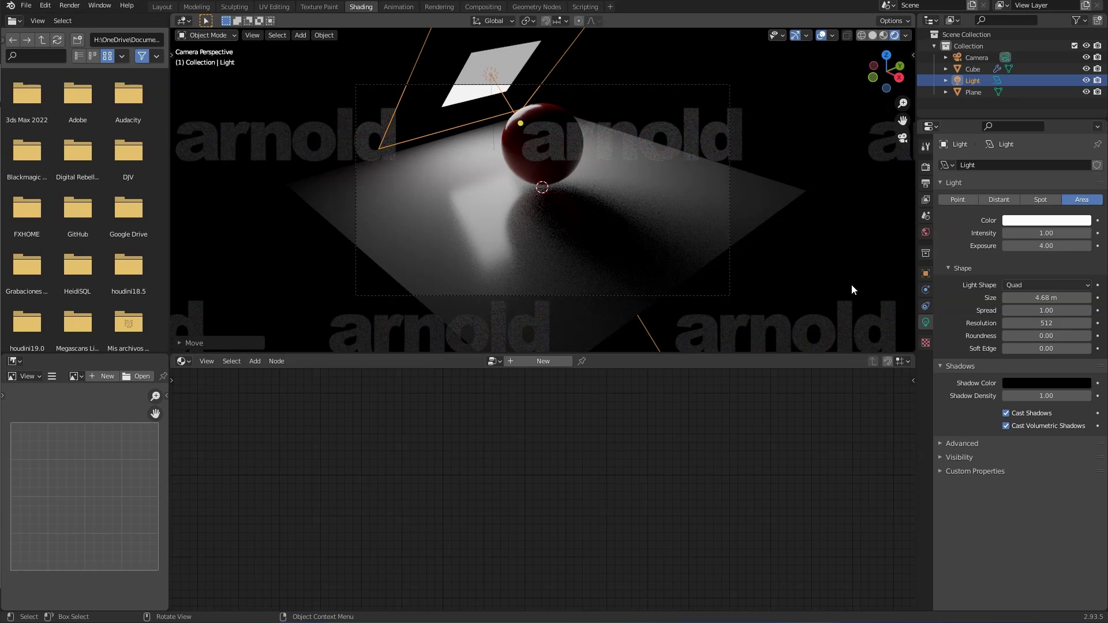
# Step: Drop the area light's Camera visibility from 1.00 to 0.00 and deselect it
pyautogui.click(952, 458)
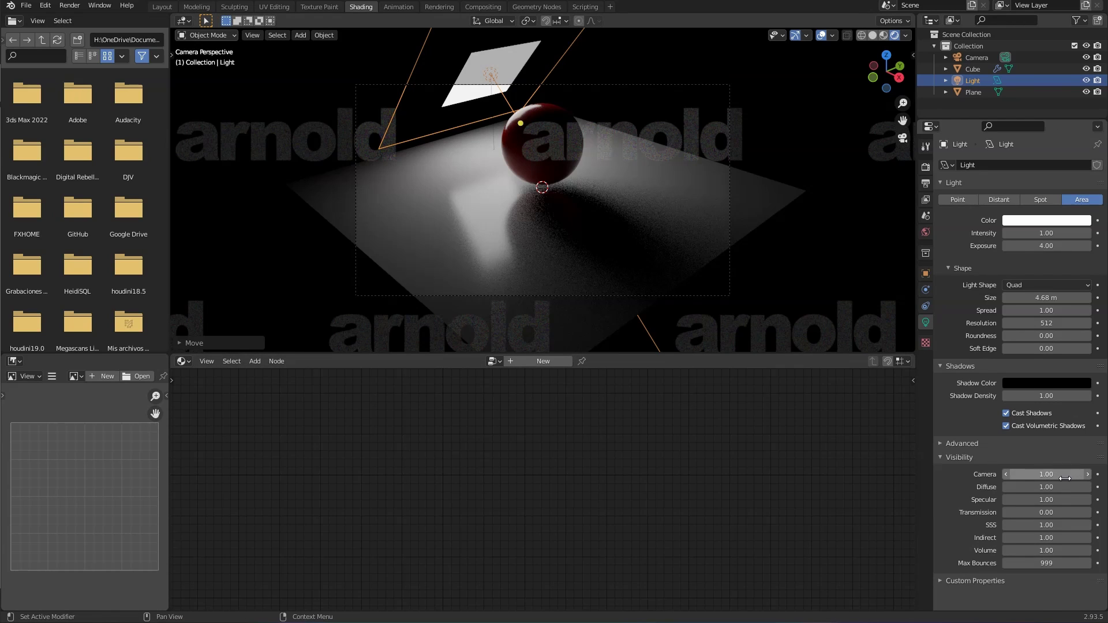
pyautogui.moveTo(1065, 479); pyautogui.dragTo(1044, 475)
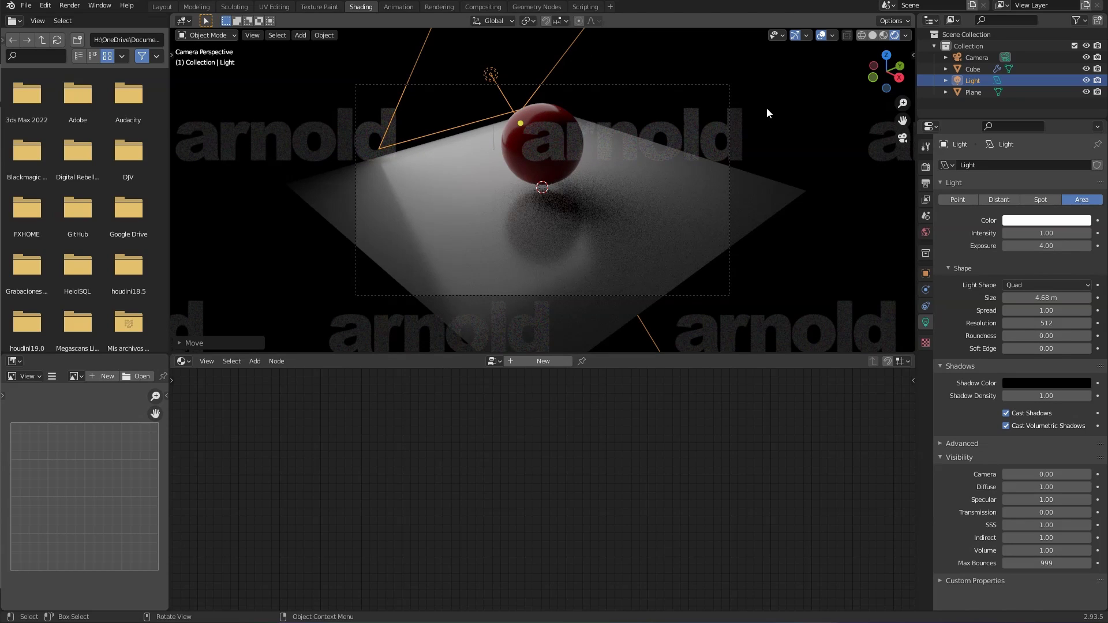
pyautogui.click(839, 170)
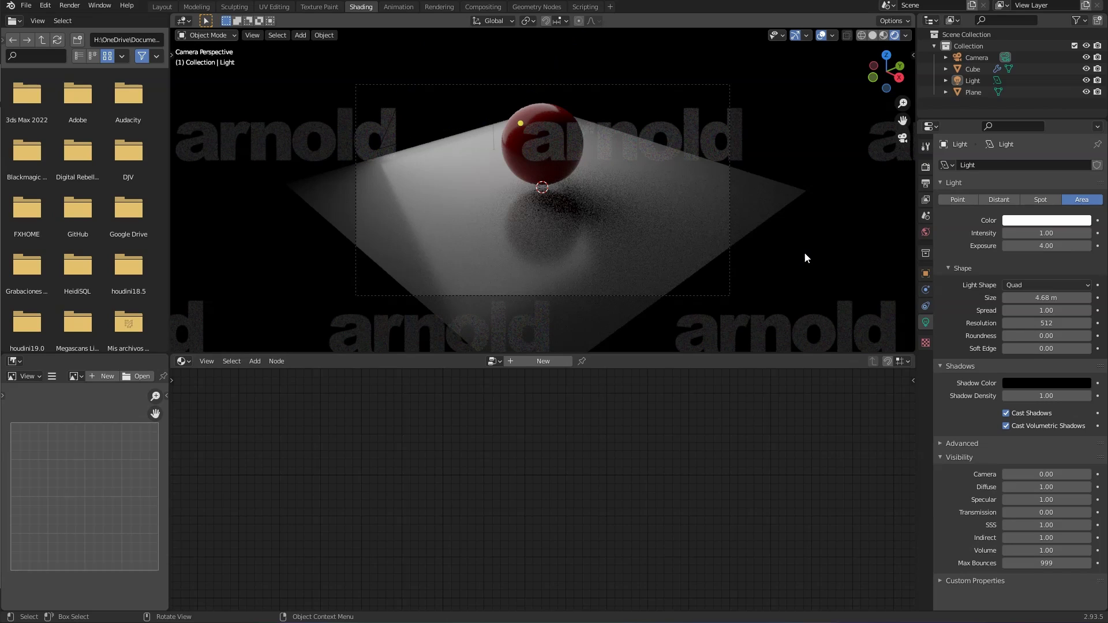
# Step: Select the red sphere and expand its Object Properties Visibility > Arnold ray-visibility options
pyautogui.click(532, 122)
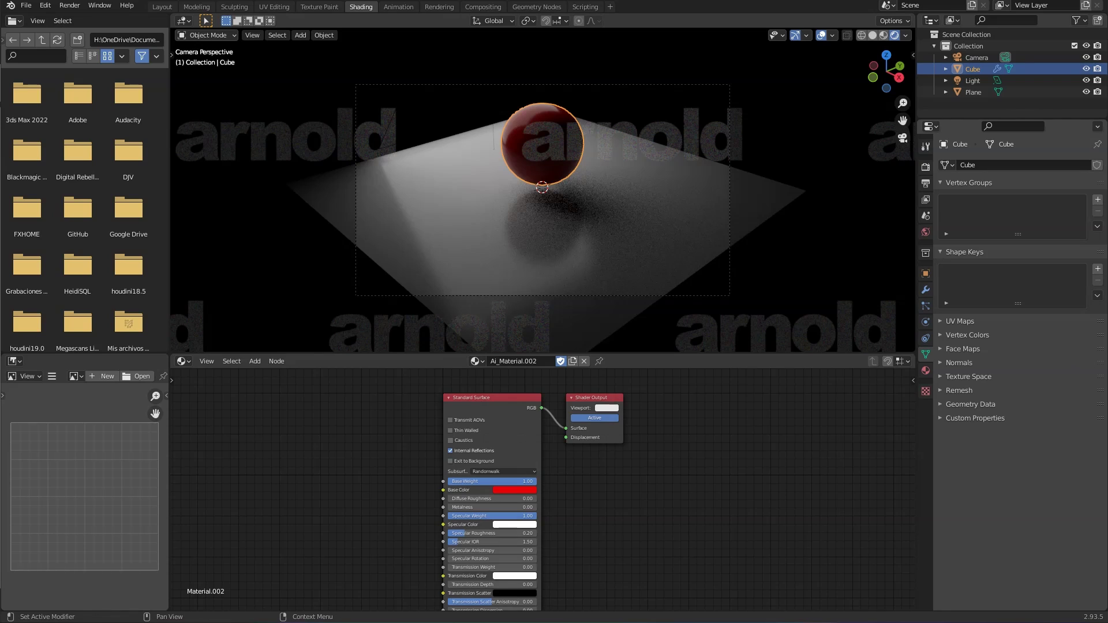
pyautogui.click(926, 274)
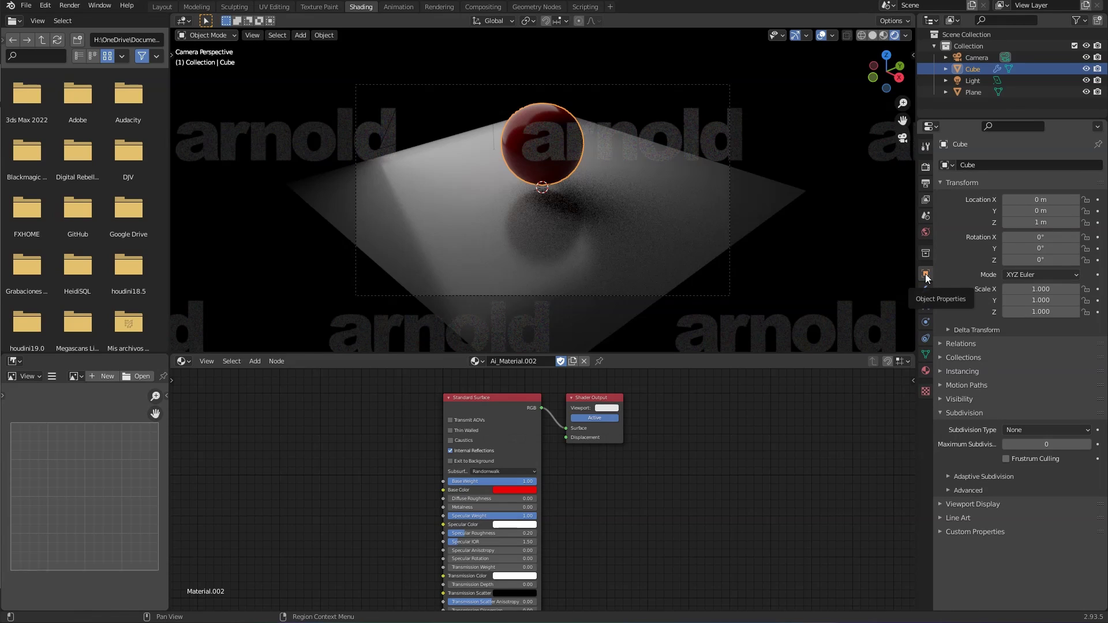
pyautogui.click(947, 398)
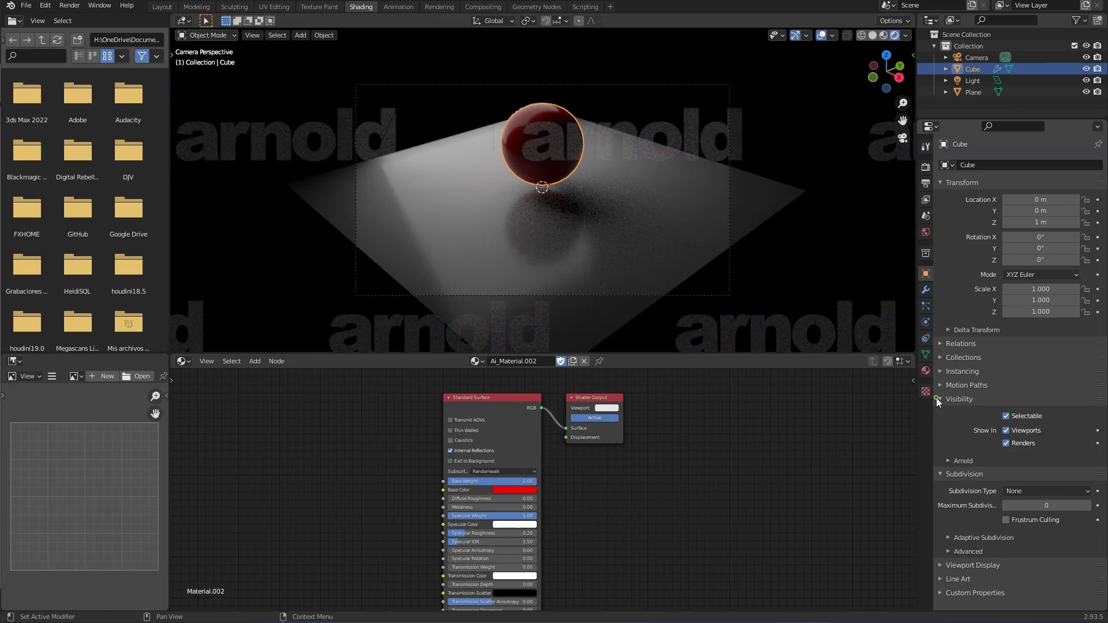
pyautogui.click(960, 460)
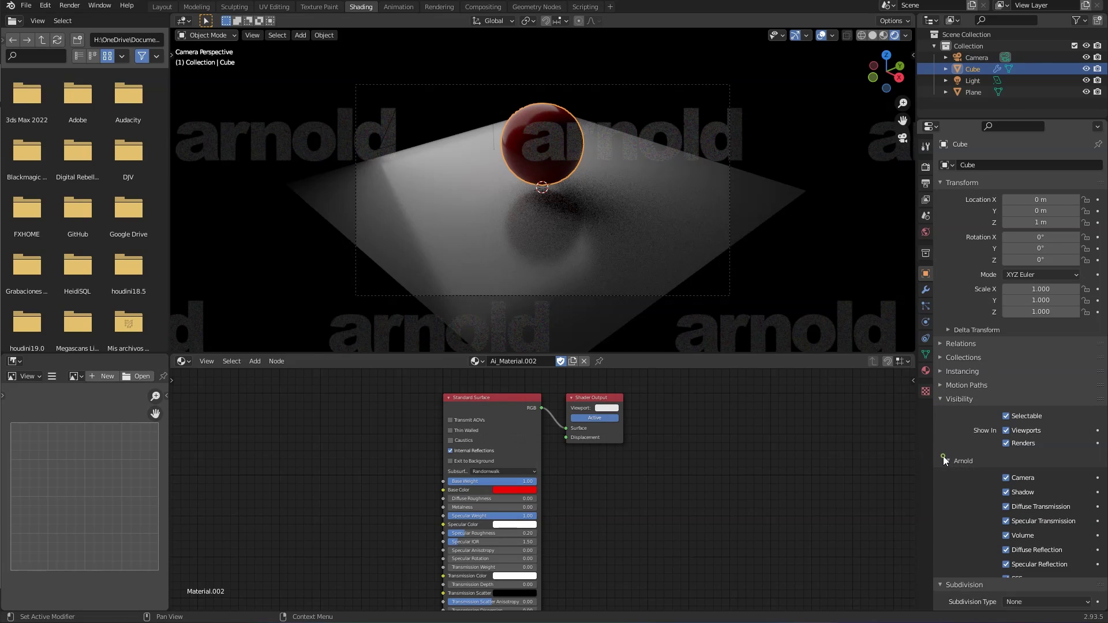
pyautogui.scroll(-2, 951, 419)
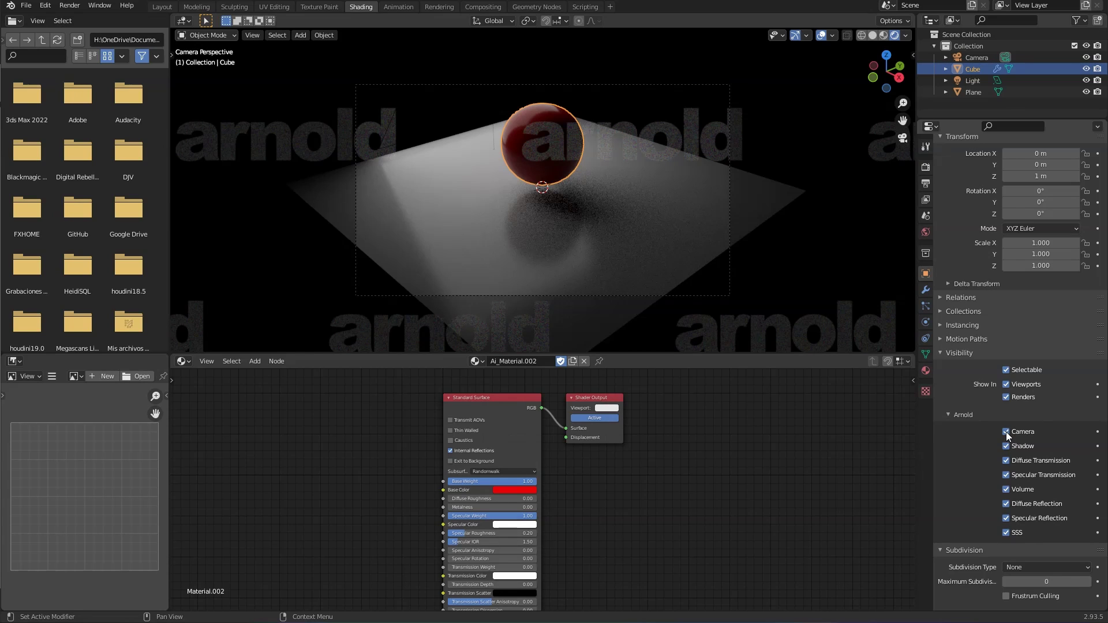
pyautogui.click(1006, 432)
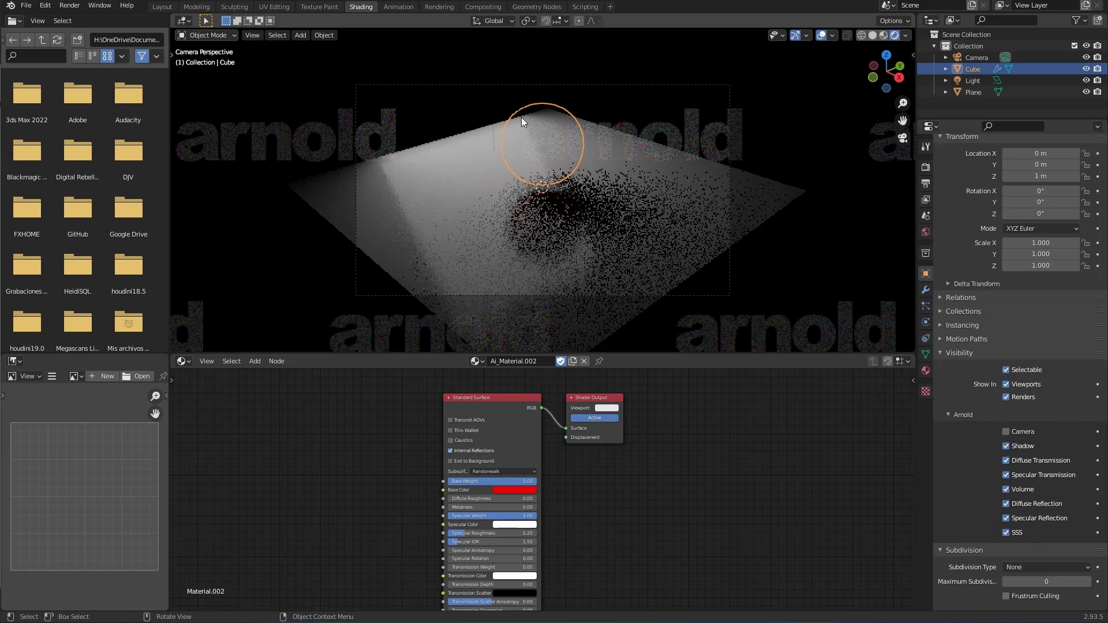
pyautogui.click(864, 213)
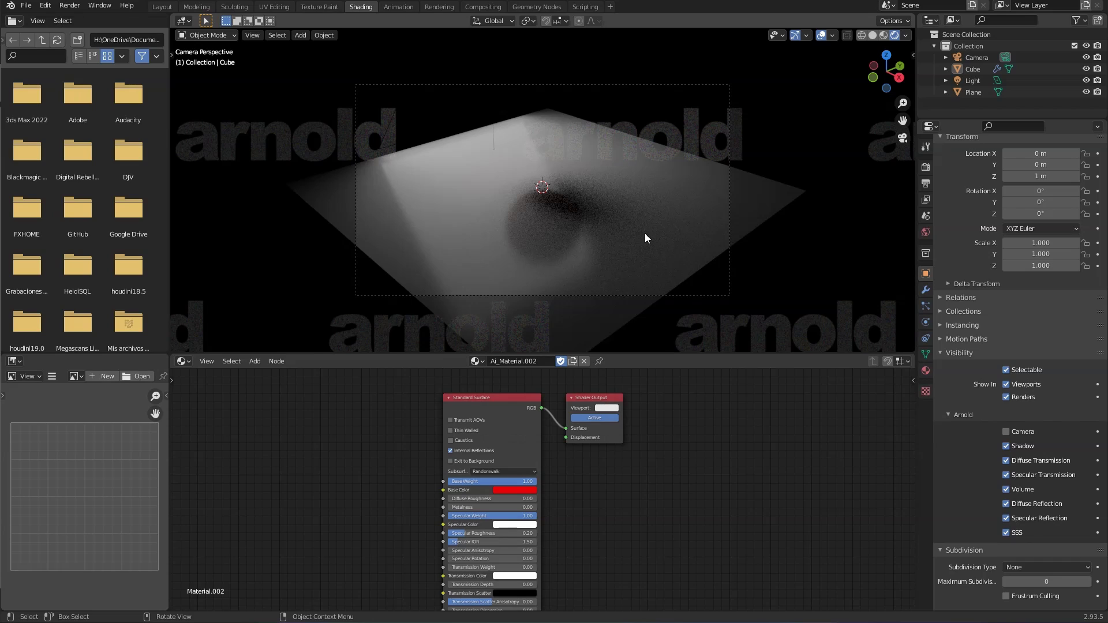
pyautogui.click(1007, 432)
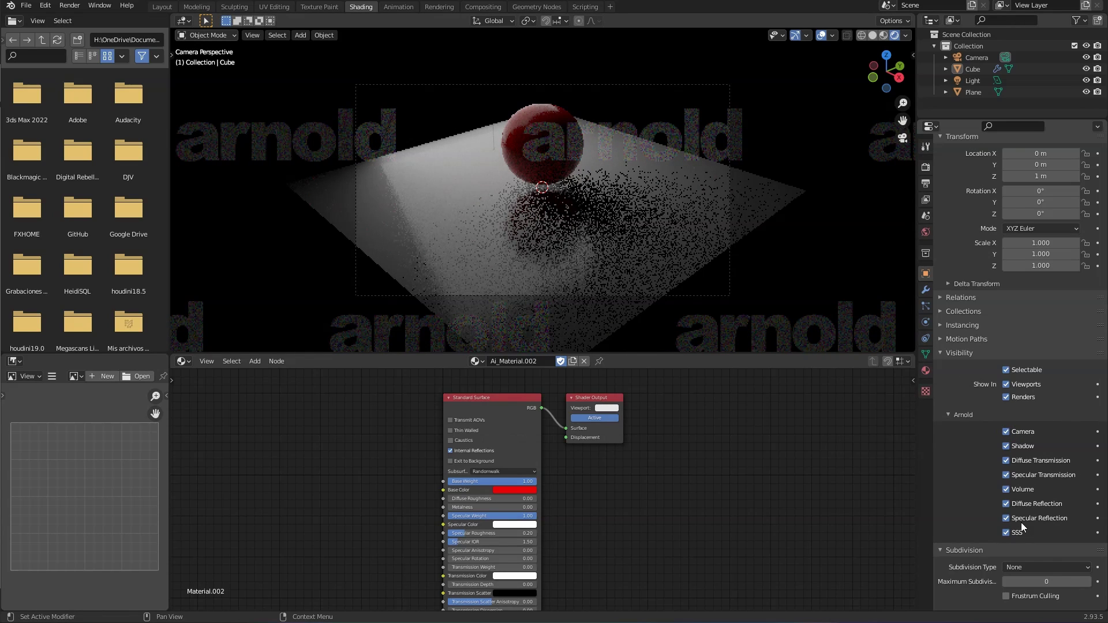
pyautogui.click(1007, 447)
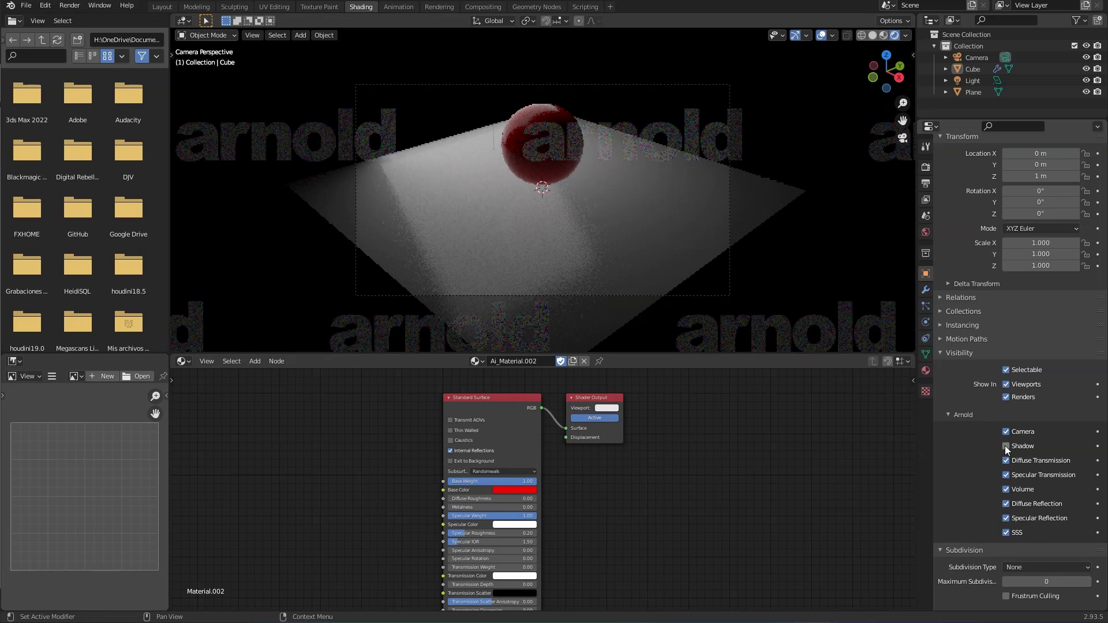
pyautogui.click(1006, 447)
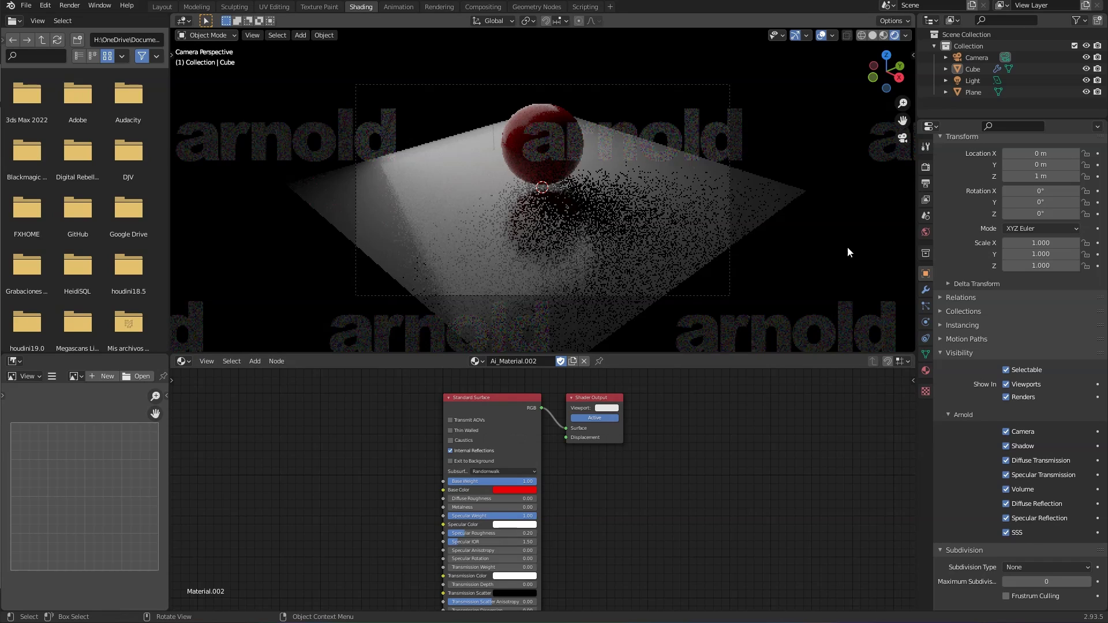
pyautogui.click(1007, 506)
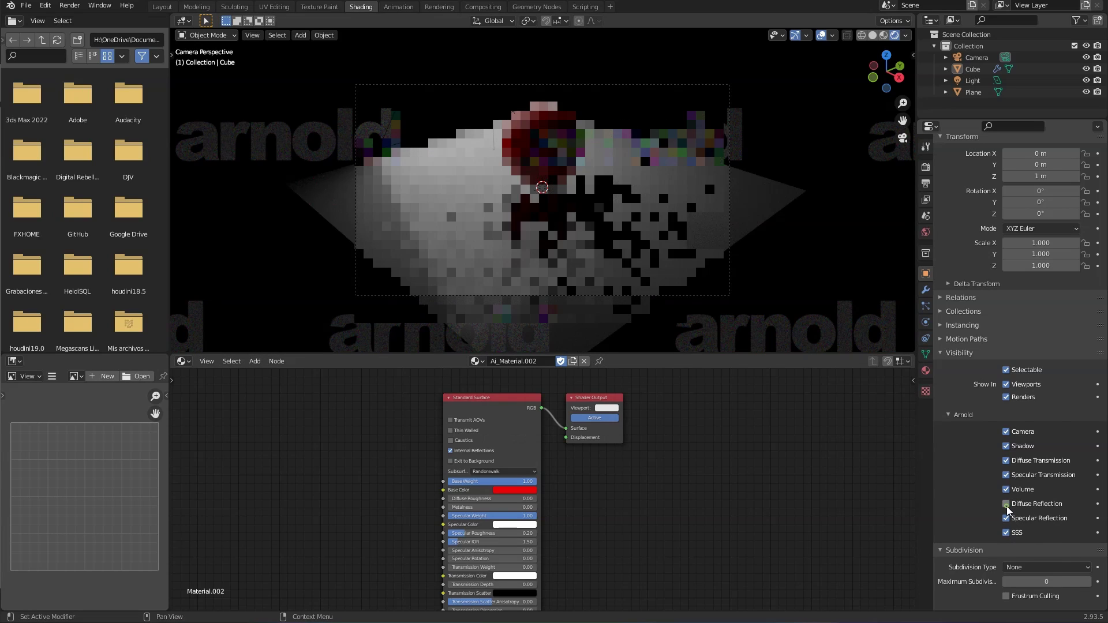
pyautogui.click(1008, 507)
pyautogui.click(1009, 518)
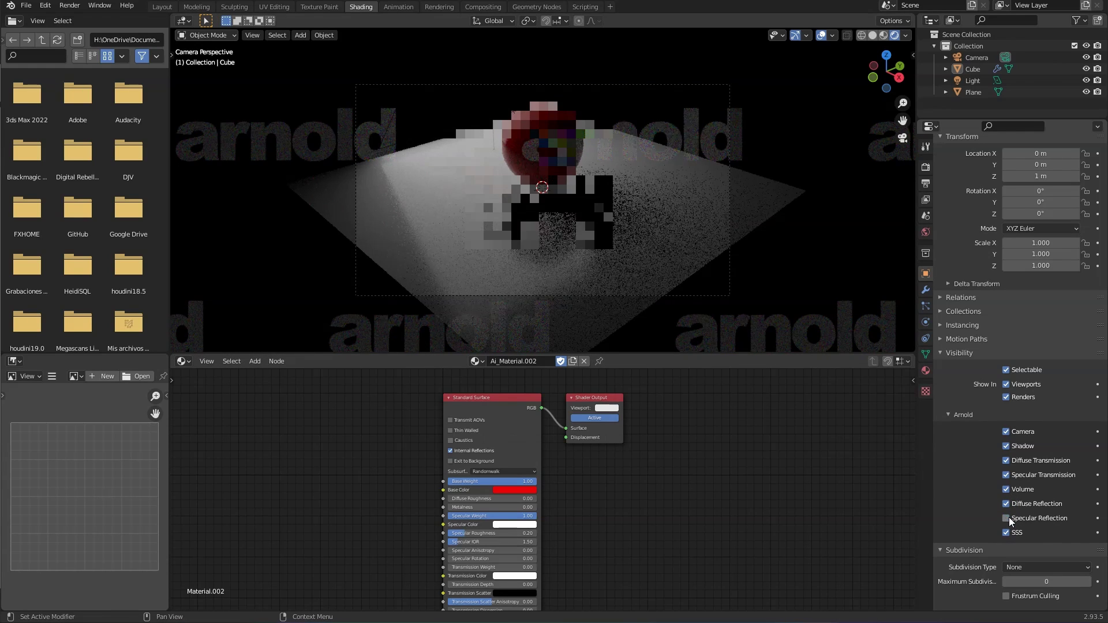
pyautogui.click(1009, 518)
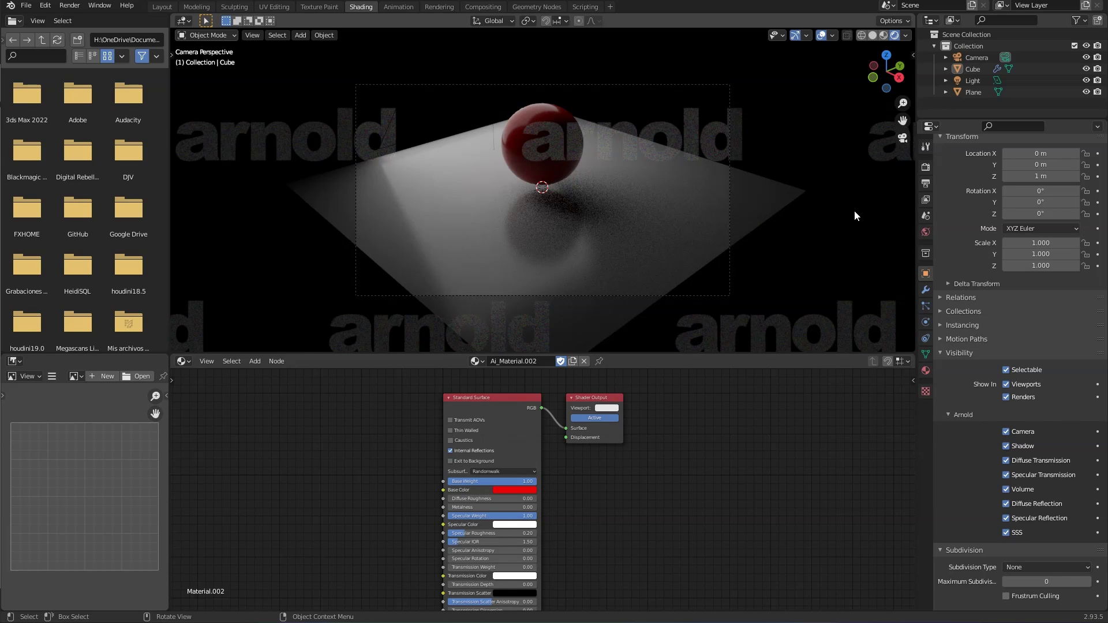
# Step: Switch the viewport to Solid shading, render a frame with Arnold, and close the result
pyautogui.click(883, 35)
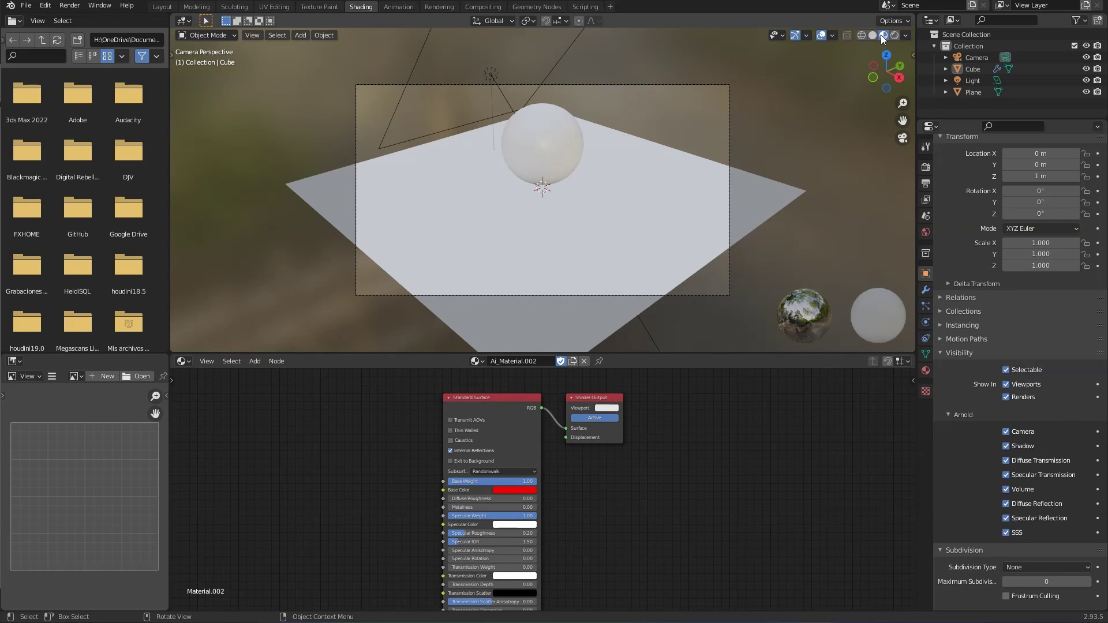
pyautogui.click(872, 36)
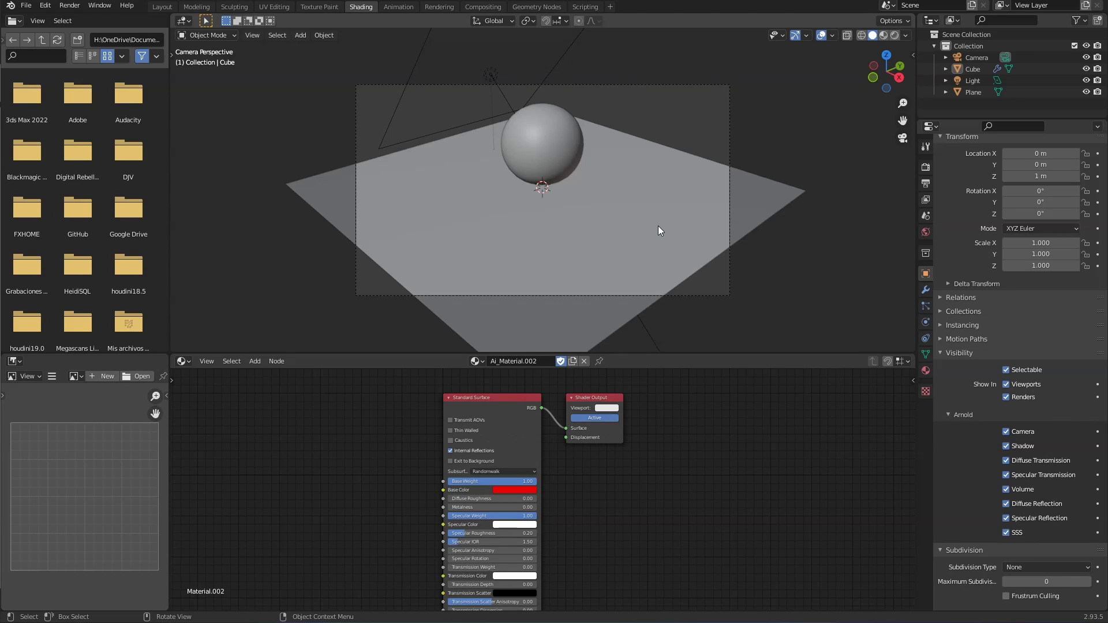
pyautogui.press('F12')
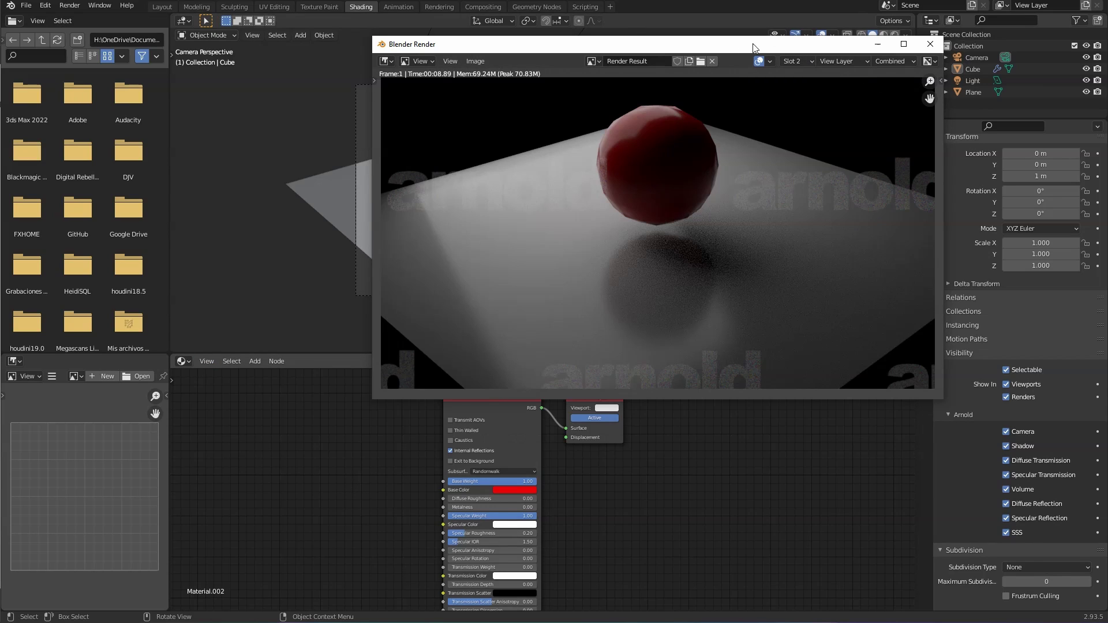
pyautogui.click(228, 22)
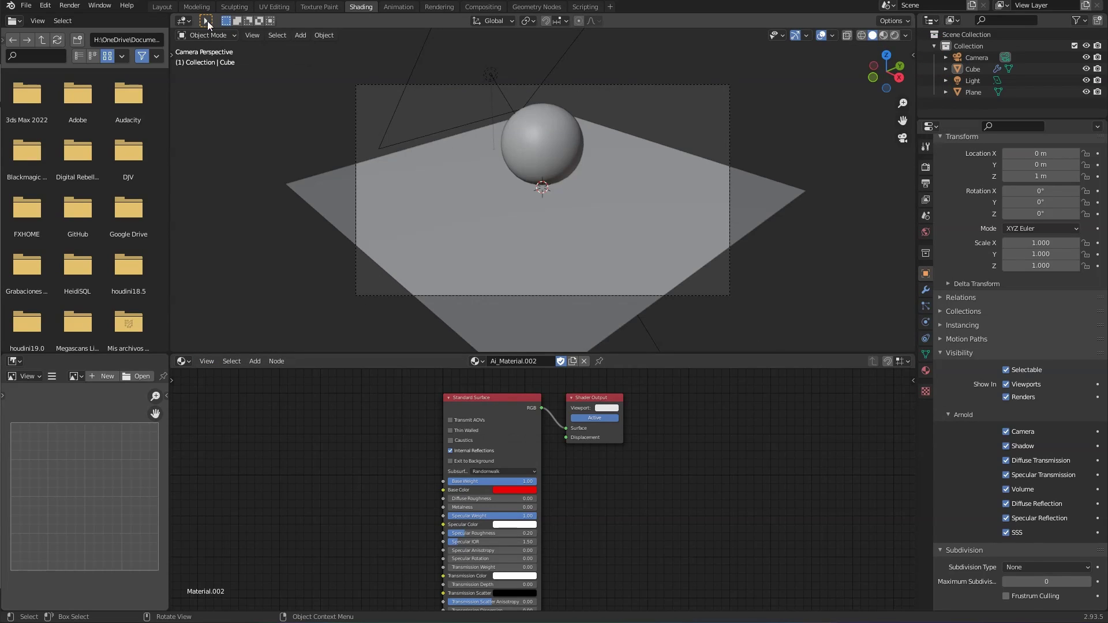
# Step: Select the sphere, enable Rendered shading, and initialize Arnold nodes for the World
pyautogui.click(542, 126)
pyautogui.moveTo(614, 495); pyautogui.dragTo(742, 483, button='middle')
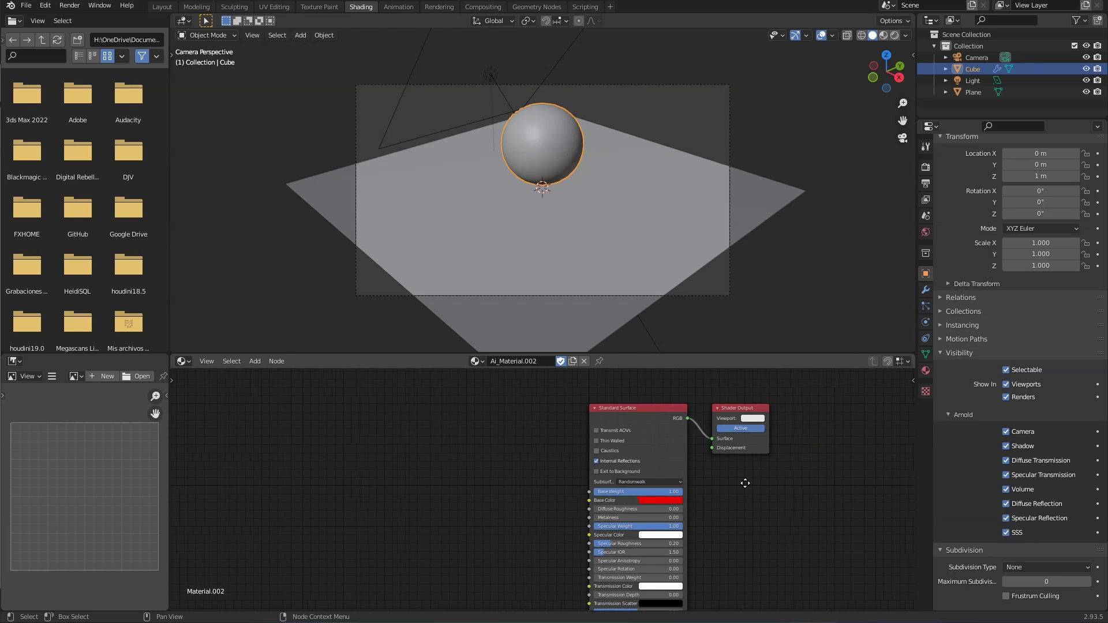
pyautogui.scroll(1, 448, 460)
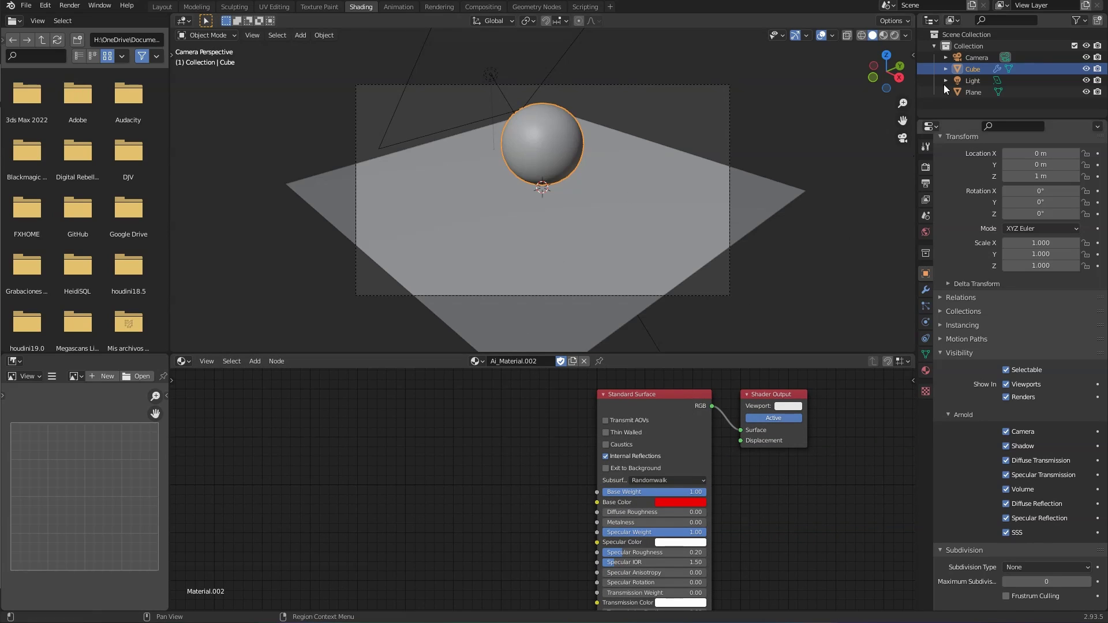
pyautogui.click(895, 36)
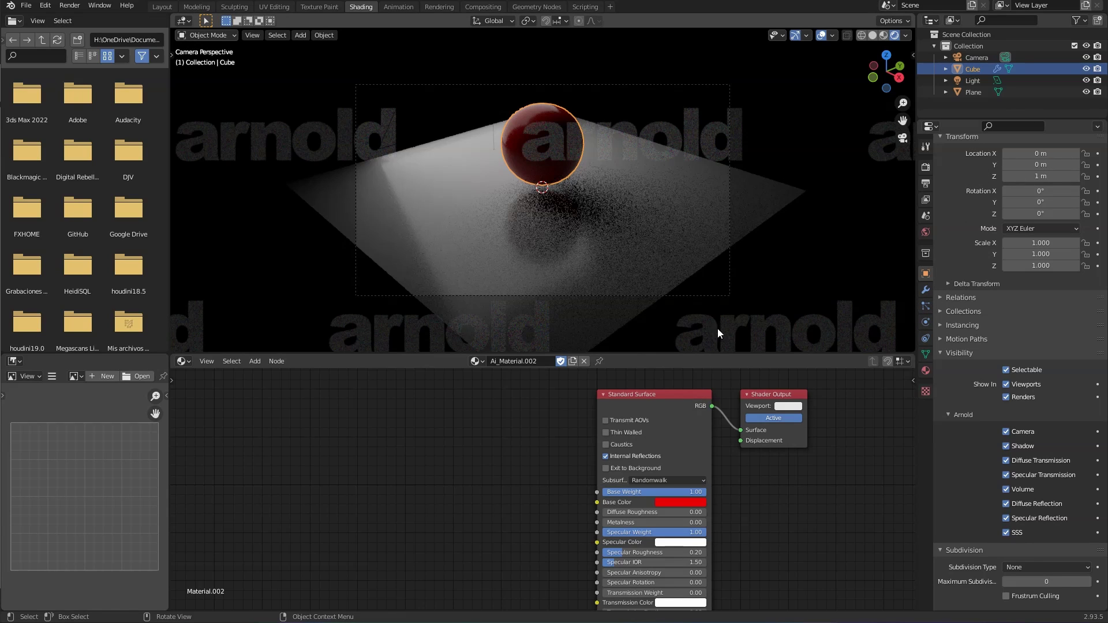
pyautogui.click(925, 232)
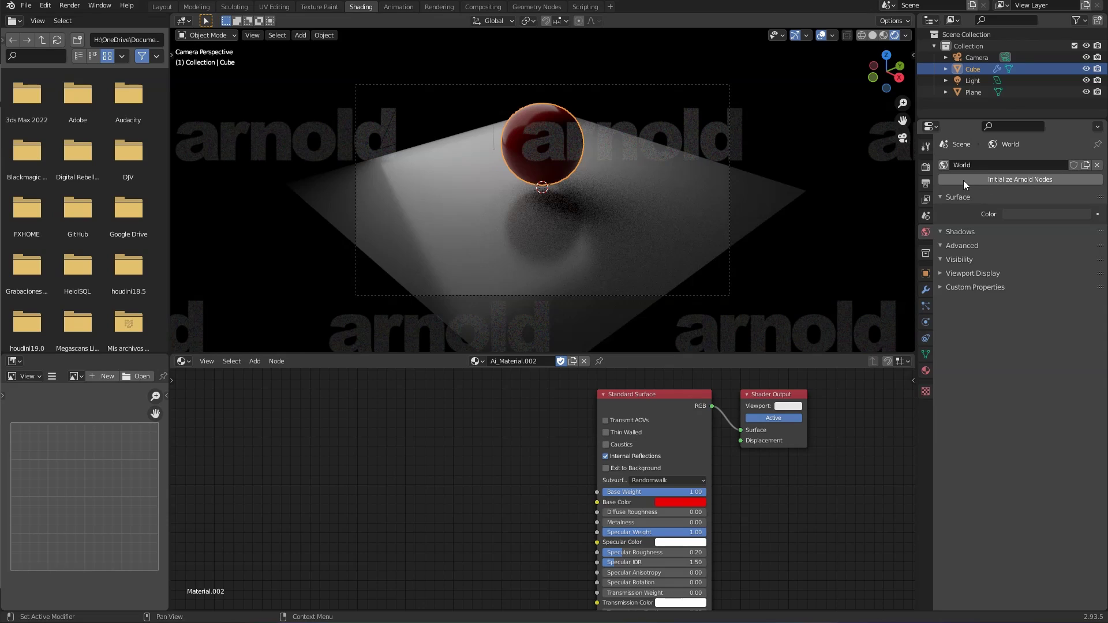
pyautogui.click(1014, 179)
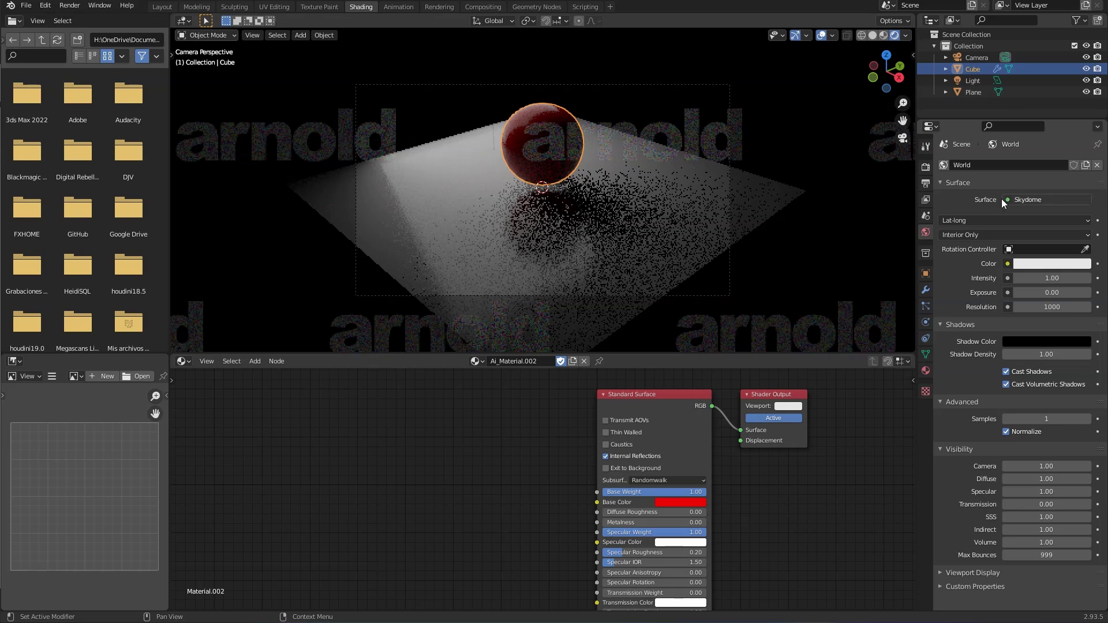
# Step: Tint the Arnold Skydome colour to a pale beige and deselect the sphere
pyautogui.click(1050, 264)
pyautogui.moveTo(1032, 153); pyautogui.dragTo(1029, 155)
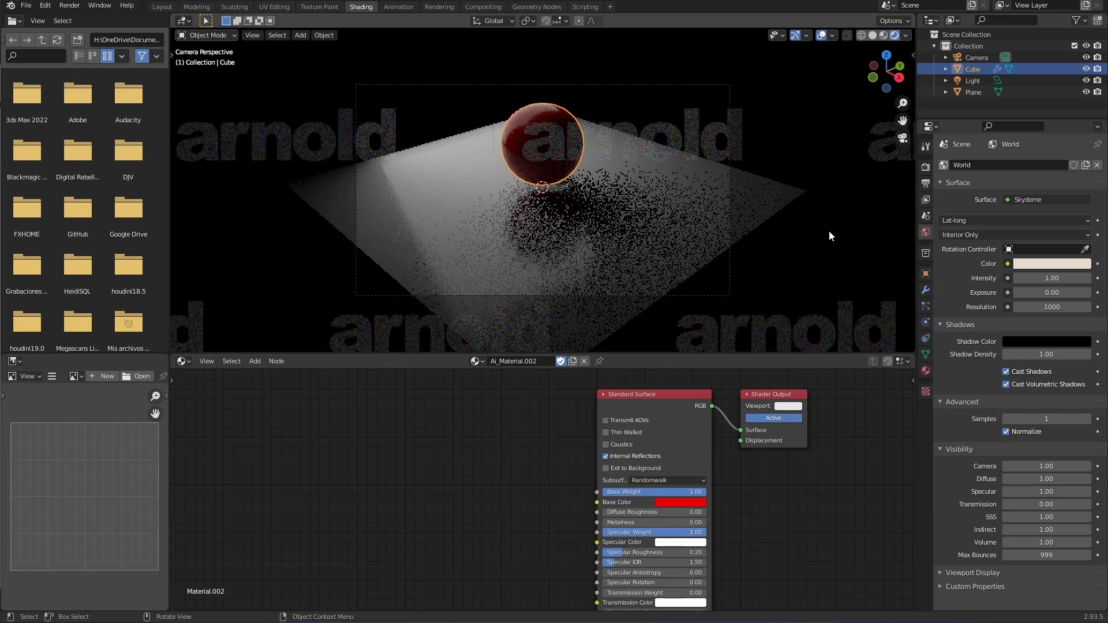
pyautogui.click(811, 250)
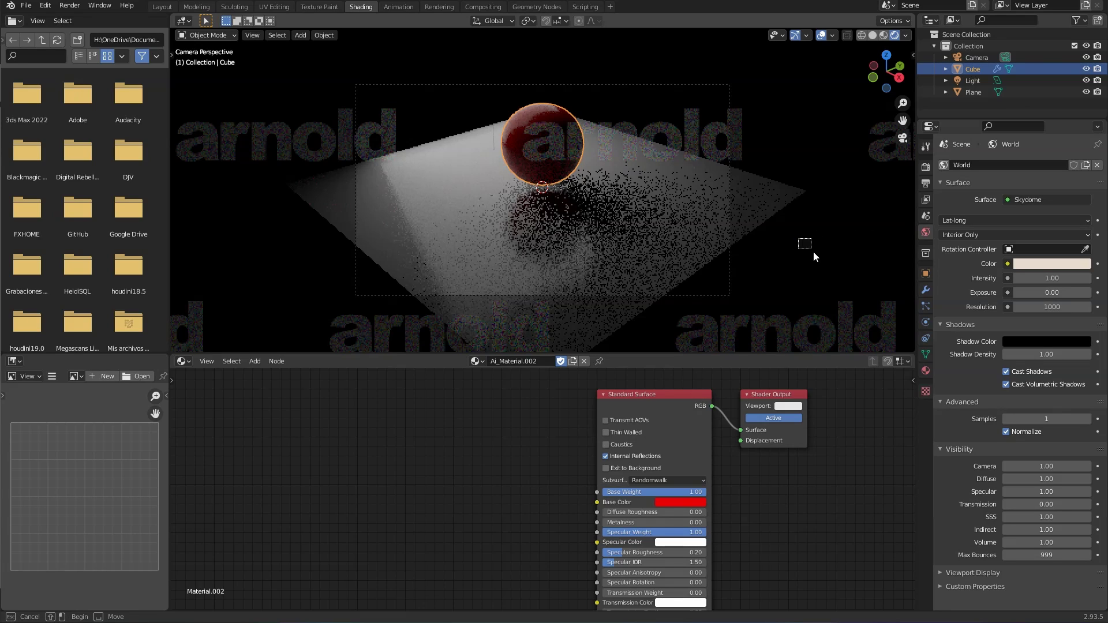
# Step: Compare Material Preview against the live Arnold render, then switch to Solid shading
pyautogui.click(886, 36)
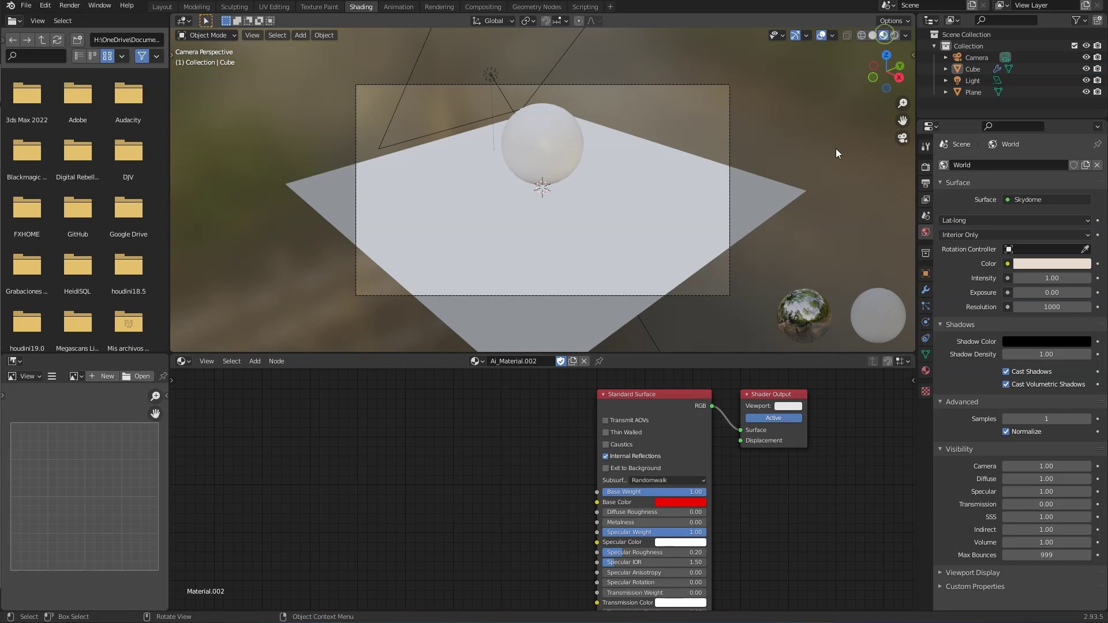
pyautogui.click(895, 37)
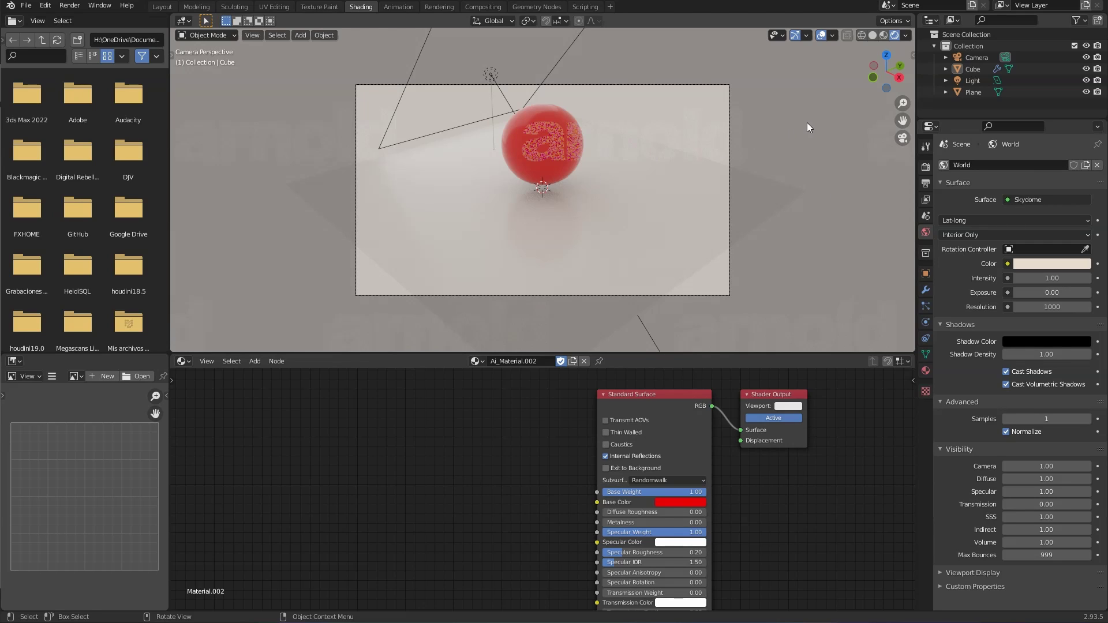
pyautogui.click(883, 35)
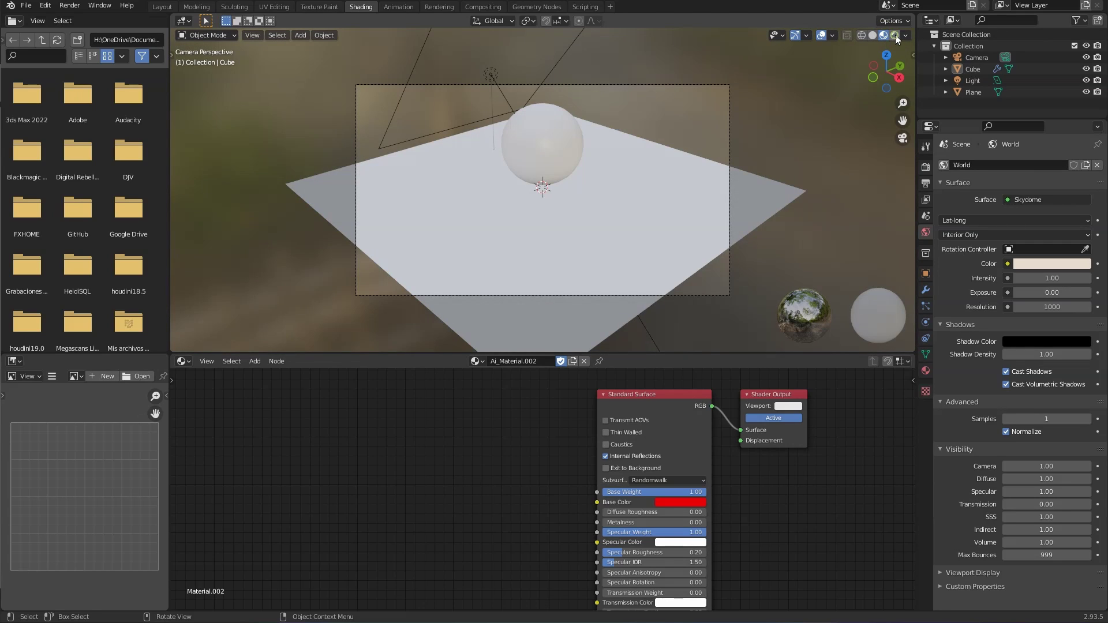
pyautogui.click(894, 35)
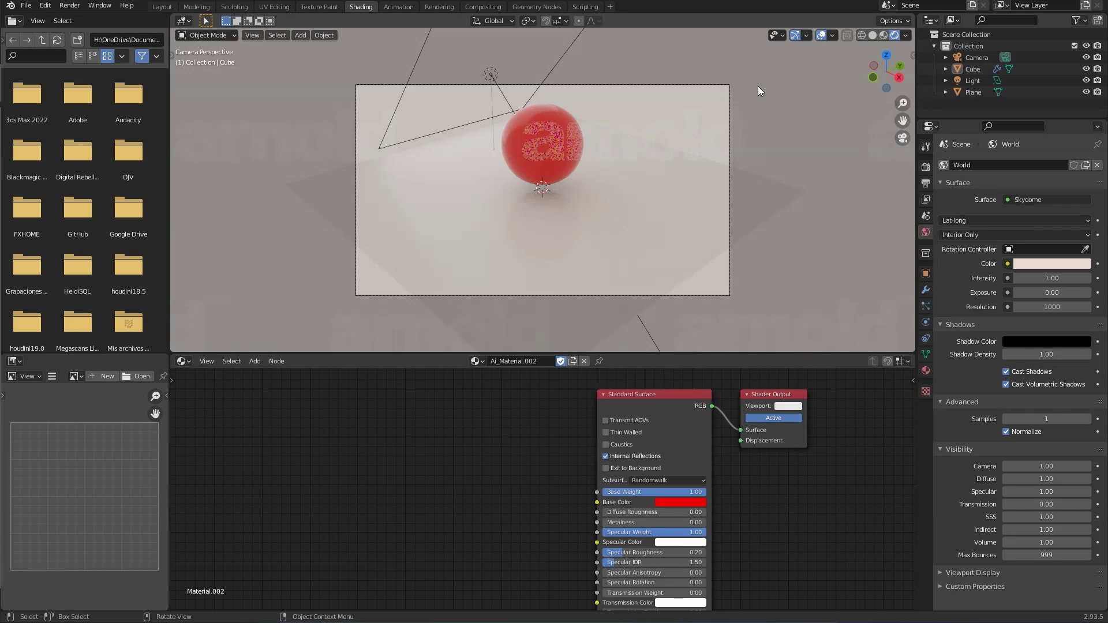
pyautogui.click(874, 34)
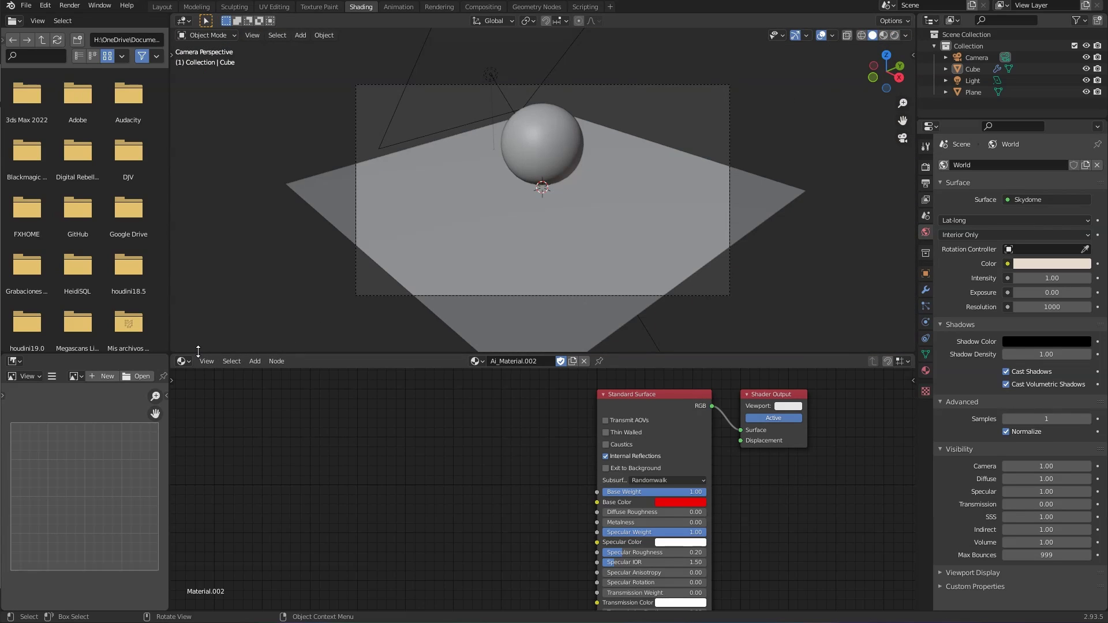
# Step: Toggle the lower area to 3D Viewport and back to Shader Editor, then open recent files
pyautogui.click(183, 361)
pyautogui.click(197, 393)
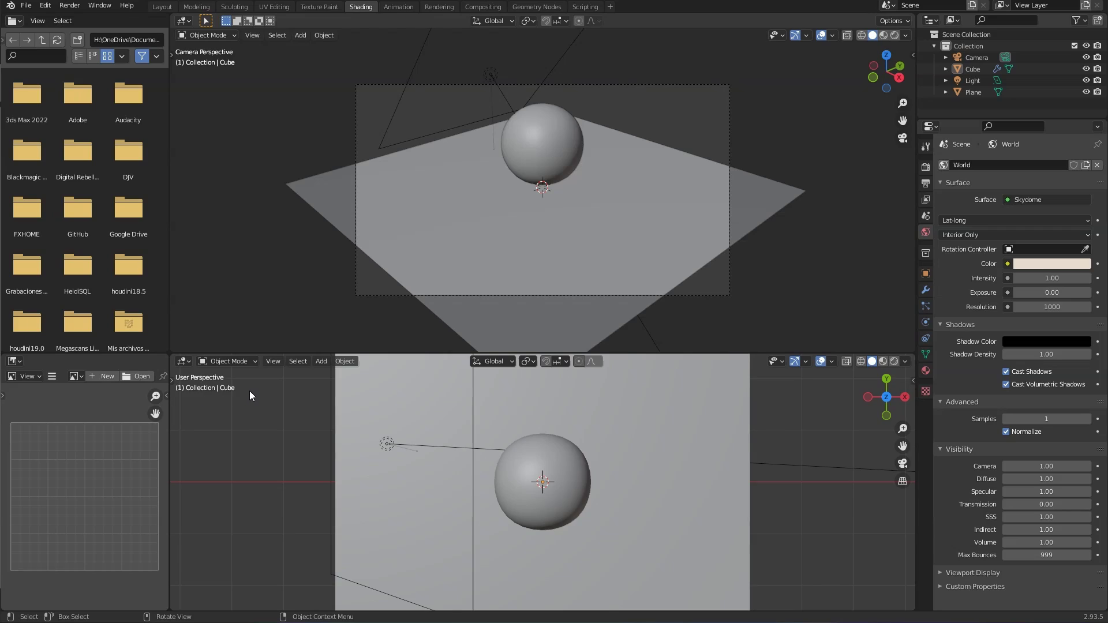
pyautogui.click(183, 361)
pyautogui.click(205, 471)
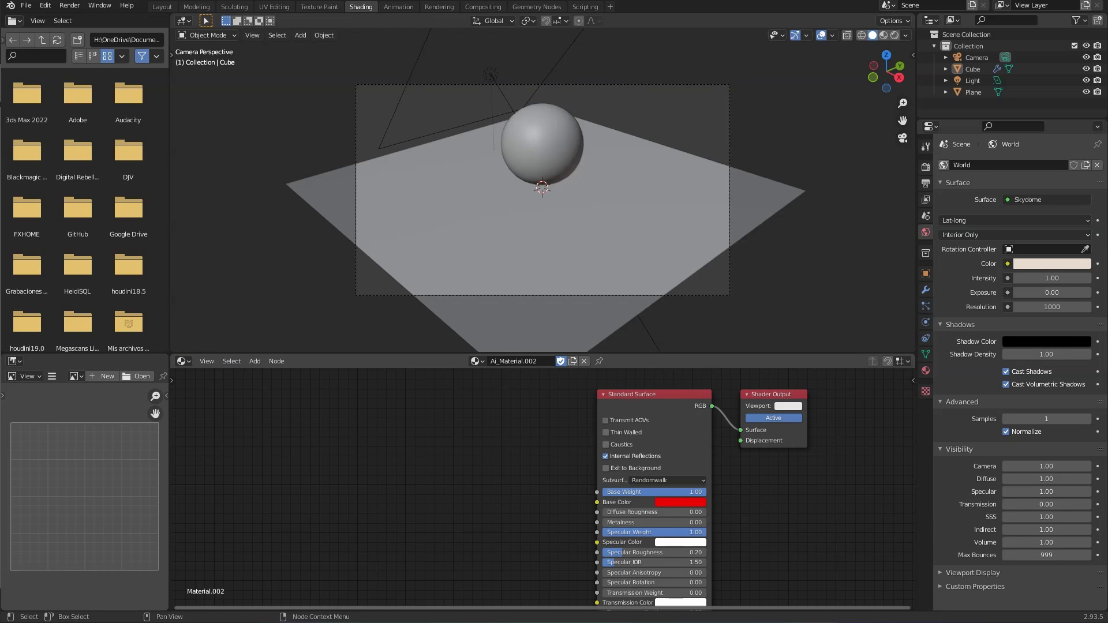
pyautogui.hotkey('ctrl', 'shift', 'o')
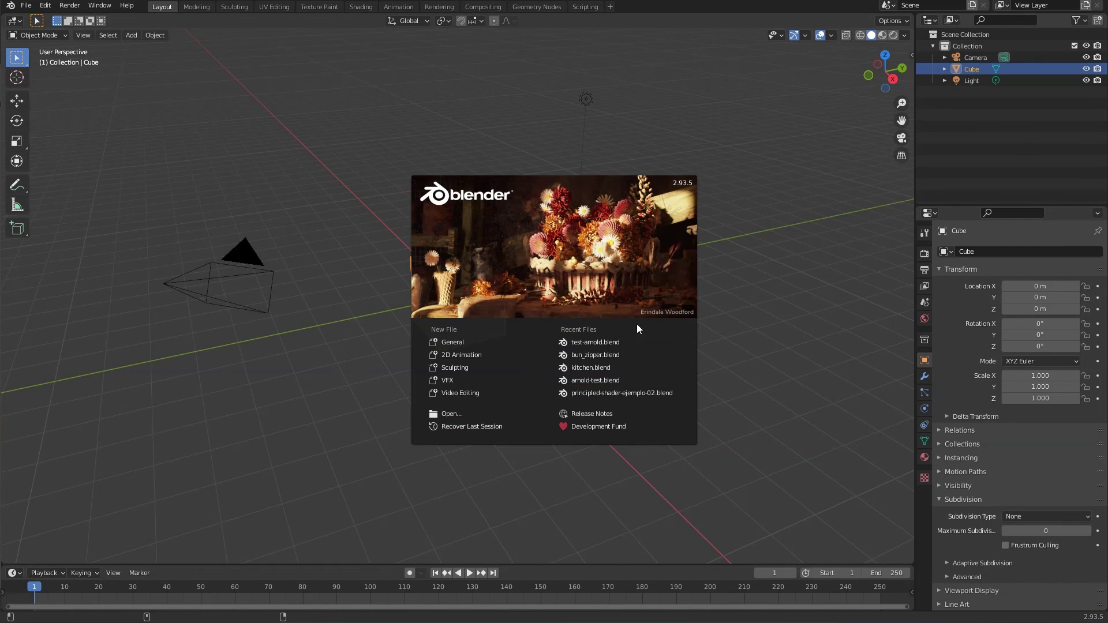
# Step: Open the saved Suzanne Arnold scene and show its World node tree
pyautogui.click(615, 355)
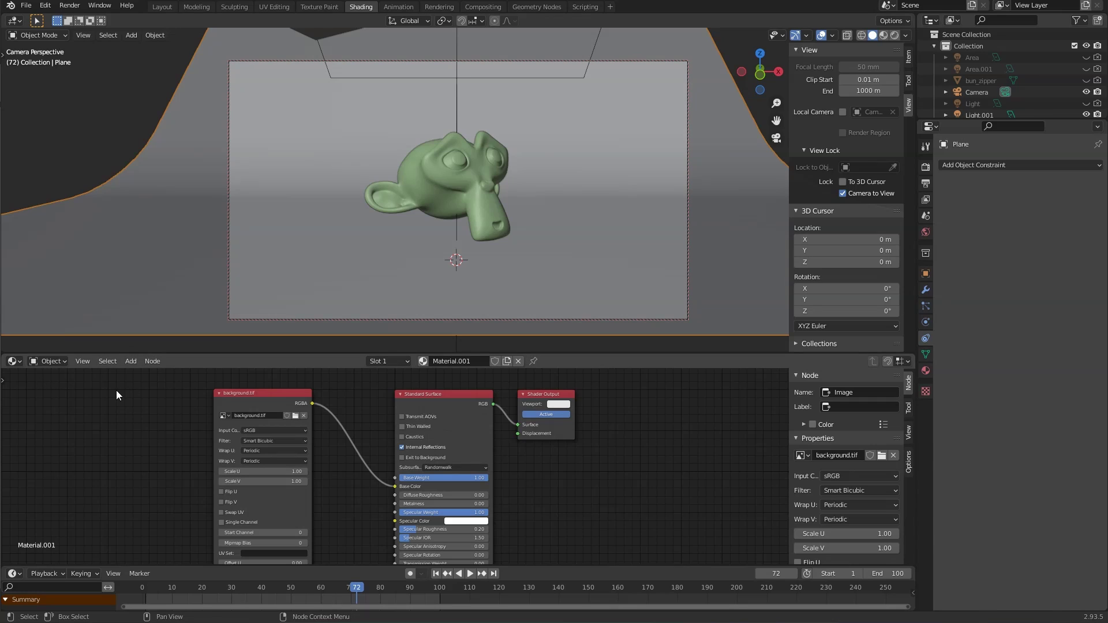
pyautogui.moveTo(545, 439); pyautogui.dragTo(622, 426, button='middle')
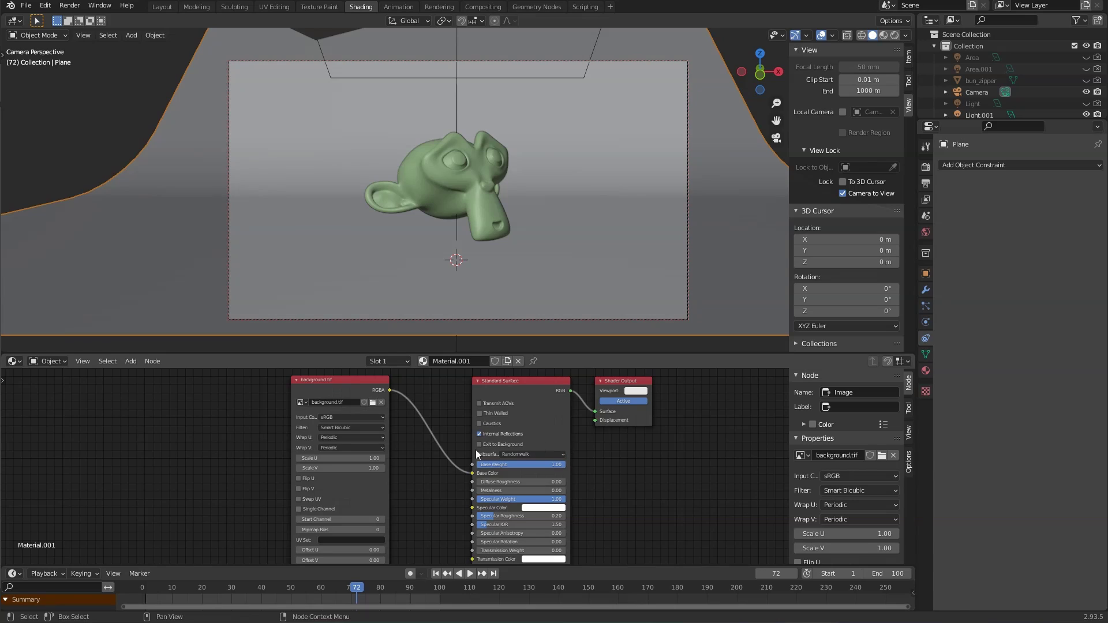
pyautogui.click(51, 362)
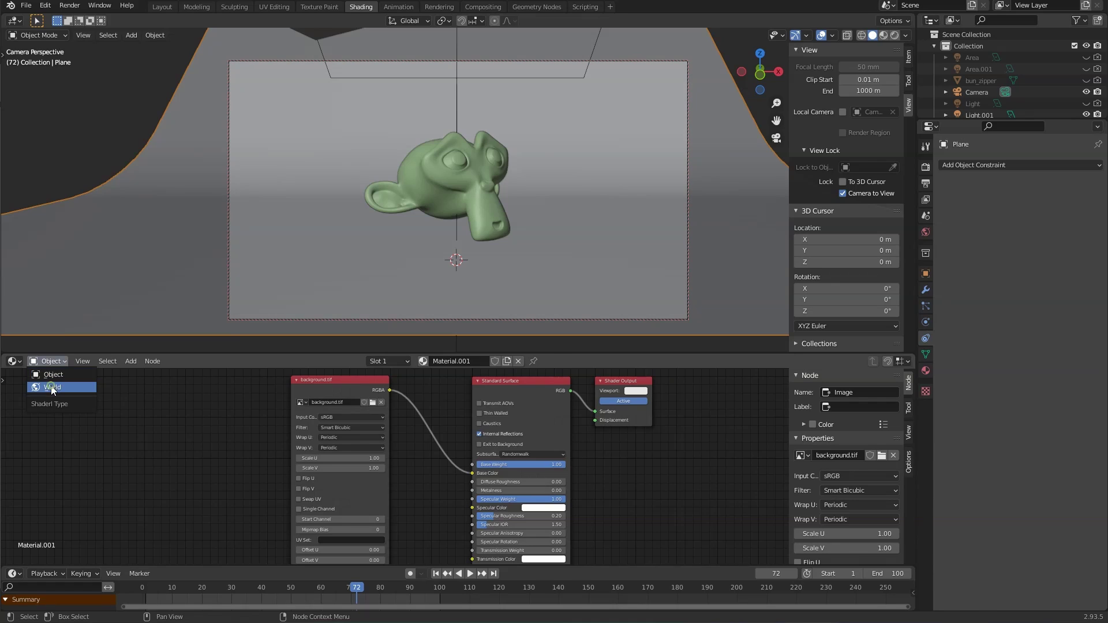
pyautogui.click(53, 387)
pyautogui.moveTo(301, 430); pyautogui.dragTo(273, 470, button='middle')
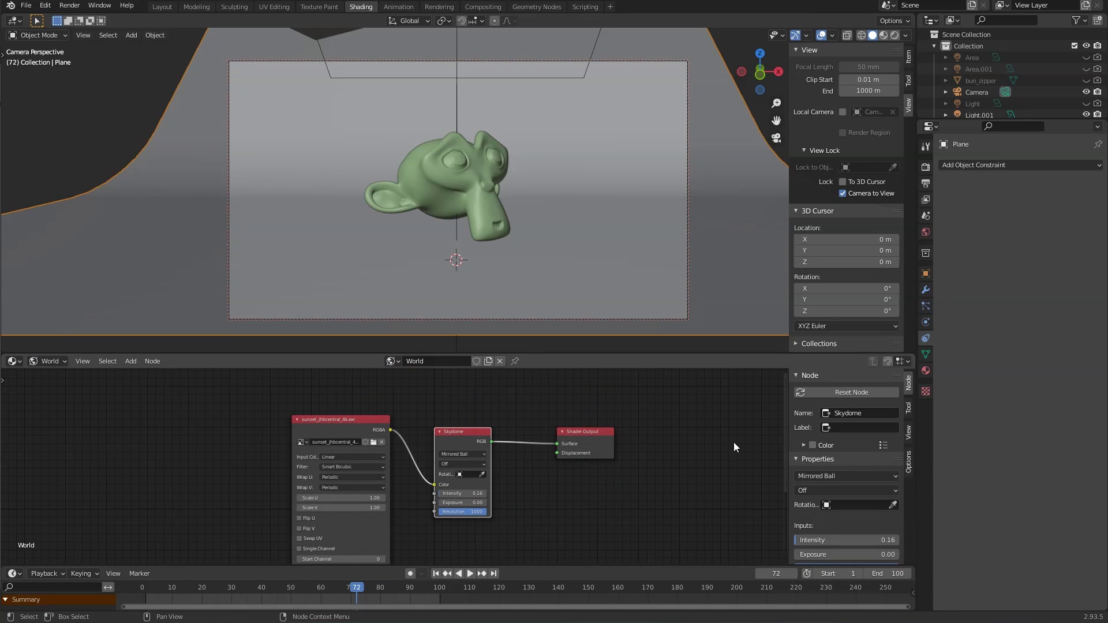
# Step: Inspect the sunset_jhbcentral_4k.exr Skydome texture, then return to object materials and select Suzanne
pyautogui.click(926, 232)
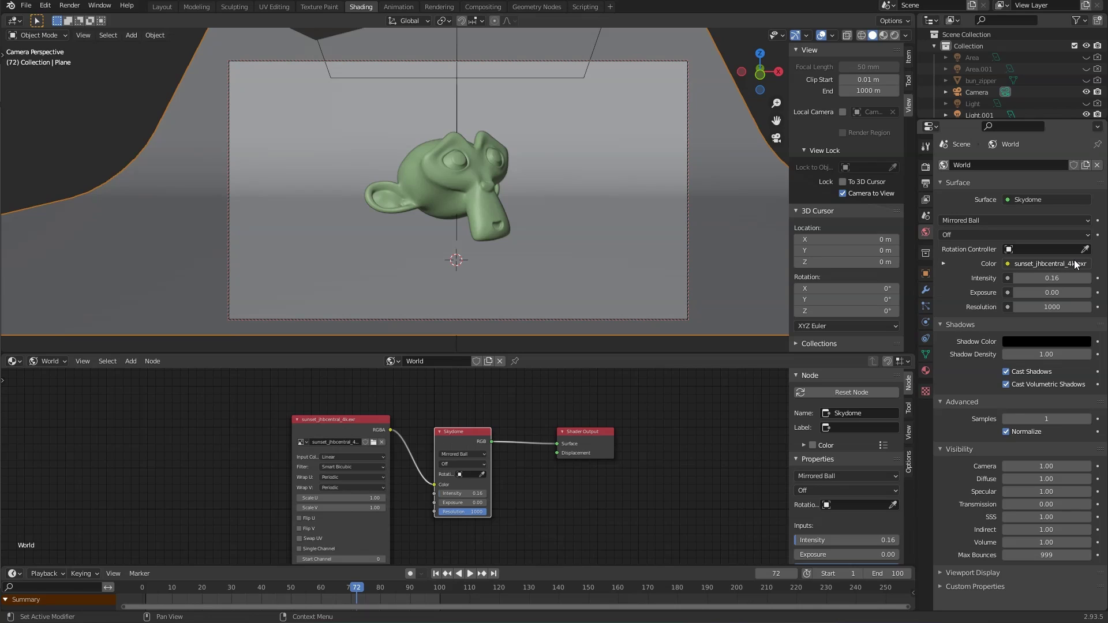
pyautogui.click(944, 264)
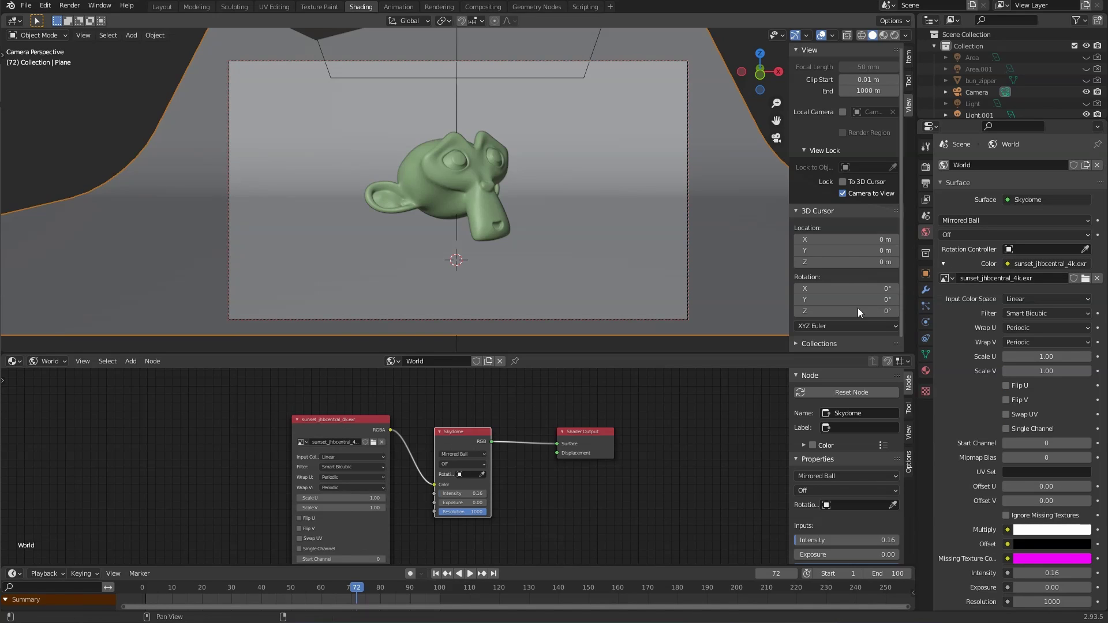
pyautogui.moveTo(260, 487); pyautogui.dragTo(341, 463, button='middle')
pyautogui.scroll(4, 368, 452)
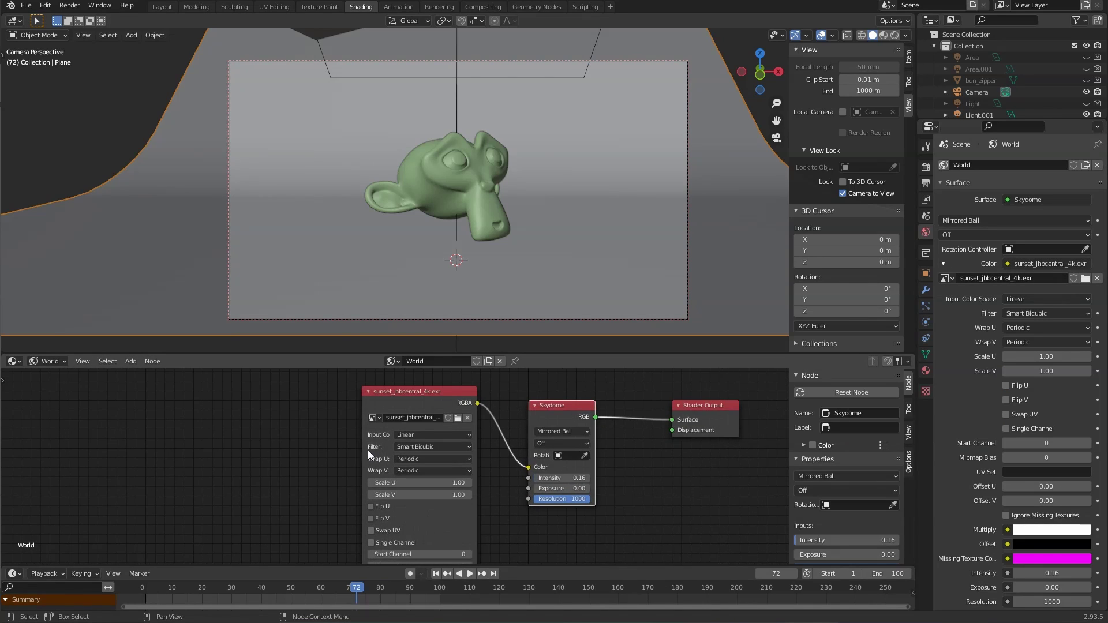
pyautogui.moveTo(546, 450); pyautogui.dragTo(477, 464, button='middle')
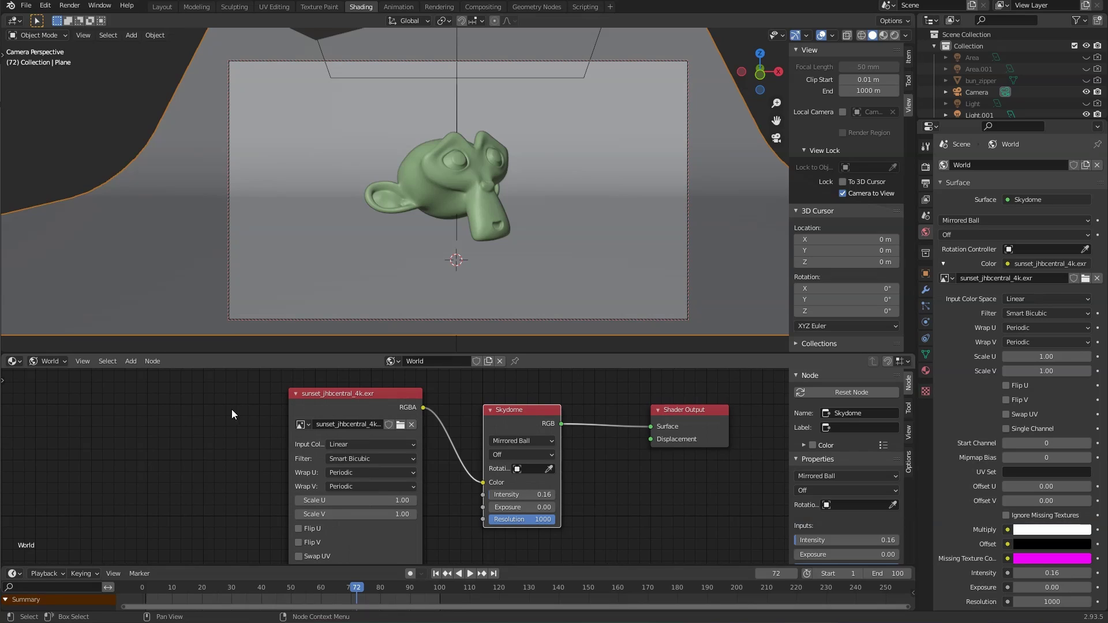
pyautogui.moveTo(607, 476); pyautogui.dragTo(597, 473, button='middle')
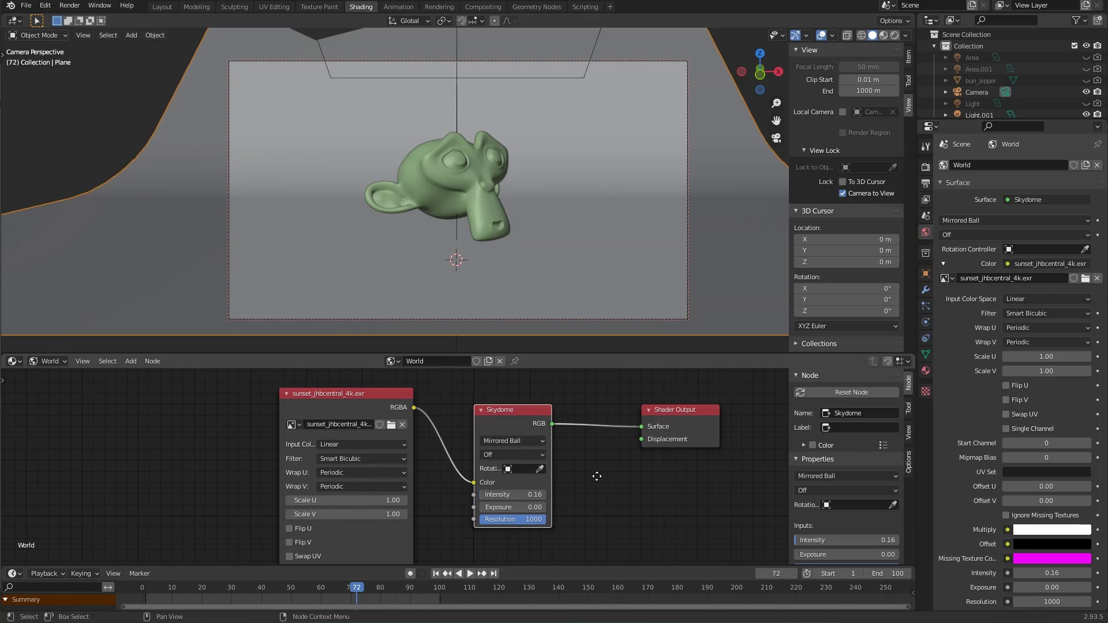
pyautogui.click(51, 361)
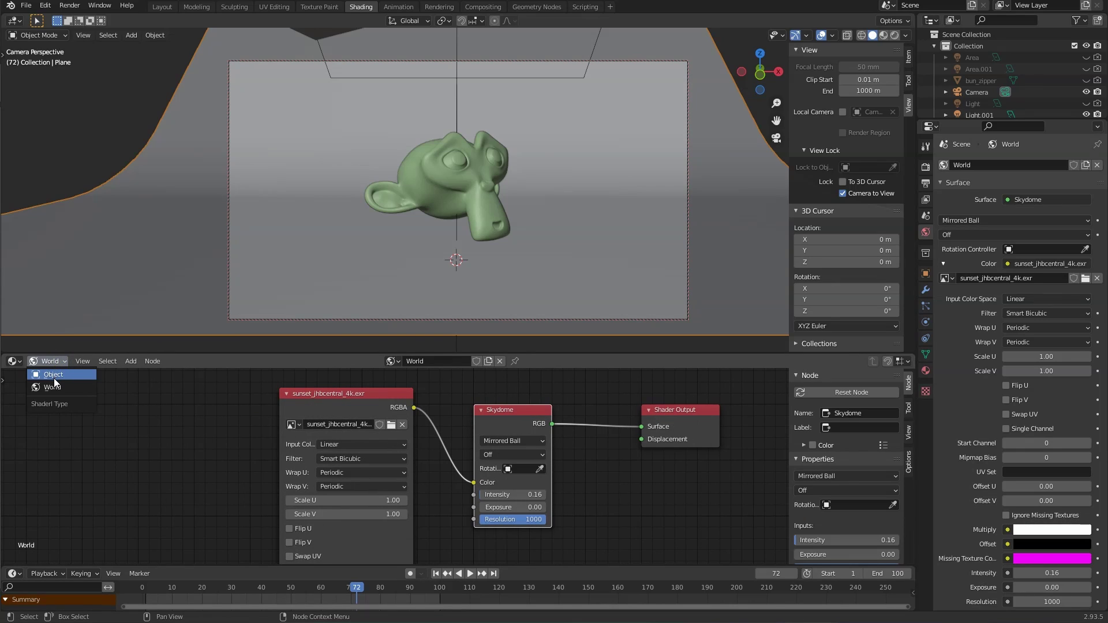
pyautogui.click(53, 374)
pyautogui.click(442, 182)
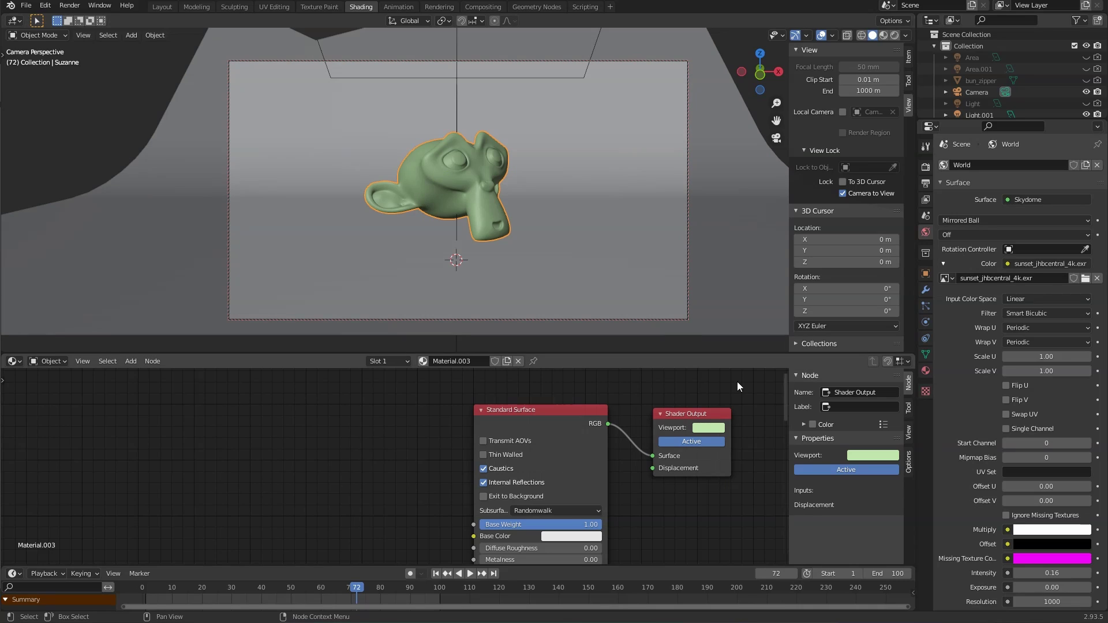
# Step: Revisit the World node tree to view the full image texture node
pyautogui.moveTo(715, 520); pyautogui.dragTo(635, 482, button='middle')
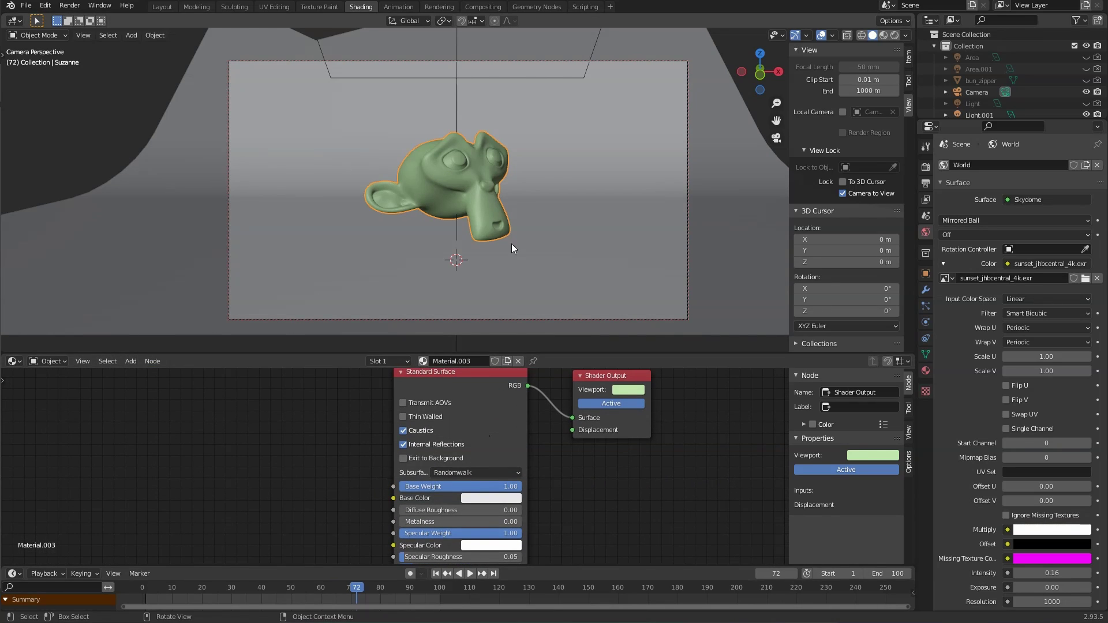
pyautogui.click(50, 361)
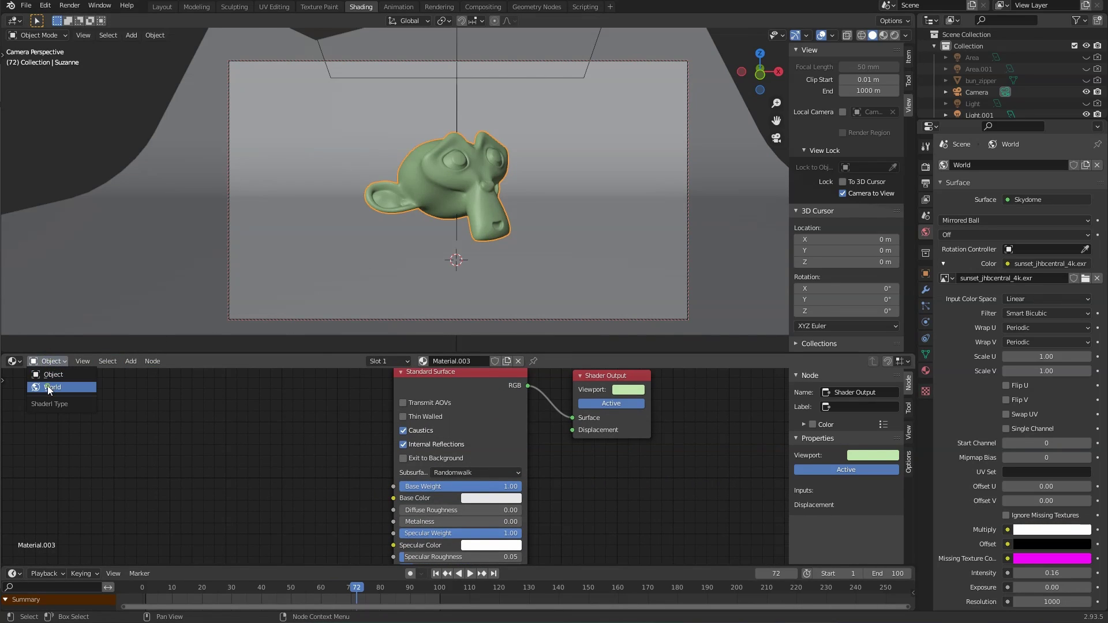
pyautogui.click(50, 383)
pyautogui.moveTo(547, 485); pyautogui.dragTo(669, 513, button='middle')
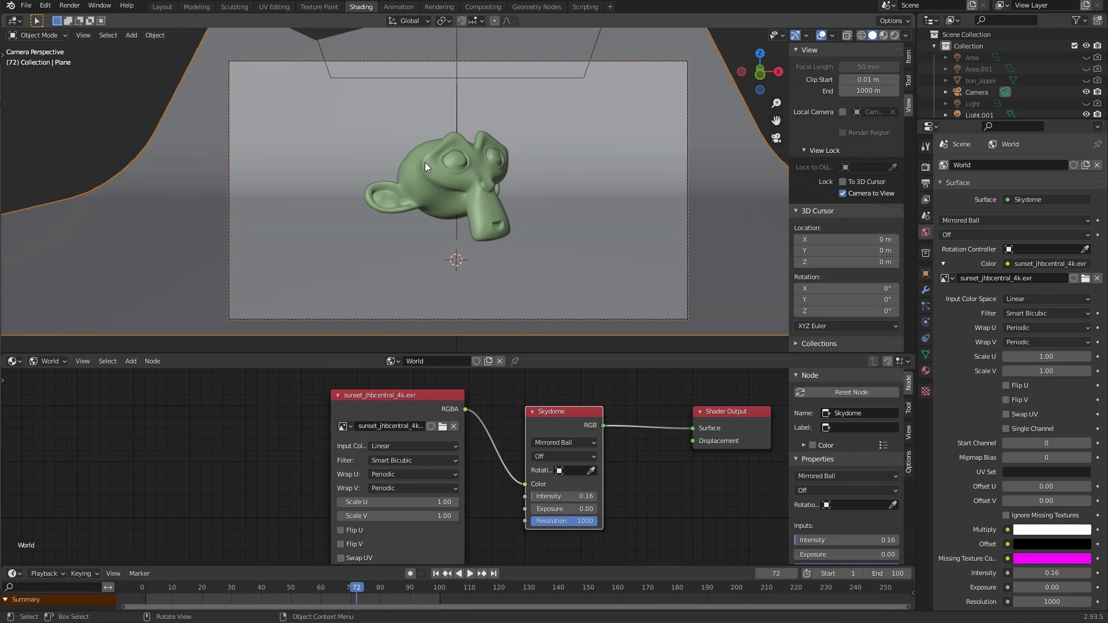
pyautogui.moveTo(665, 521); pyautogui.dragTo(569, 496, button='middle')
# Step: Return to Object materials and pan through Material.003's Standard Surface parameters
pyautogui.click(51, 361)
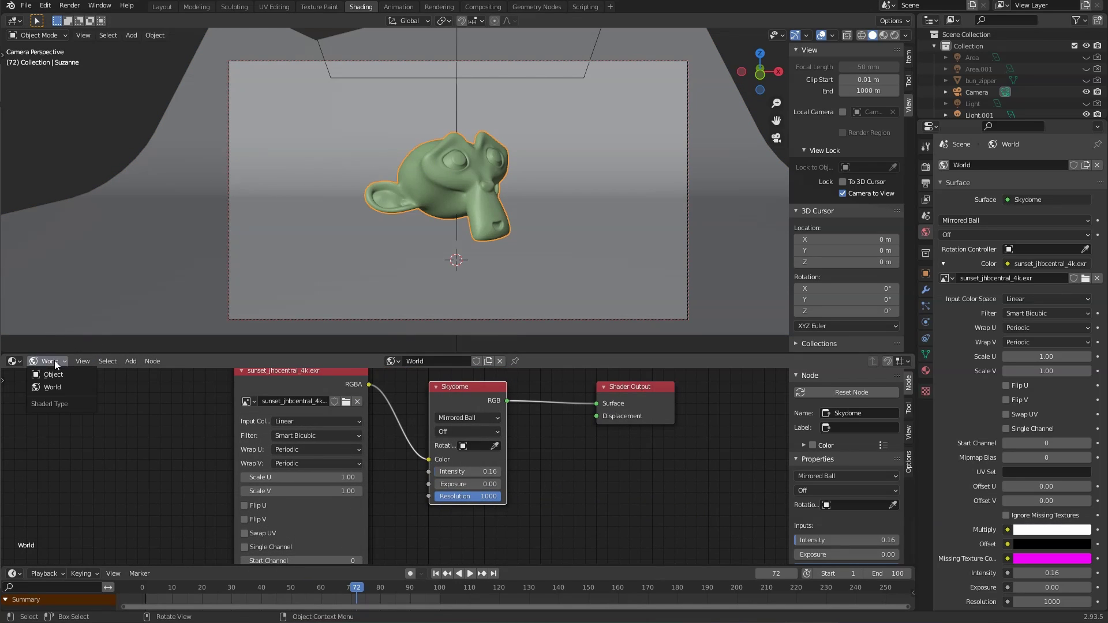
pyautogui.click(53, 374)
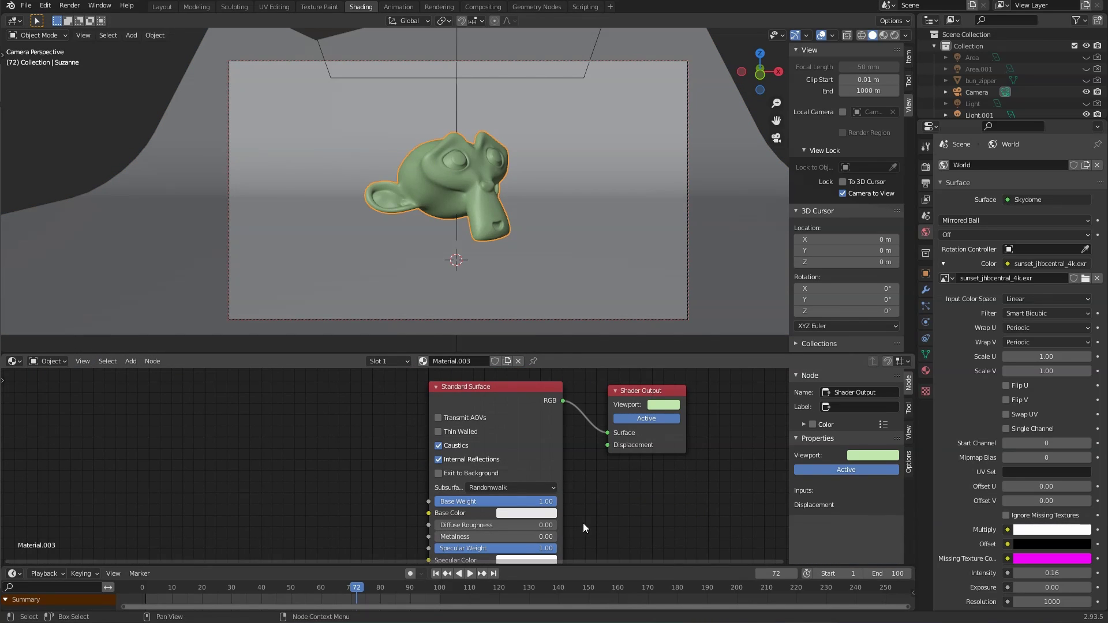
pyautogui.moveTo(583, 524); pyautogui.dragTo(587, 494, button='middle')
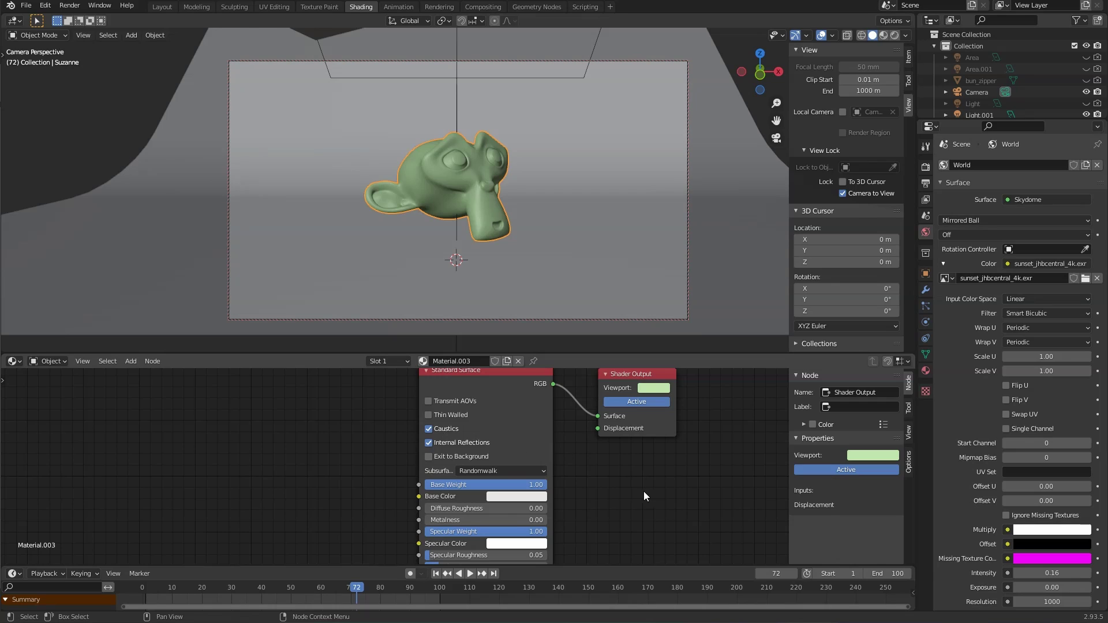
pyautogui.moveTo(636, 548); pyautogui.dragTo(606, 439, button='middle')
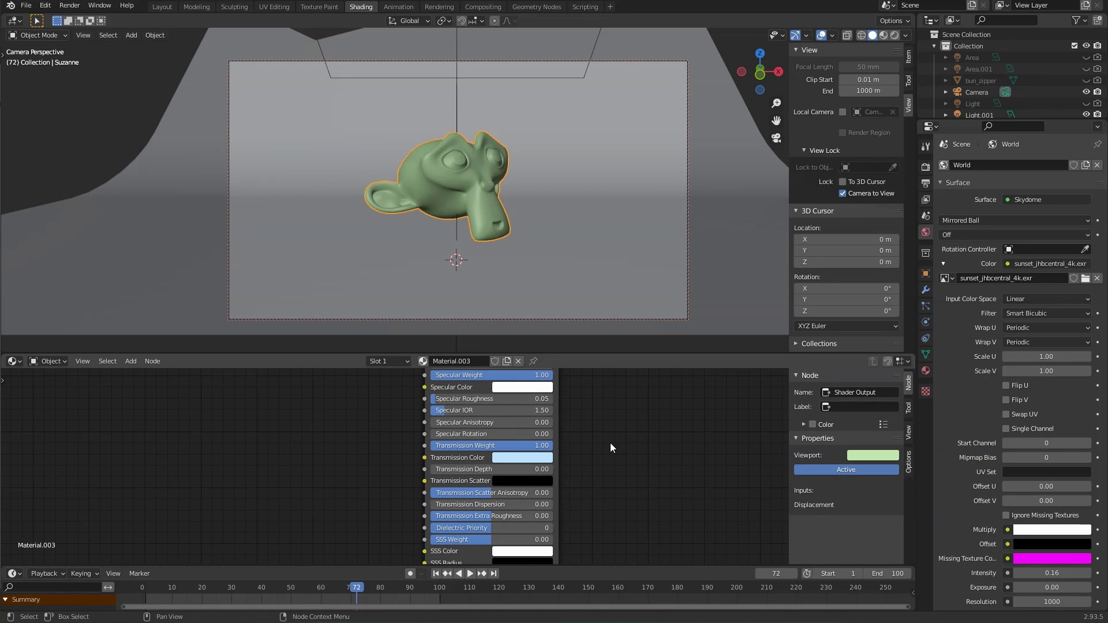
pyautogui.moveTo(640, 434)
pyautogui.mouseDown(button='middle')
pyautogui.moveTo(643, 493)
pyautogui.moveTo(621, 478)
pyautogui.moveTo(626, 496)
pyautogui.mouseUp(button='middle')
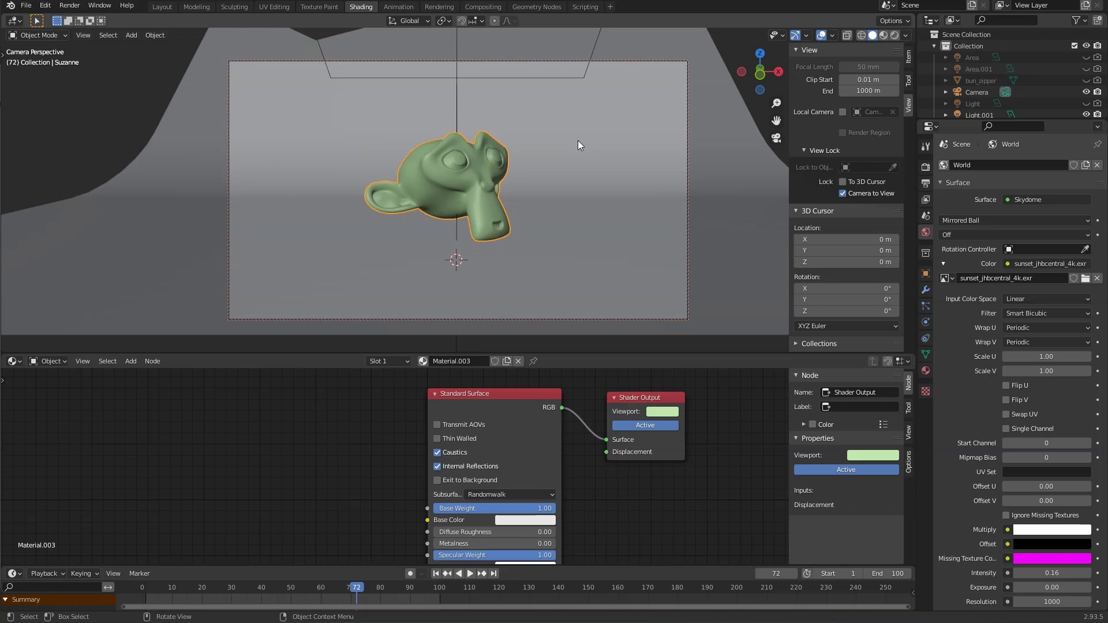
# Step: Render the glass Suzanne at frame 72 in Arnold, following progress in the system console
pyautogui.press('F12')
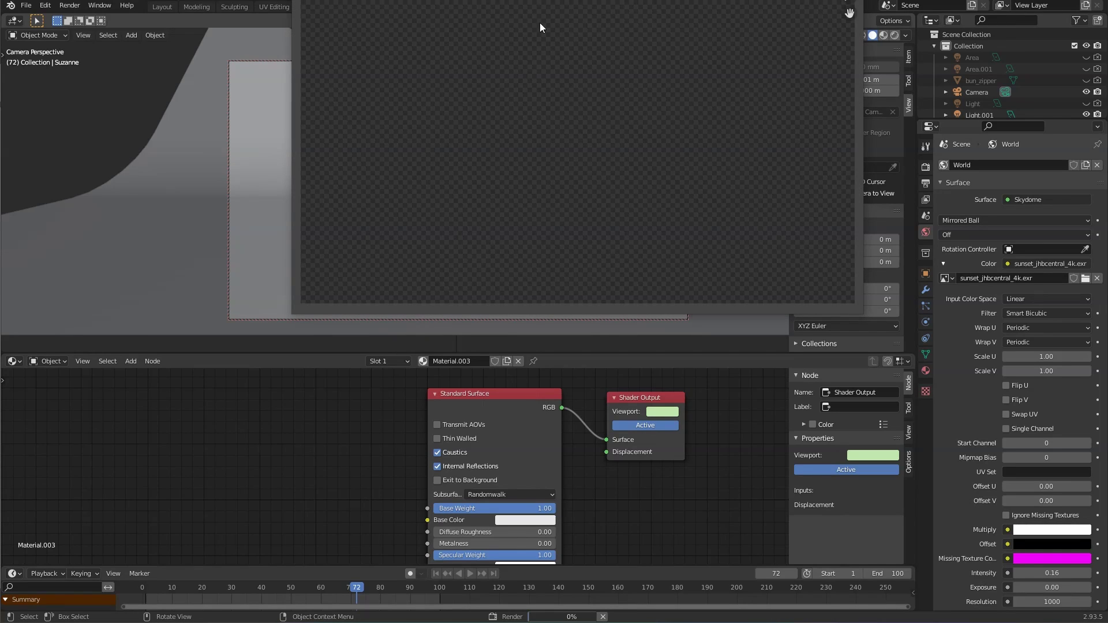
pyautogui.click(97, 6)
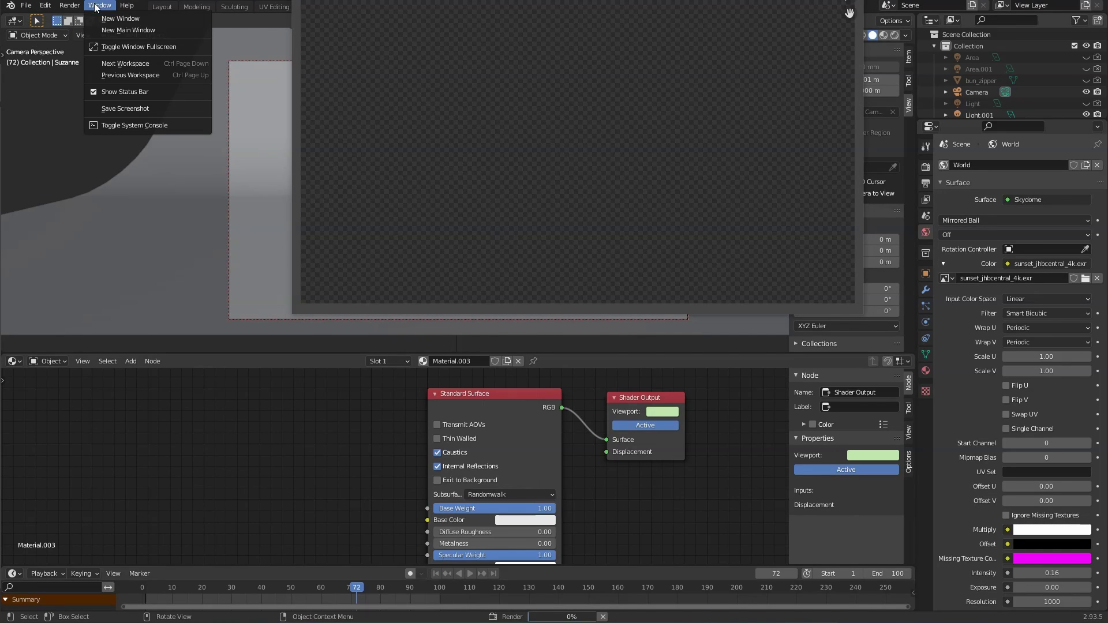
pyautogui.click(122, 126)
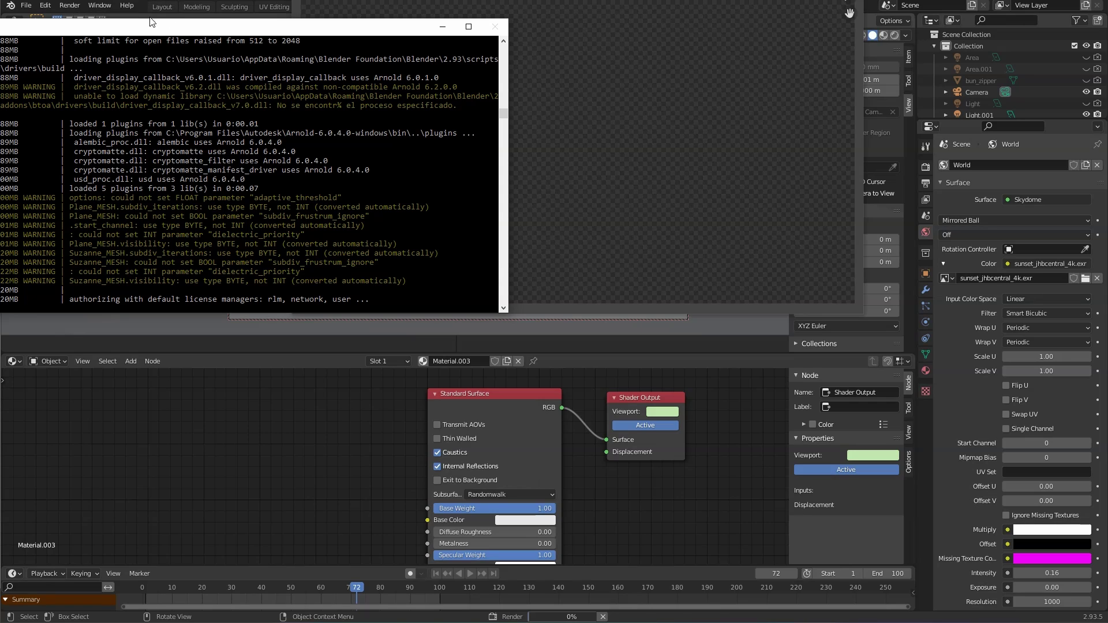
pyautogui.moveTo(148, 31); pyautogui.dragTo(277, 249)
pyautogui.moveTo(258, 258); pyautogui.dragTo(241, 265)
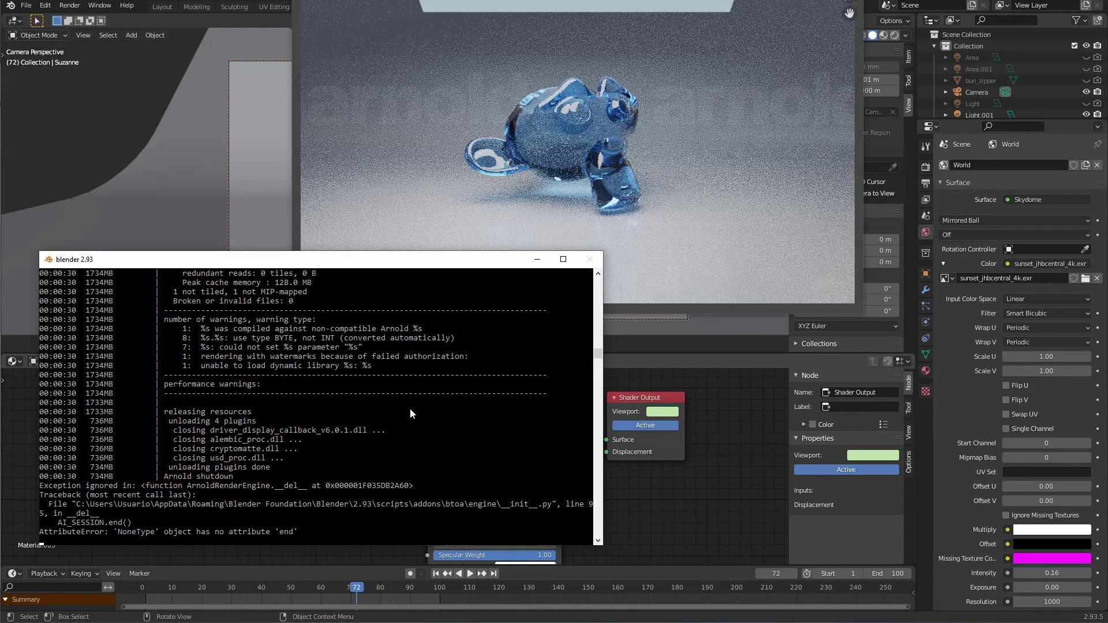
pyautogui.click(556, 162)
pyautogui.moveTo(571, 0); pyautogui.dragTo(505, 114)
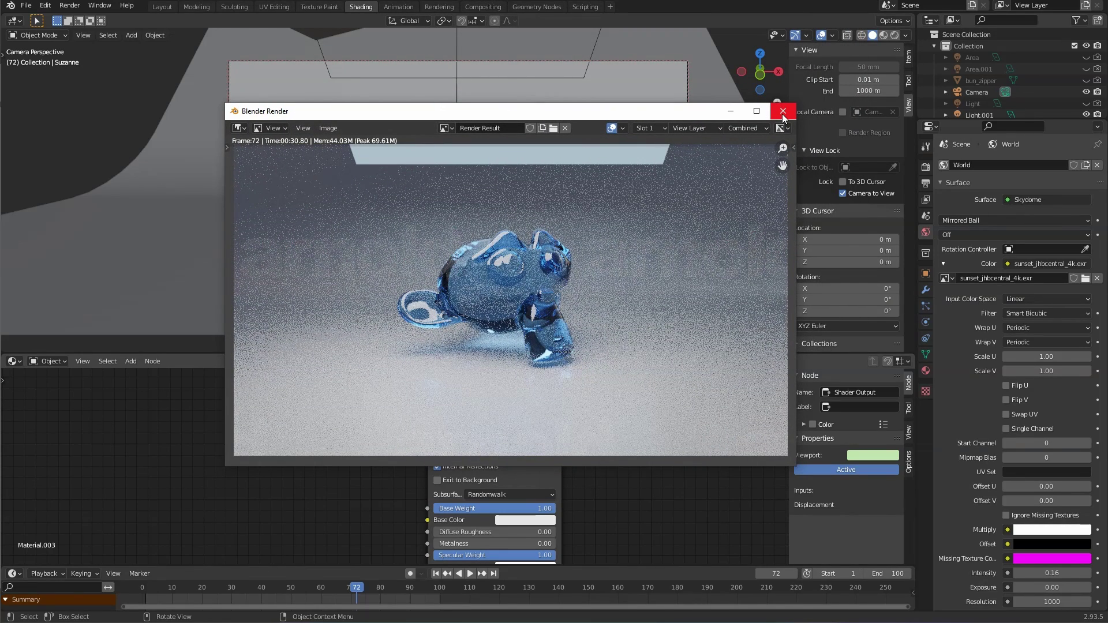
# Step: Raise Arnold's Camera (AA) Samples from 5 to 10 in the Render properties
pyautogui.click(926, 199)
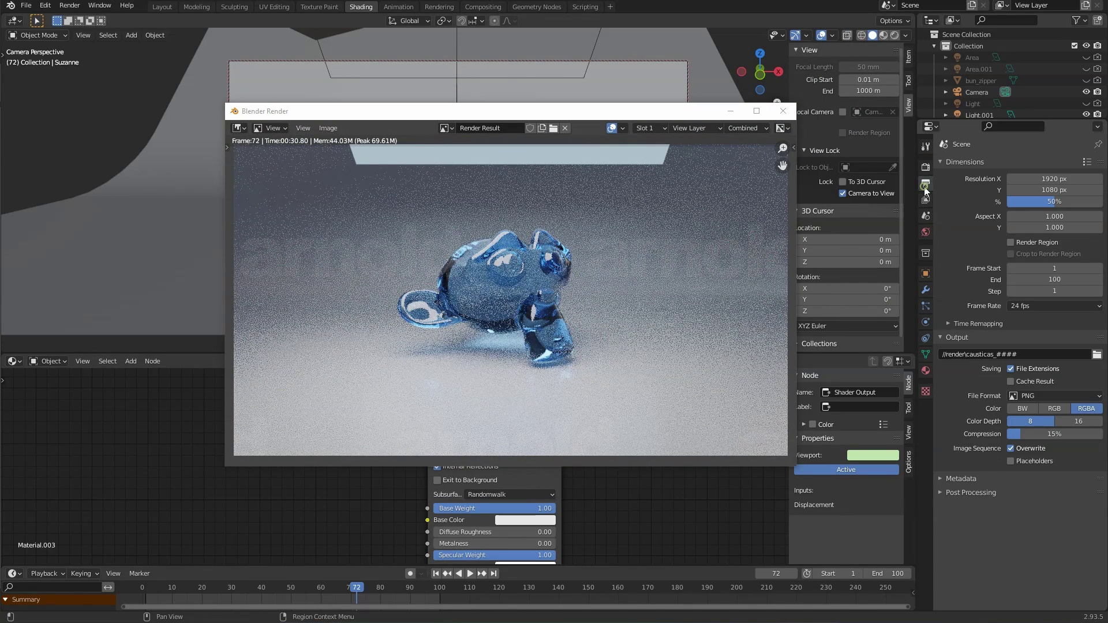
pyautogui.click(926, 168)
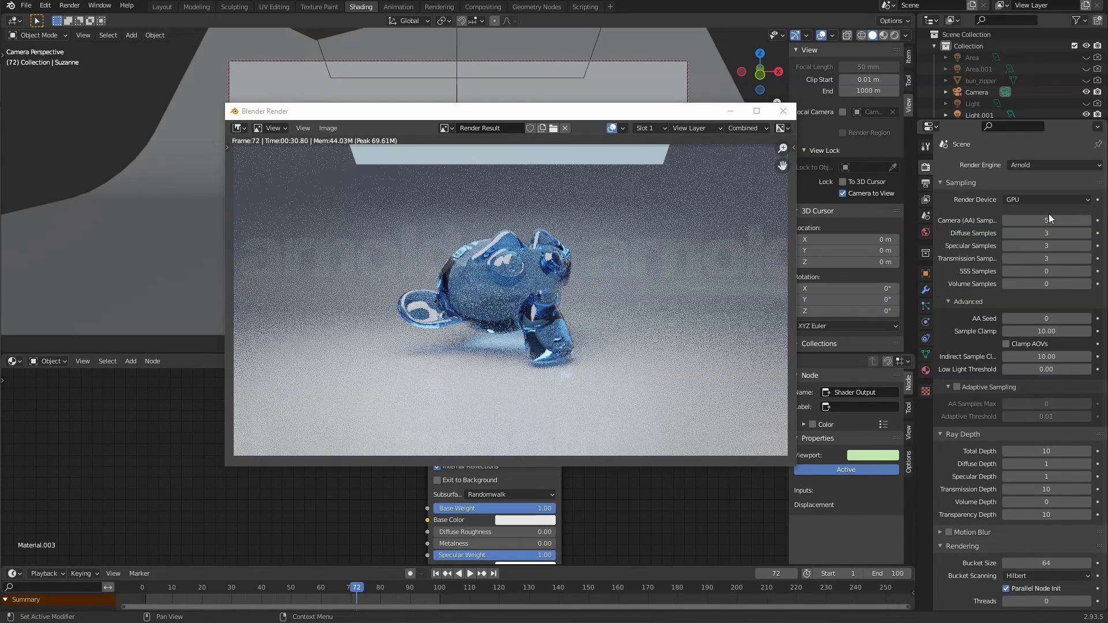
pyautogui.click(1046, 221)
pyautogui.press('Return')
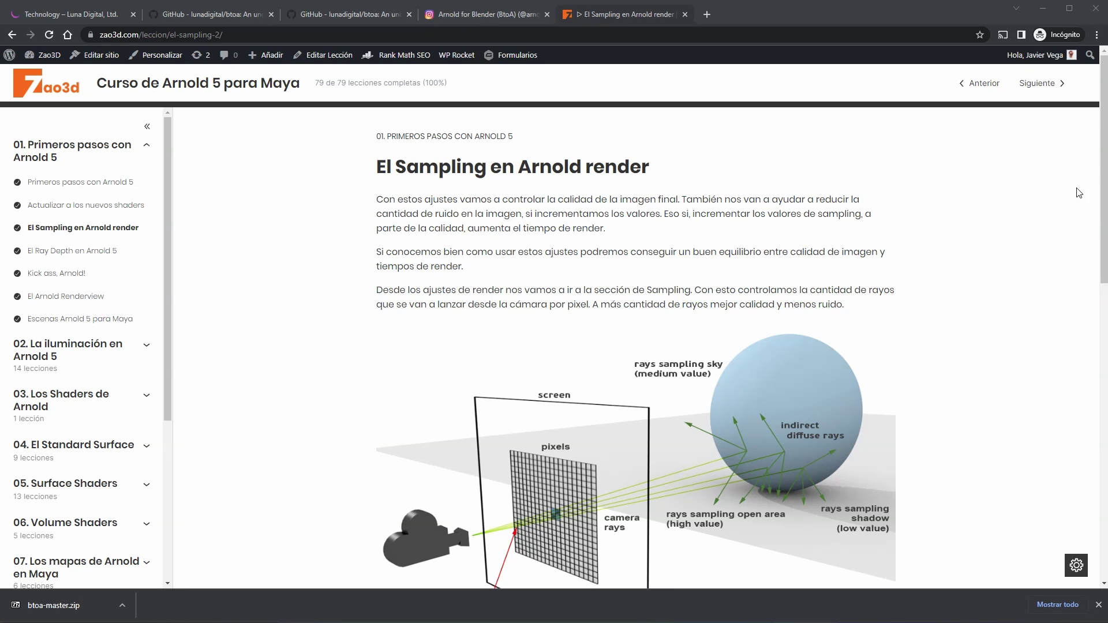
pyautogui.scroll(-4, 1105, 243)
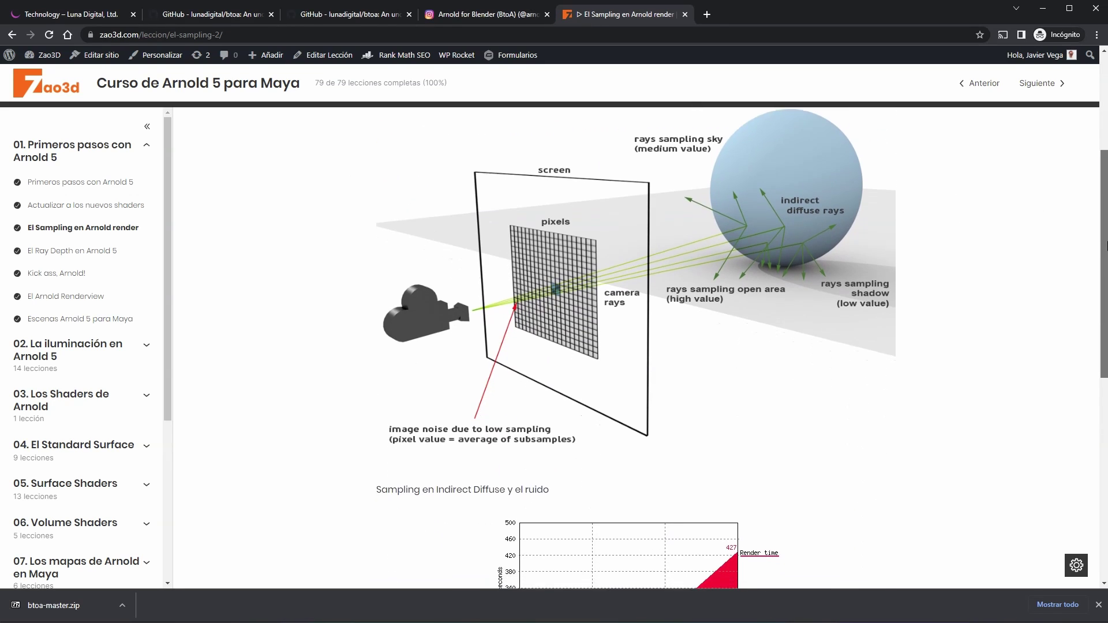
pyautogui.scroll(-8, 1105, 245)
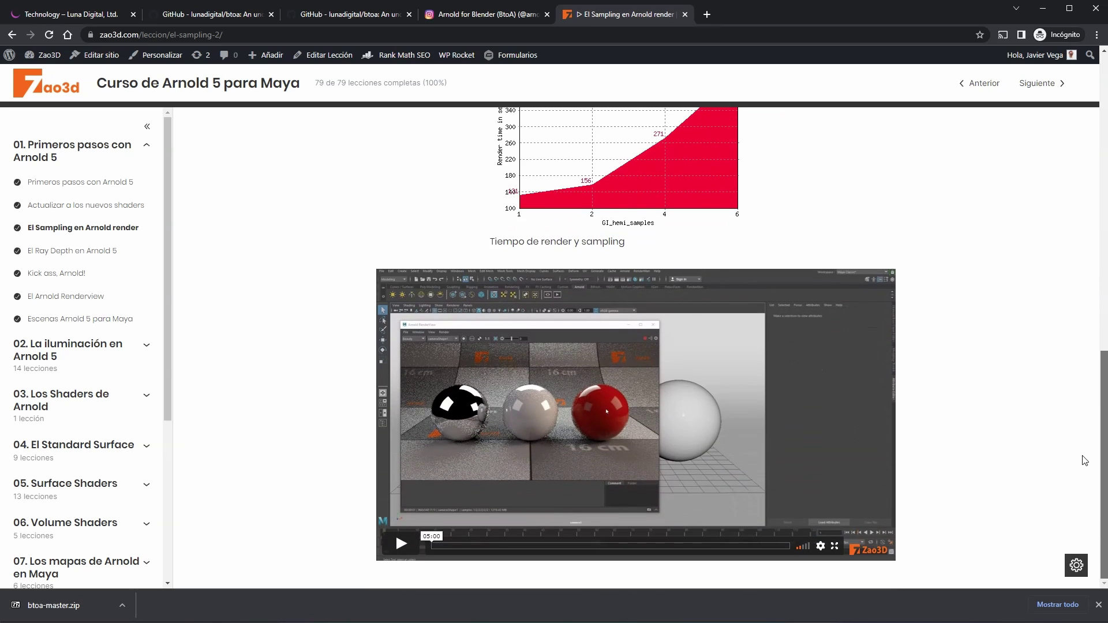
pyautogui.scroll(11, 1084, 460)
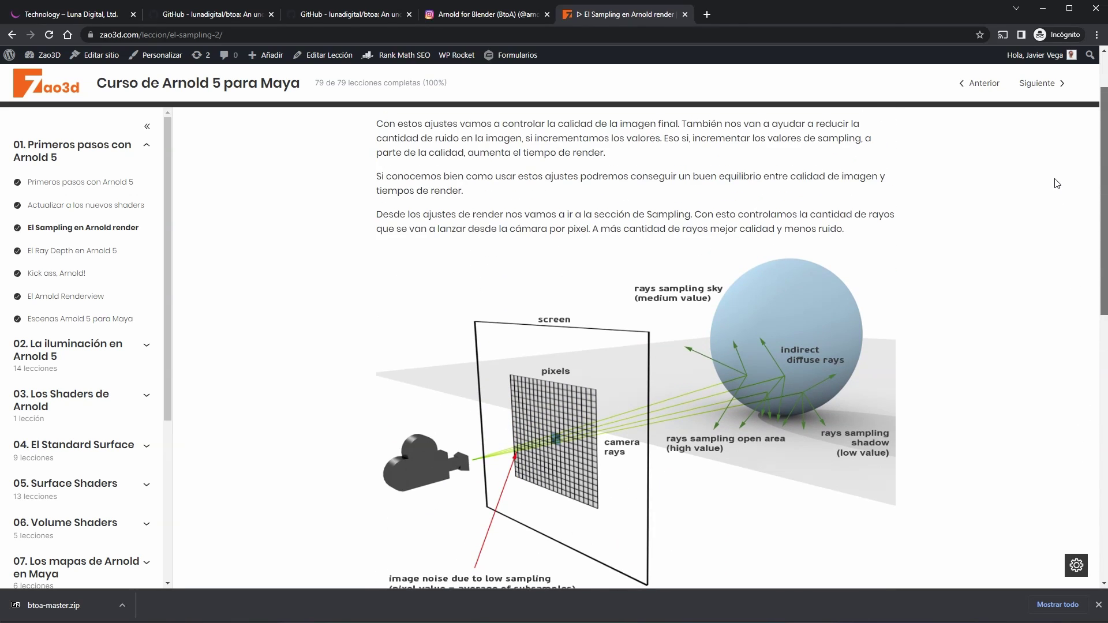
pyautogui.scroll(1, 1057, 184)
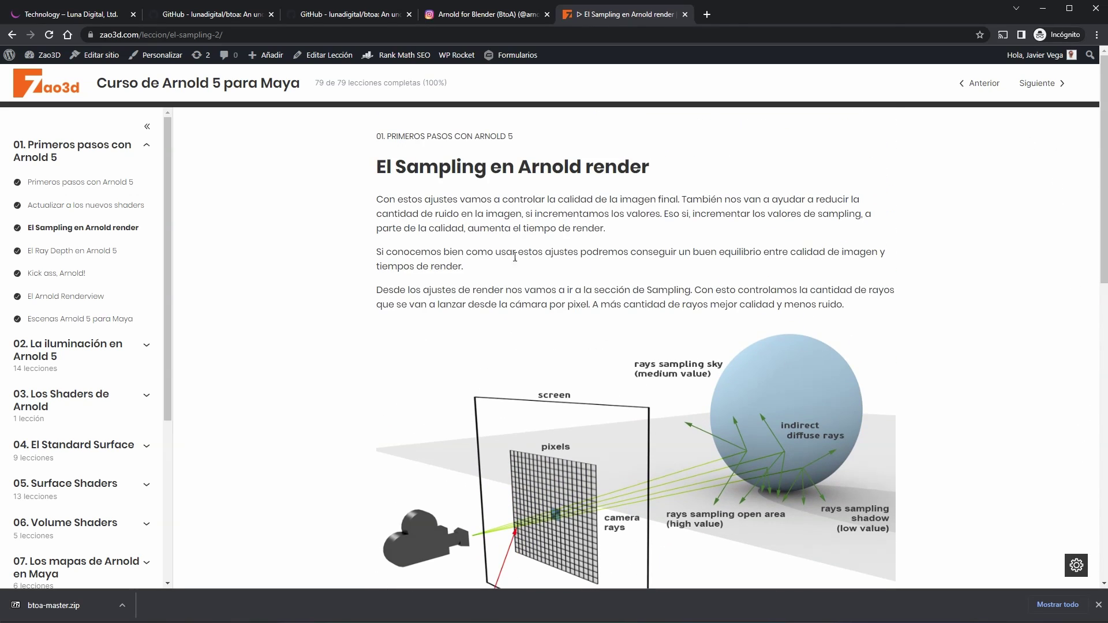
pyautogui.hotkey('alt', 'Tab')
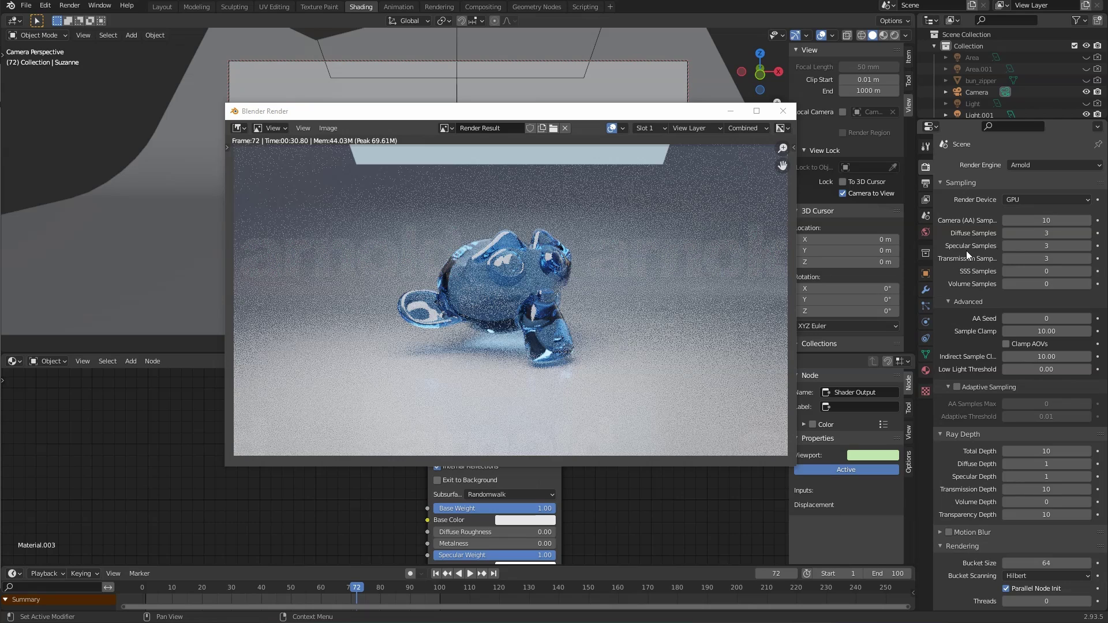
# Step: Widen the Properties editor and raise Diffuse Depth and Specular Depth from 1 to 2
pyautogui.moveTo(919, 268); pyautogui.dragTo(866, 268)
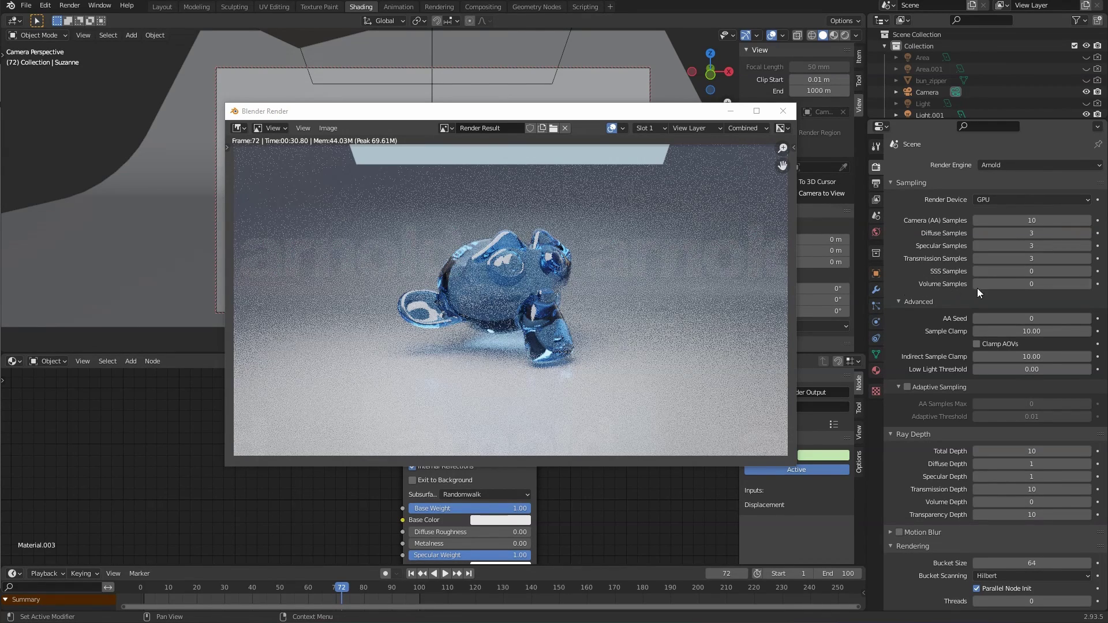
pyautogui.scroll(-1, 944, 332)
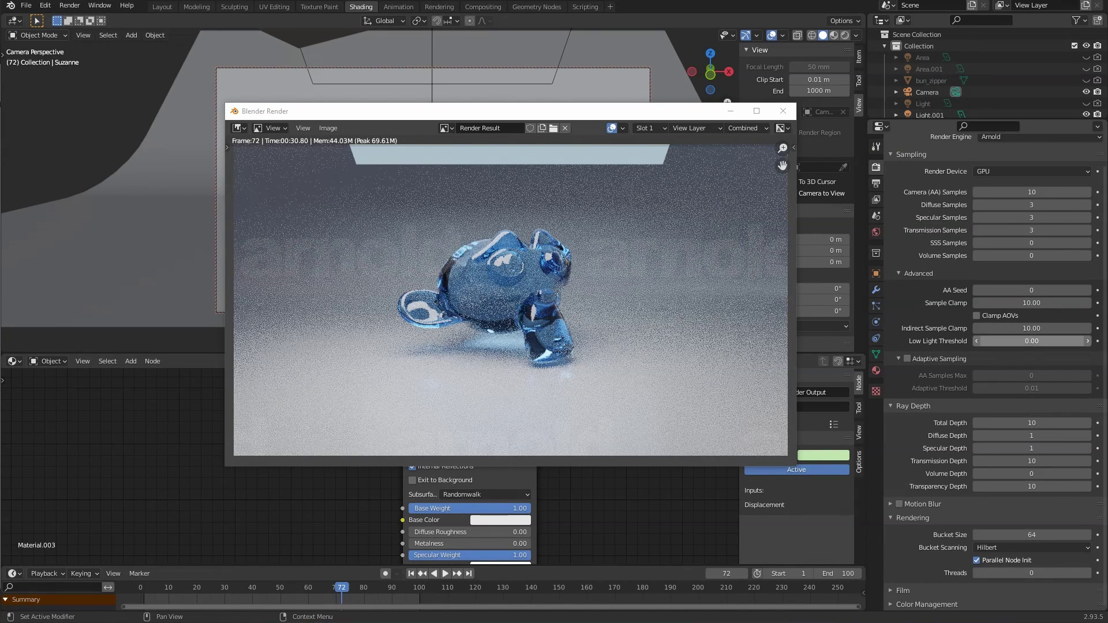
pyautogui.click(1089, 436)
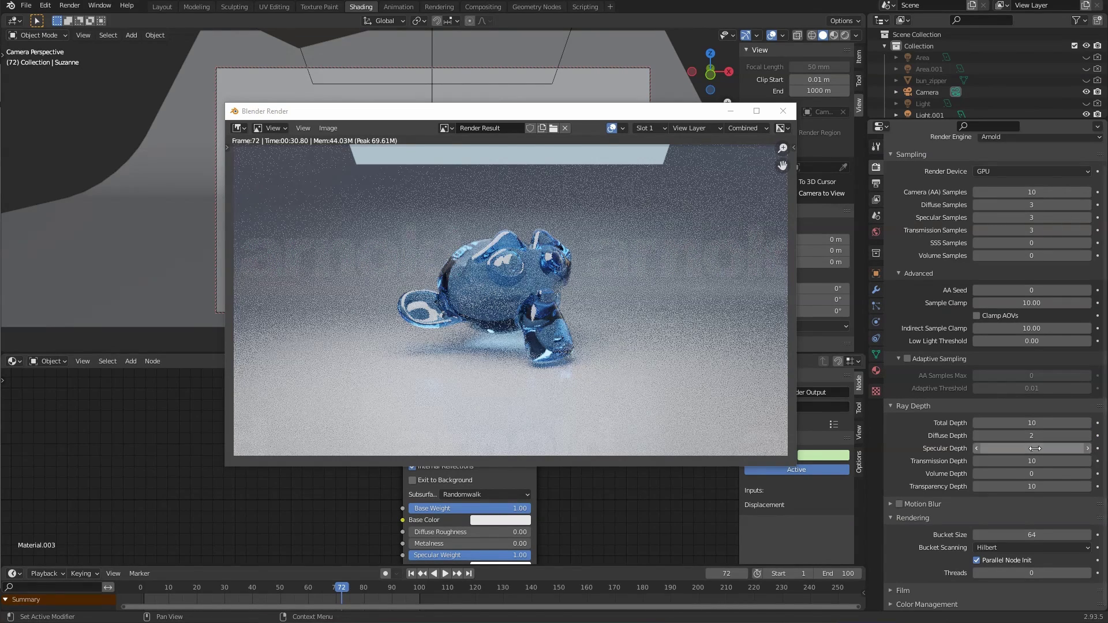
pyautogui.click(1089, 448)
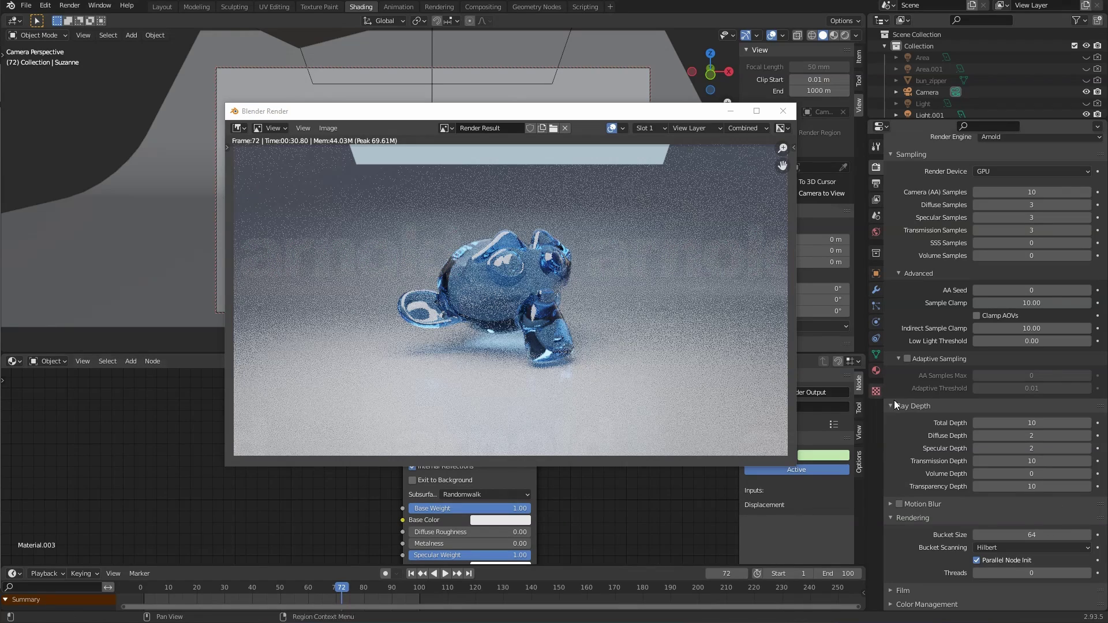
pyautogui.scroll(2, 1031, 356)
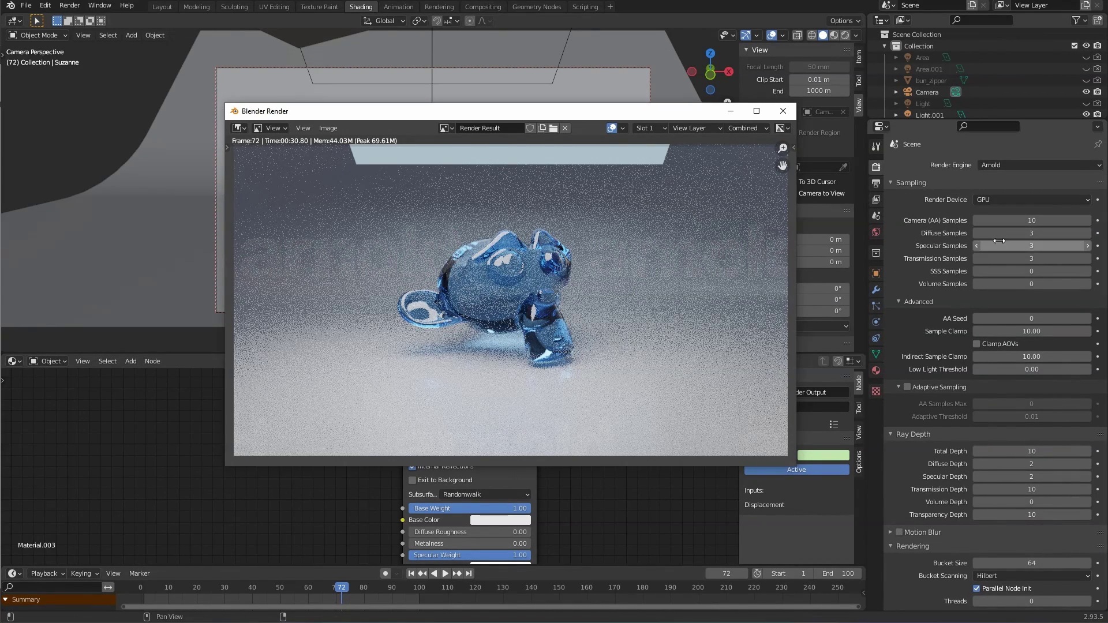
# Step: Set Arnold's Diffuse Samples to 10
pyautogui.click(1086, 233)
pyautogui.click(1086, 234)
pyautogui.click(1086, 233)
pyautogui.click(1086, 233)
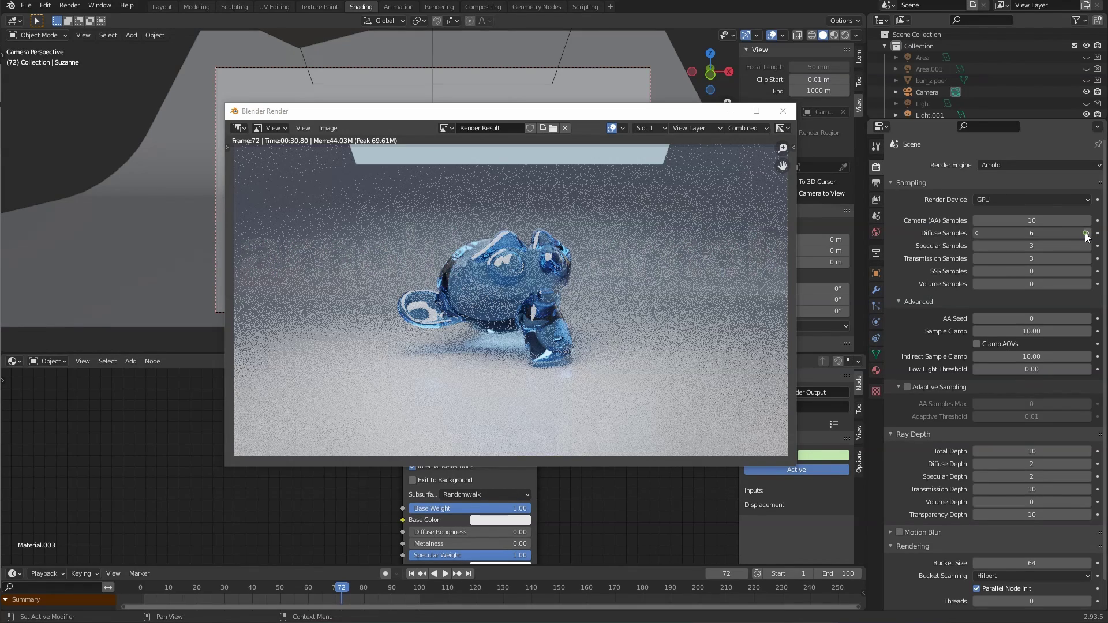
pyautogui.click(1086, 233)
pyautogui.click(1086, 233)
pyautogui.click(1086, 233)
pyautogui.click(1086, 233)
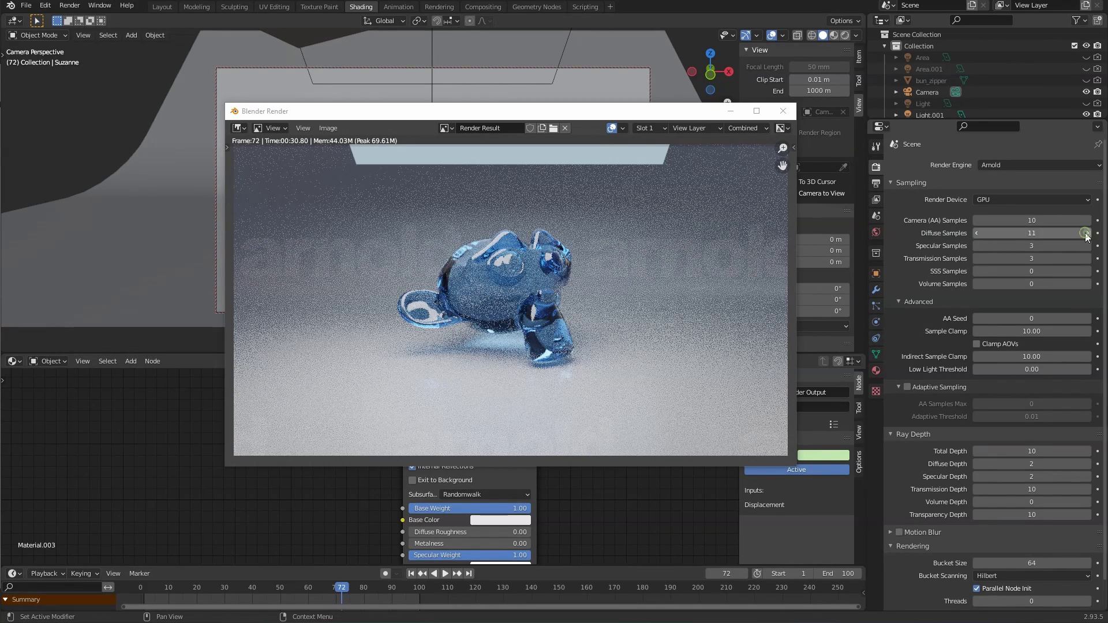
pyautogui.click(975, 233)
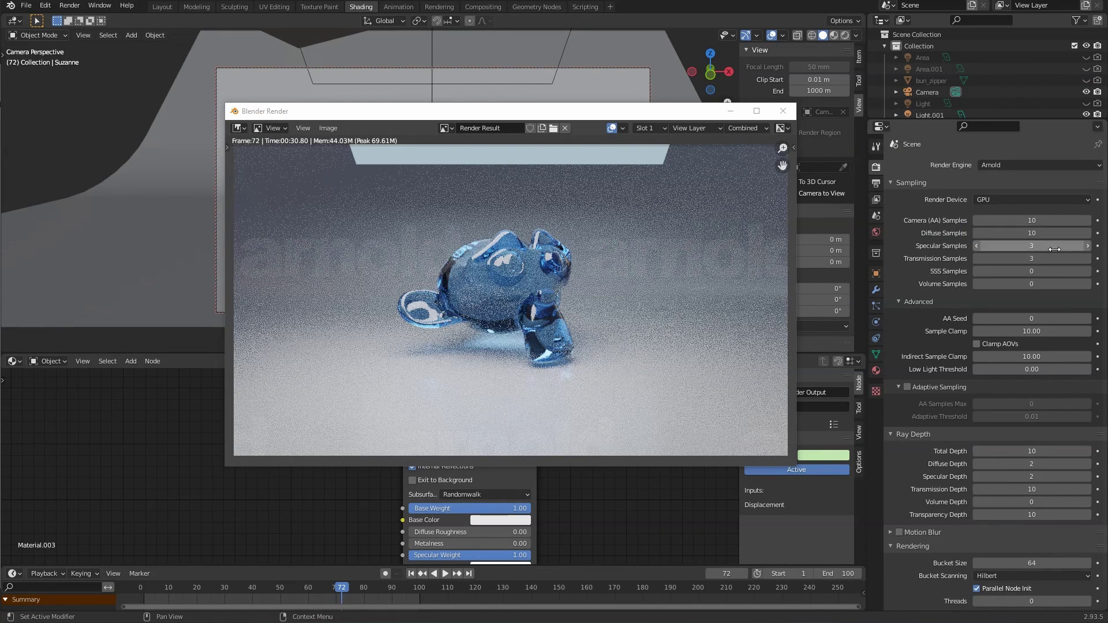
# Step: Set Arnold's Specular Samples to 10
pyautogui.click(1088, 246)
pyautogui.click(1089, 246)
pyautogui.click(1088, 246)
pyautogui.click(1088, 246)
pyautogui.click(1088, 246)
pyautogui.click(1088, 246)
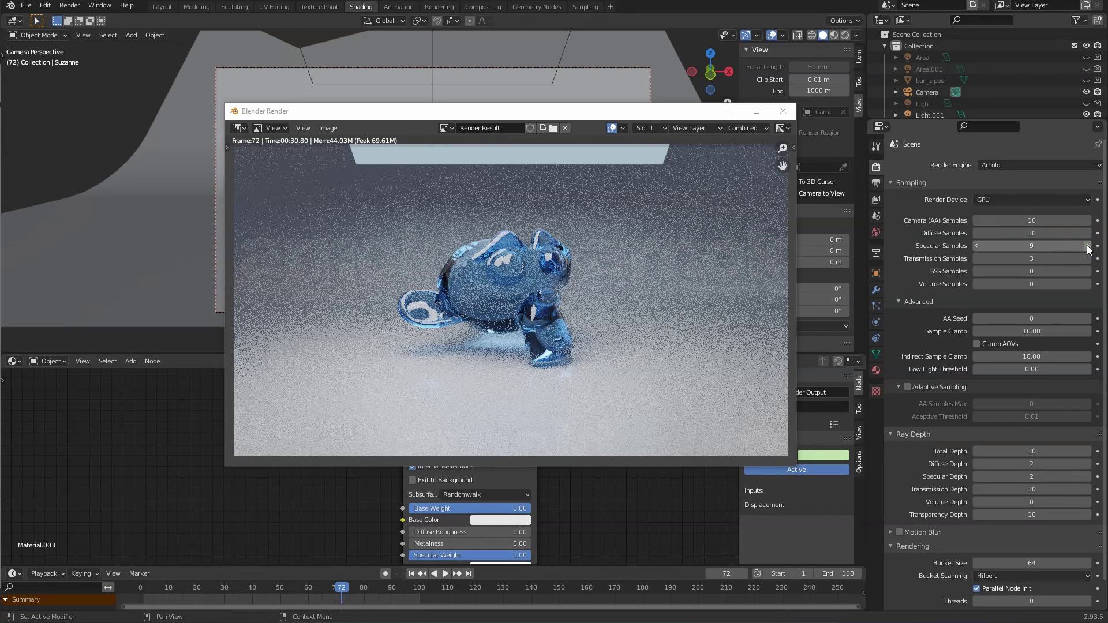
pyautogui.click(1088, 246)
pyautogui.click(1089, 246)
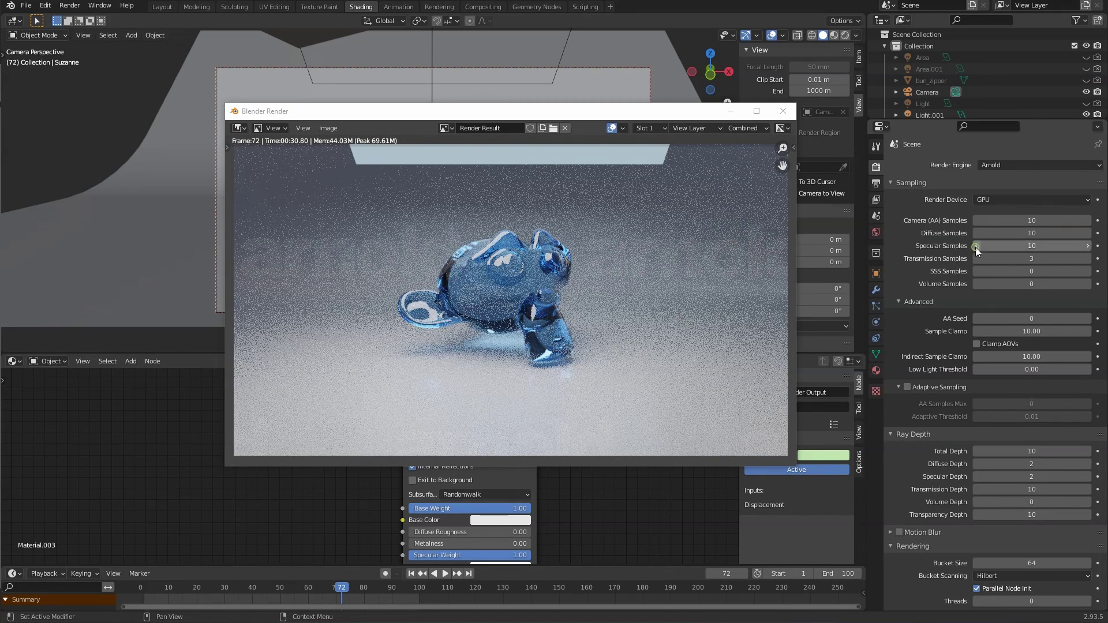
pyautogui.click(976, 246)
# Step: Set Transmission Samples to 10 and close the previous render window
pyautogui.click(1089, 258)
pyautogui.click(1088, 259)
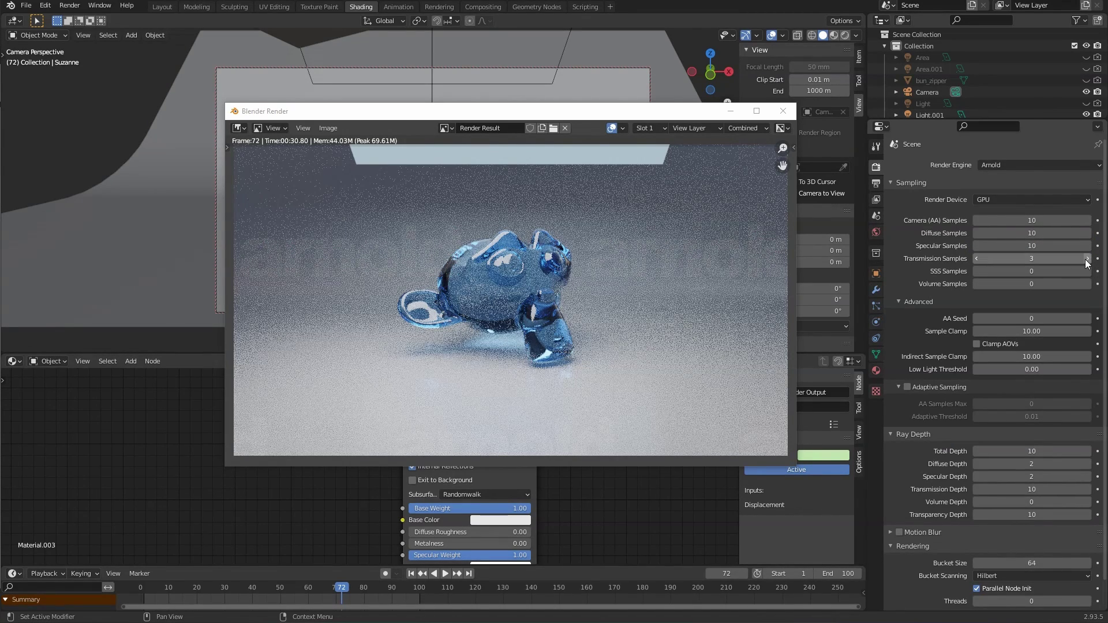
pyautogui.click(1088, 259)
pyautogui.click(1088, 259)
pyautogui.click(1088, 258)
pyautogui.click(1089, 258)
pyautogui.click(1088, 258)
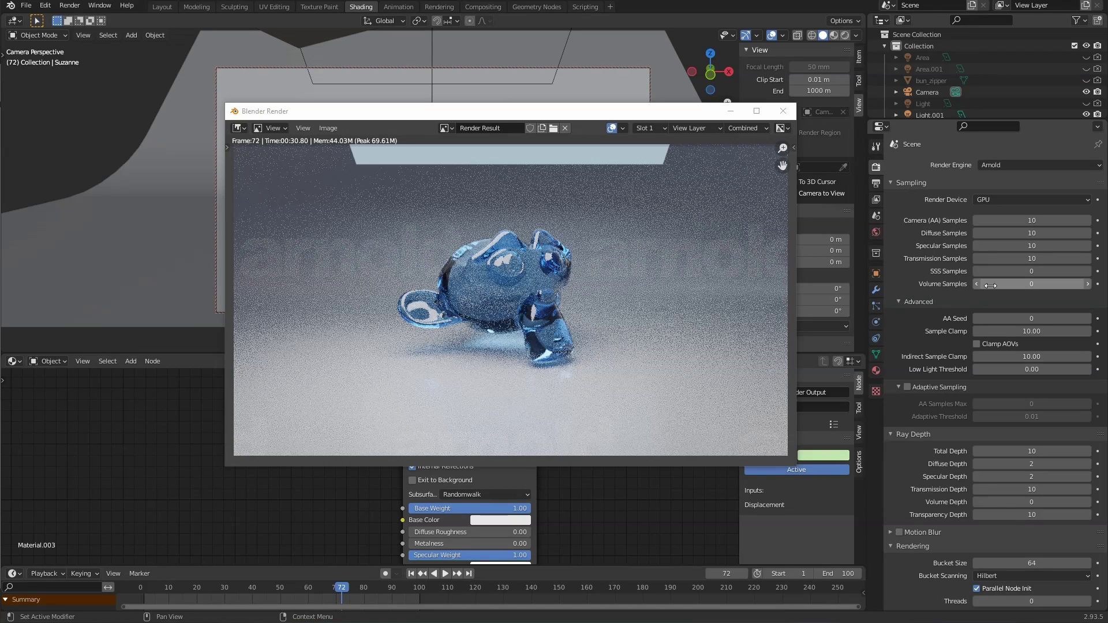
pyautogui.click(784, 111)
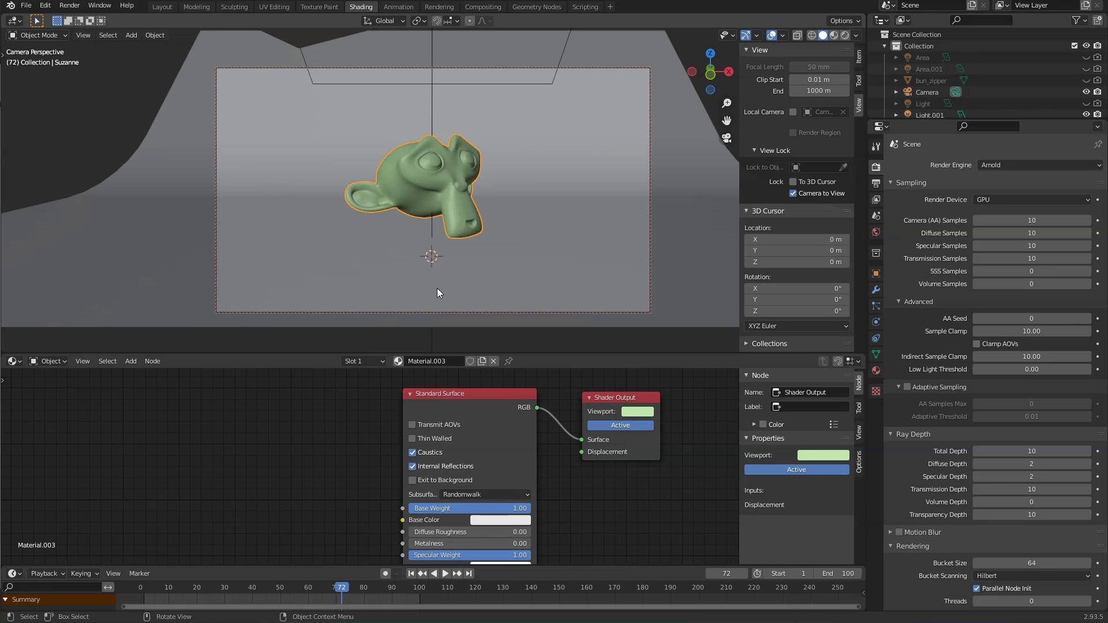
# Step: Re-render the glass Suzanne with higher samples, keeping the log clear; it finishes in 01:16.18
pyautogui.press('F12')
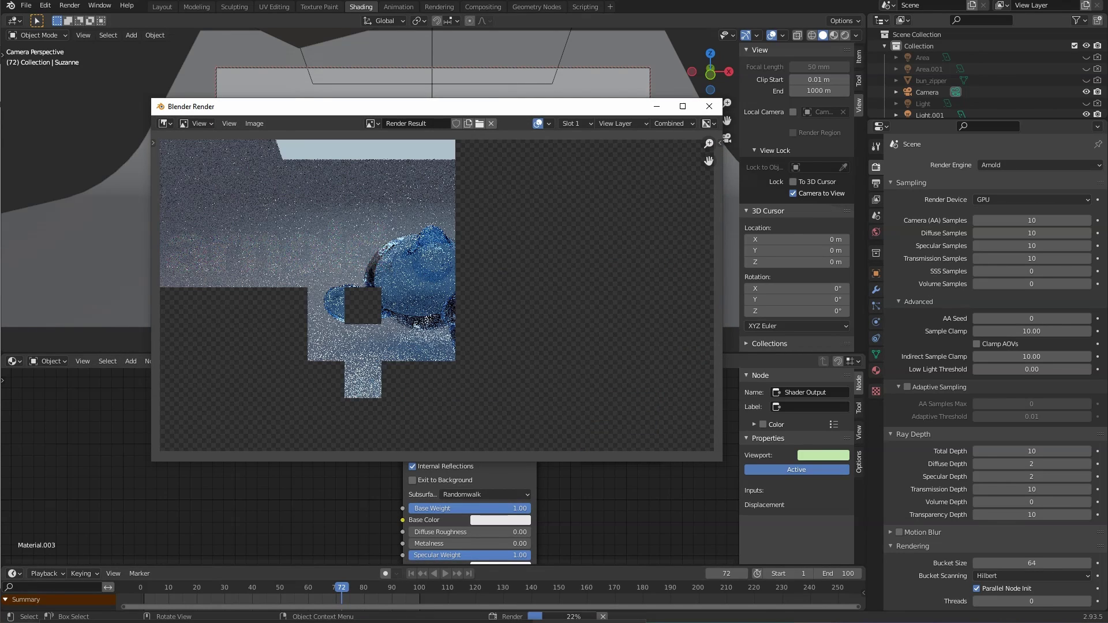
pyautogui.click(323, 622)
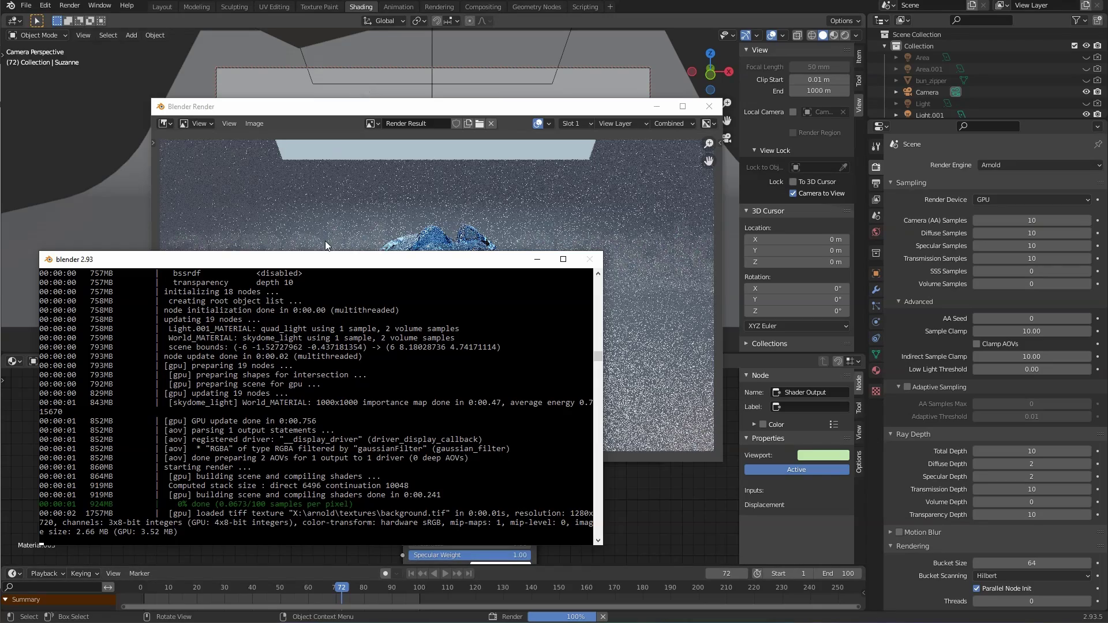
pyautogui.moveTo(319, 264); pyautogui.dragTo(865, 166)
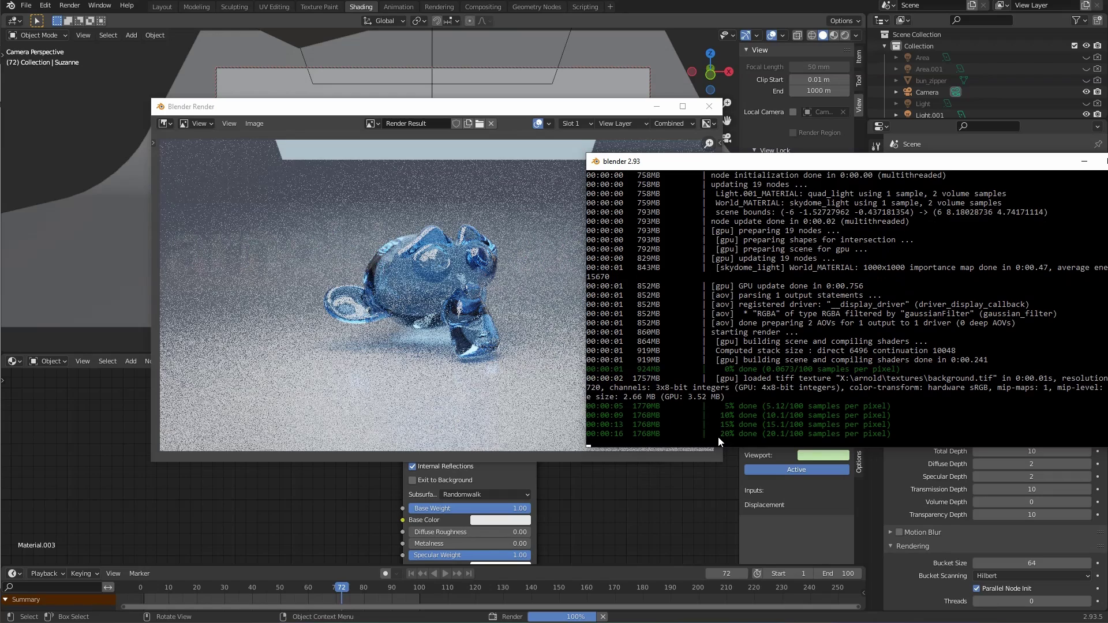
pyautogui.moveTo(864, 164); pyautogui.dragTo(496, 323)
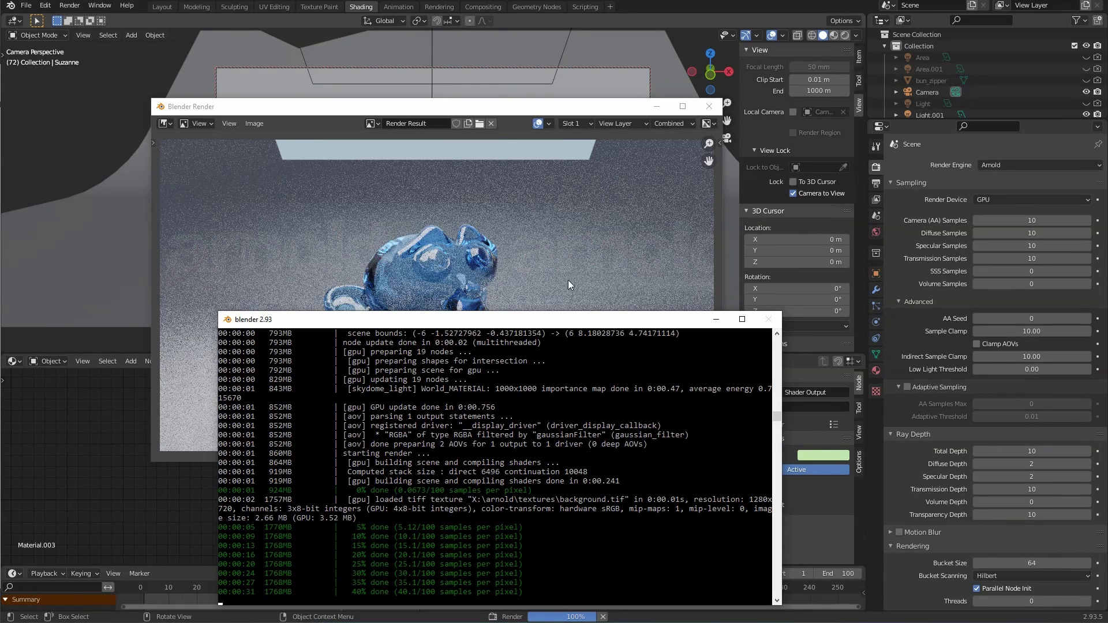
pyautogui.moveTo(568, 319); pyautogui.dragTo(862, 231)
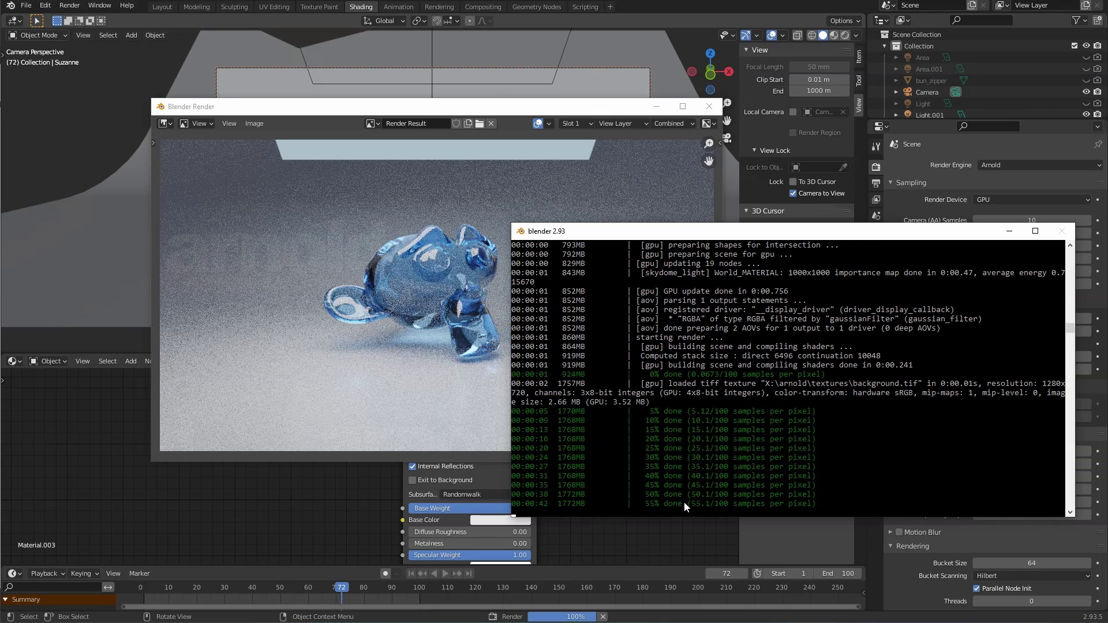
pyautogui.moveTo(642, 232); pyautogui.dragTo(684, 208)
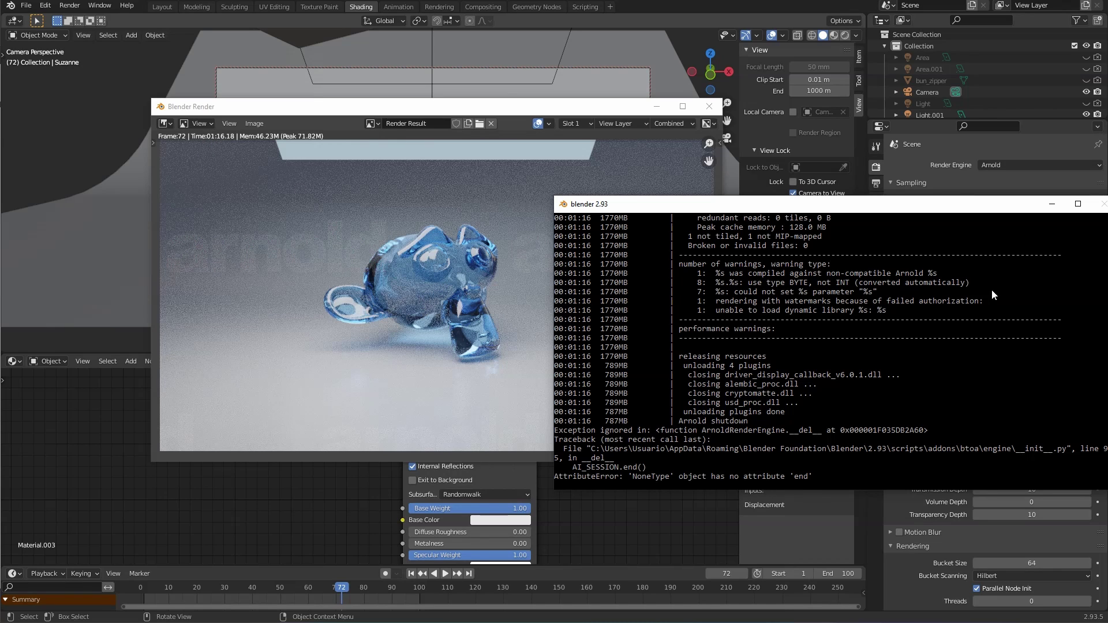
pyautogui.moveTo(979, 205); pyautogui.dragTo(479, 342)
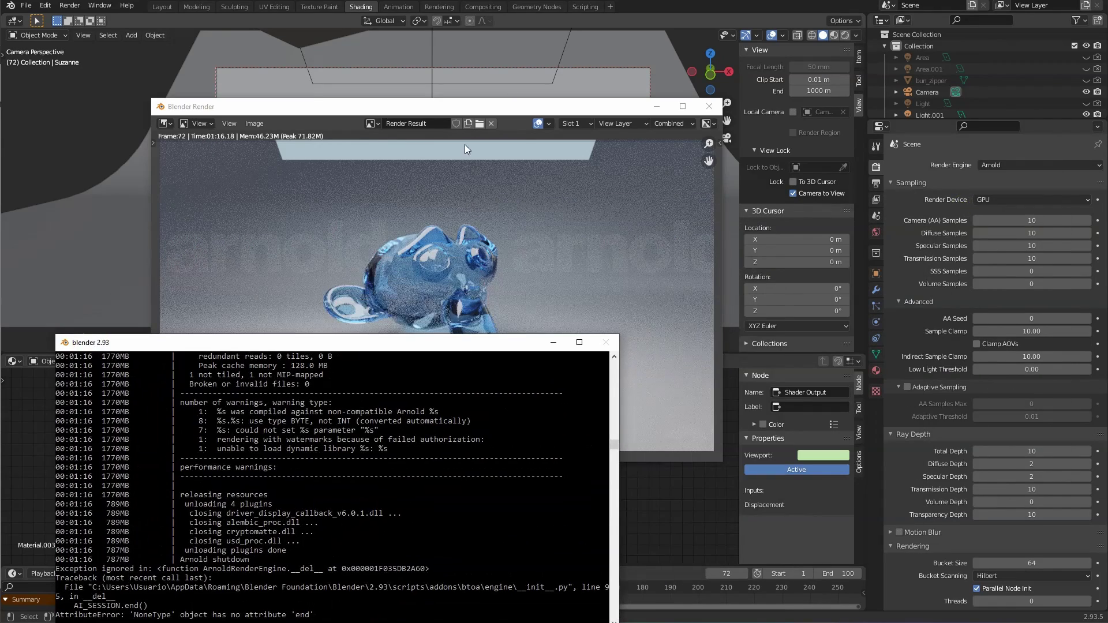
# Step: Switch the render window to Slot 2 and lower Camera (AA) Samples to 5
pyautogui.click(443, 115)
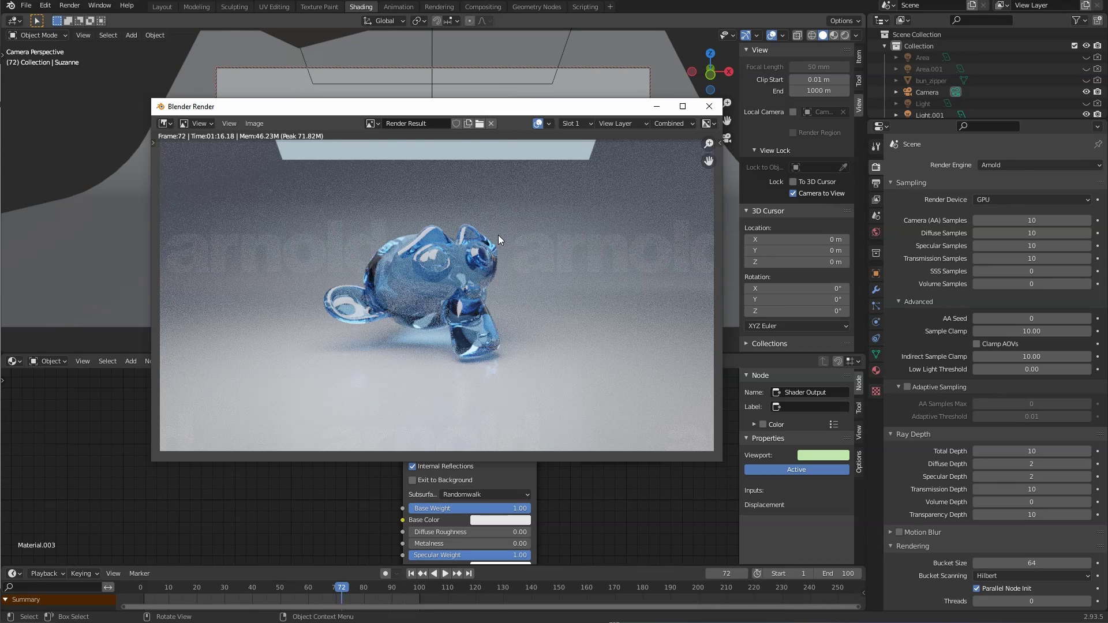
pyautogui.press('j')
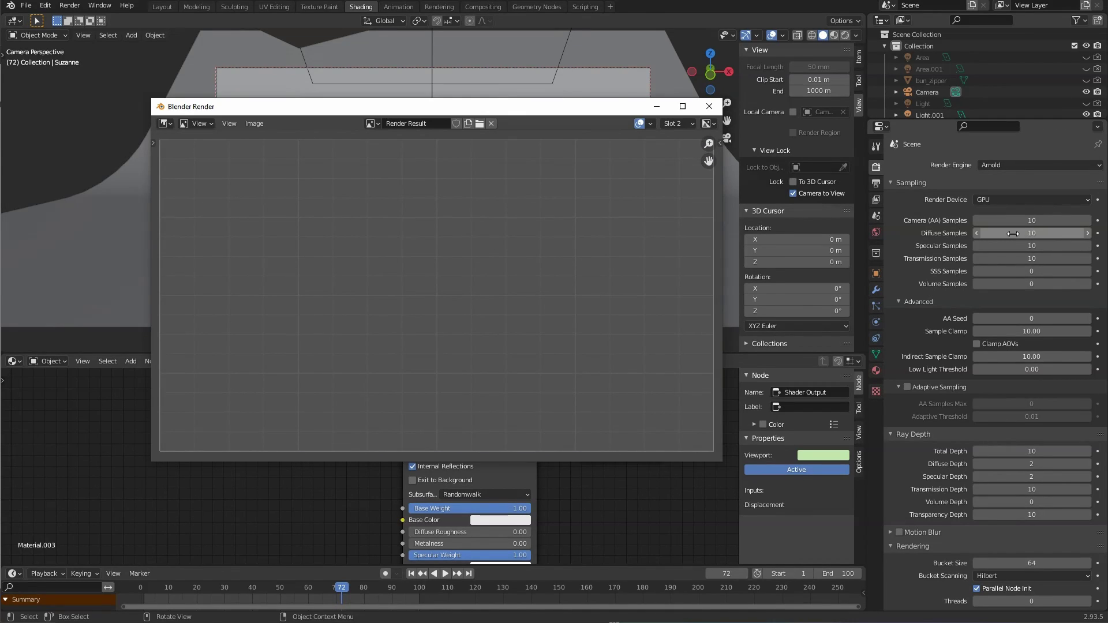
pyautogui.click(1018, 221)
pyautogui.write('5')
pyautogui.press('Tab')
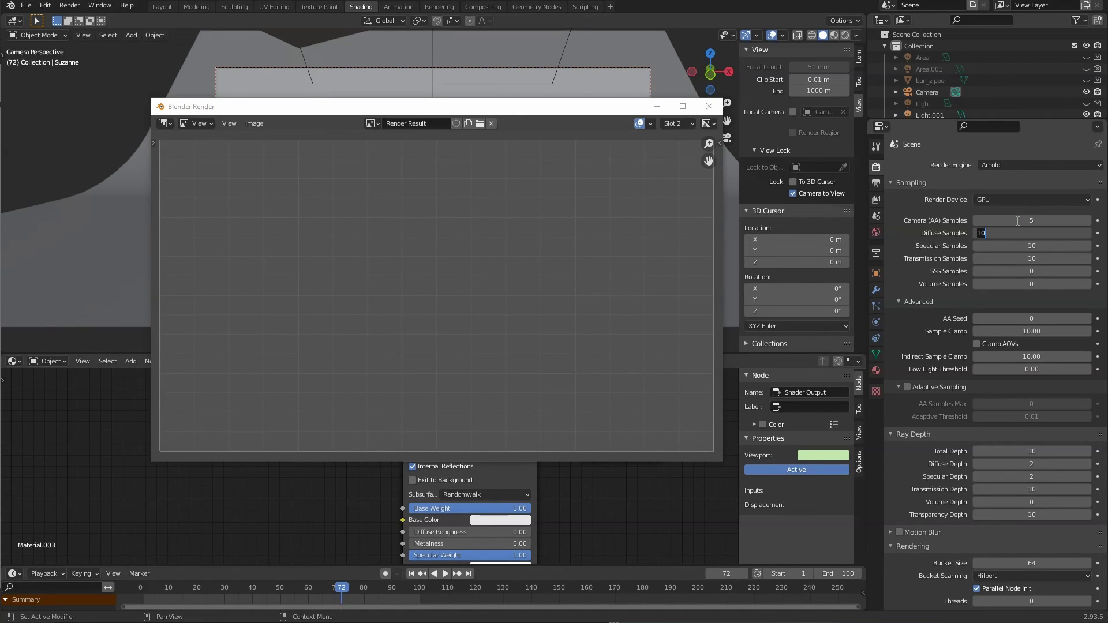
pyautogui.write('33')
pyautogui.press('Tab')
# Step: Set Diffuse, Specular and Transmission Samples to 3 and render a comparison image
pyautogui.hotkey('shift', 'Tab')
pyautogui.write('3')
pyautogui.press('Tab')
pyautogui.write('3')
pyautogui.press('Tab')
pyautogui.write('3')
pyautogui.press('Return')
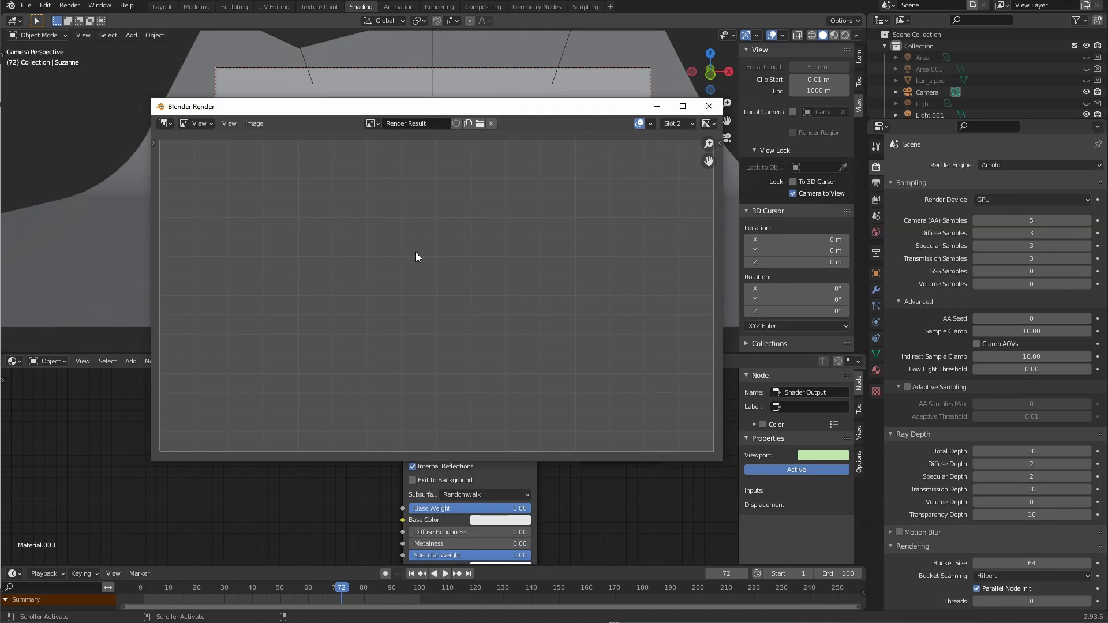
pyautogui.press('F12')
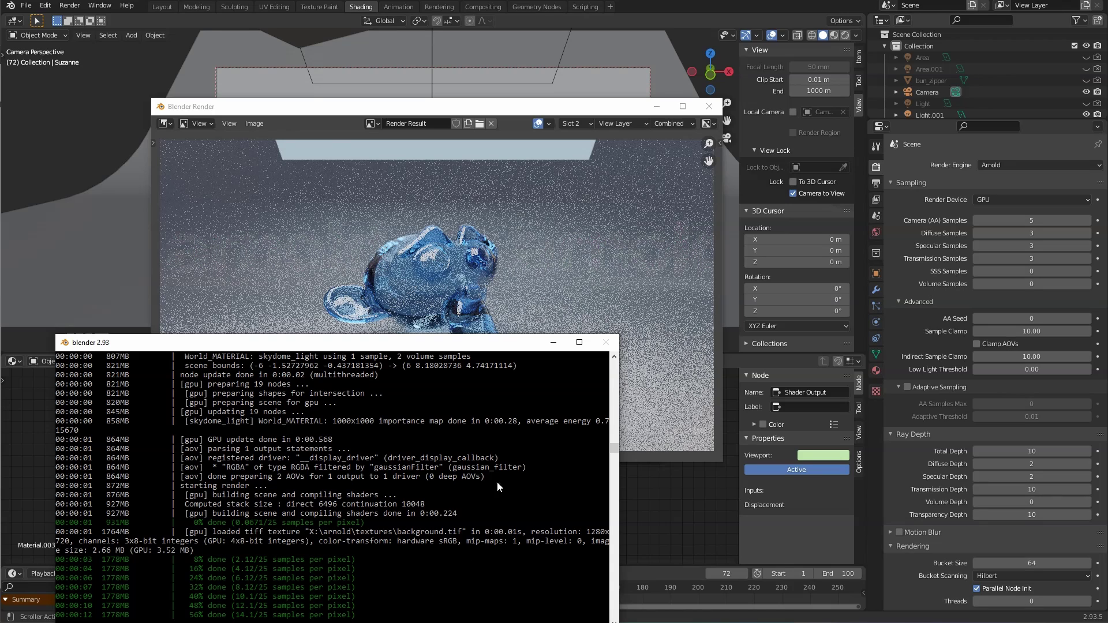
pyautogui.click(309, 110)
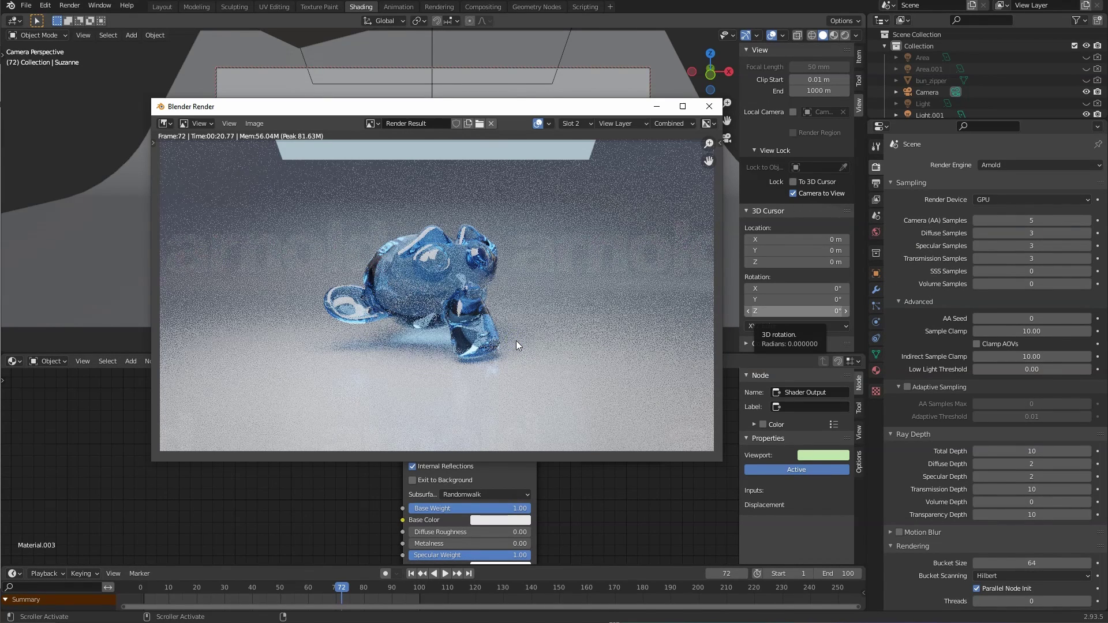
# Step: Toggle between the high- and low-sample render slots zoomed in, then close the render window
pyautogui.press('j')
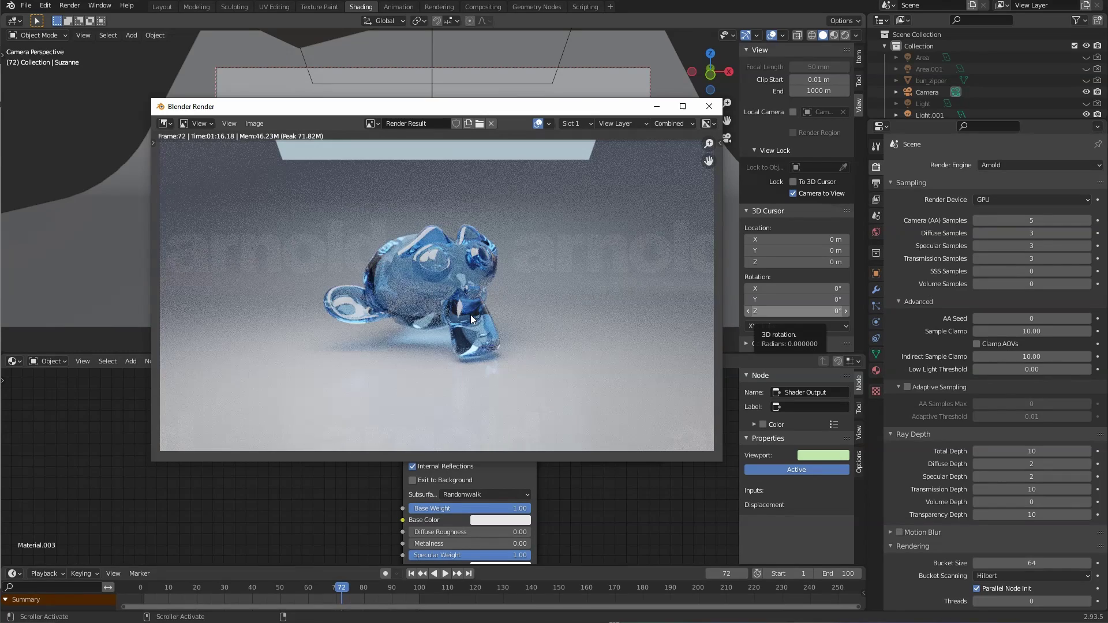
pyautogui.scroll(5, 469, 339)
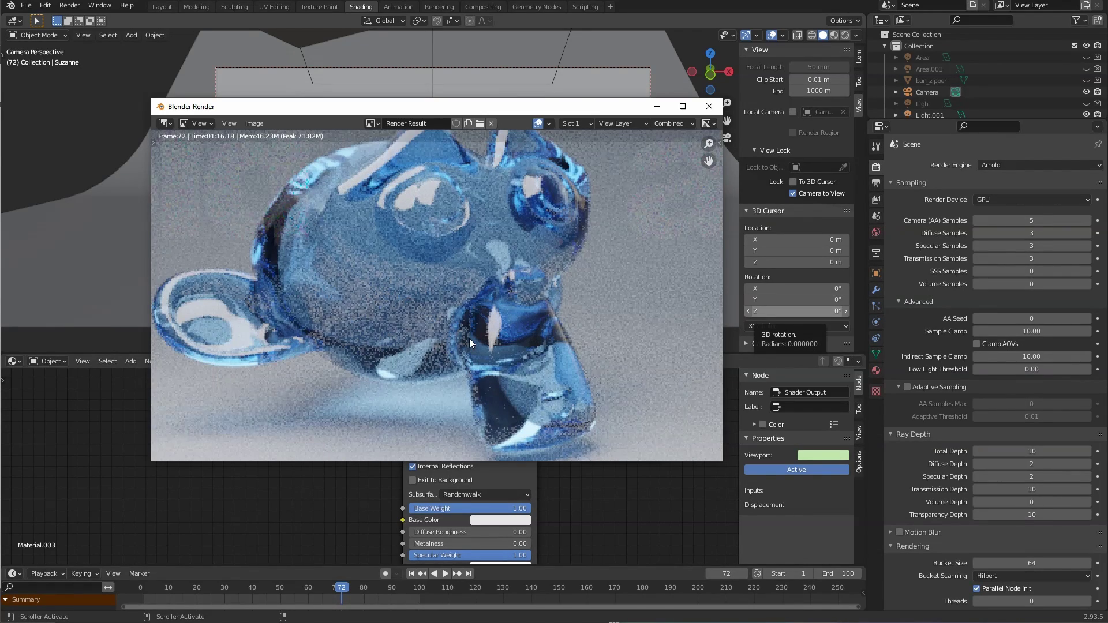
pyautogui.press('j')
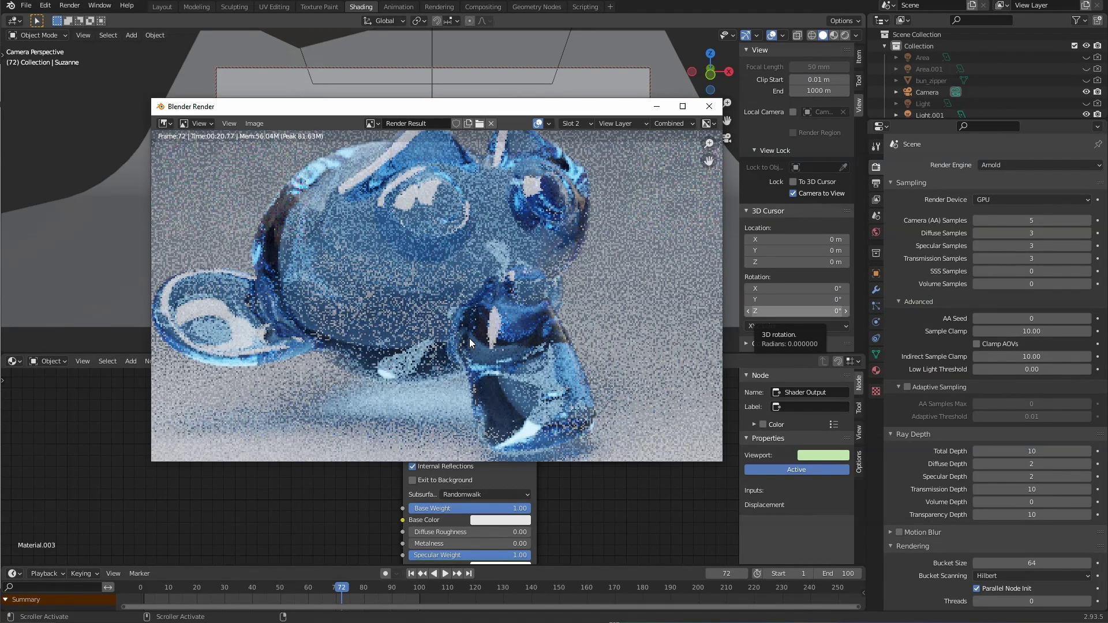
pyautogui.press('j')
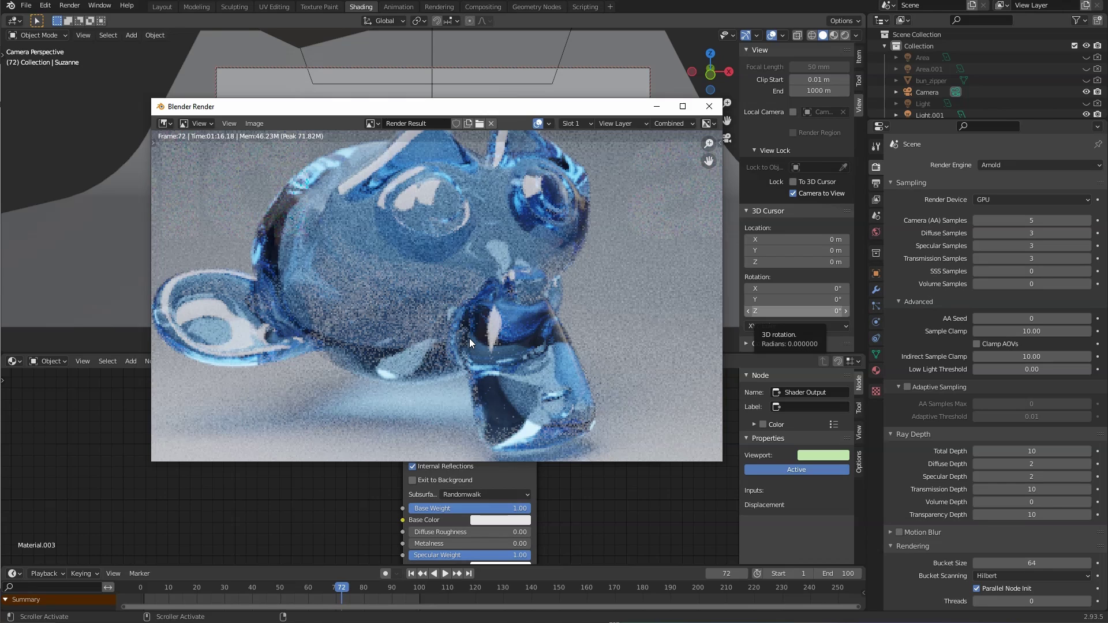
pyautogui.scroll(-5, 382, 335)
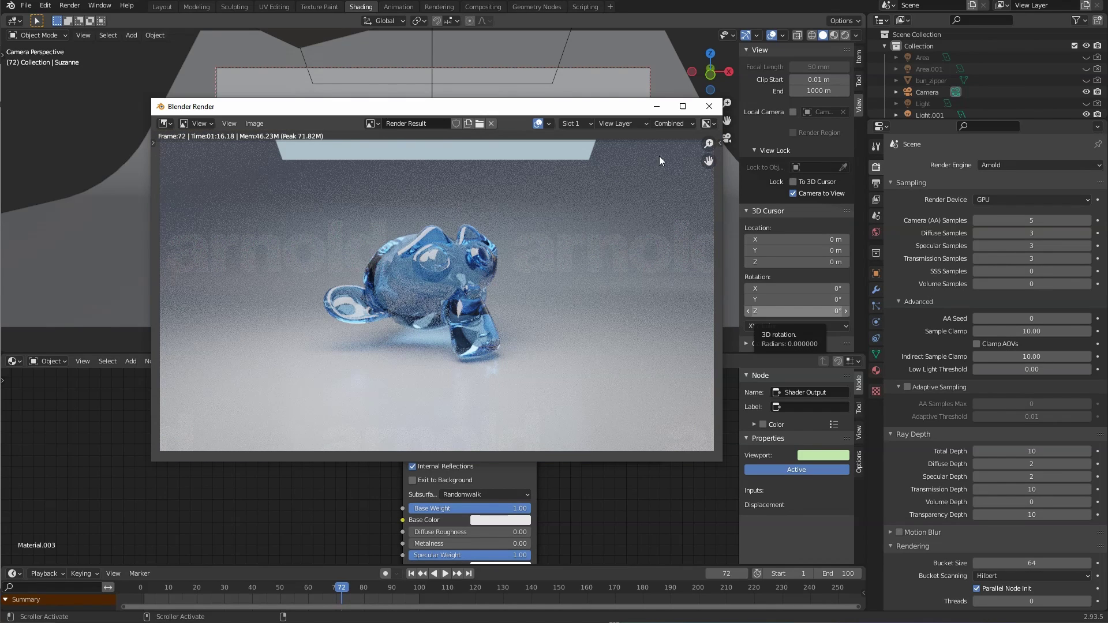
pyautogui.click(712, 106)
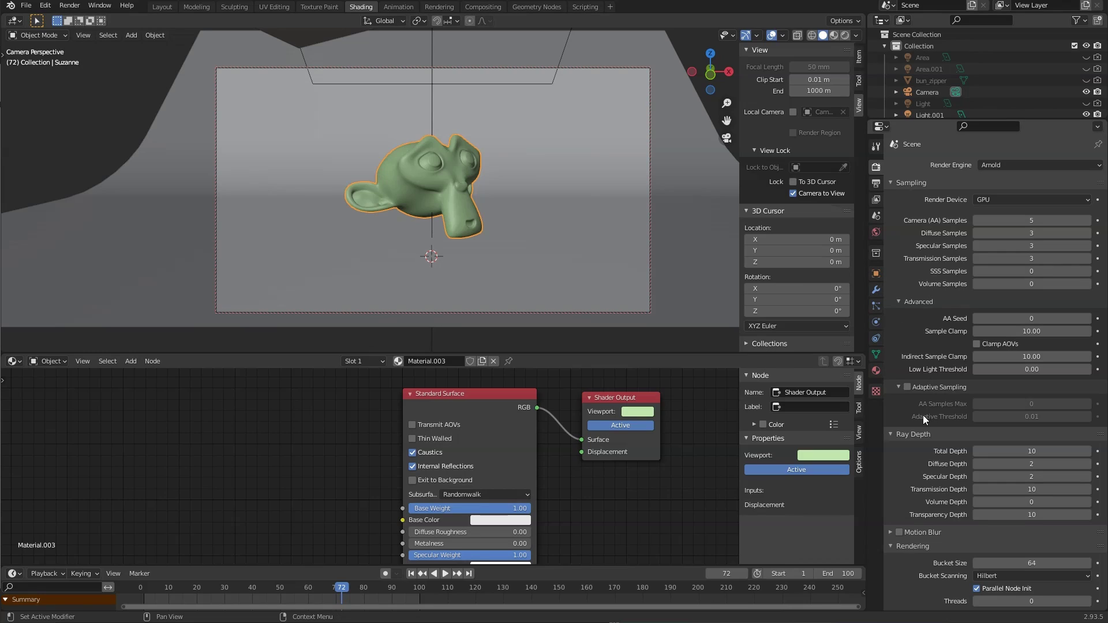
# Step: Browse the Output, View Layer, Scene and Collection property tabs
pyautogui.scroll(-2, 919, 444)
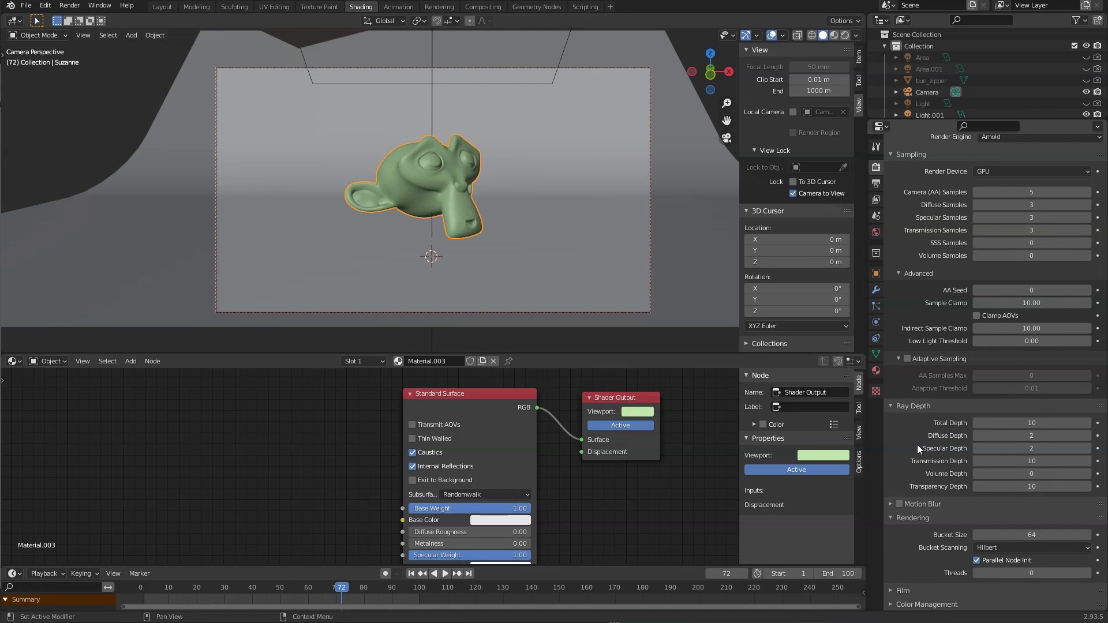
pyautogui.scroll(2, 918, 447)
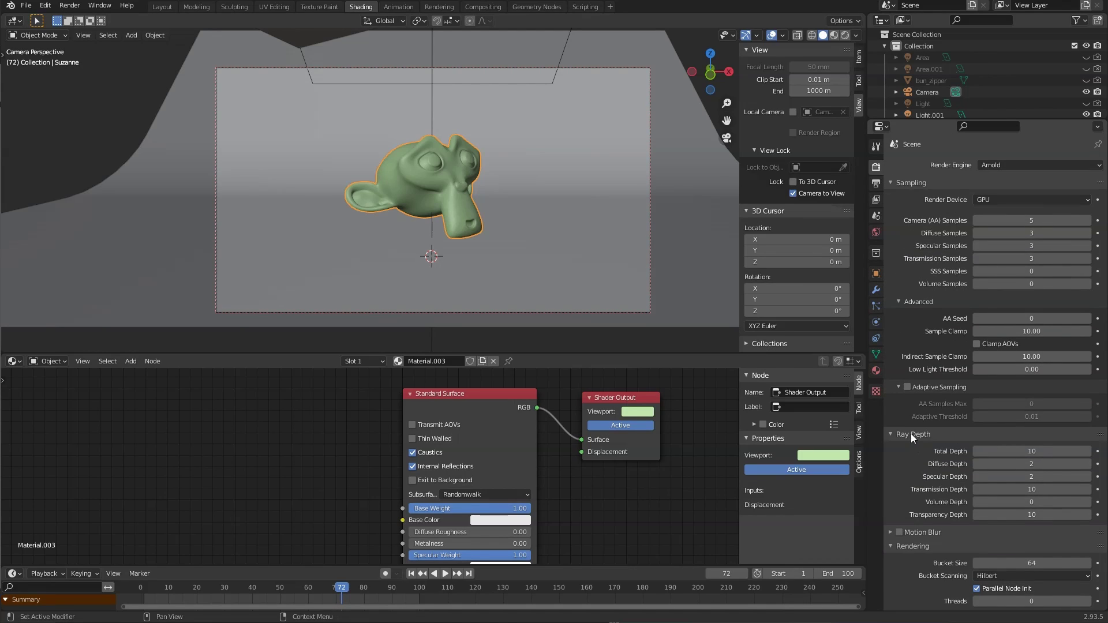
pyautogui.click(876, 186)
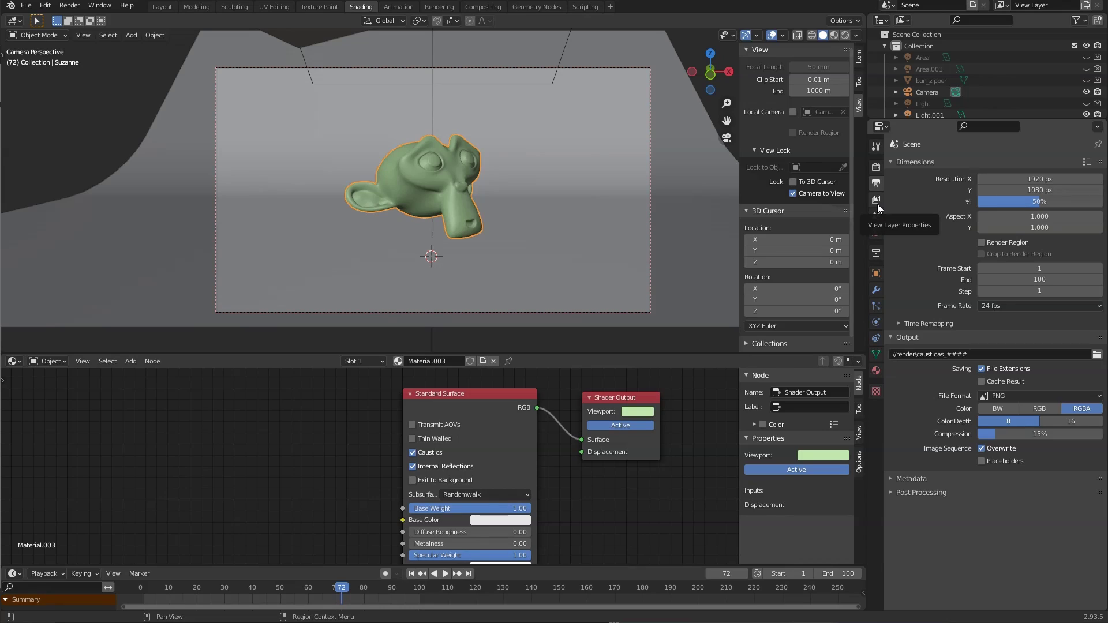
pyautogui.click(876, 202)
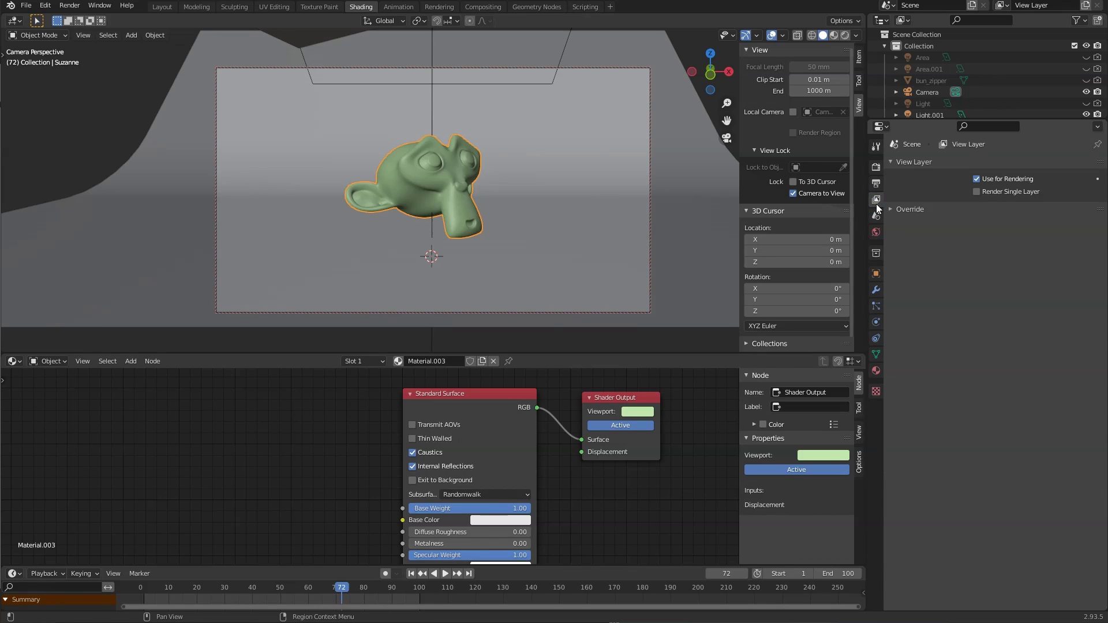
pyautogui.click(876, 216)
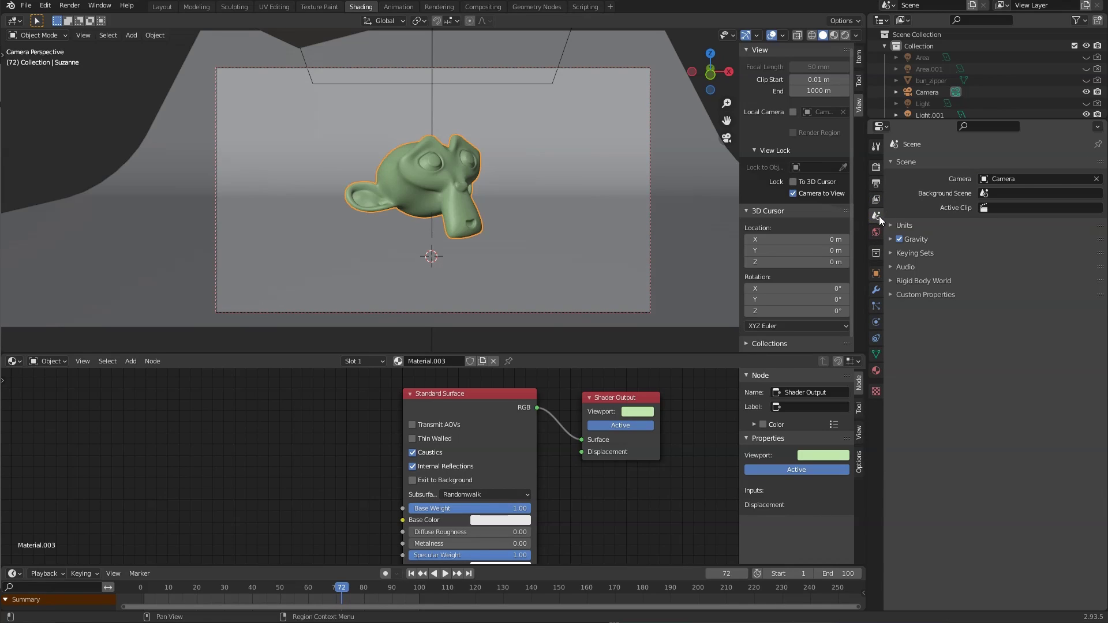
pyautogui.click(876, 253)
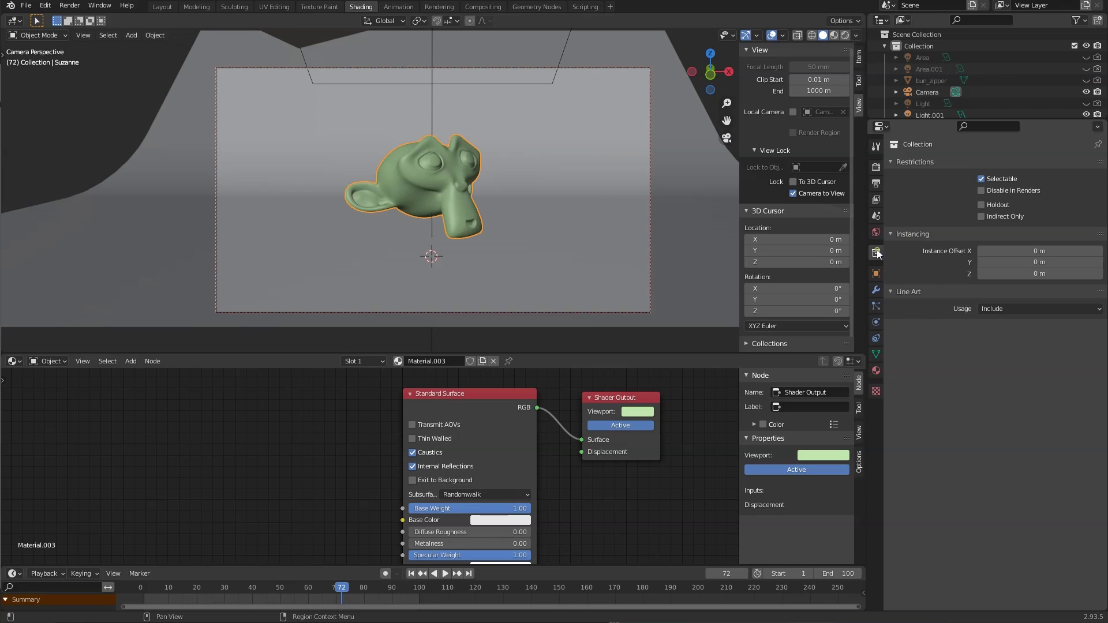
# Step: Add an Ambient Occlusion node to the left of the Standard Surface node
pyautogui.click(875, 276)
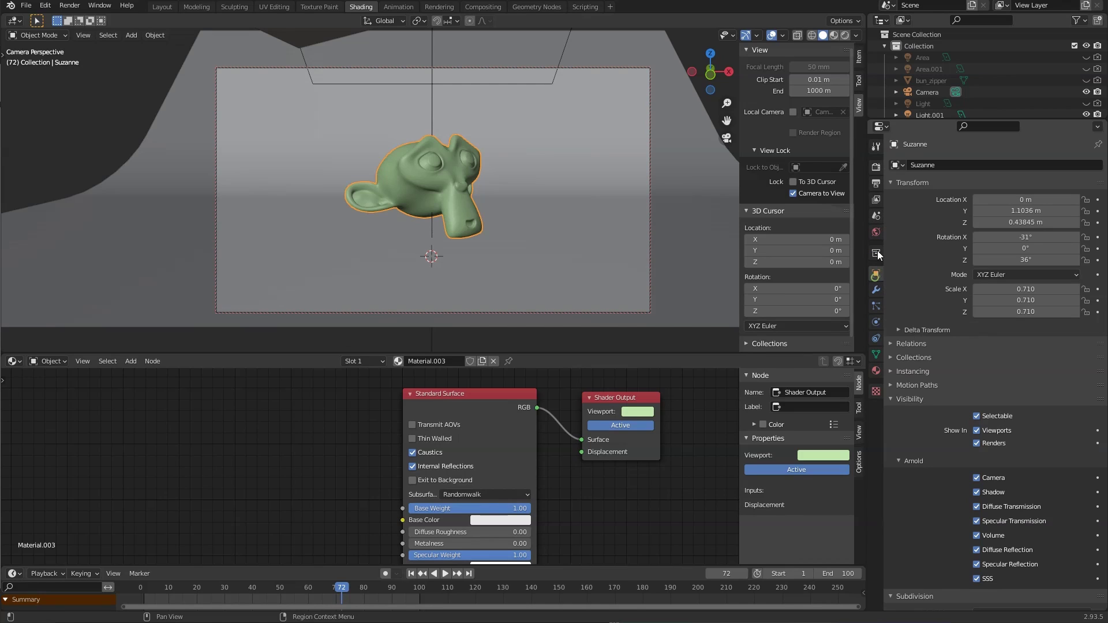
pyautogui.click(877, 168)
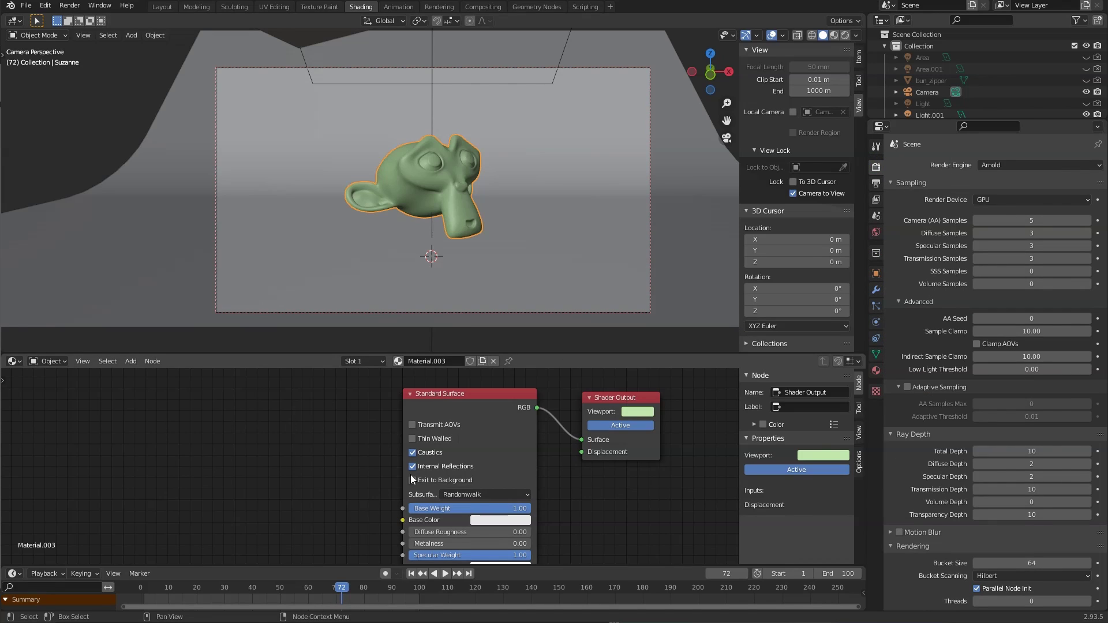
pyautogui.moveTo(322, 427); pyautogui.dragTo(304, 427, button='middle')
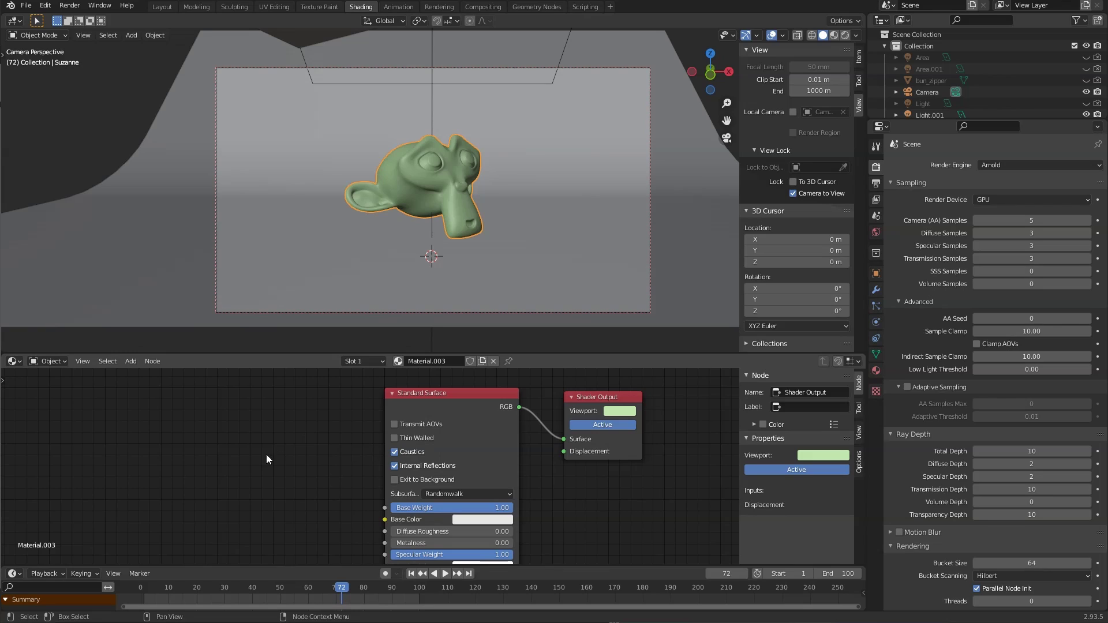
pyautogui.moveTo(266, 459); pyautogui.dragTo(359, 444, button='middle')
pyautogui.hotkey('shift', 'a')
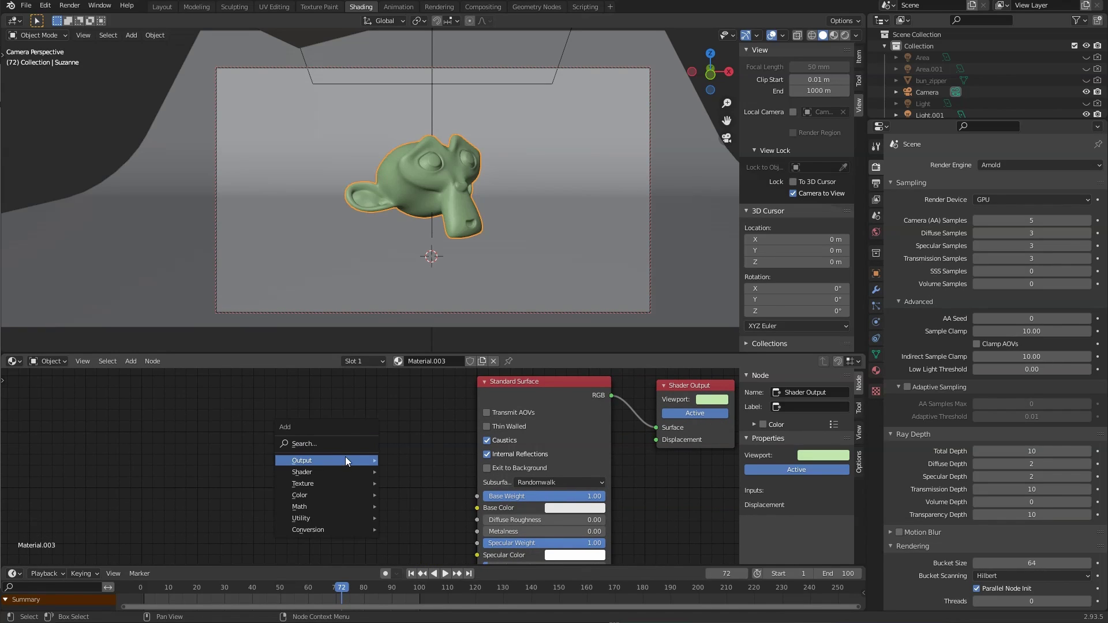
pyautogui.moveTo(332, 472)
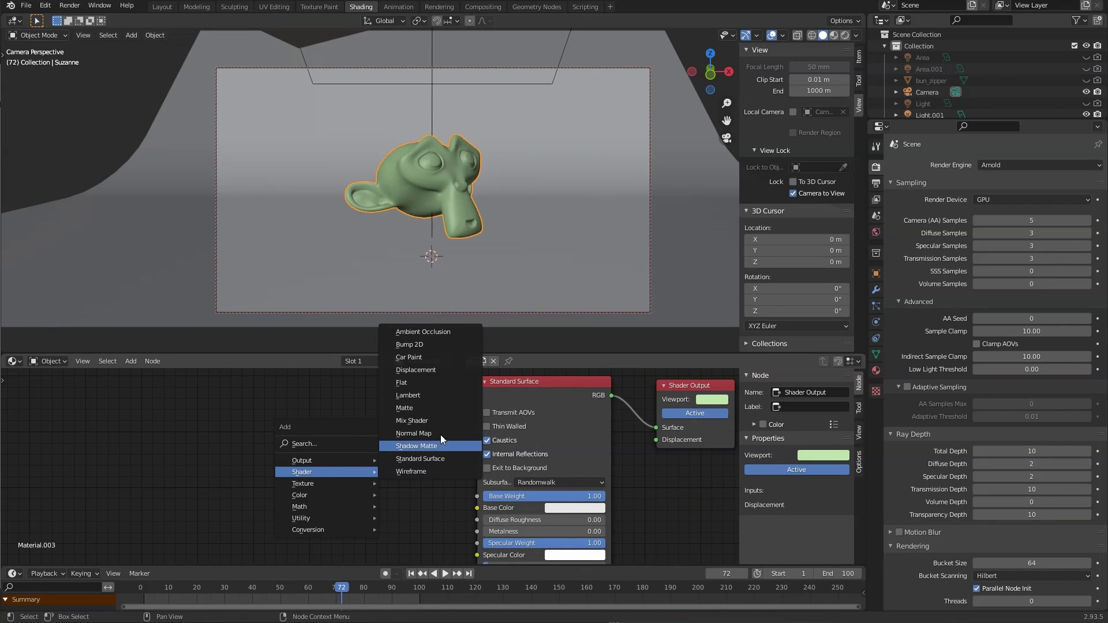
pyautogui.click(418, 332)
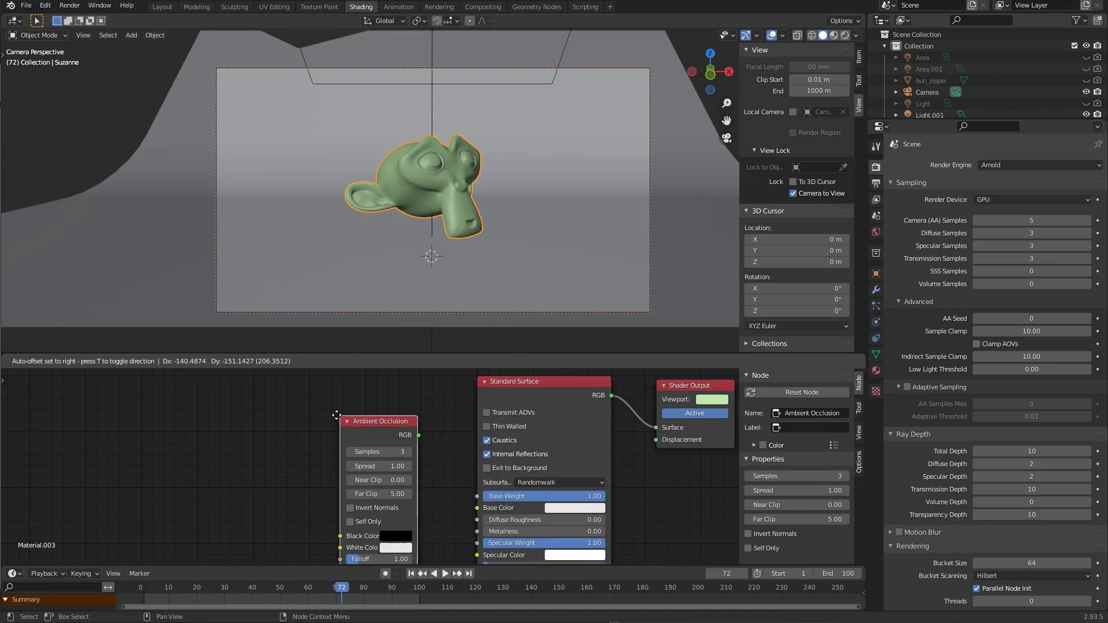
pyautogui.click(334, 401)
pyautogui.moveTo(412, 419)
pyautogui.mouseDown()
pyautogui.moveTo(604, 456)
pyautogui.moveTo(666, 432)
pyautogui.moveTo(411, 430)
pyautogui.mouseUp()
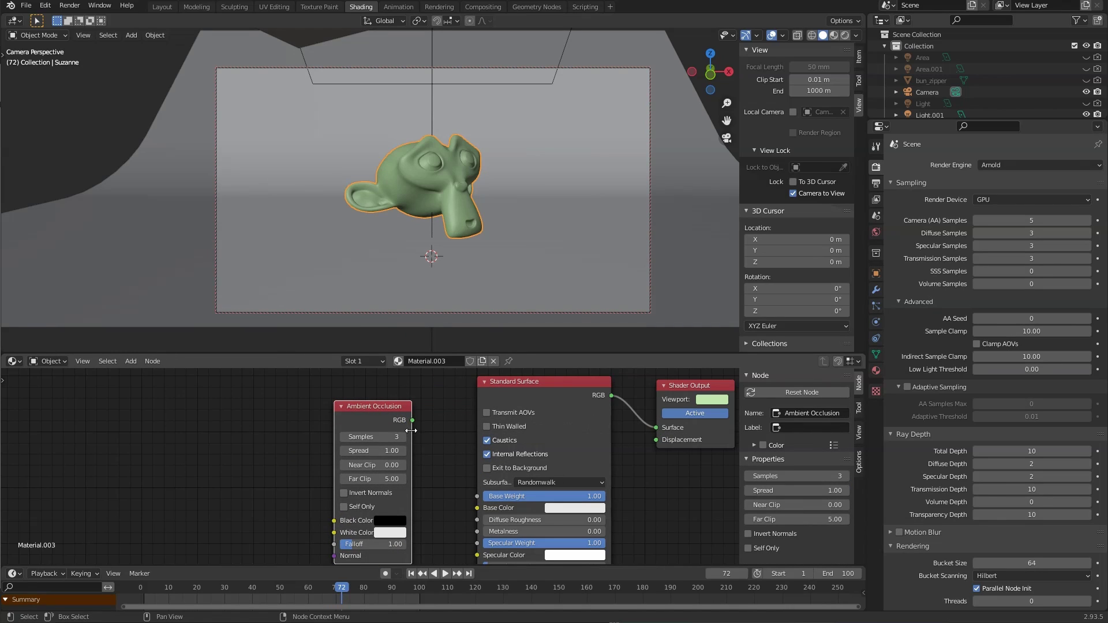
# Step: Connect the Ambient Occlusion RGB output to the Shader Output's Surface input
pyautogui.scroll(3, 459, 432)
pyautogui.moveTo(459, 434); pyautogui.dragTo(317, 473, button='middle')
pyautogui.moveTo(286, 449); pyautogui.dragTo(590, 459)
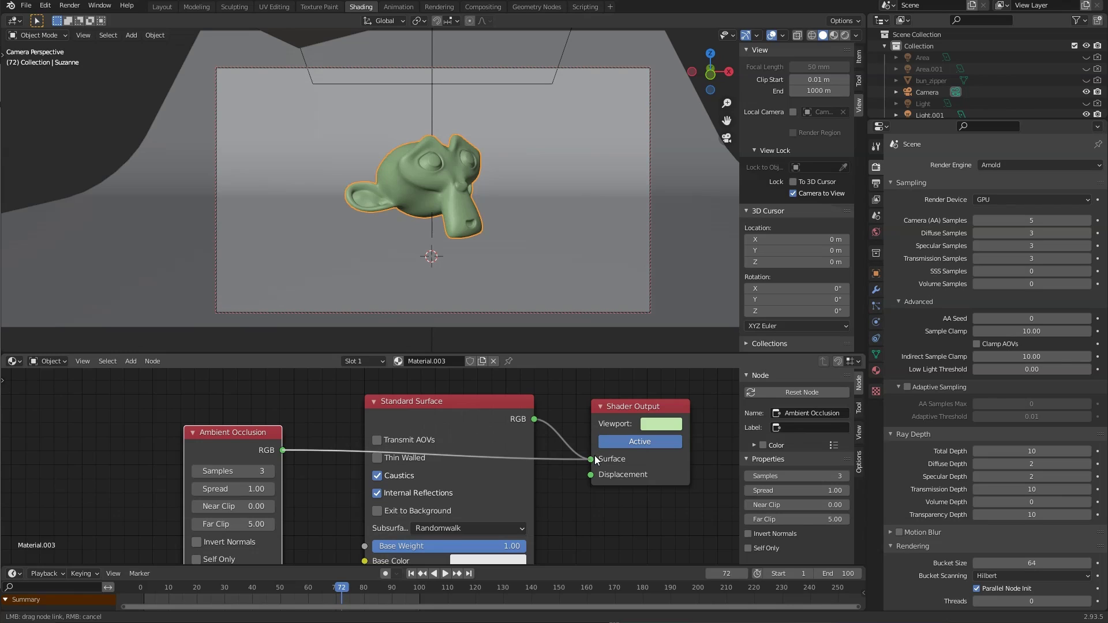
pyautogui.moveTo(625, 407); pyautogui.dragTo(606, 420)
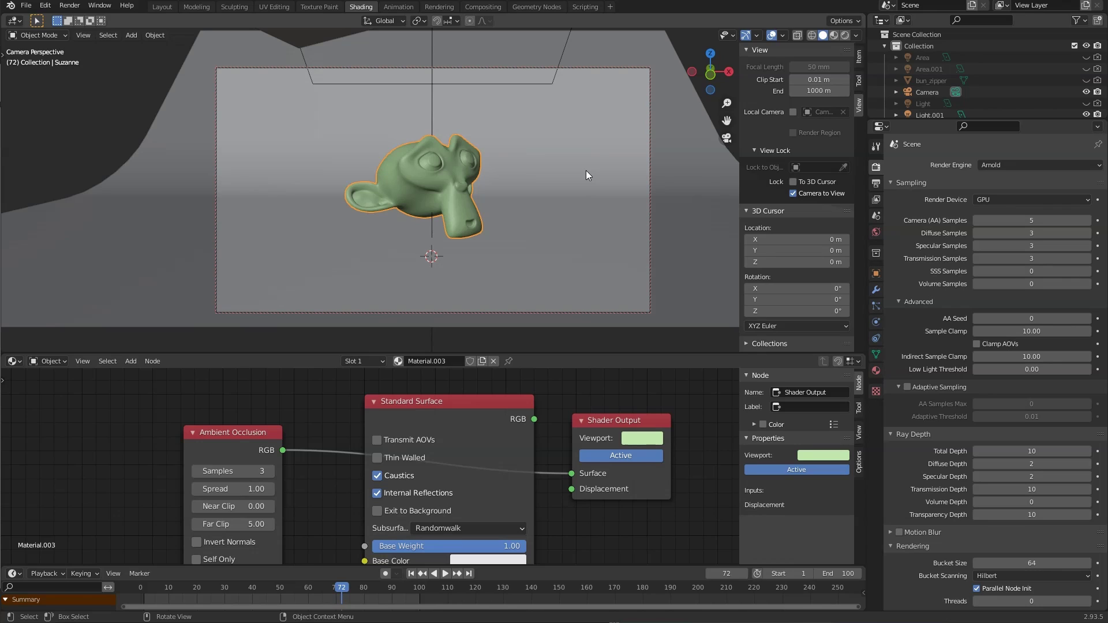
# Step: Render the ambient-occlusion Suzanne in Arnold (00:17.11), inspect it zoomed, then close the render window
pyautogui.press('F12')
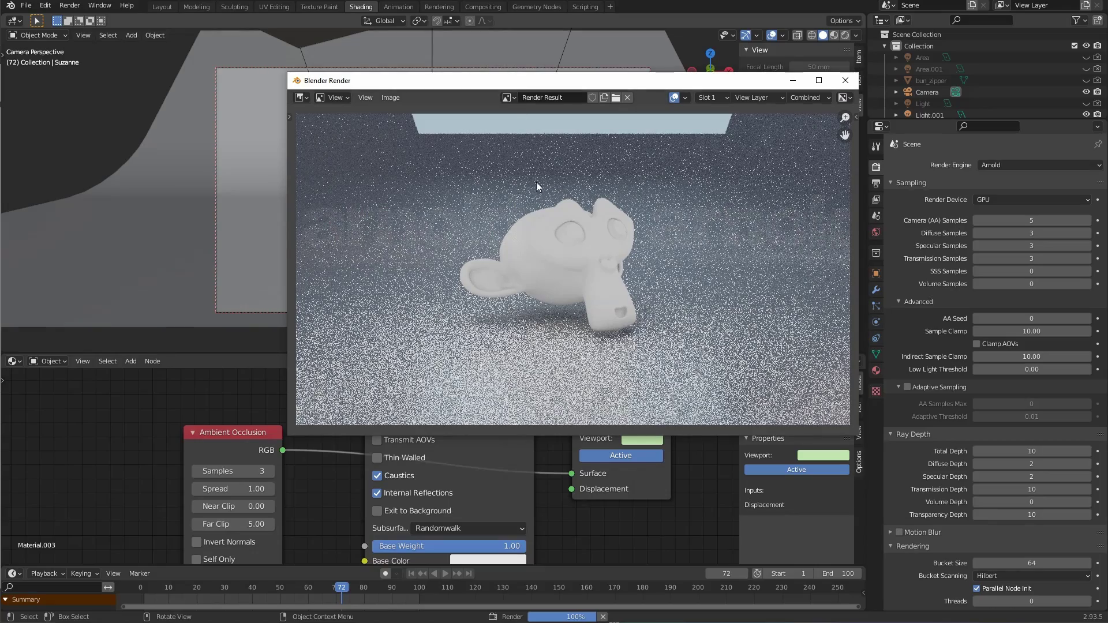
pyautogui.scroll(3, 613, 328)
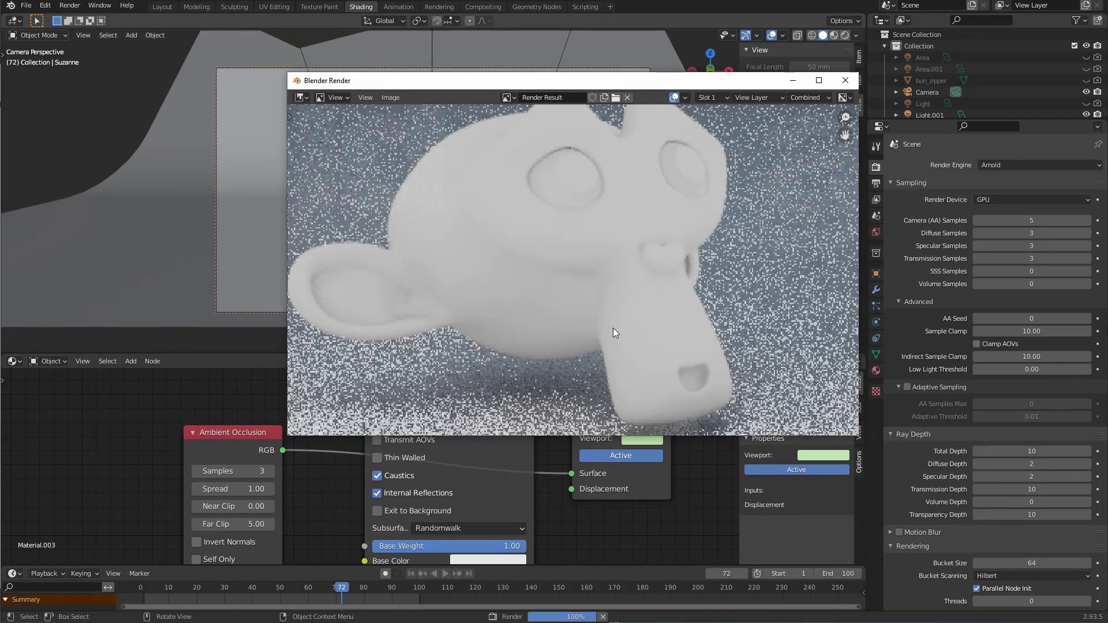
pyautogui.scroll(-2, 613, 328)
pyautogui.scroll(-1, 669, 328)
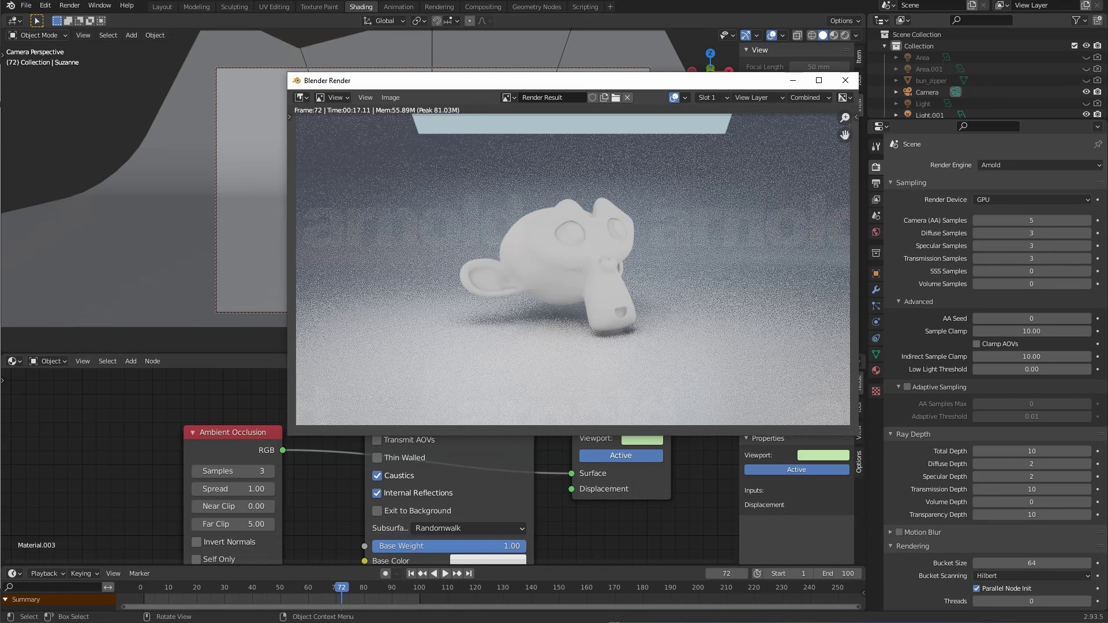
pyautogui.click(845, 80)
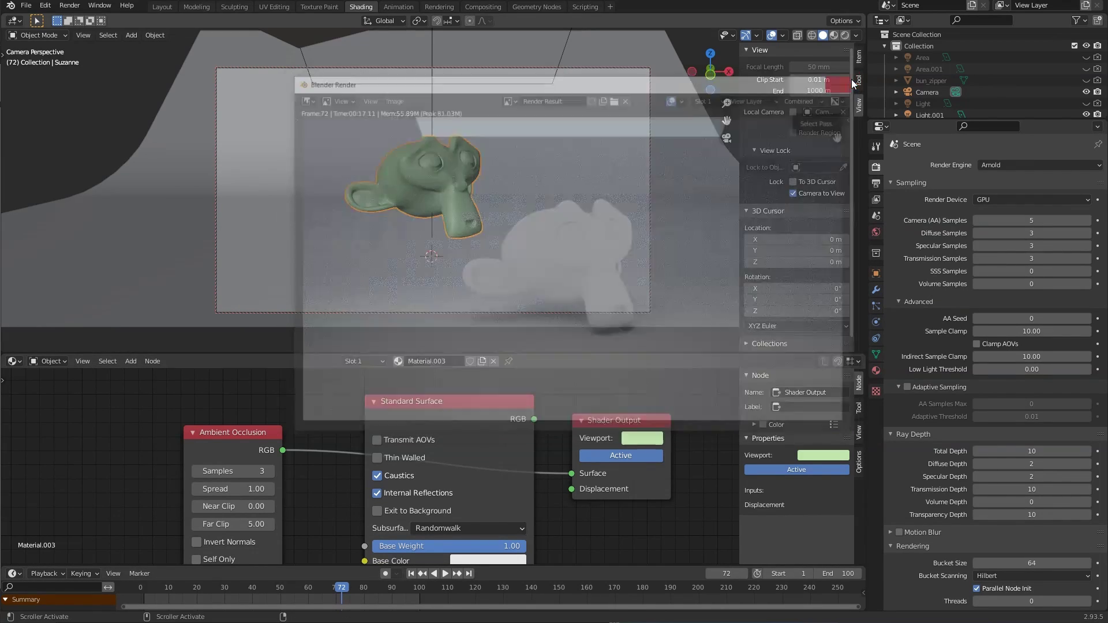
pyautogui.moveTo(259, 495); pyautogui.dragTo(285, 472, button='middle')
# Step: Delete the Ambient Occlusion and Standard Surface nodes from Material.003
pyautogui.click(246, 407)
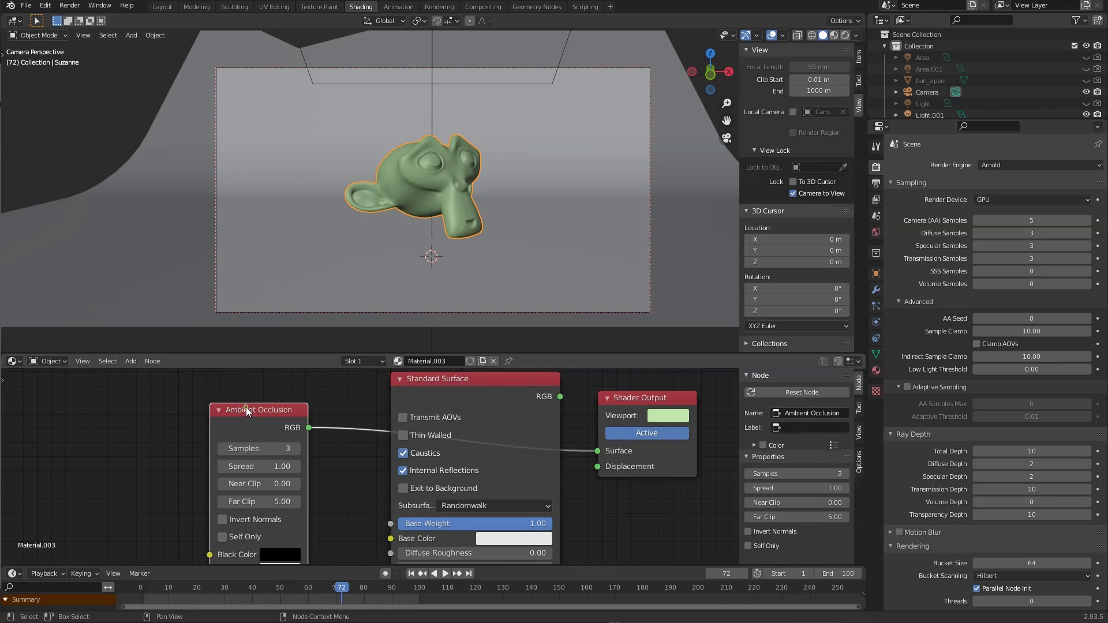
pyautogui.press('x')
pyautogui.click(470, 393)
pyautogui.press('x')
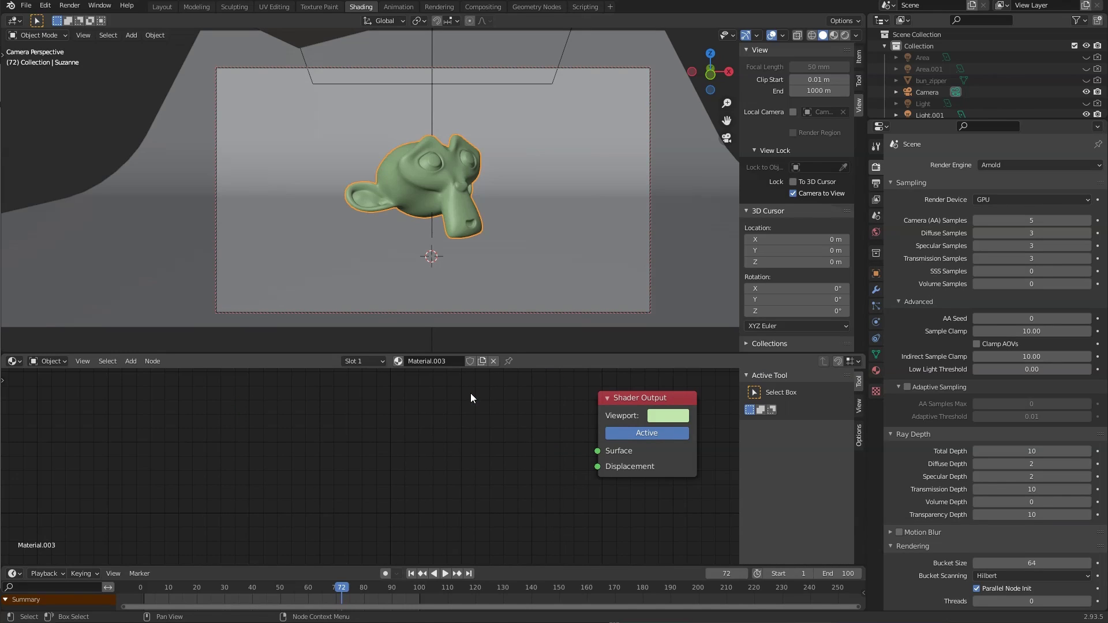
# Step: Add an Arnold Car Paint node and connect it to the Shader Output surface
pyautogui.hotkey('shift', 'a')
pyautogui.moveTo(404, 450)
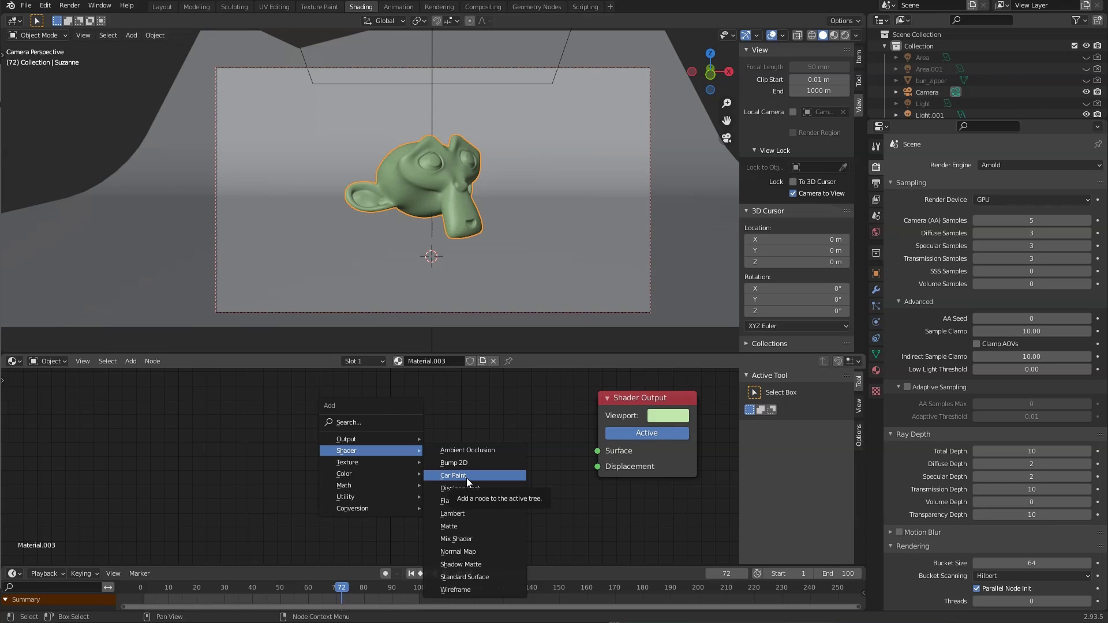
pyautogui.click(466, 477)
pyautogui.click(354, 400)
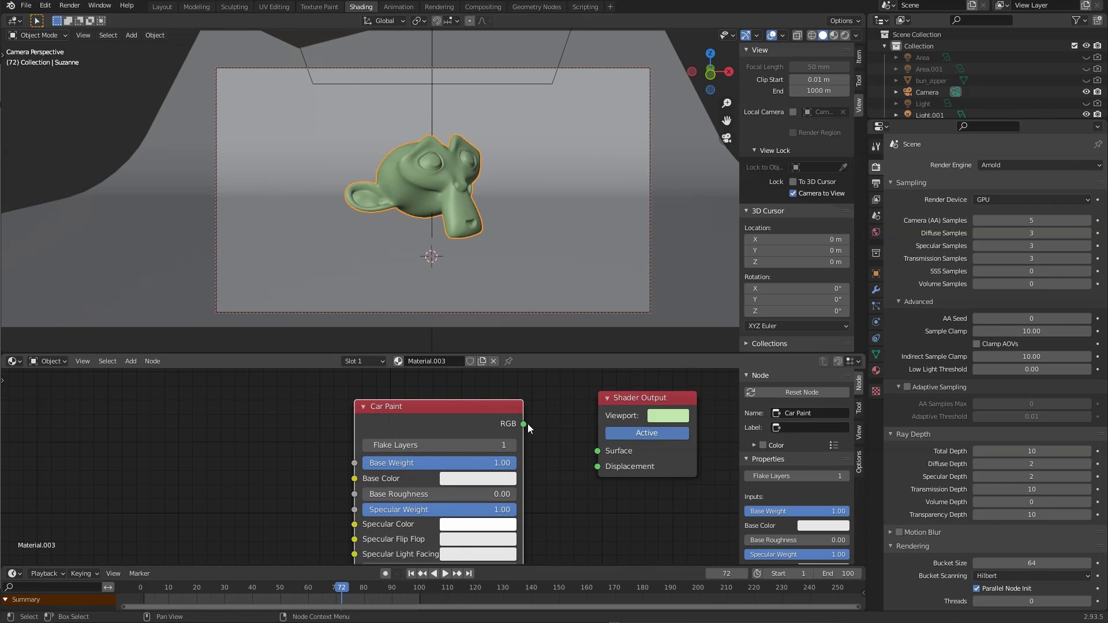
pyautogui.moveTo(524, 424); pyautogui.dragTo(594, 452)
# Step: Maximise the node editor to inspect the Car Paint node's inputs, then restore the layout
pyautogui.scroll(2, 434, 420)
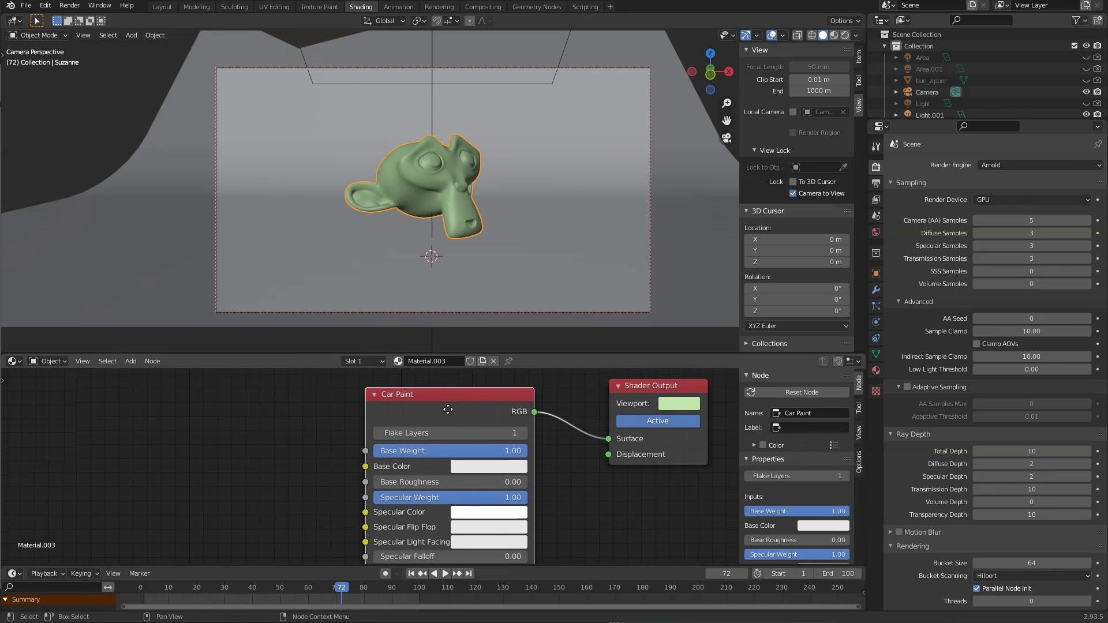
pyautogui.scroll(-3, 512, 477)
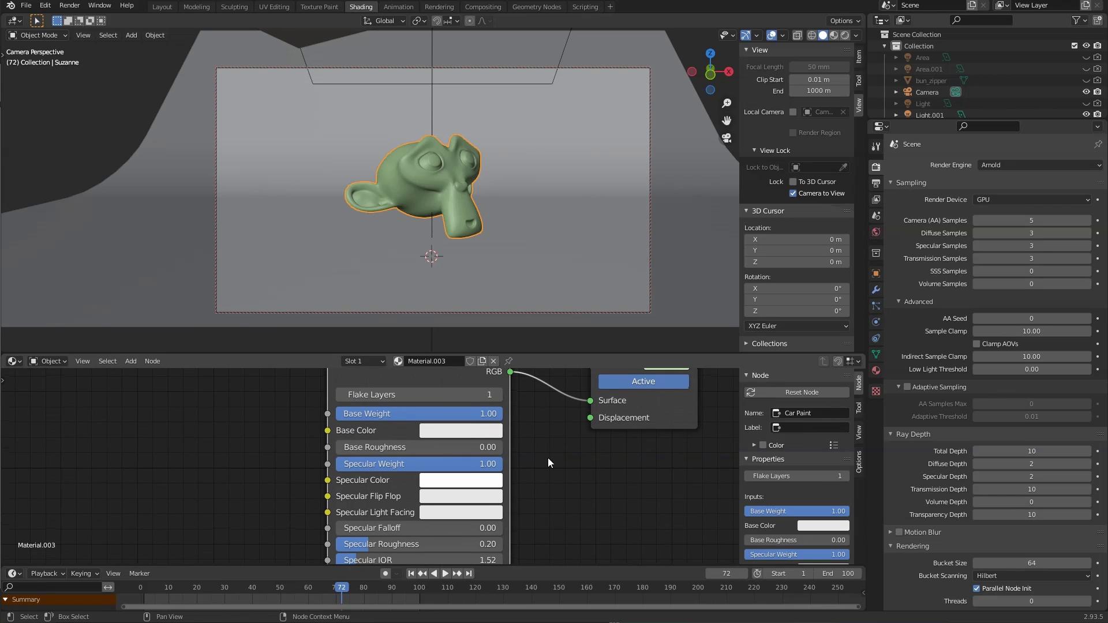
pyautogui.hotkey('ctrl', 'space')
pyautogui.scroll(1, 549, 460)
pyautogui.moveTo(700, 466); pyautogui.dragTo(541, 379, button='middle')
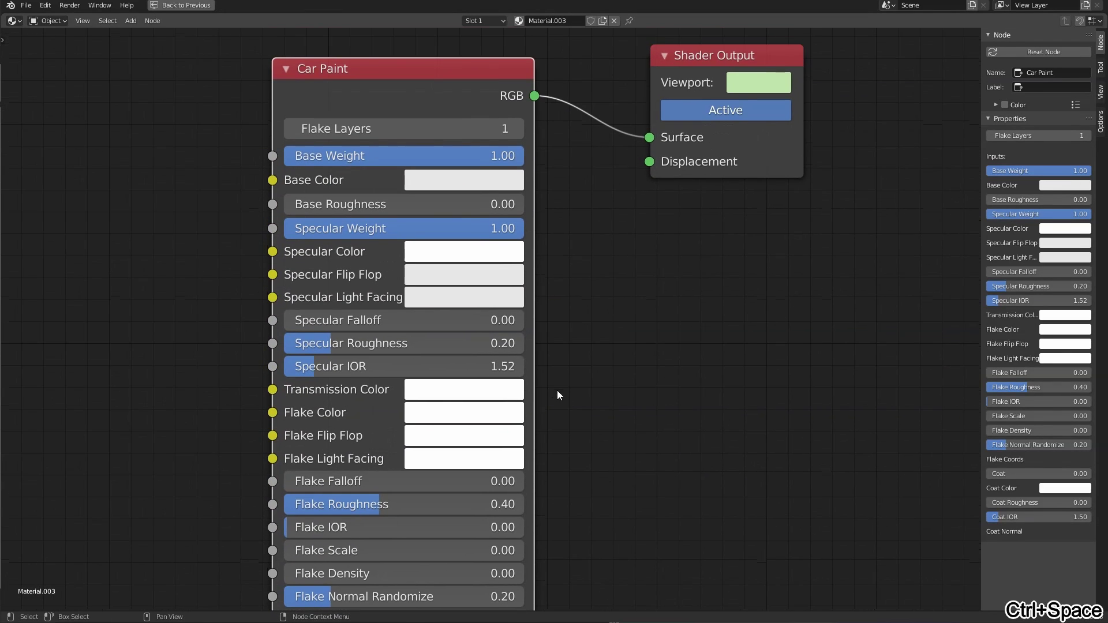
pyautogui.scroll(-2, 601, 424)
pyautogui.moveTo(596, 428); pyautogui.dragTo(592, 371, button='middle')
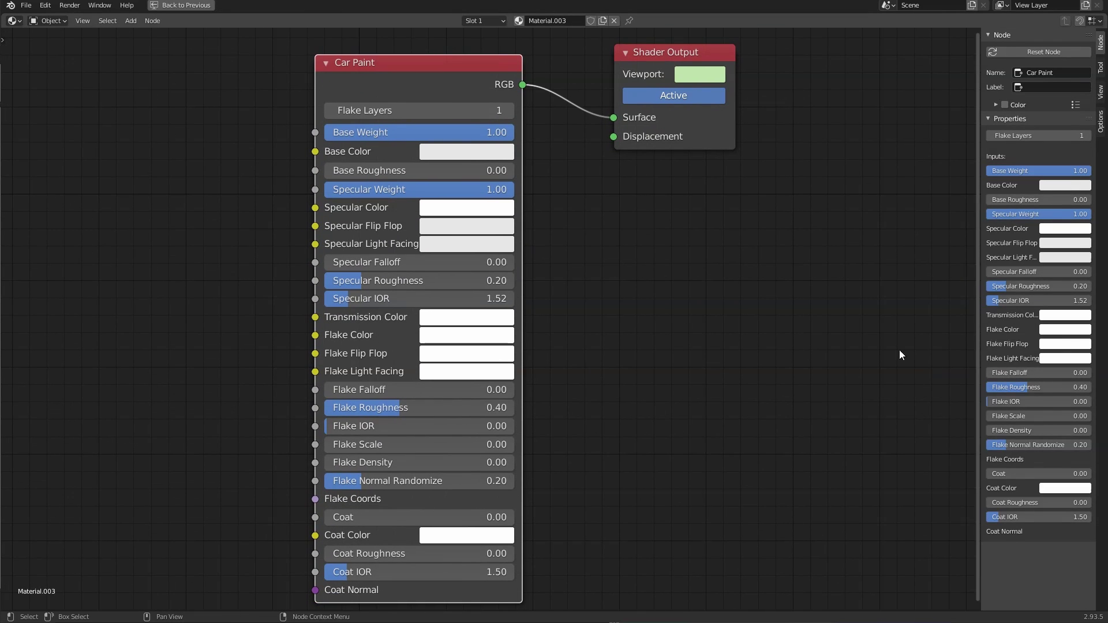
pyautogui.press('n')
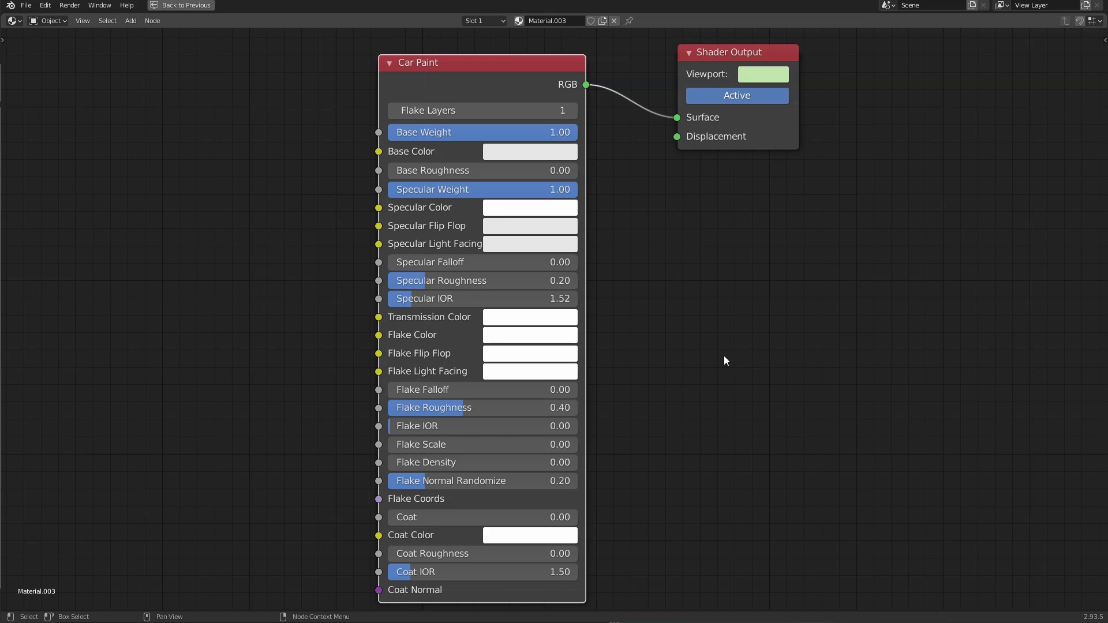
pyautogui.scroll(-1, 724, 356)
pyautogui.moveTo(675, 362); pyautogui.dragTo(690, 370, button='middle')
pyautogui.scroll(1, 543, 340)
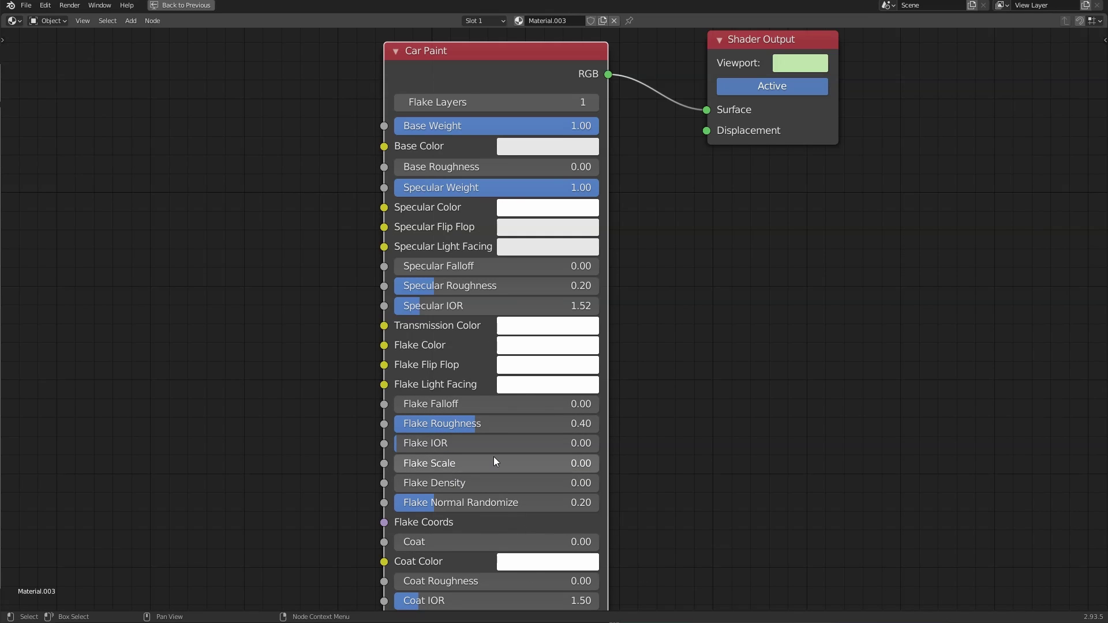
pyautogui.scroll(-1, 493, 459)
pyautogui.moveTo(512, 480); pyautogui.dragTo(441, 454, button='middle')
pyautogui.moveTo(451, 404); pyautogui.dragTo(430, 458, button='middle')
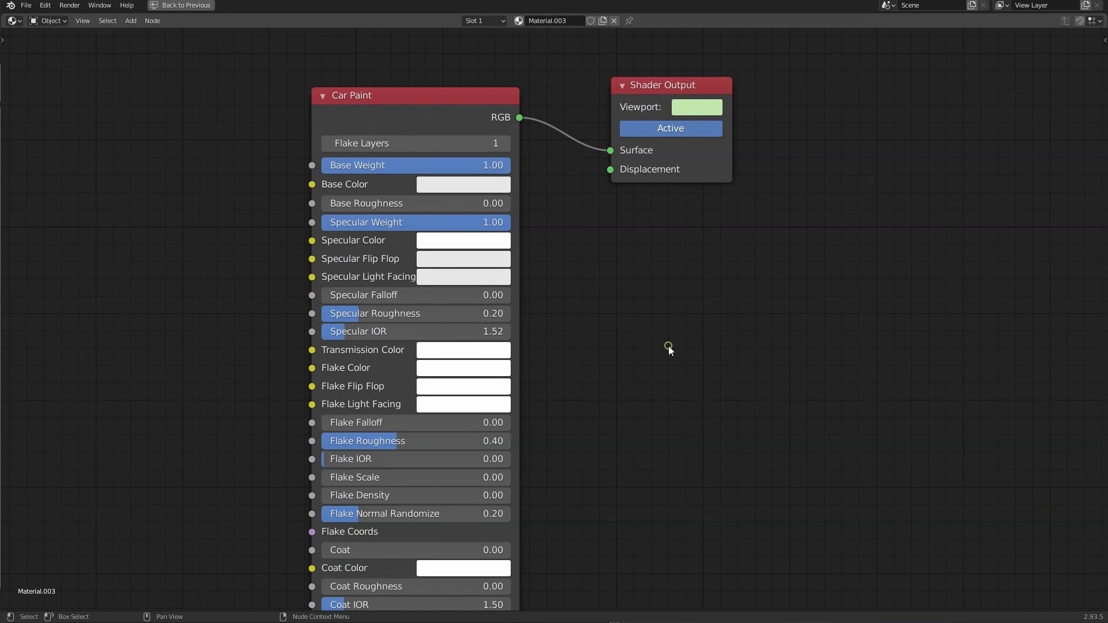
pyautogui.hotkey('ctrl', 'space')
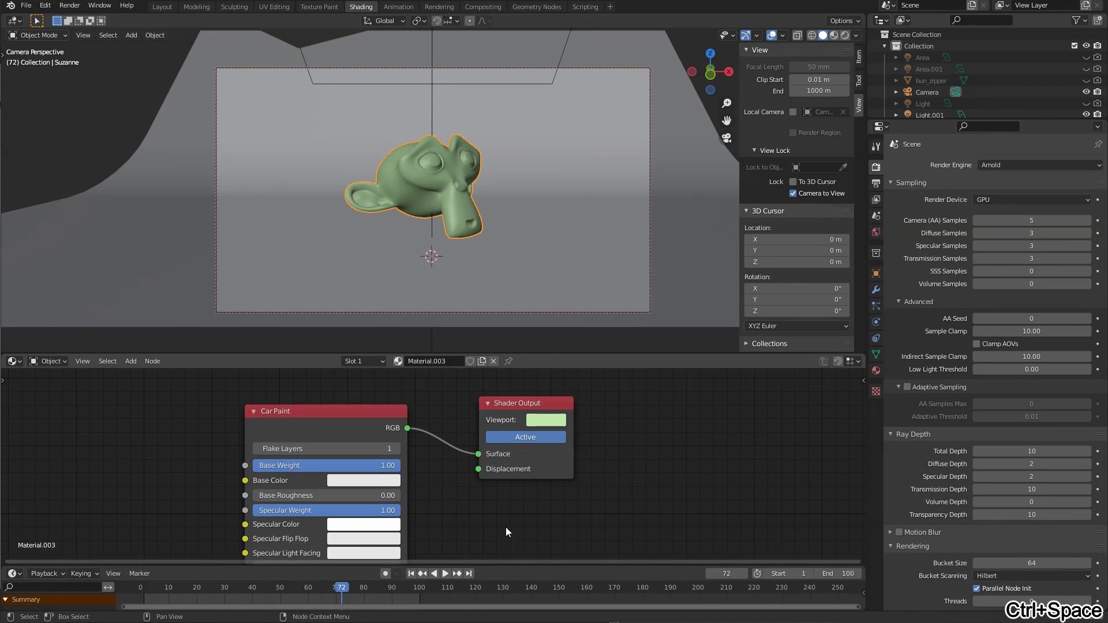
# Step: Make the Car Paint Base Color blue and the Specular Color light blue
pyautogui.click(363, 482)
pyautogui.moveTo(430, 354); pyautogui.dragTo(412, 310)
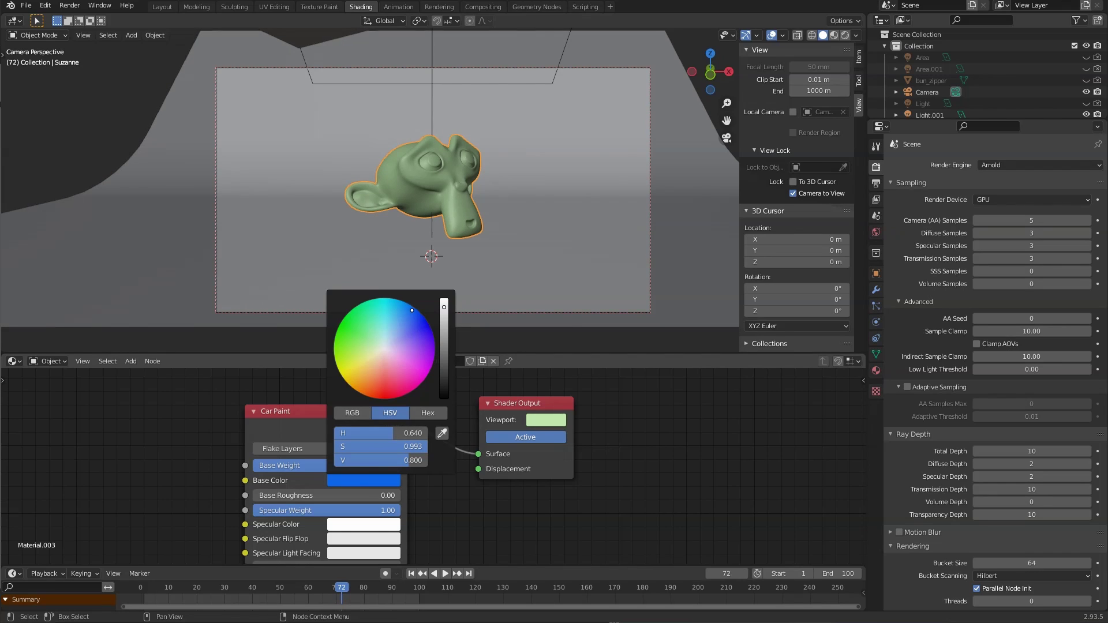
pyautogui.moveTo(532, 490)
pyautogui.mouseDown(button='middle')
pyautogui.moveTo(583, 421)
pyautogui.moveTo(512, 458)
pyautogui.moveTo(497, 494)
pyautogui.mouseUp(button='middle')
pyautogui.click(433, 448)
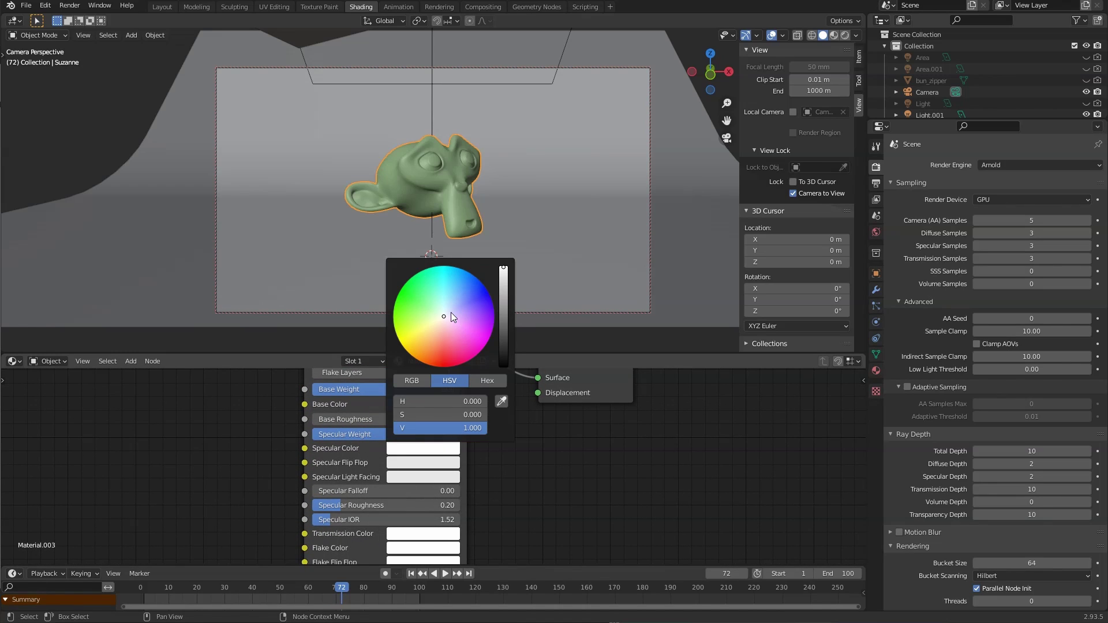
pyautogui.moveTo(451, 313); pyautogui.dragTo(449, 302)
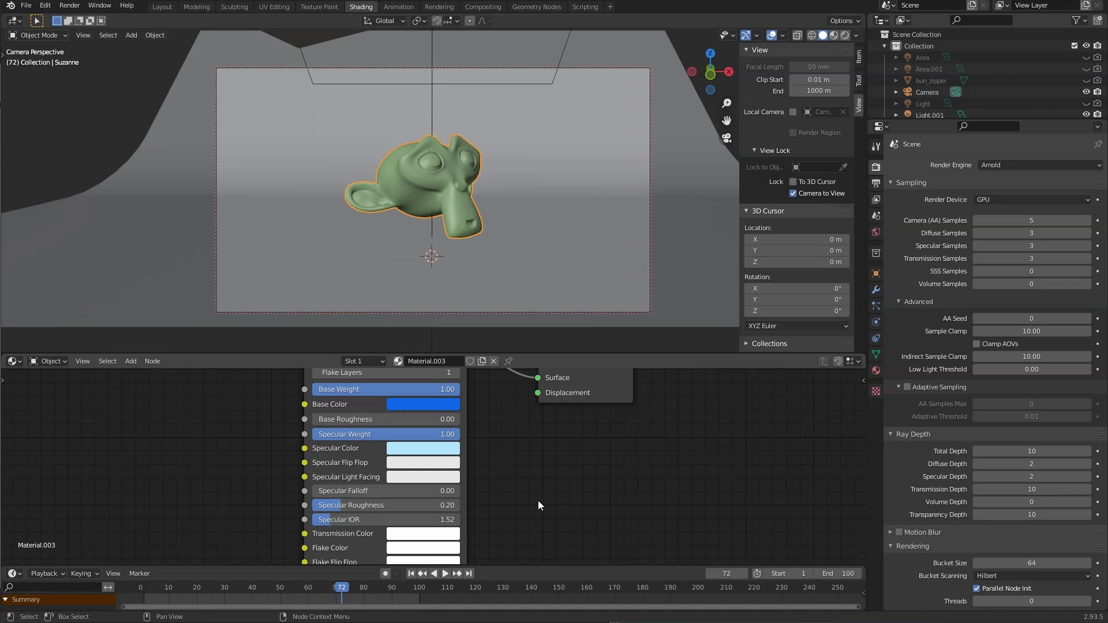
# Step: Set the Flake Color to pink and Flake Scale to 0.60
pyautogui.moveTo(499, 488); pyautogui.dragTo(515, 445, button='middle')
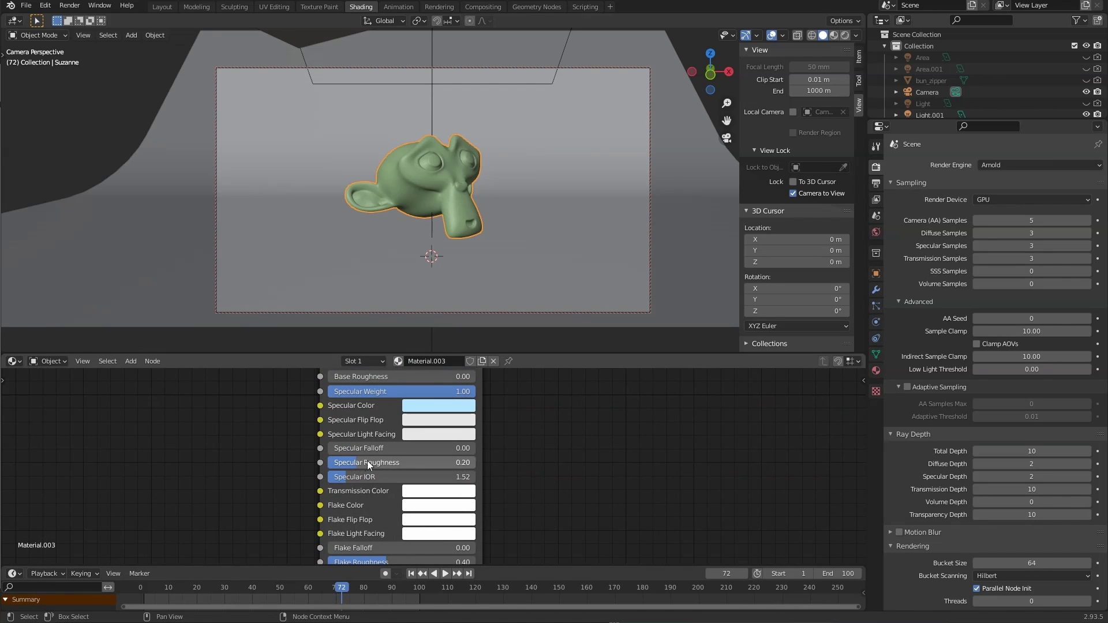
pyautogui.moveTo(548, 497)
pyautogui.mouseDown(button='middle')
pyautogui.moveTo(545, 450)
pyautogui.moveTo(525, 463)
pyautogui.mouseUp(button='middle')
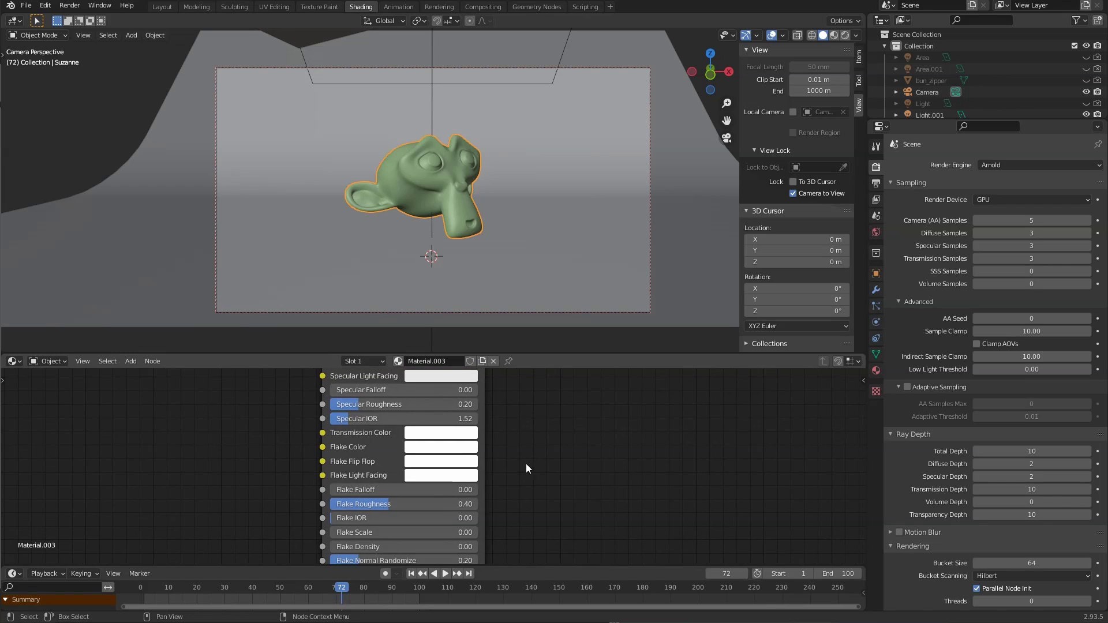
pyautogui.click(437, 448)
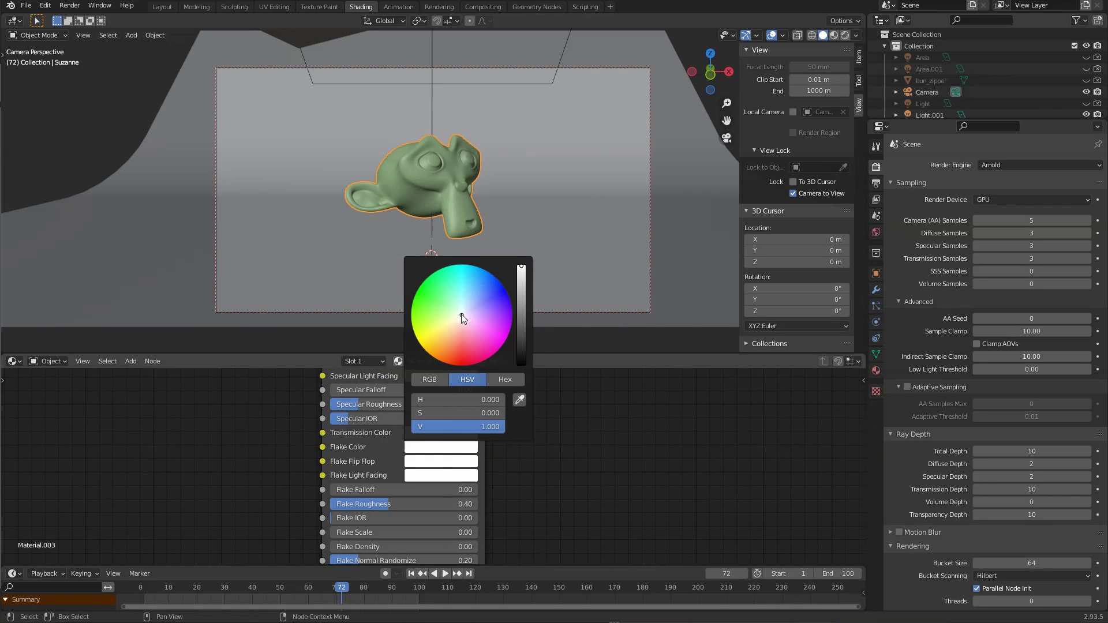
pyautogui.moveTo(459, 317); pyautogui.dragTo(472, 323)
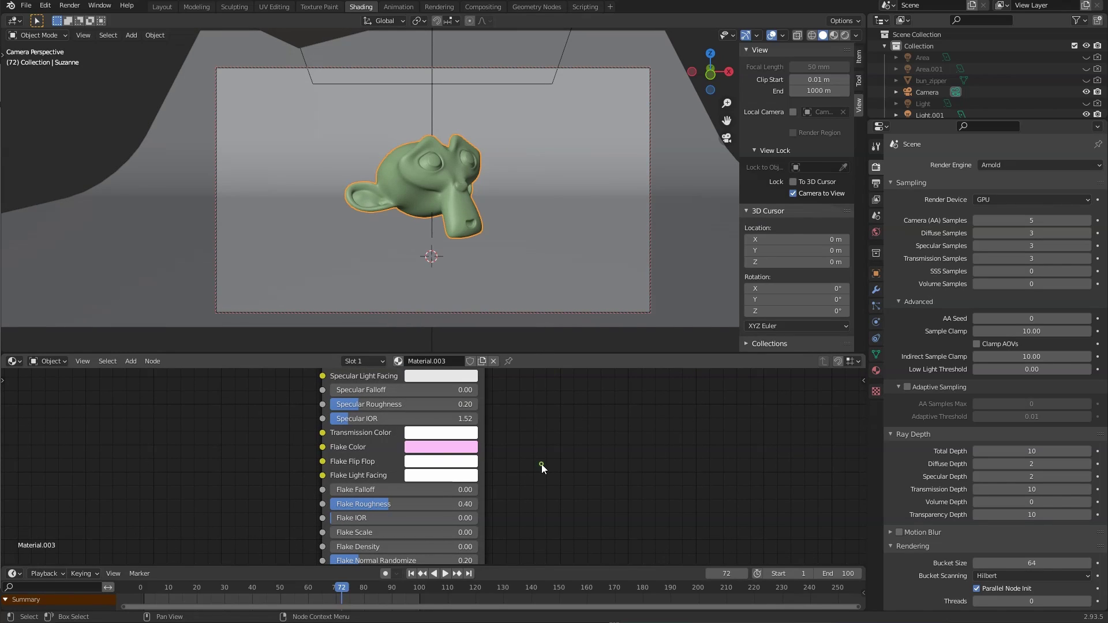
pyautogui.moveTo(517, 488); pyautogui.dragTo(523, 452, button='middle')
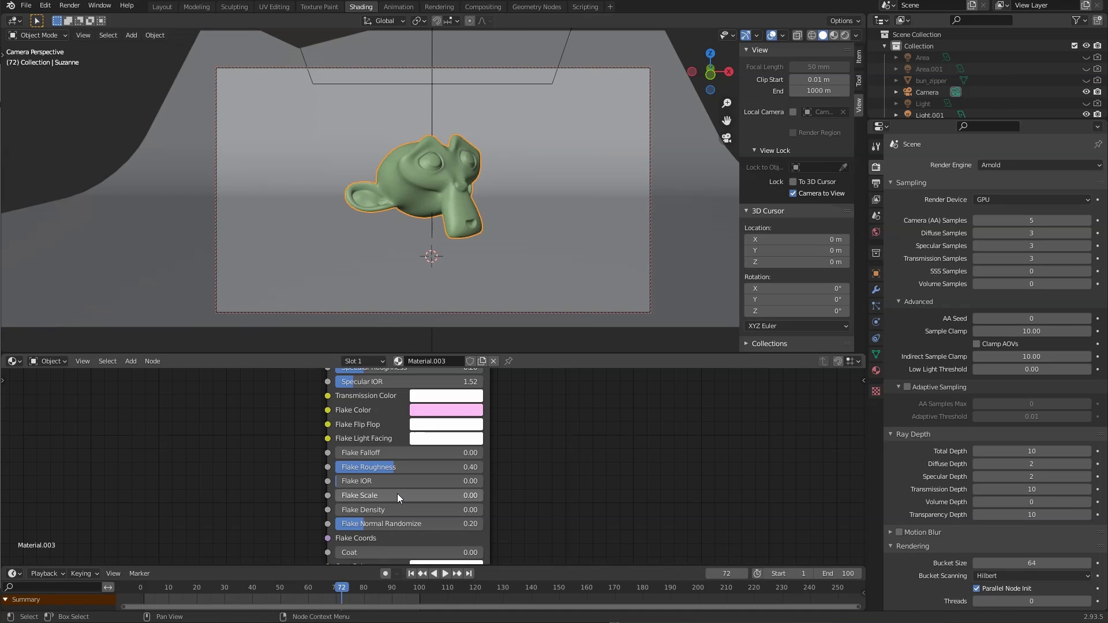
pyautogui.moveTo(398, 494); pyautogui.dragTo(486, 493)
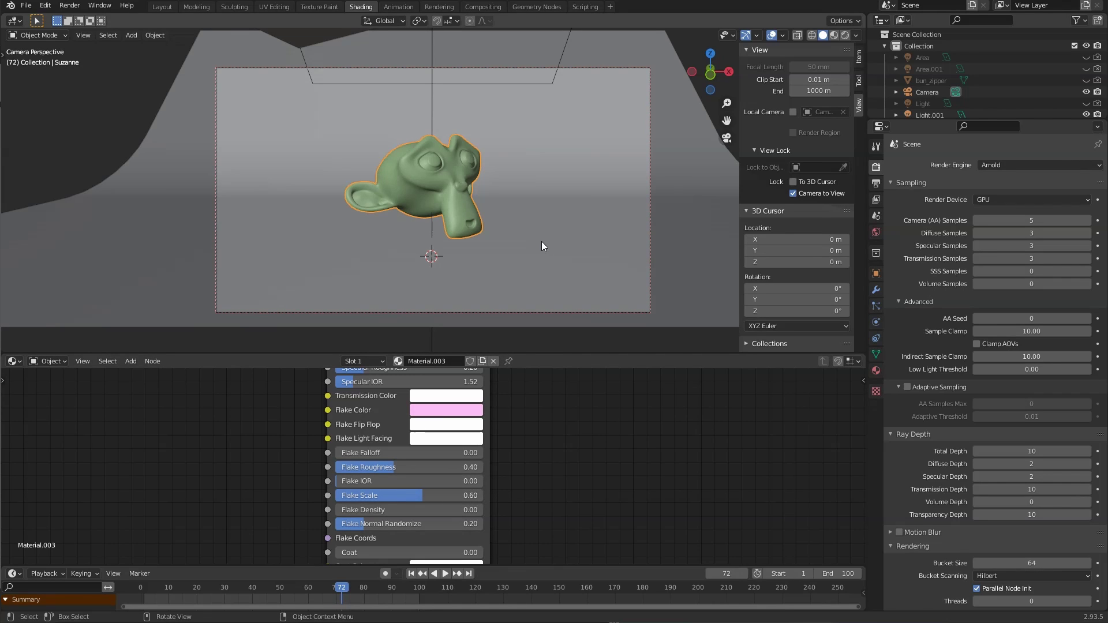
# Step: Render Suzanne with the blue car paint material, review it, and close the render window
pyautogui.press('F12')
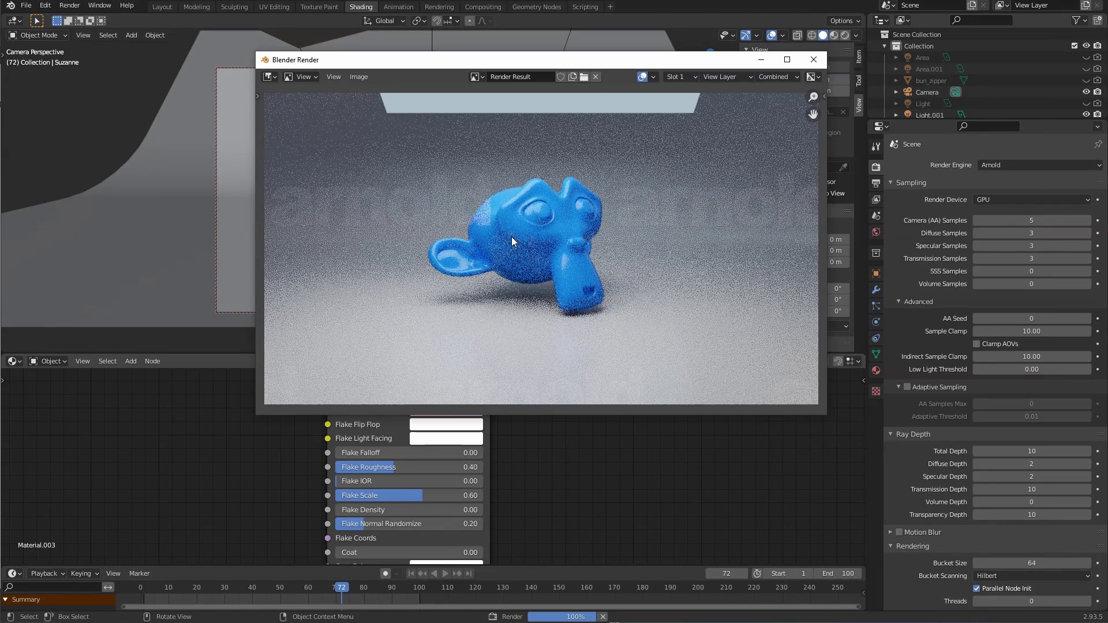
pyautogui.scroll(3, 508, 238)
pyautogui.scroll(-2, 507, 240)
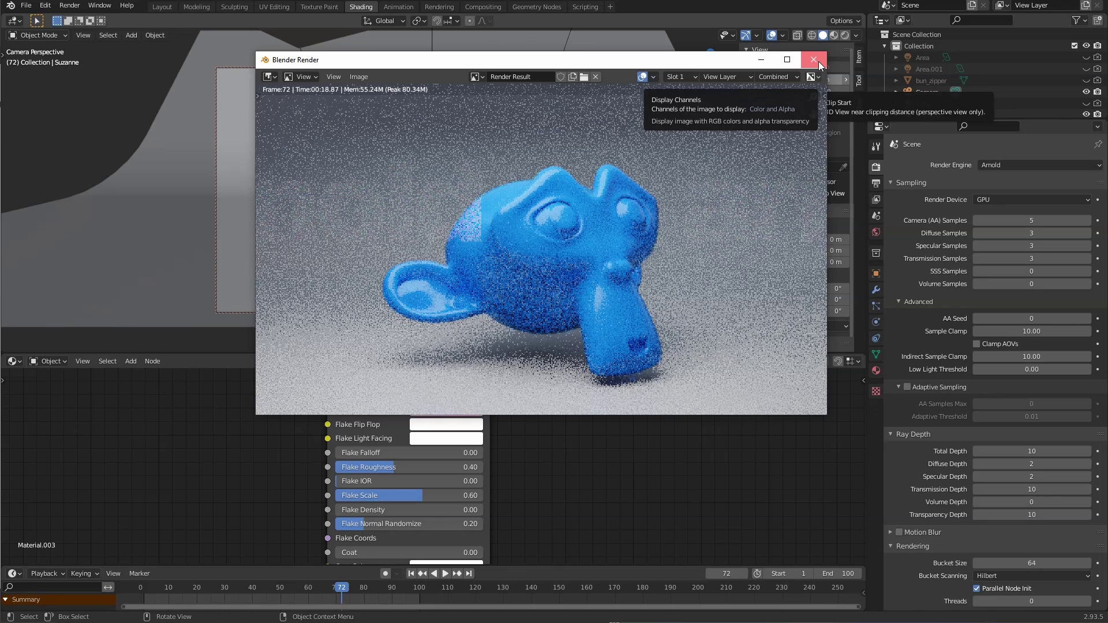
pyautogui.click(814, 60)
# Step: Pan the node editor to bring the Car Paint and output nodes back into view
pyautogui.scroll(-3, 576, 443)
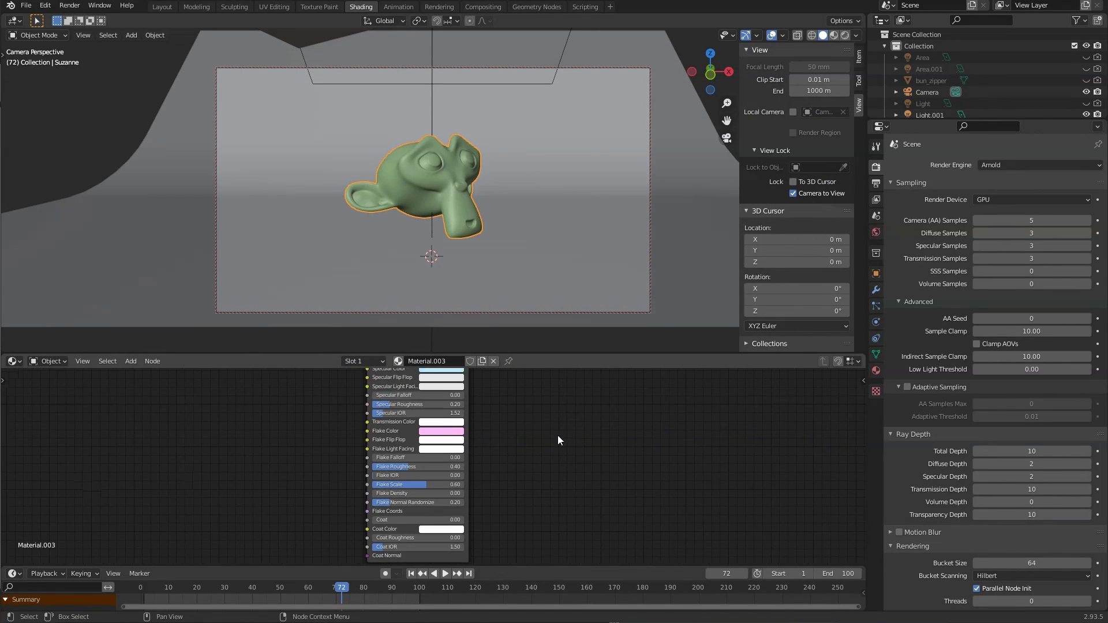
pyautogui.moveTo(534, 383); pyautogui.dragTo(521, 445, button='middle')
pyautogui.moveTo(539, 406); pyautogui.dragTo(532, 460, button='middle')
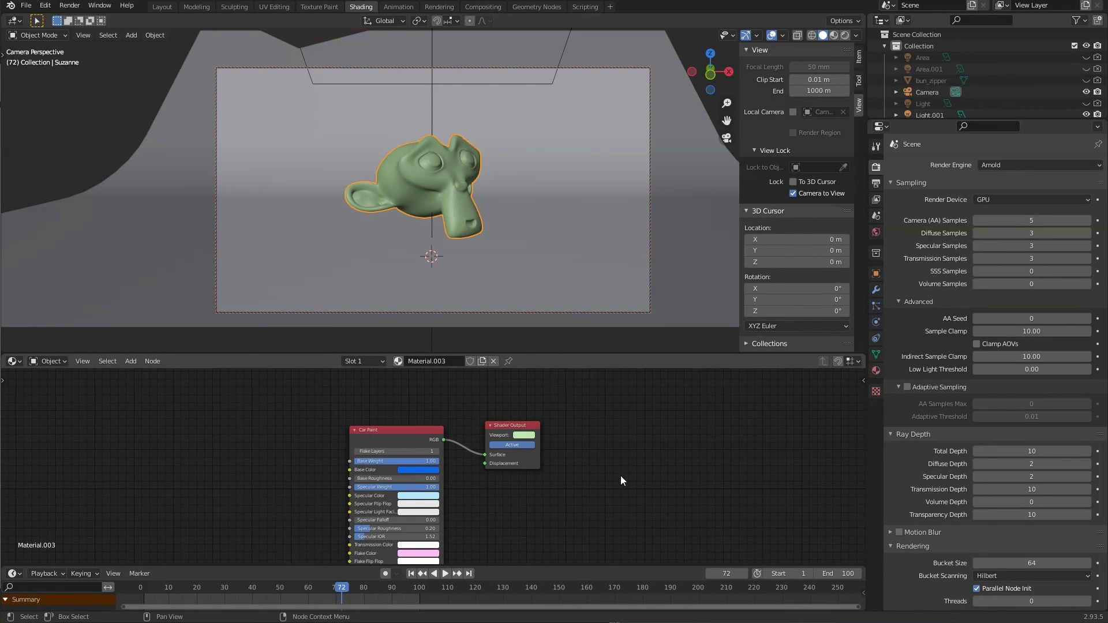
pyautogui.moveTo(621, 477); pyautogui.dragTo(664, 437, button='middle')
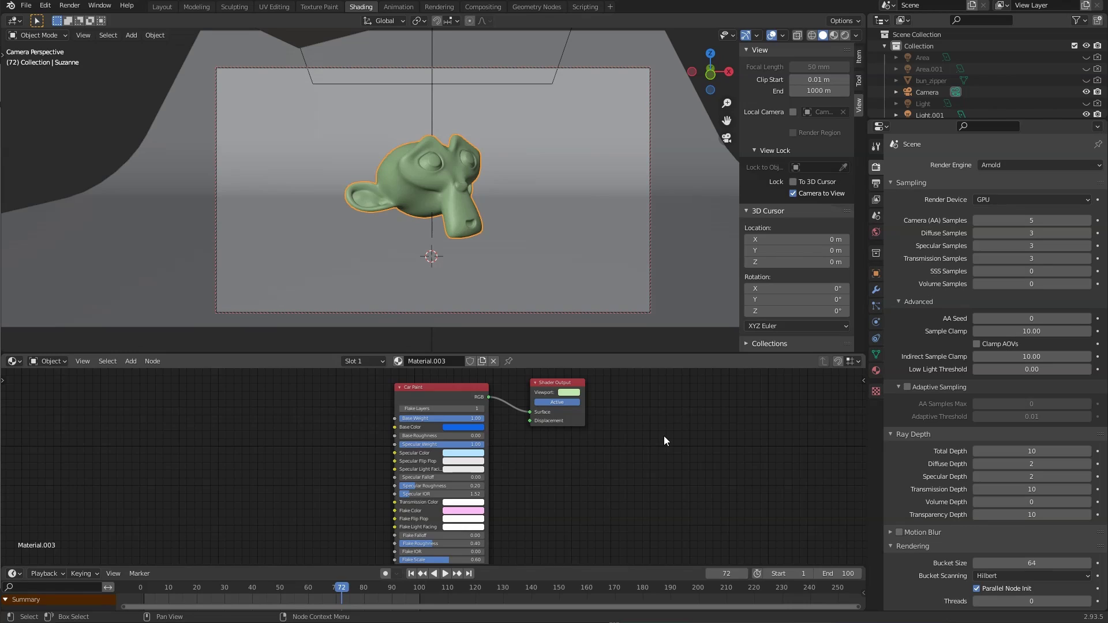